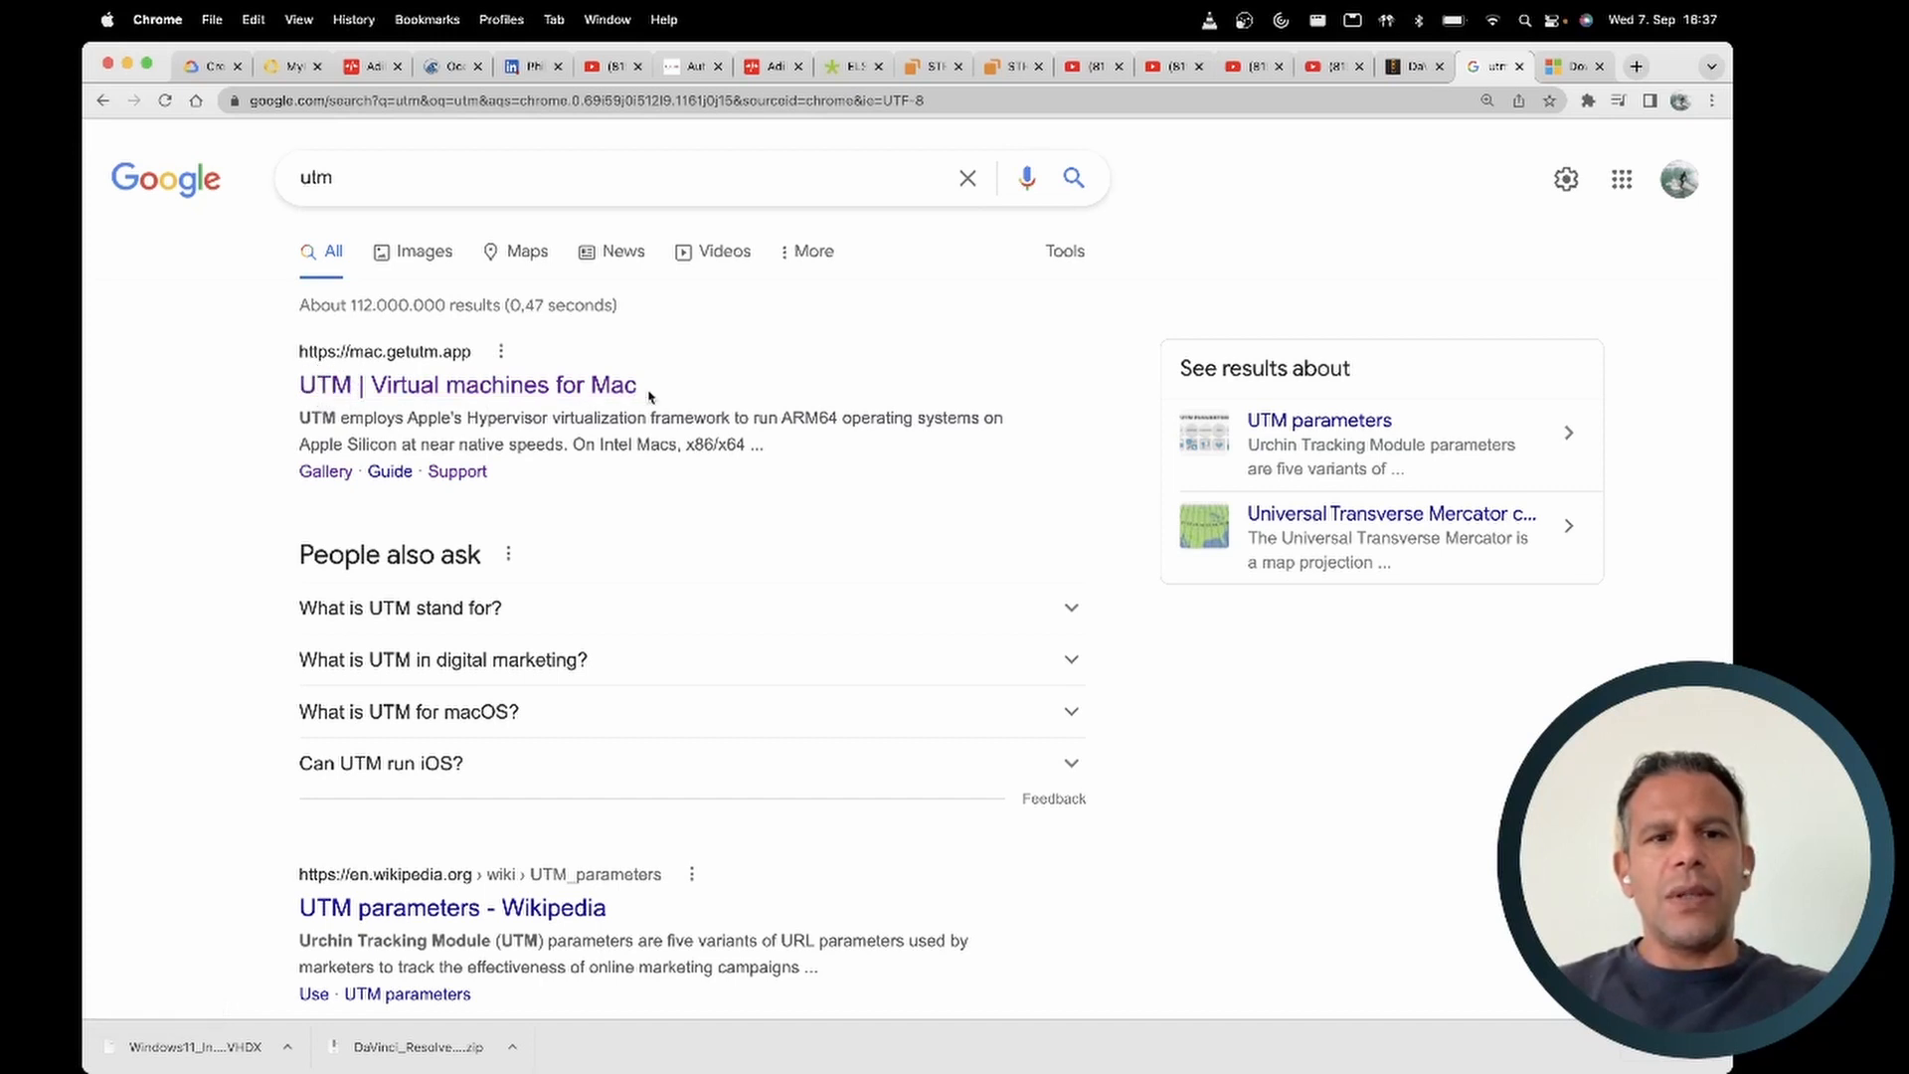
# - Open the UTM website from the search results and go to the Windows 11 ARM64 page in its gallery
pyautogui.click(581, 388)
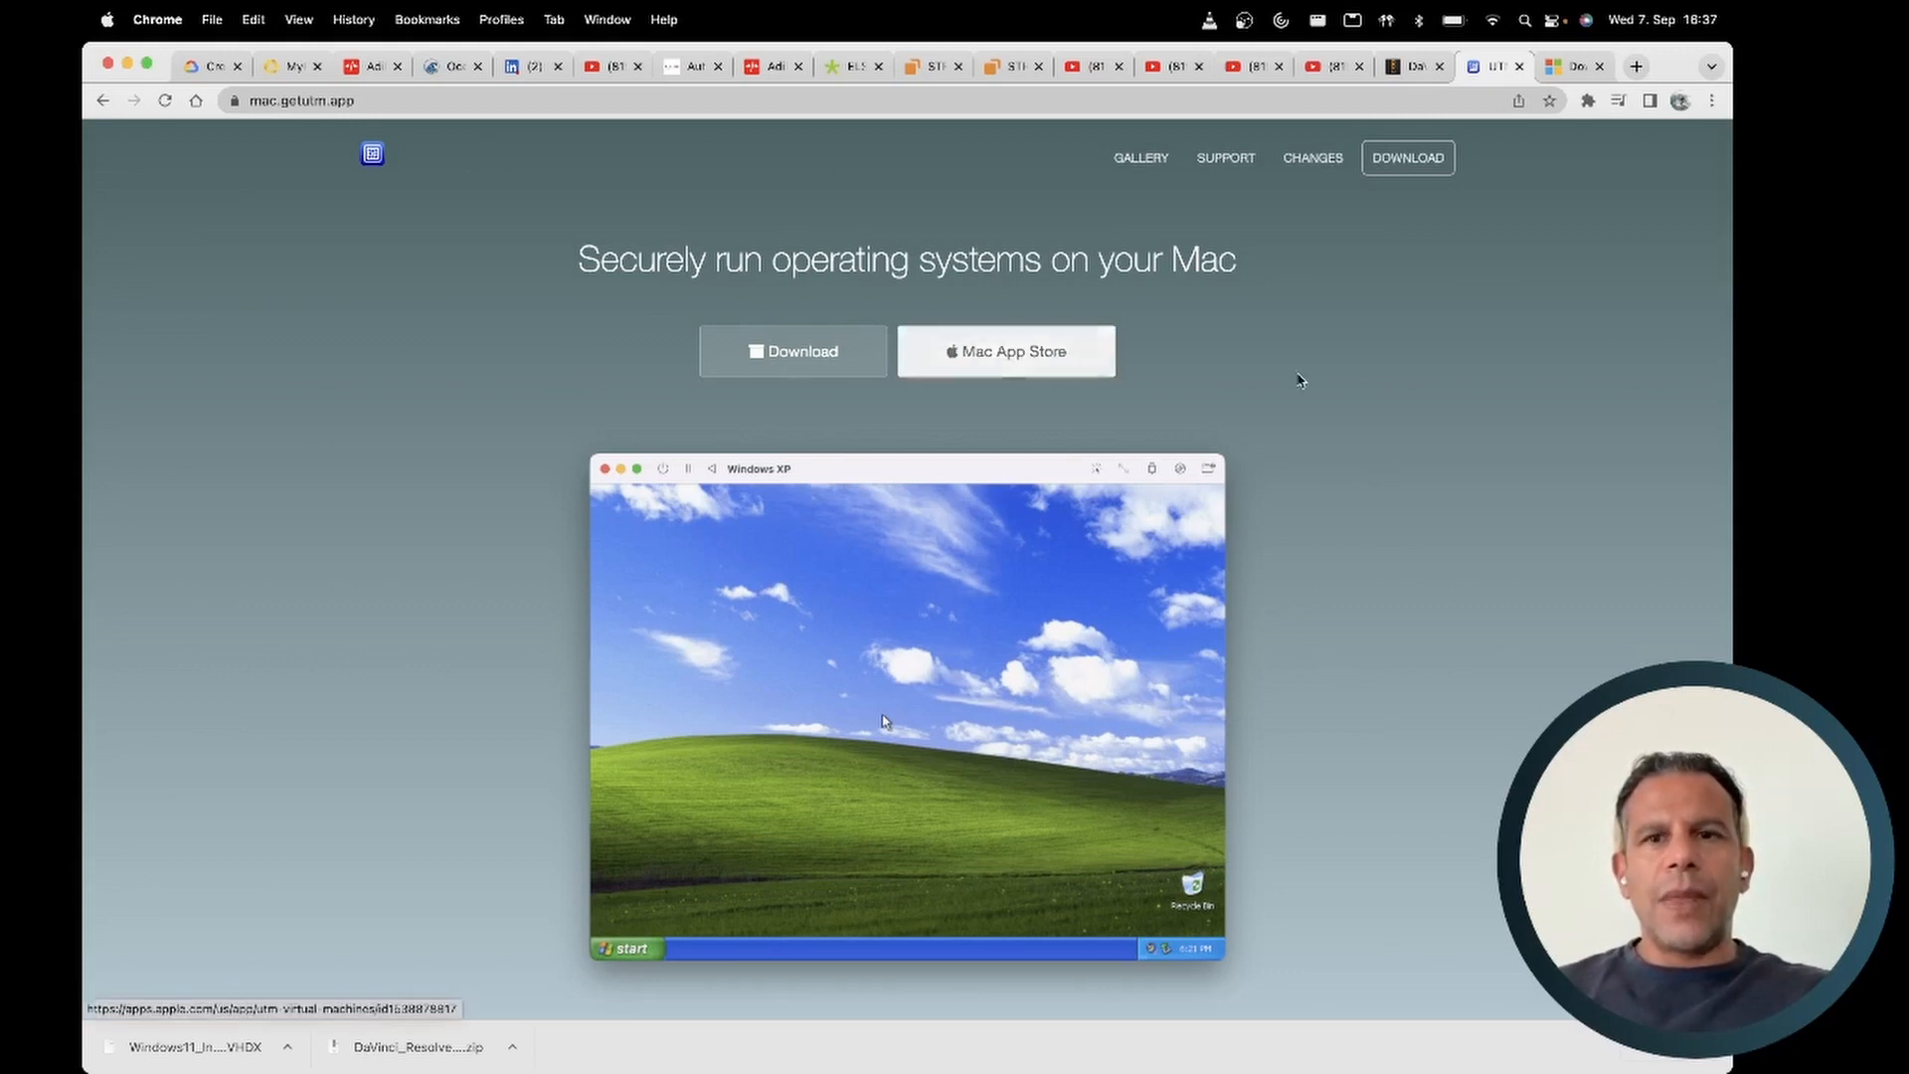
pyautogui.click(1136, 162)
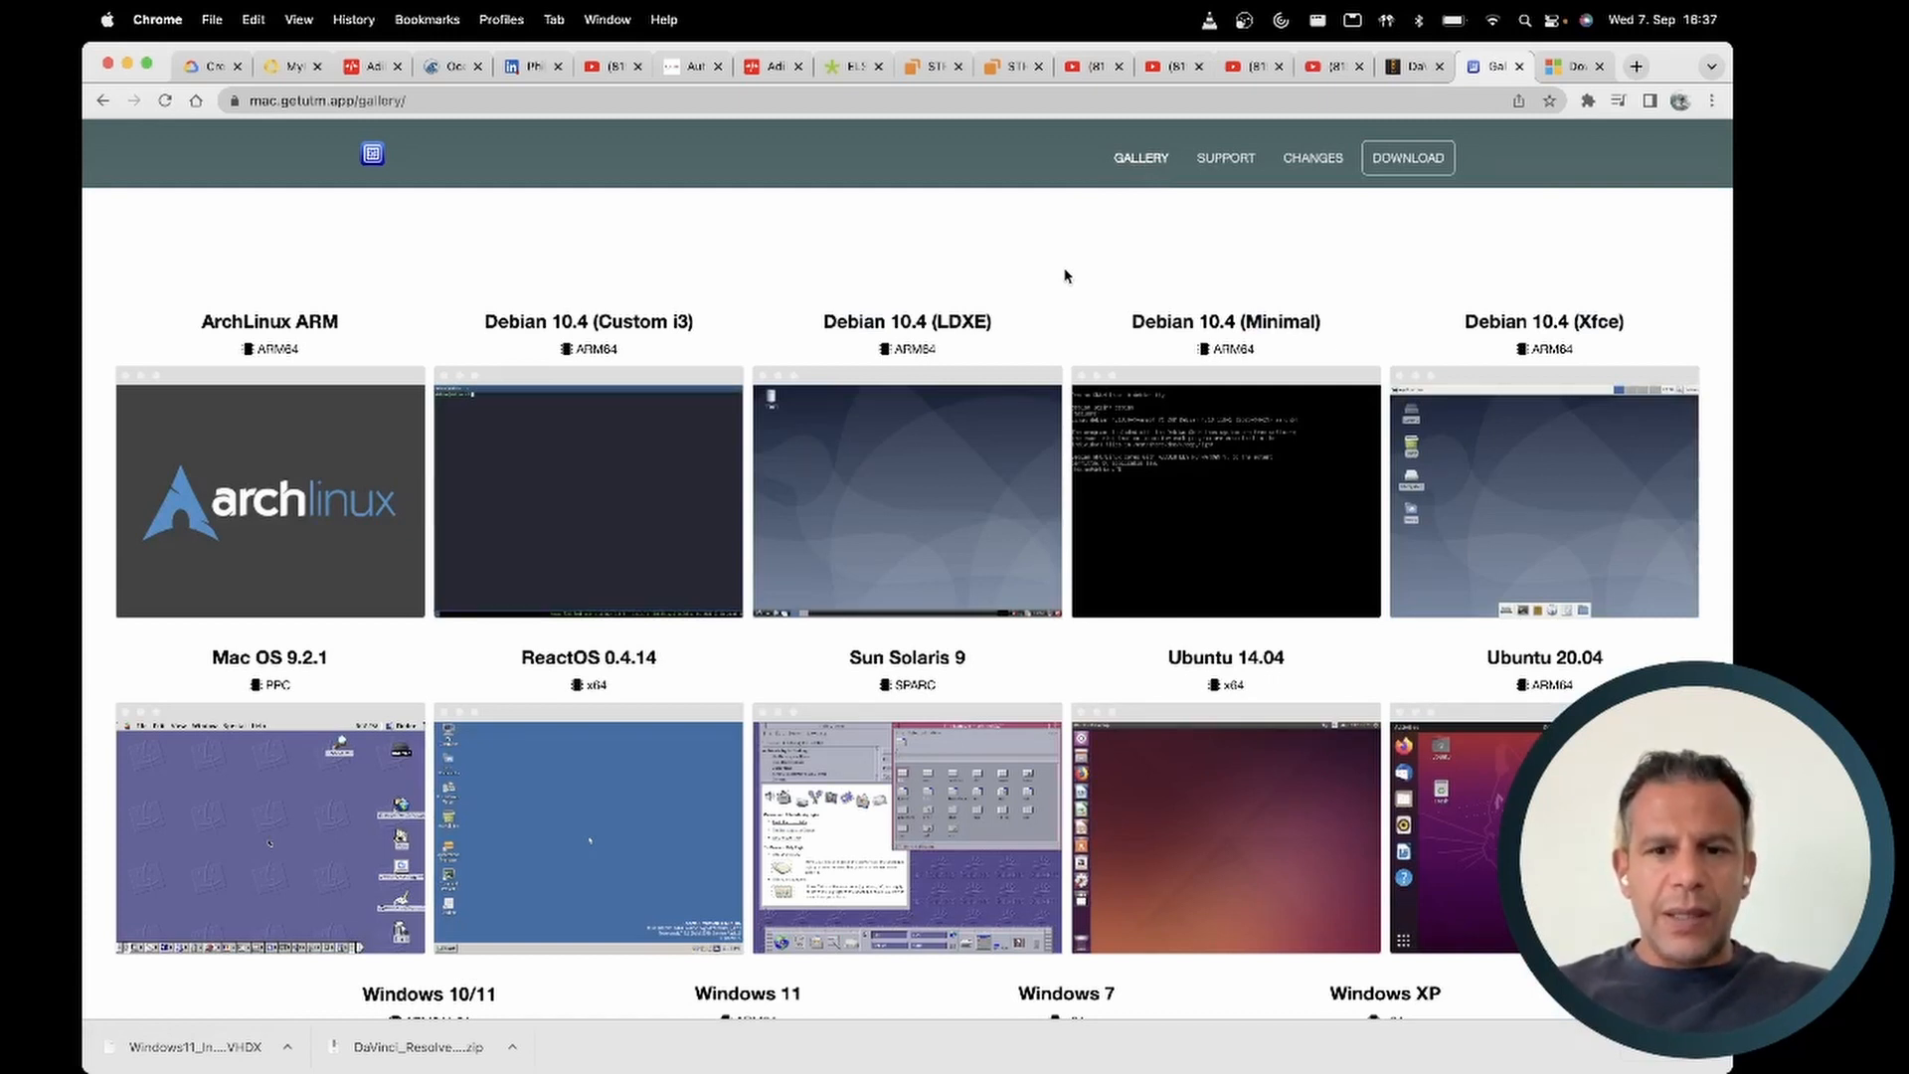
pyautogui.scroll(-6, 1065, 275)
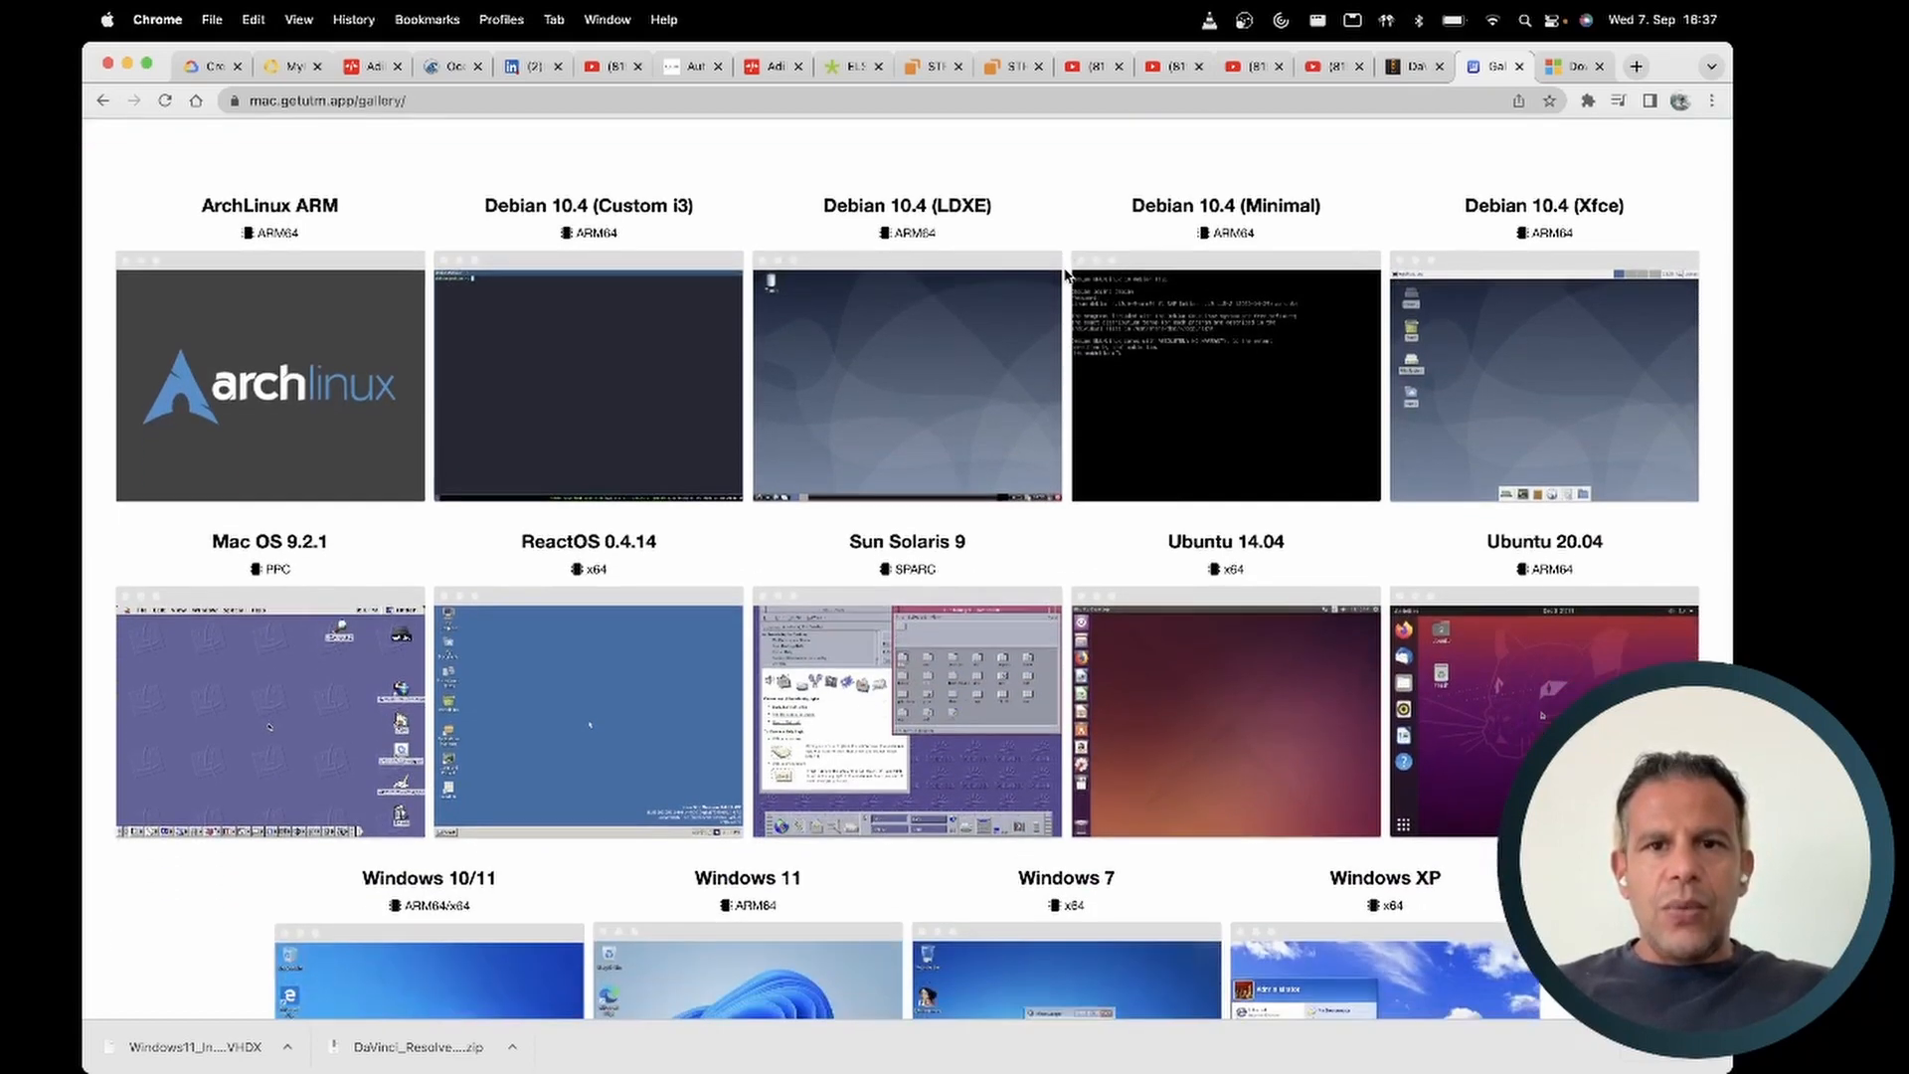
pyautogui.scroll(-5, 1065, 276)
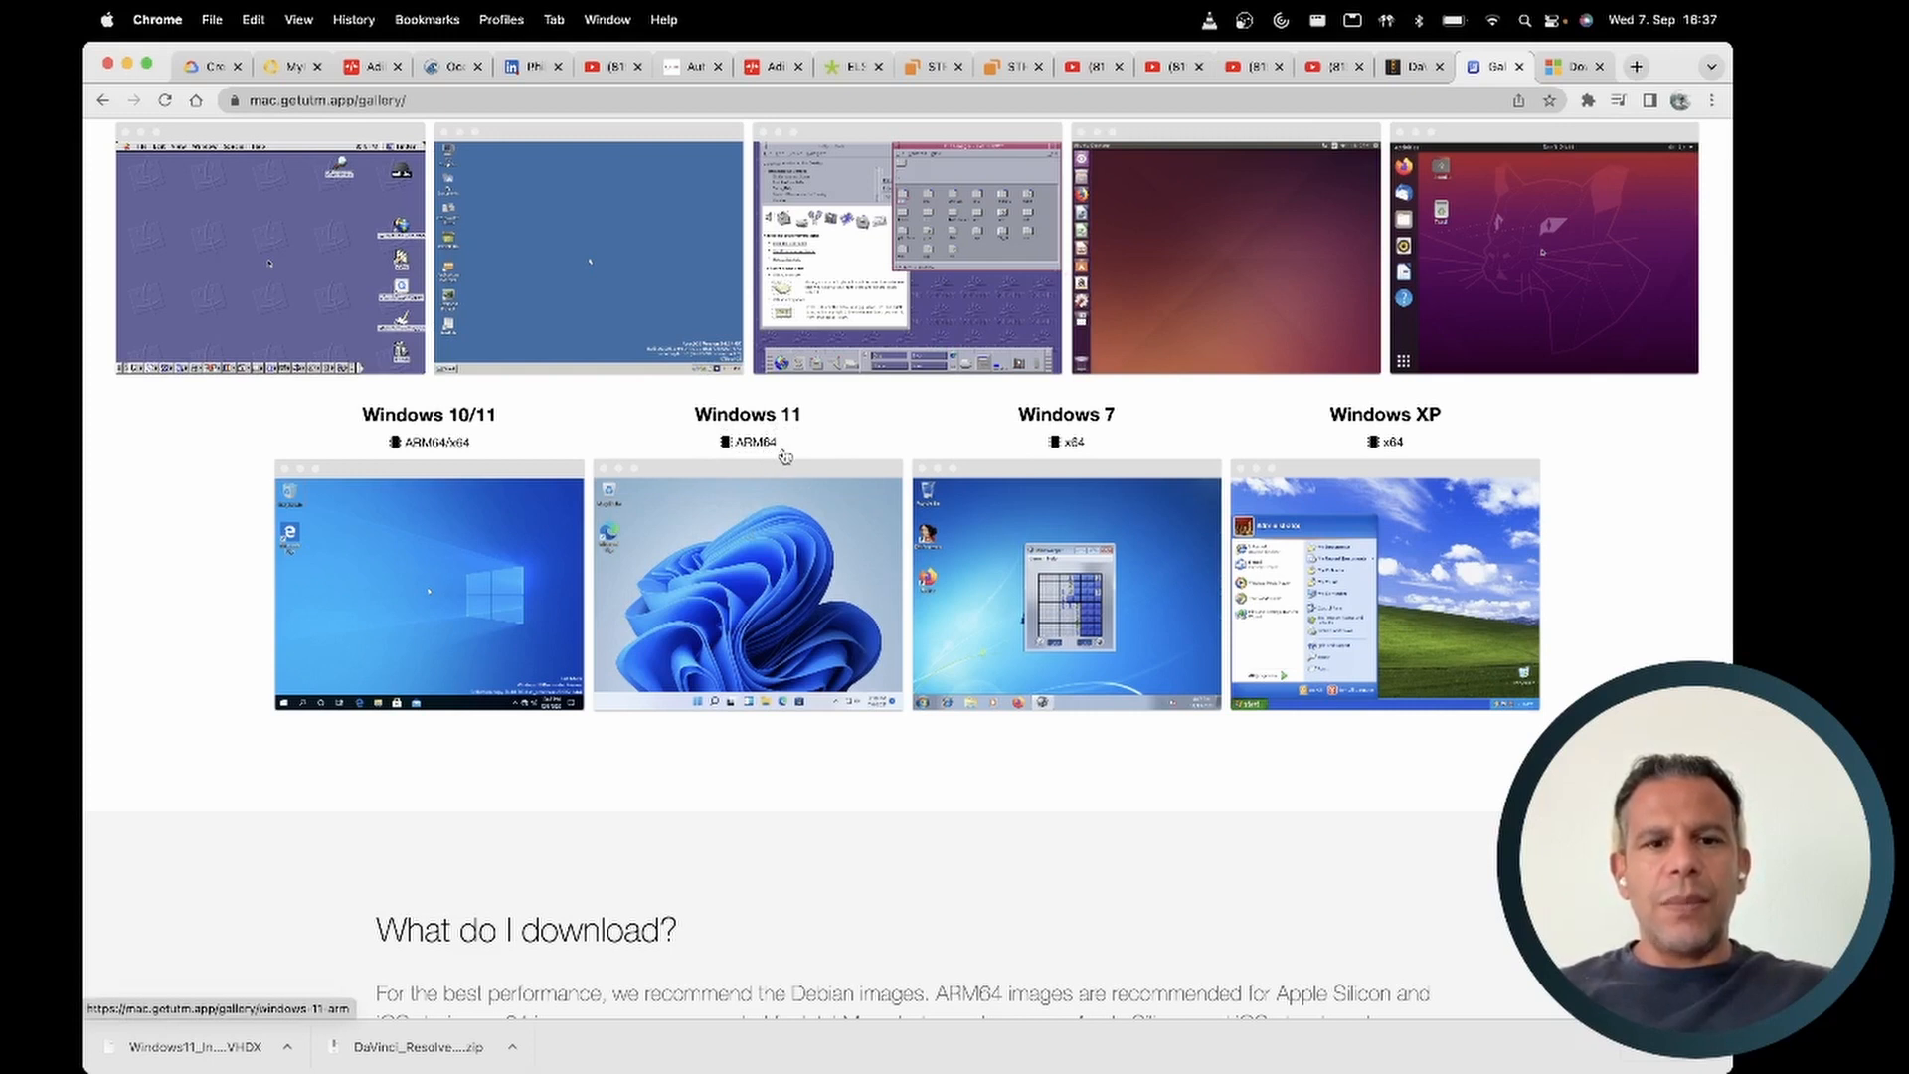
pyautogui.click(756, 602)
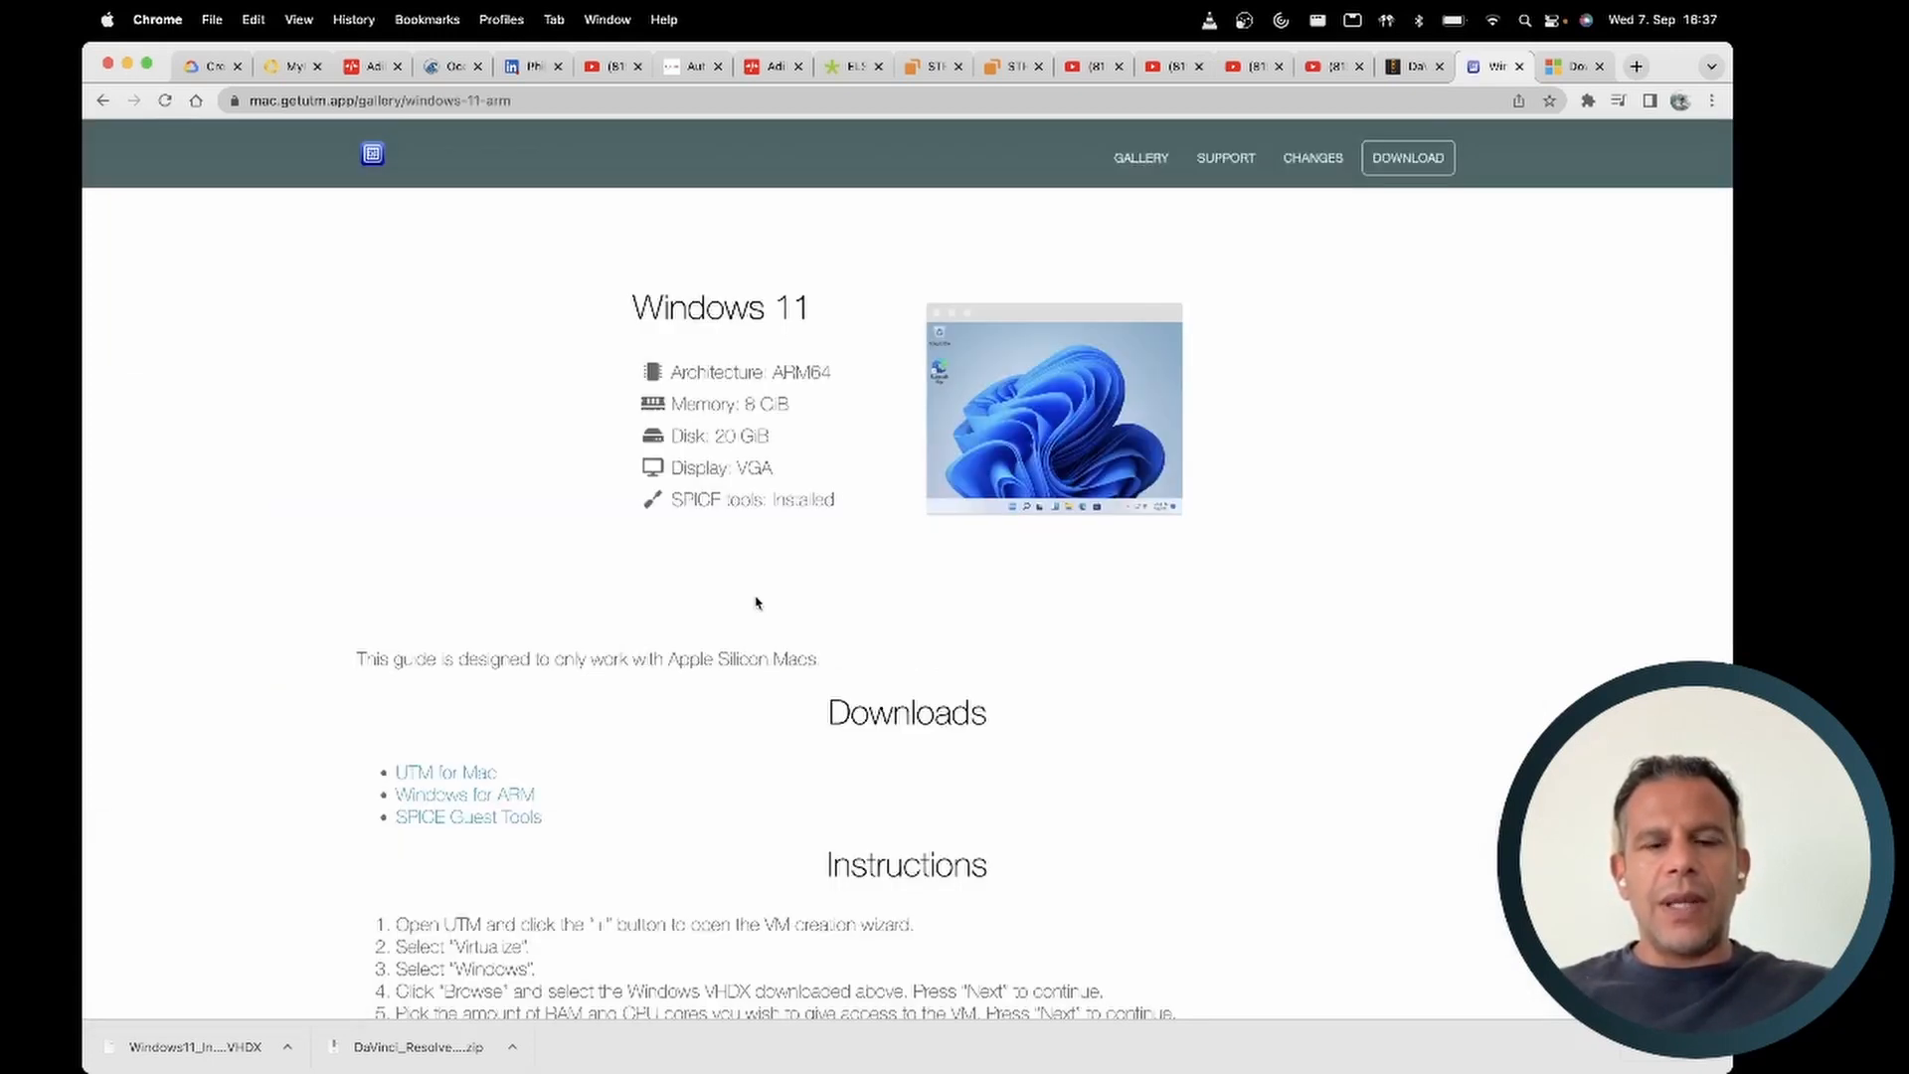
# - Examine the Windows 11 guide's system requirements, required downloads, installation instructions and troubleshooting notes
pyautogui.scroll(-1, 755, 603)
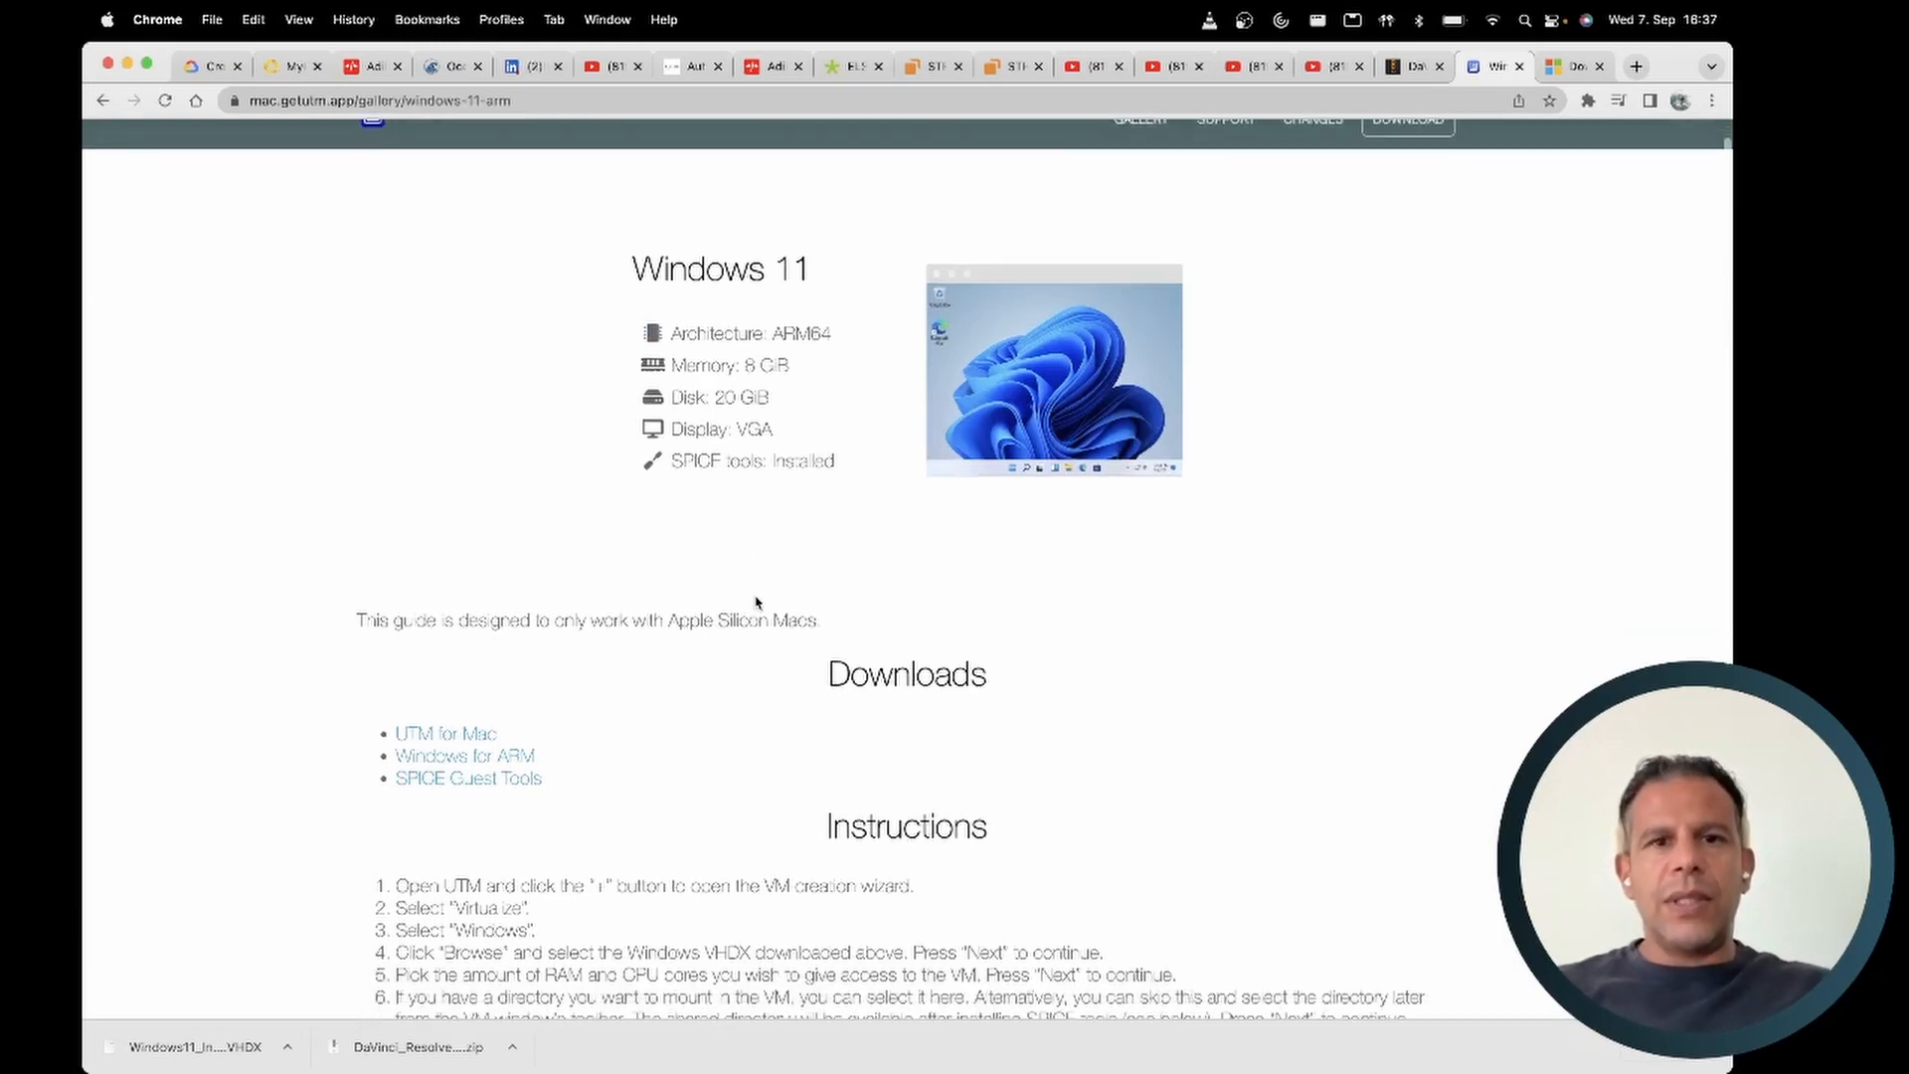
pyautogui.scroll(-8, 756, 603)
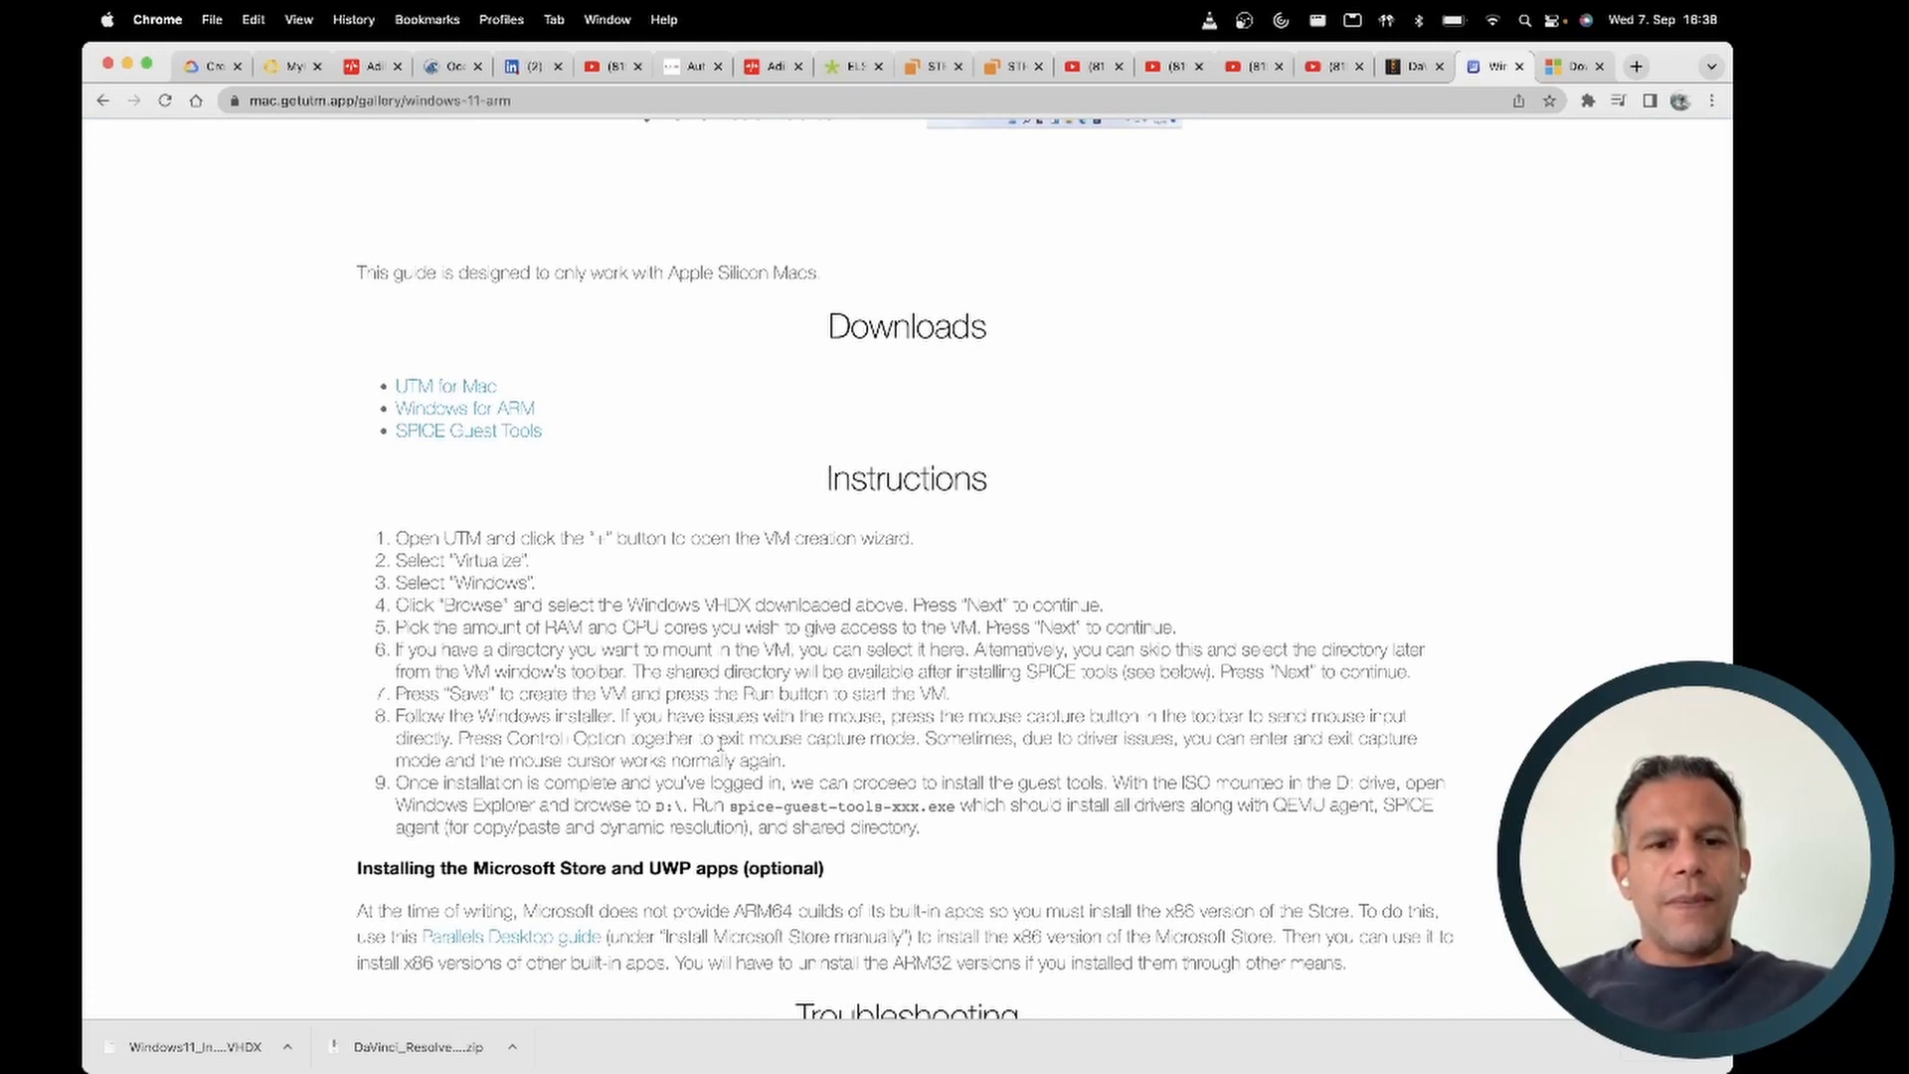
pyautogui.scroll(-3, 709, 741)
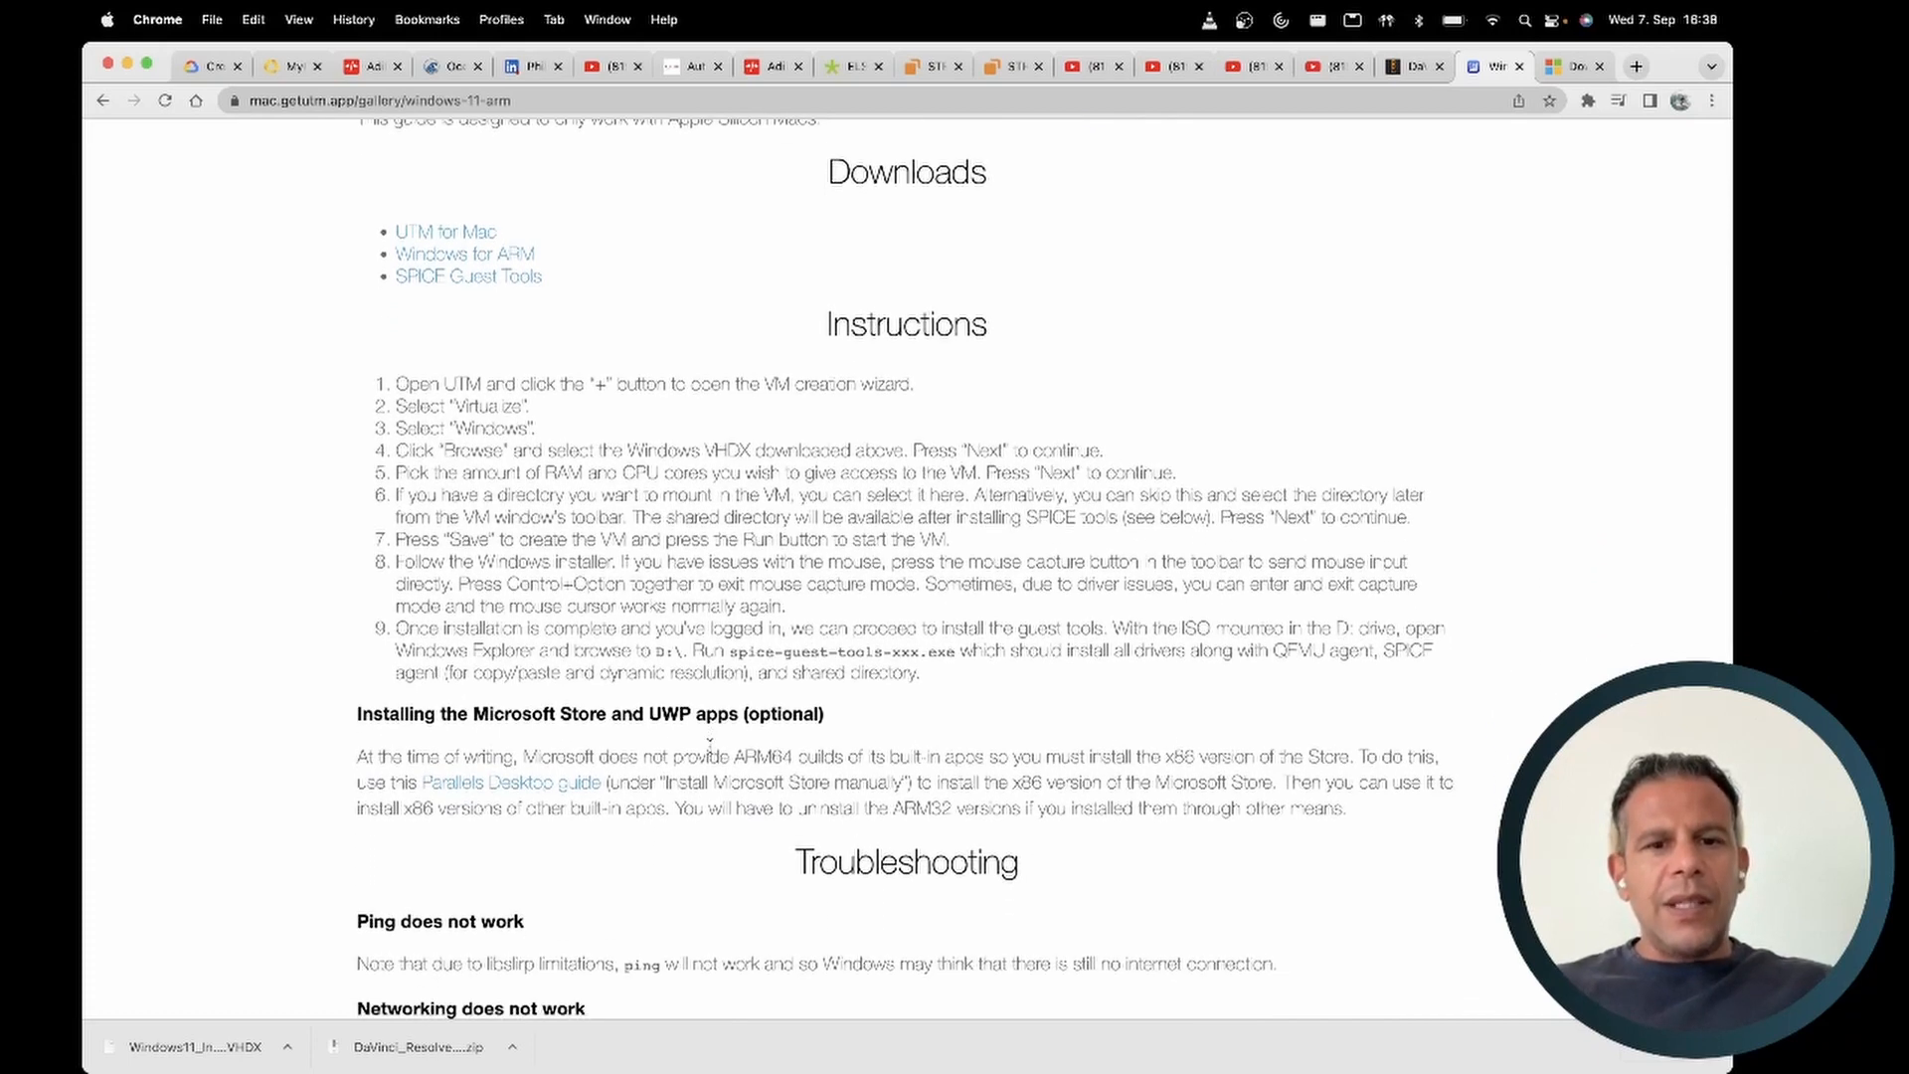
pyautogui.scroll(3, 709, 746)
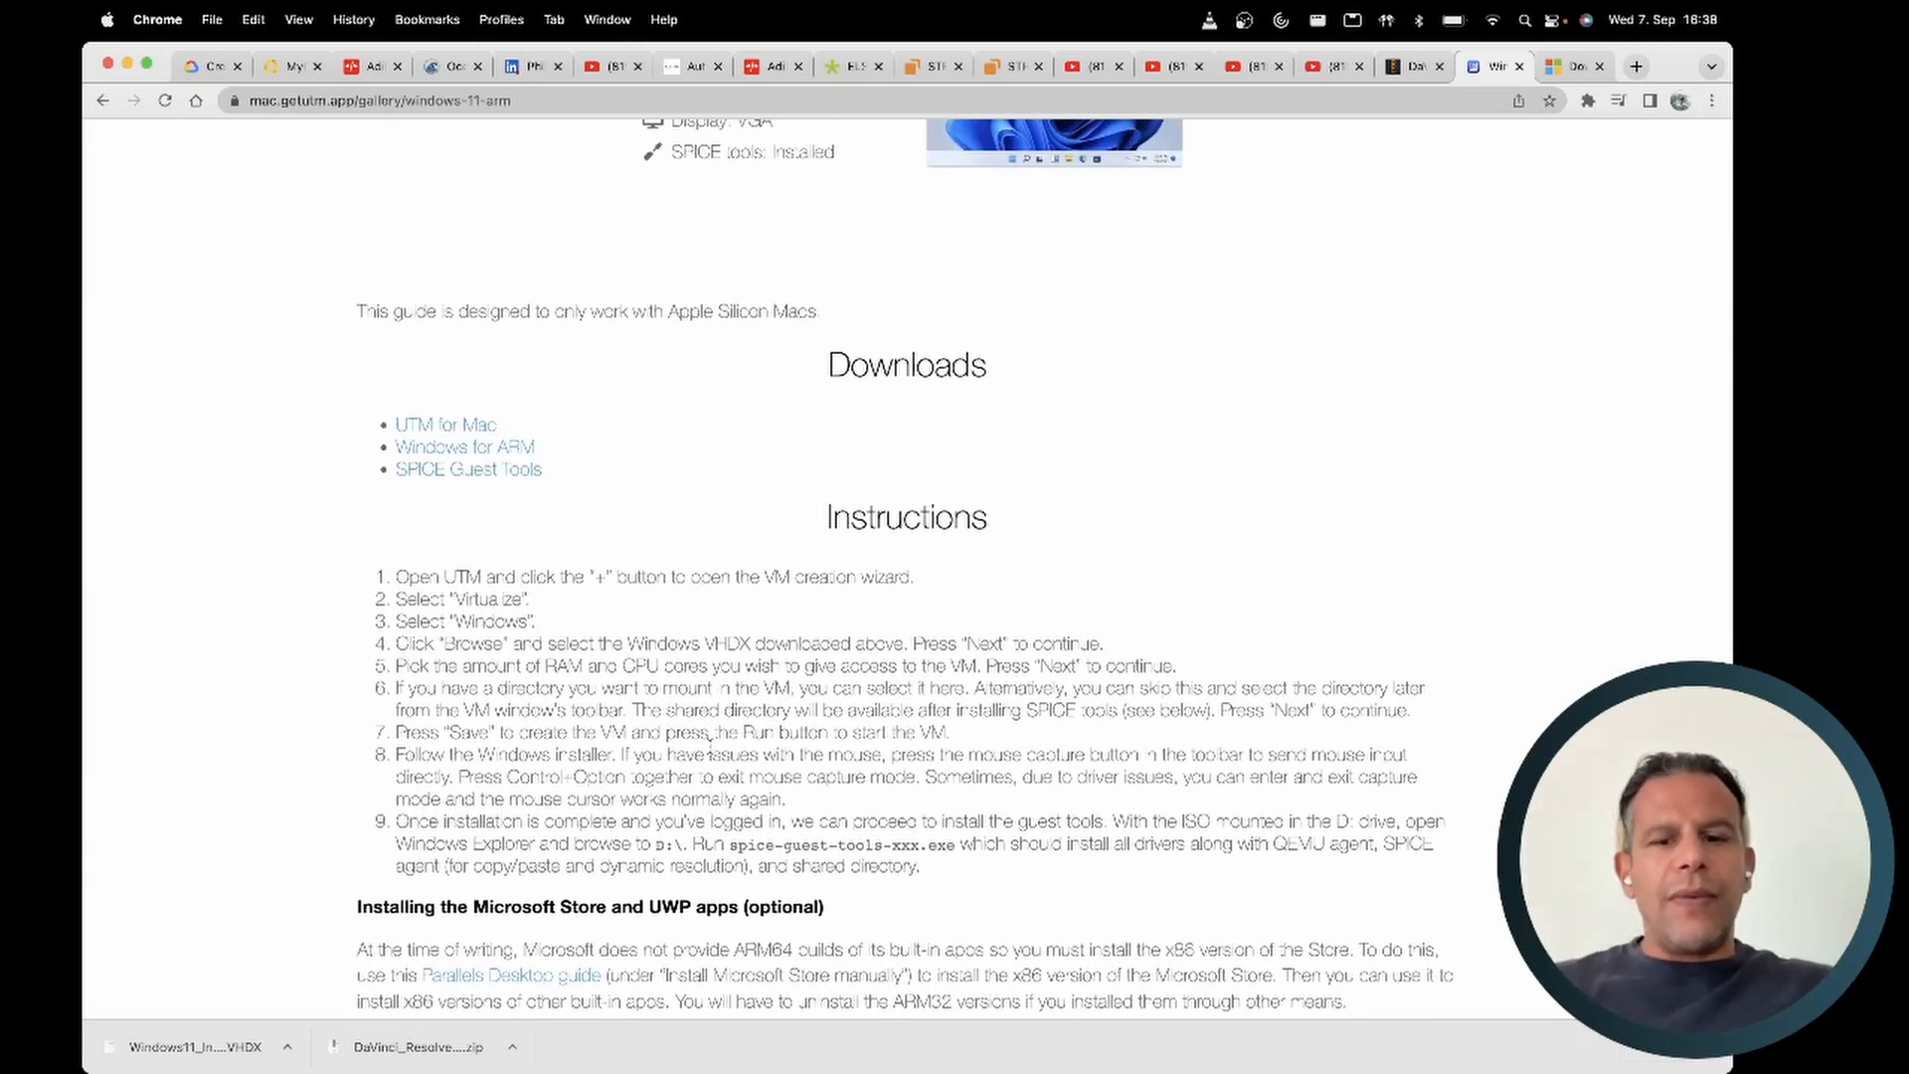
pyautogui.scroll(3, 710, 734)
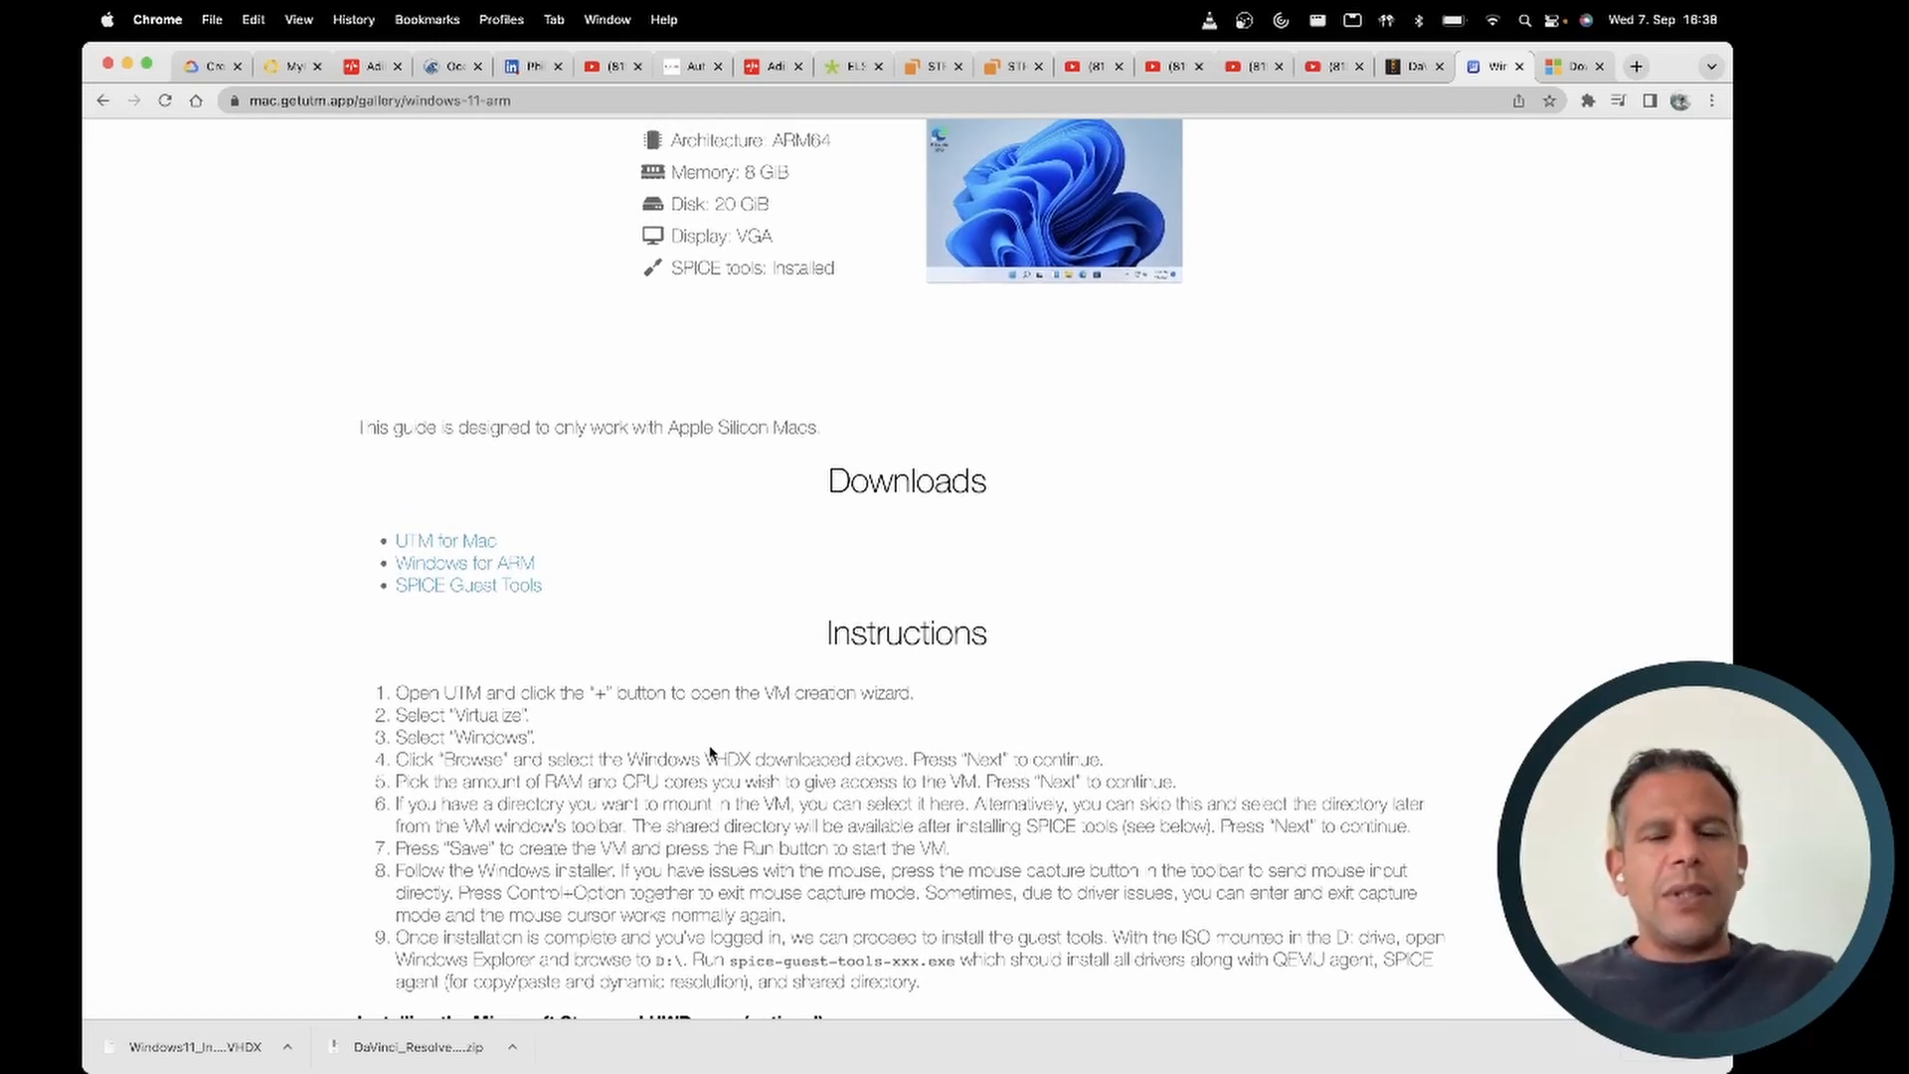
pyautogui.scroll(1, 710, 752)
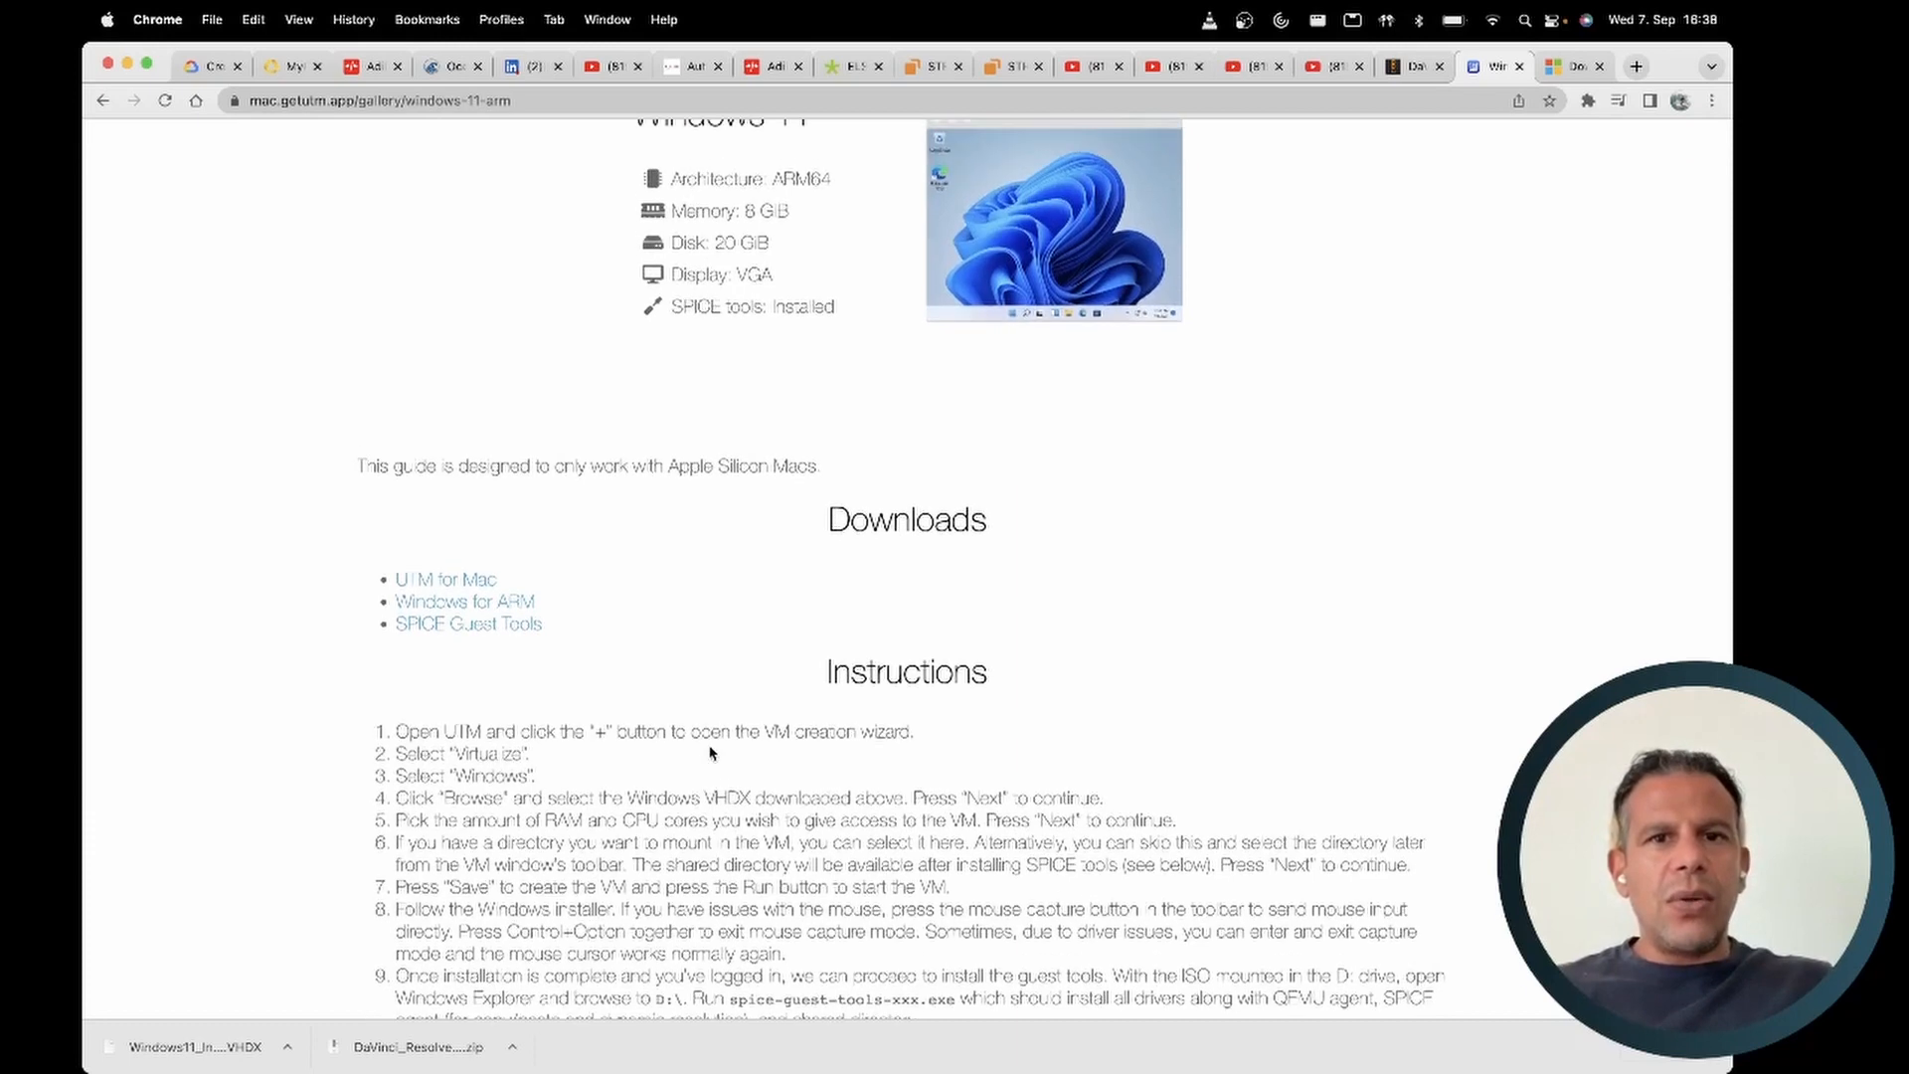
pyautogui.scroll(3, 710, 753)
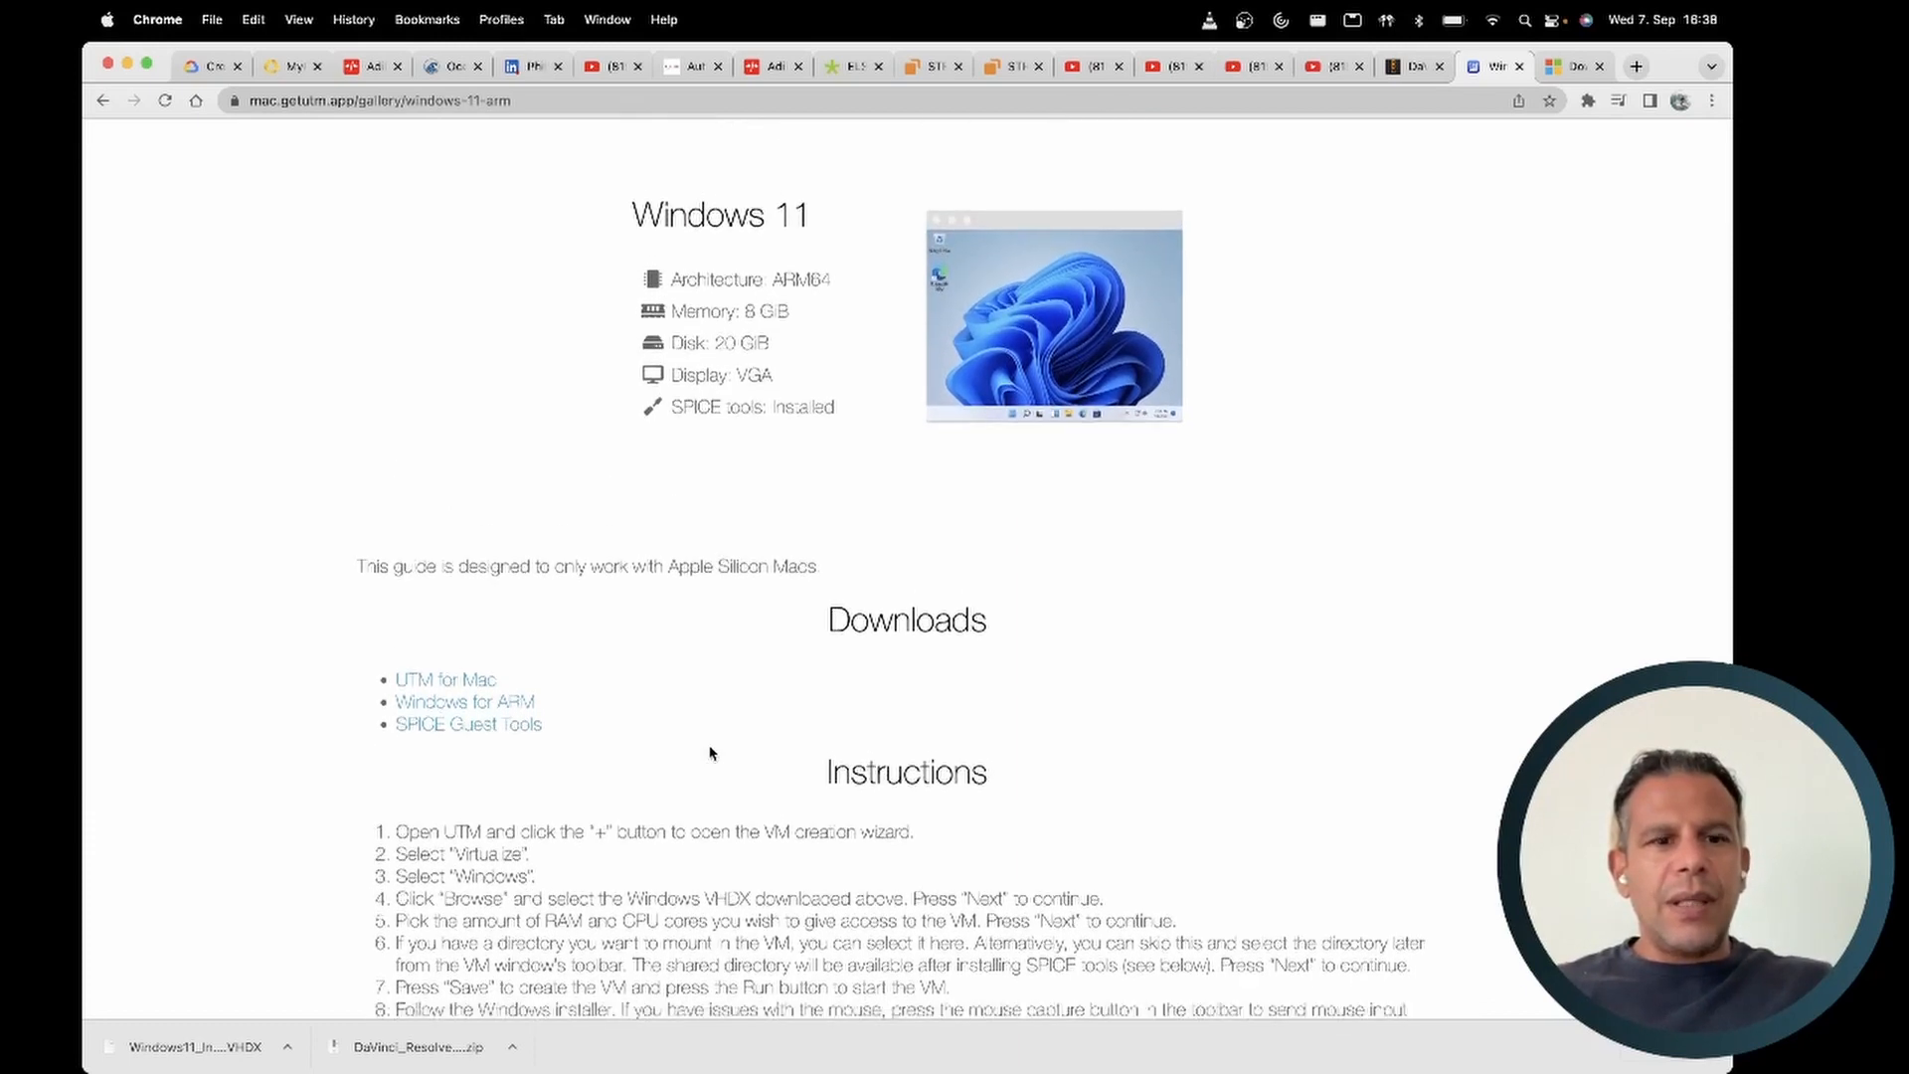
pyautogui.scroll(-3, 710, 753)
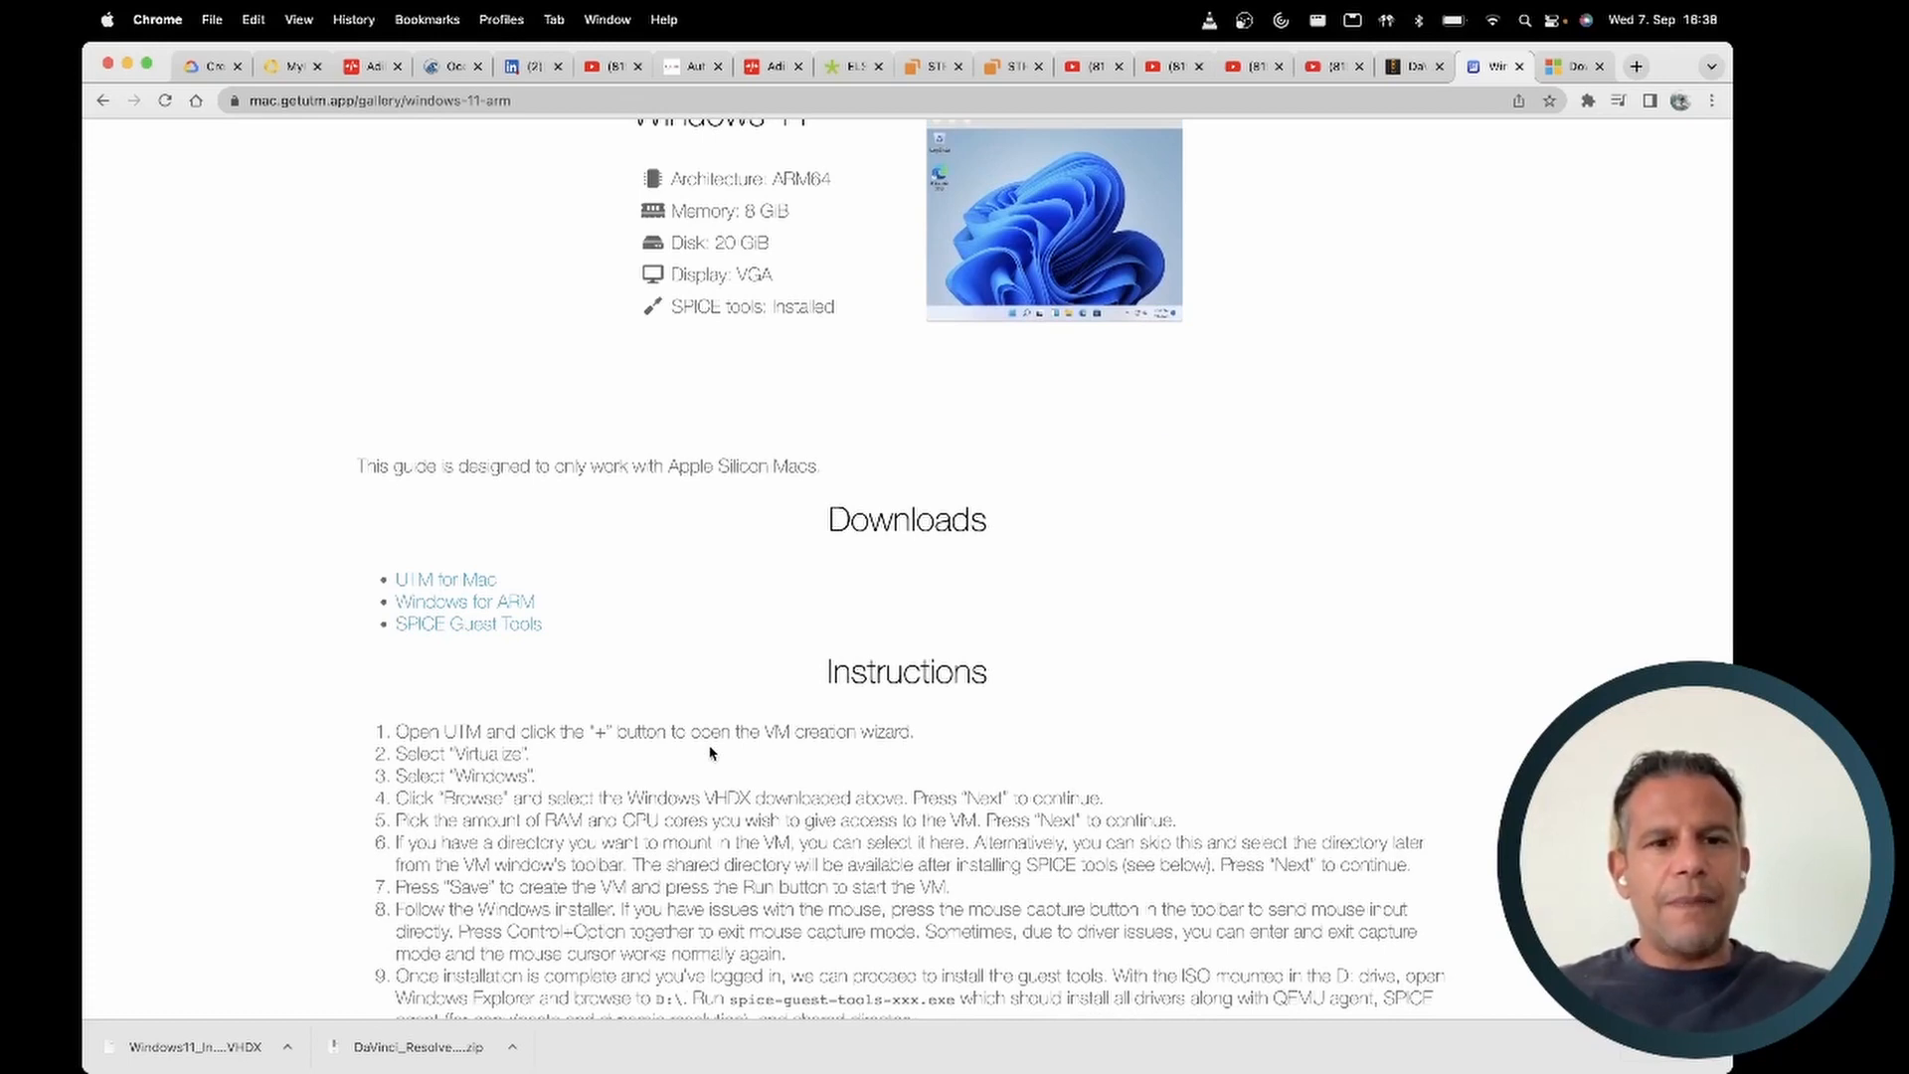
pyautogui.scroll(-4, 710, 753)
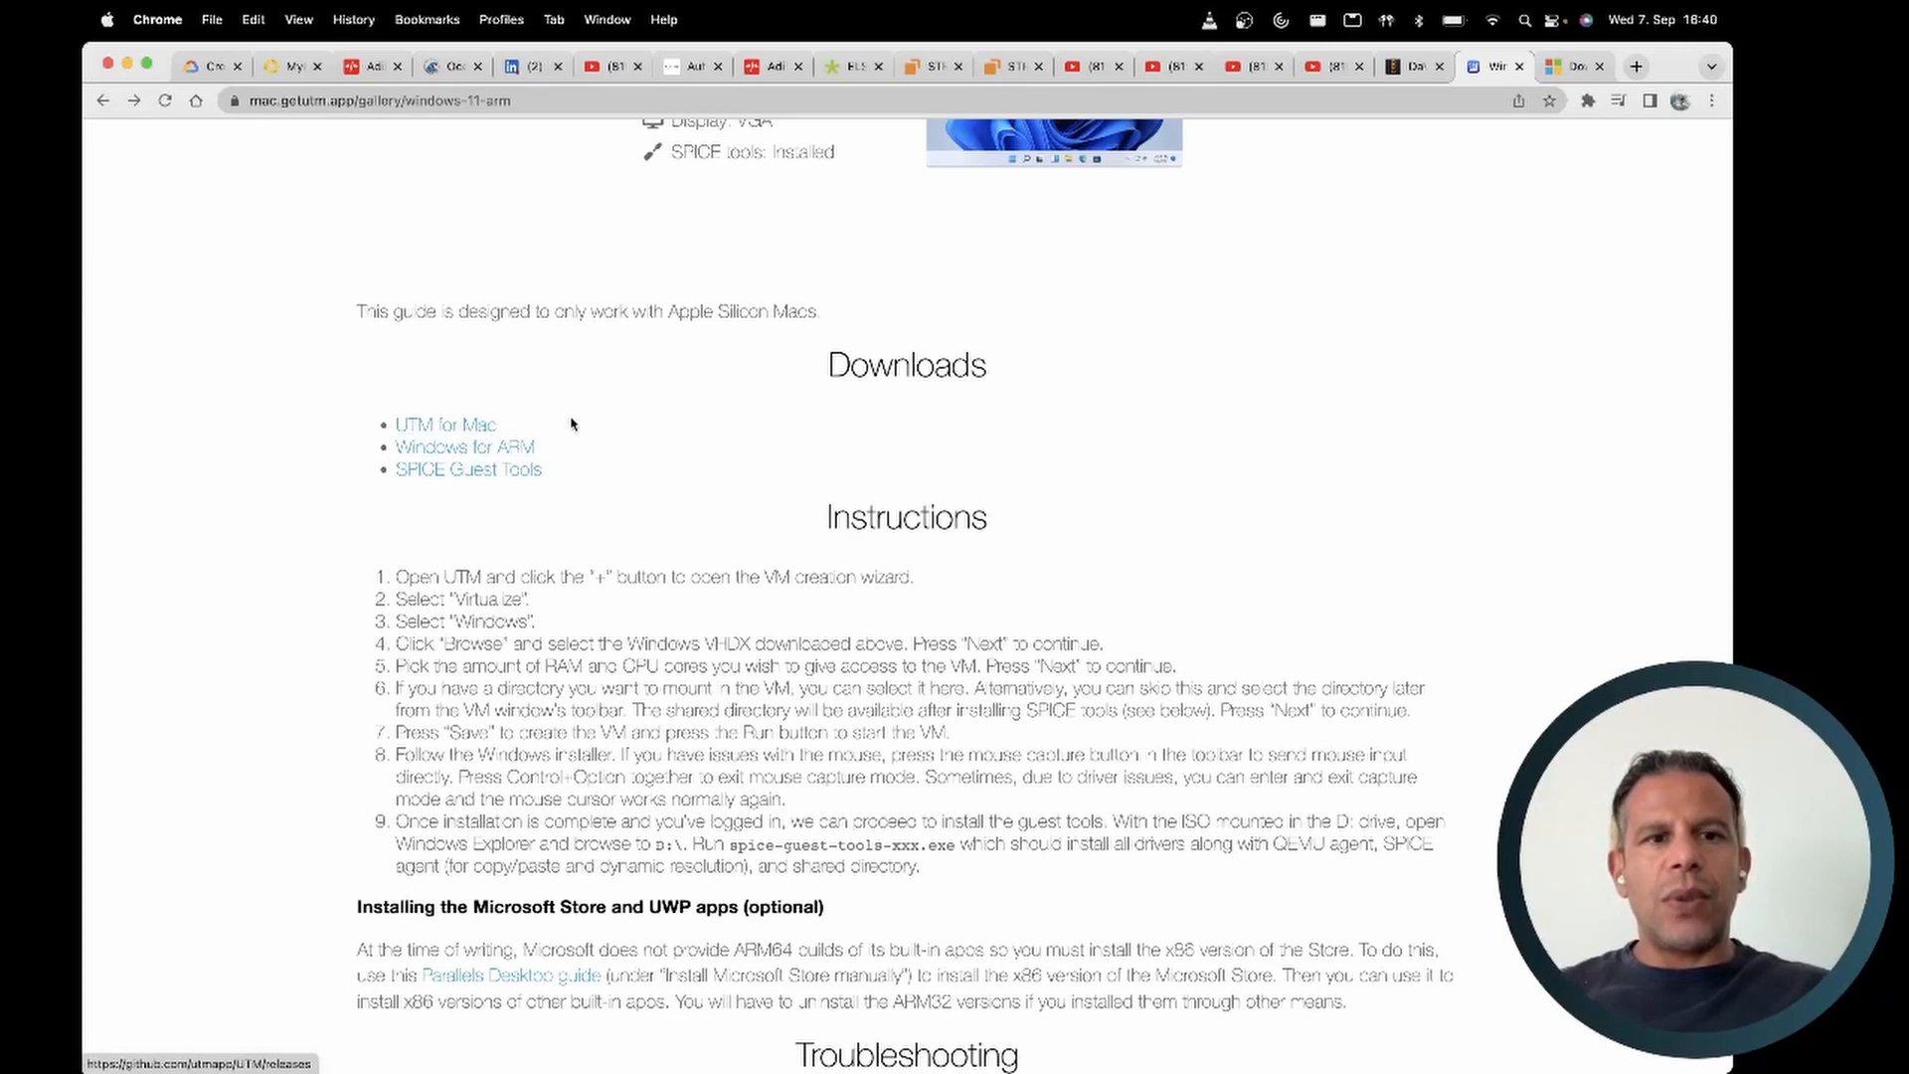
pyautogui.scroll(5, 572, 425)
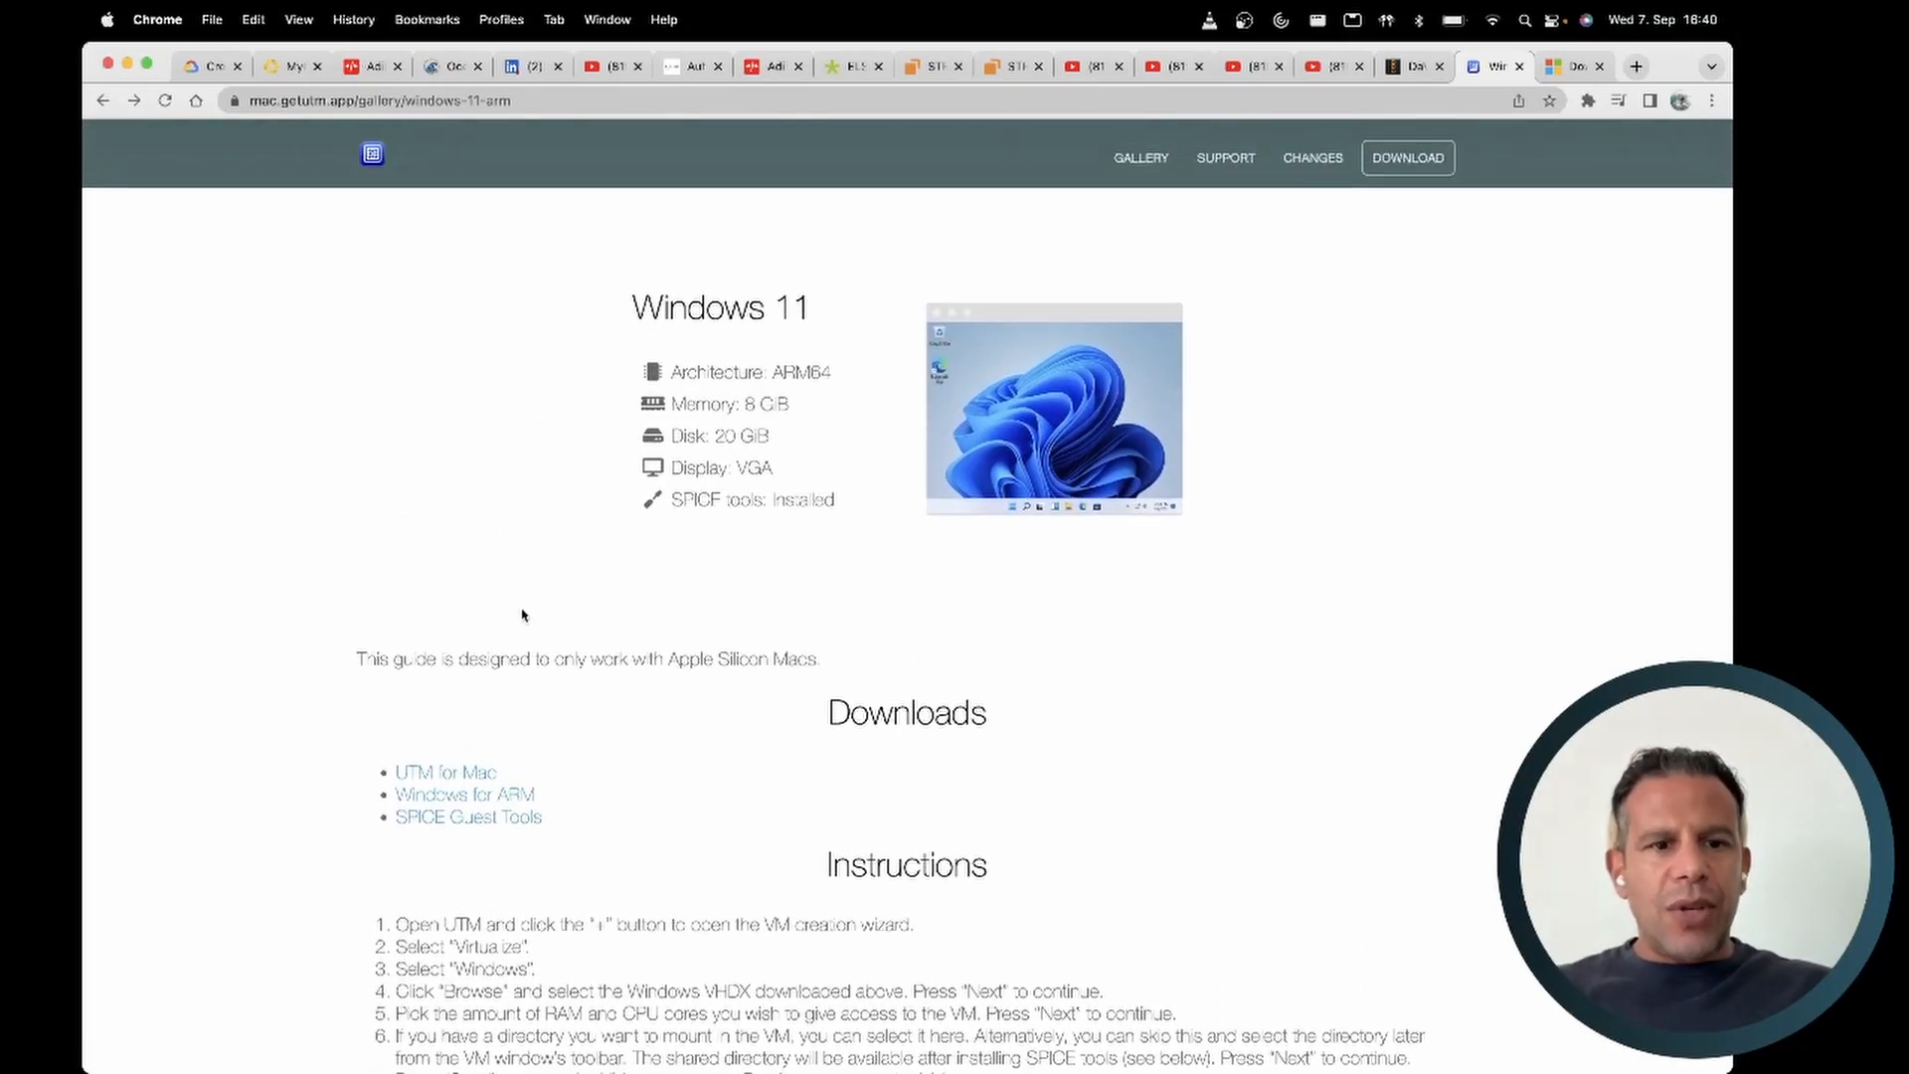
# - Check the UTM for Mac releases page on GitHub, then return to the UTM homepage and download the UTM installer
pyautogui.click(449, 777)
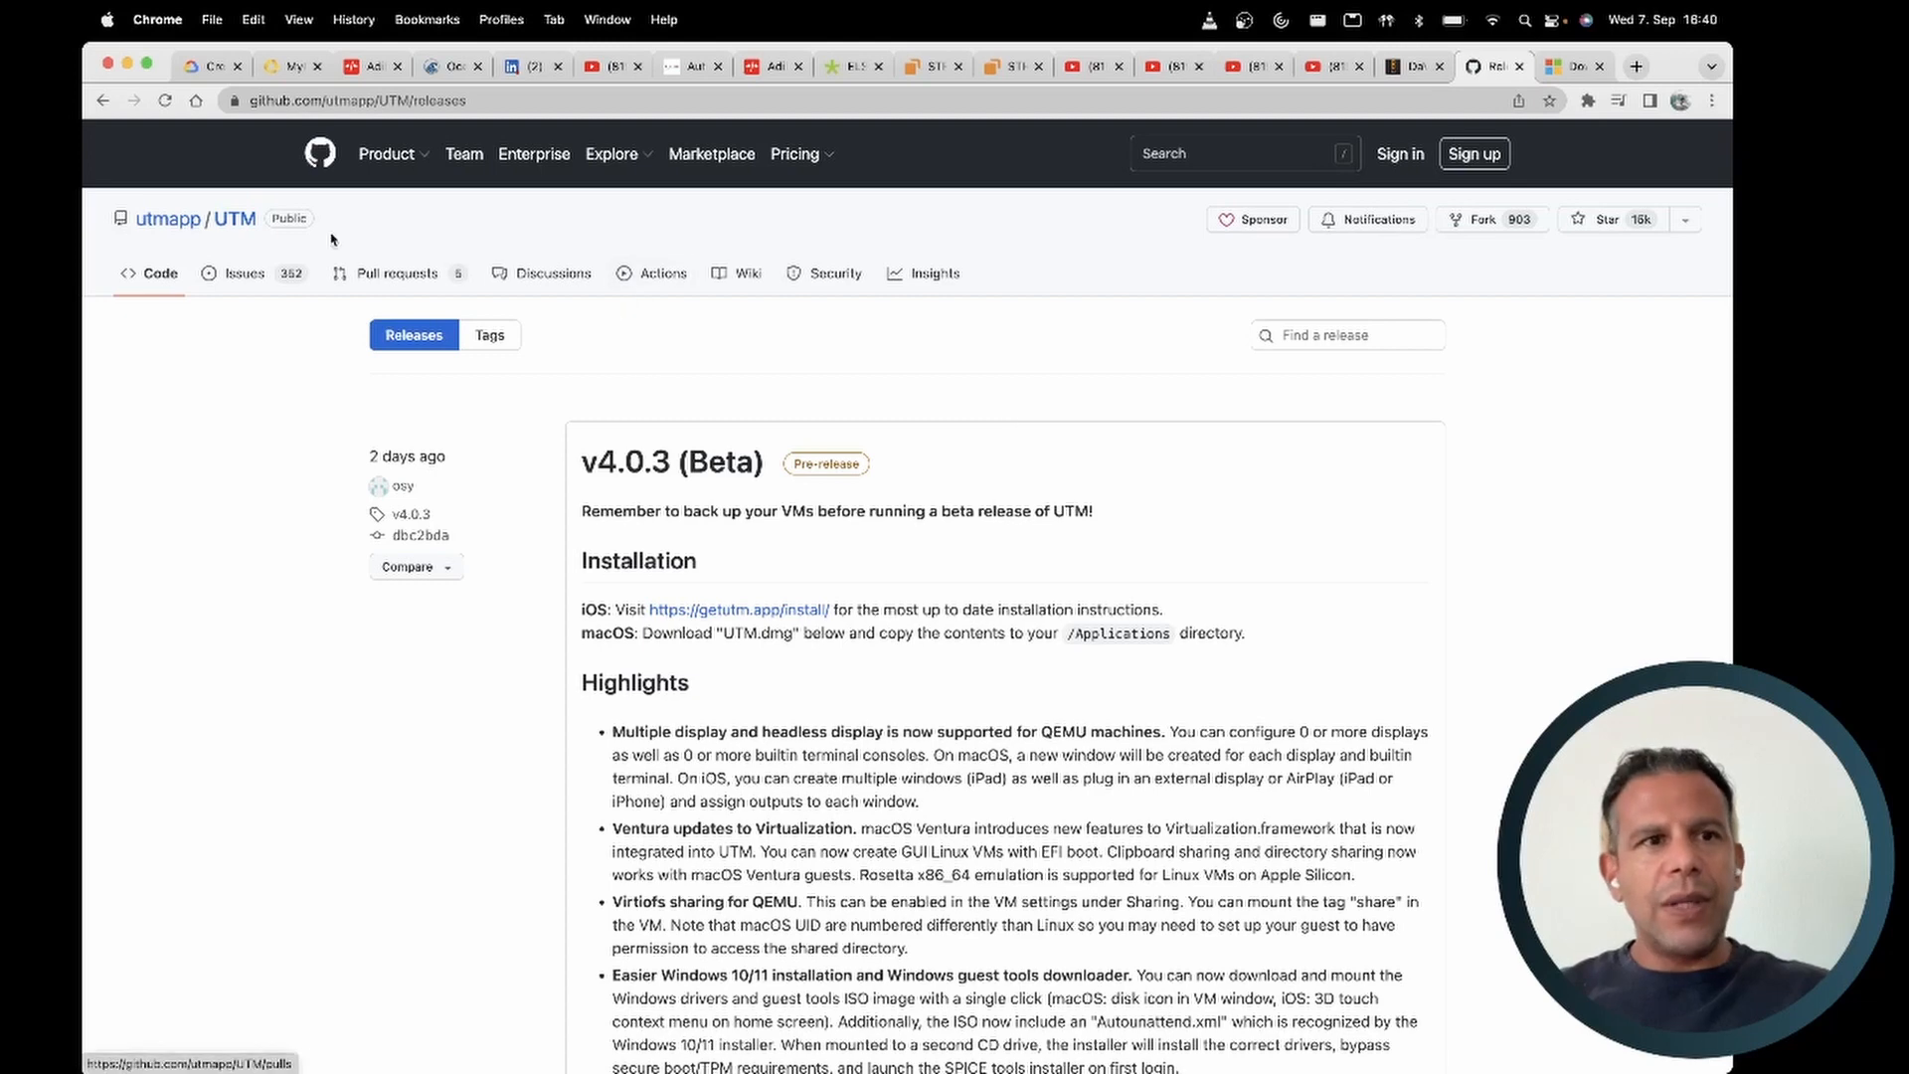
pyautogui.click(103, 101)
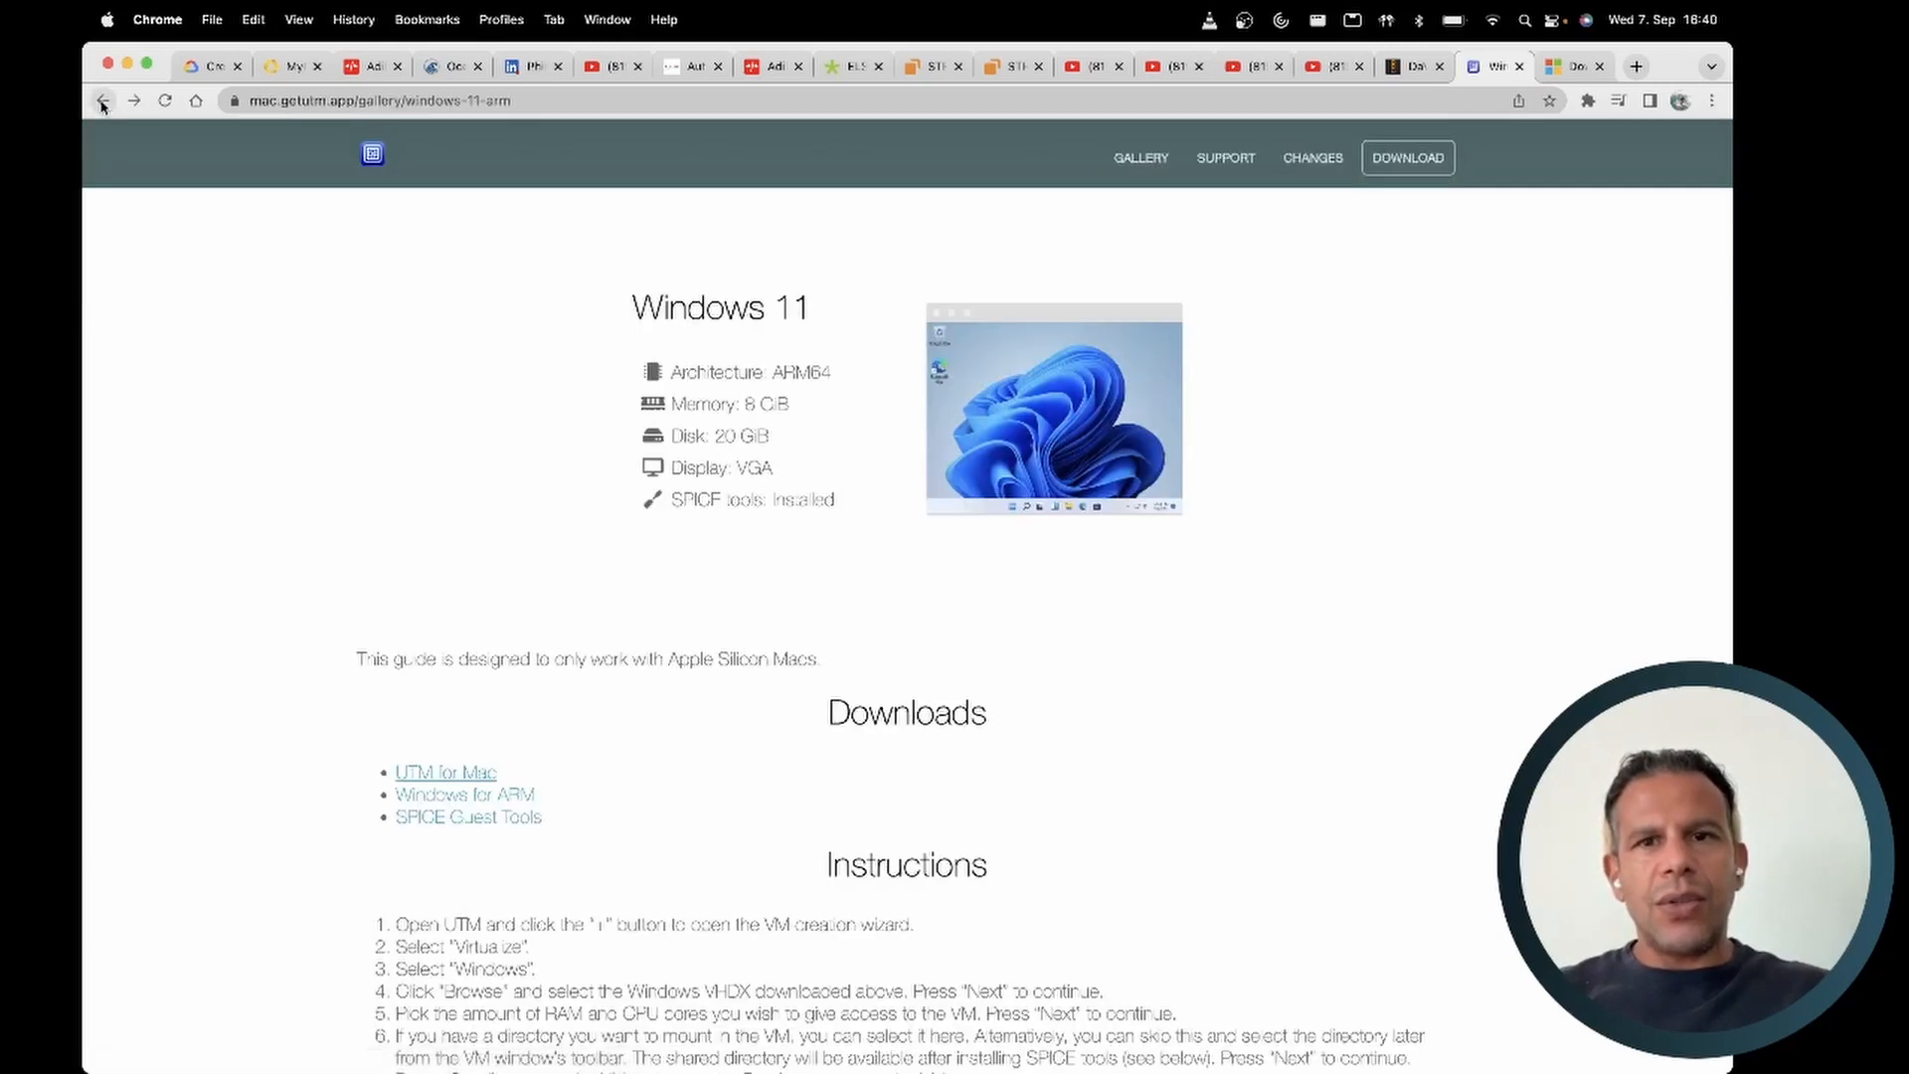
pyautogui.click(373, 157)
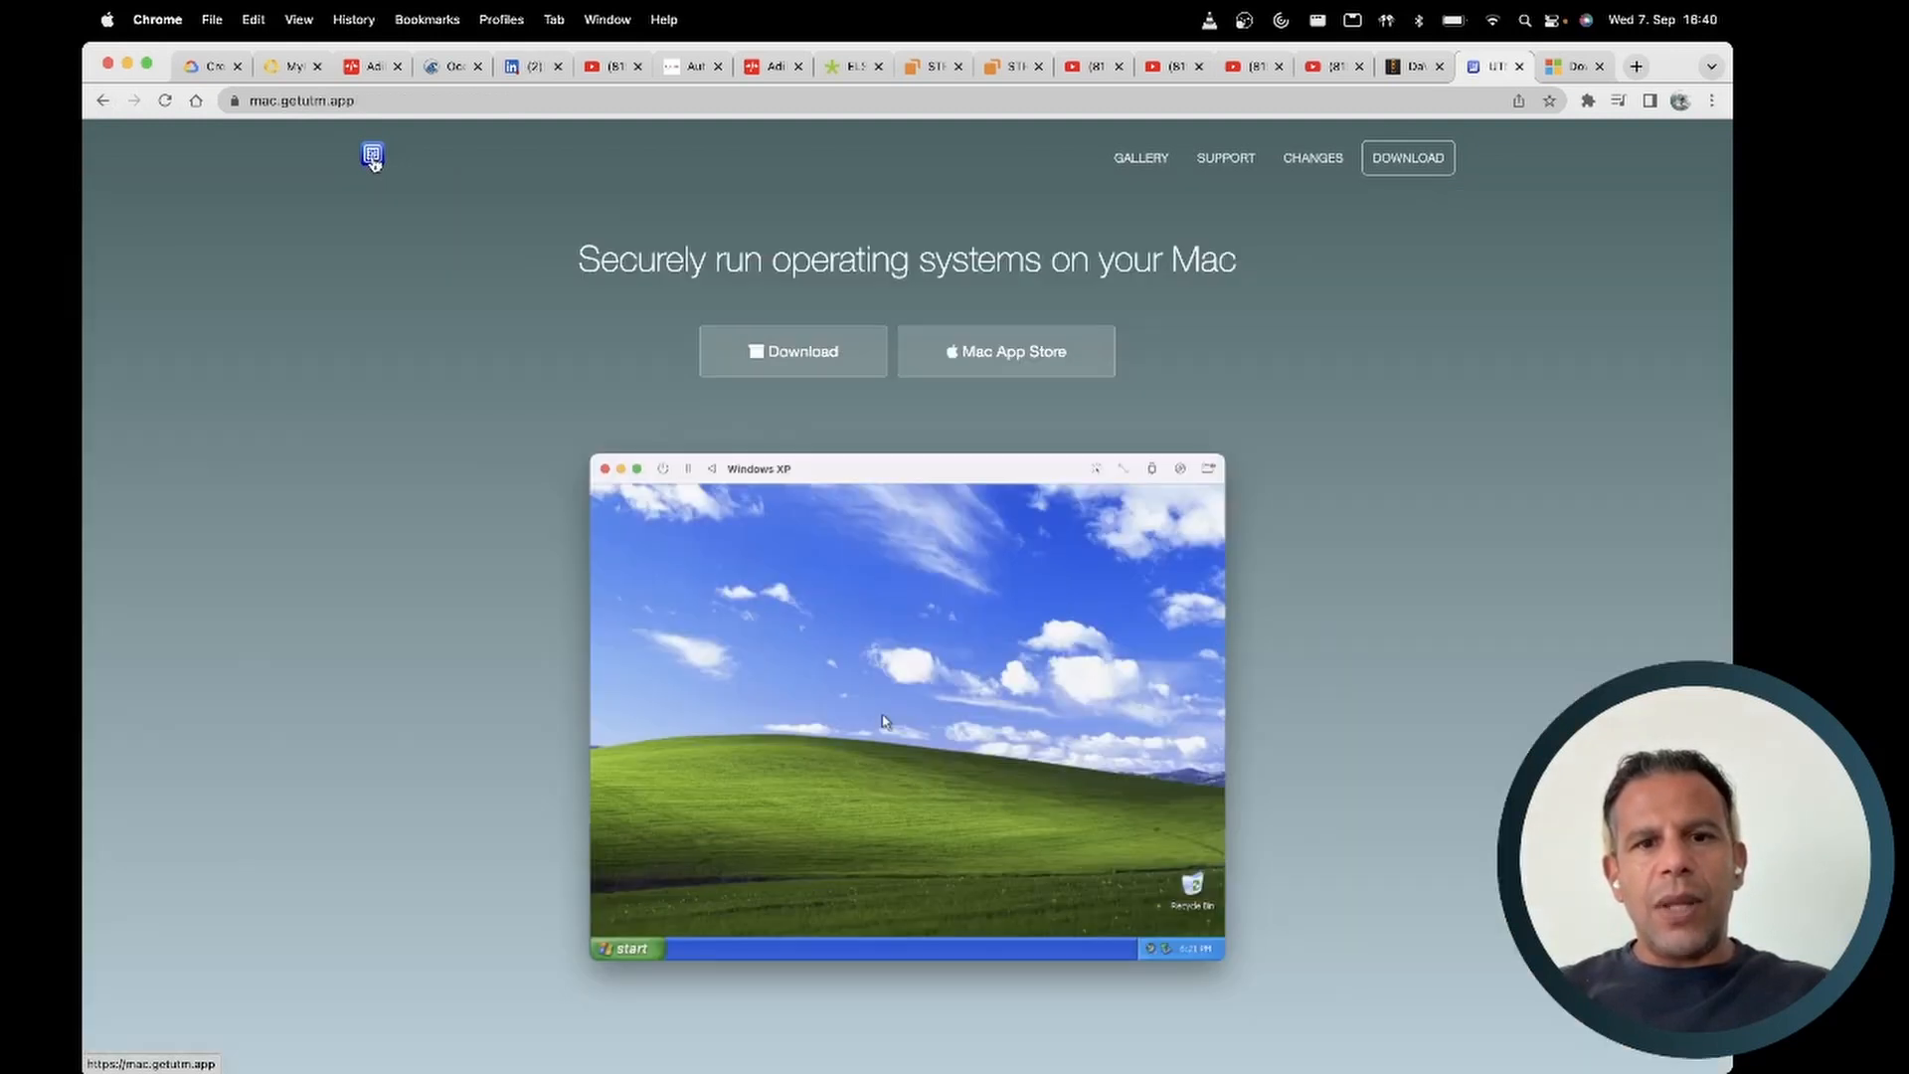
pyautogui.click(795, 360)
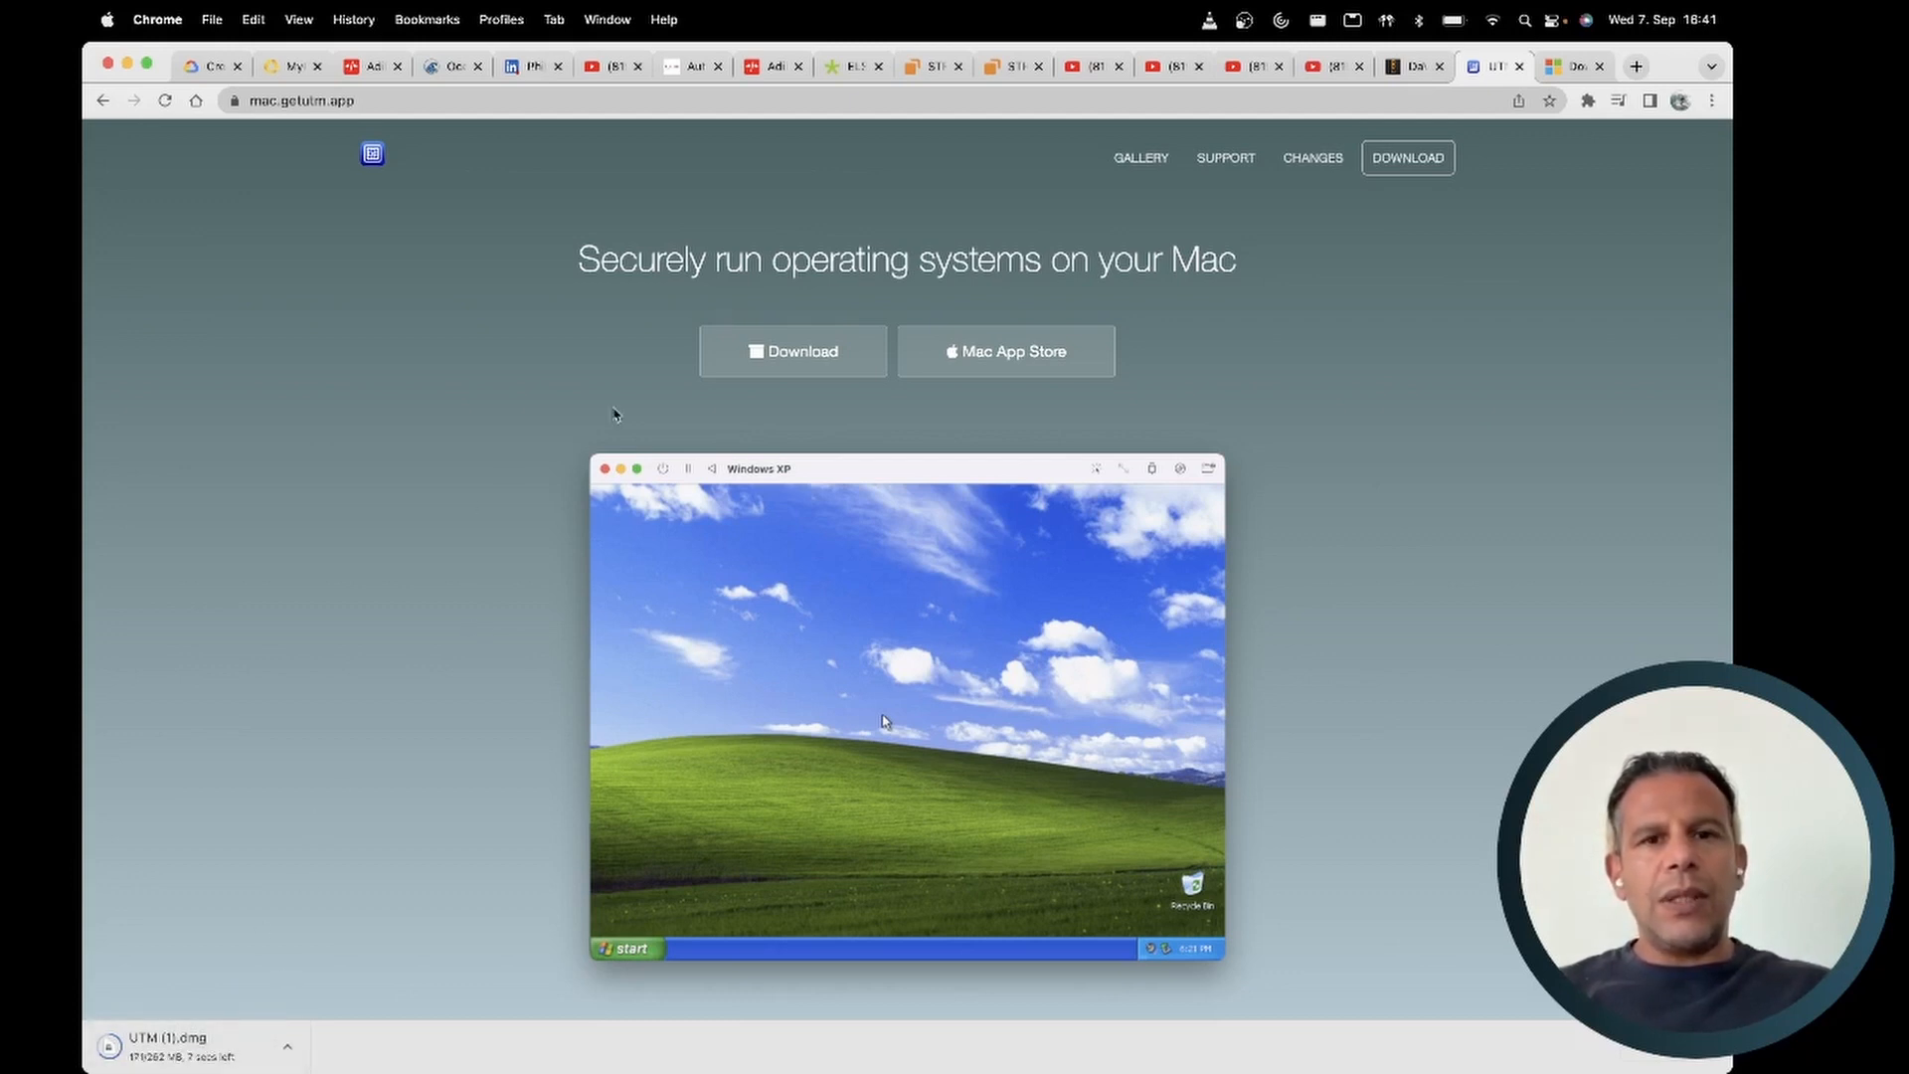
# - Reopen the Windows 11 ARM64 gallery page and download the SPICE Guest Tools and QEMU Drivers for Windows through its link
pyautogui.click(1150, 165)
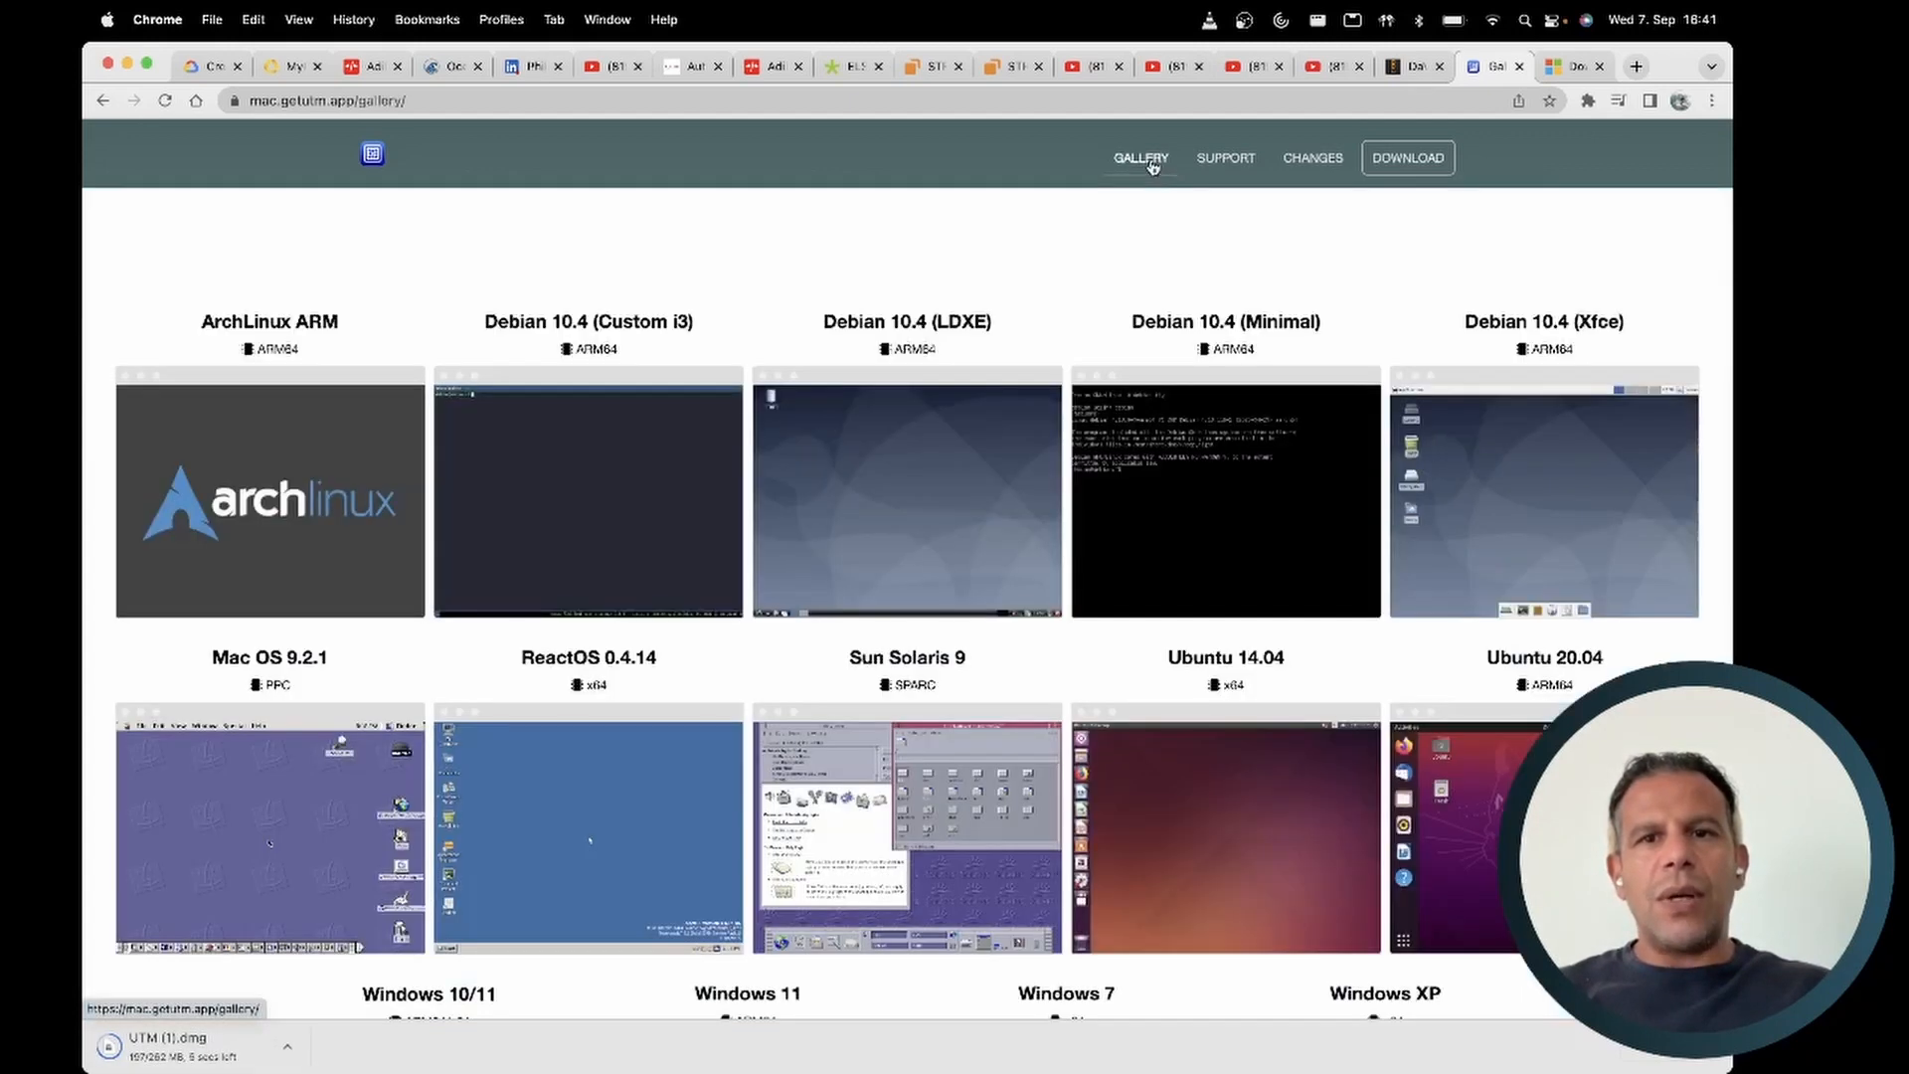
pyautogui.scroll(-1, 1060, 279)
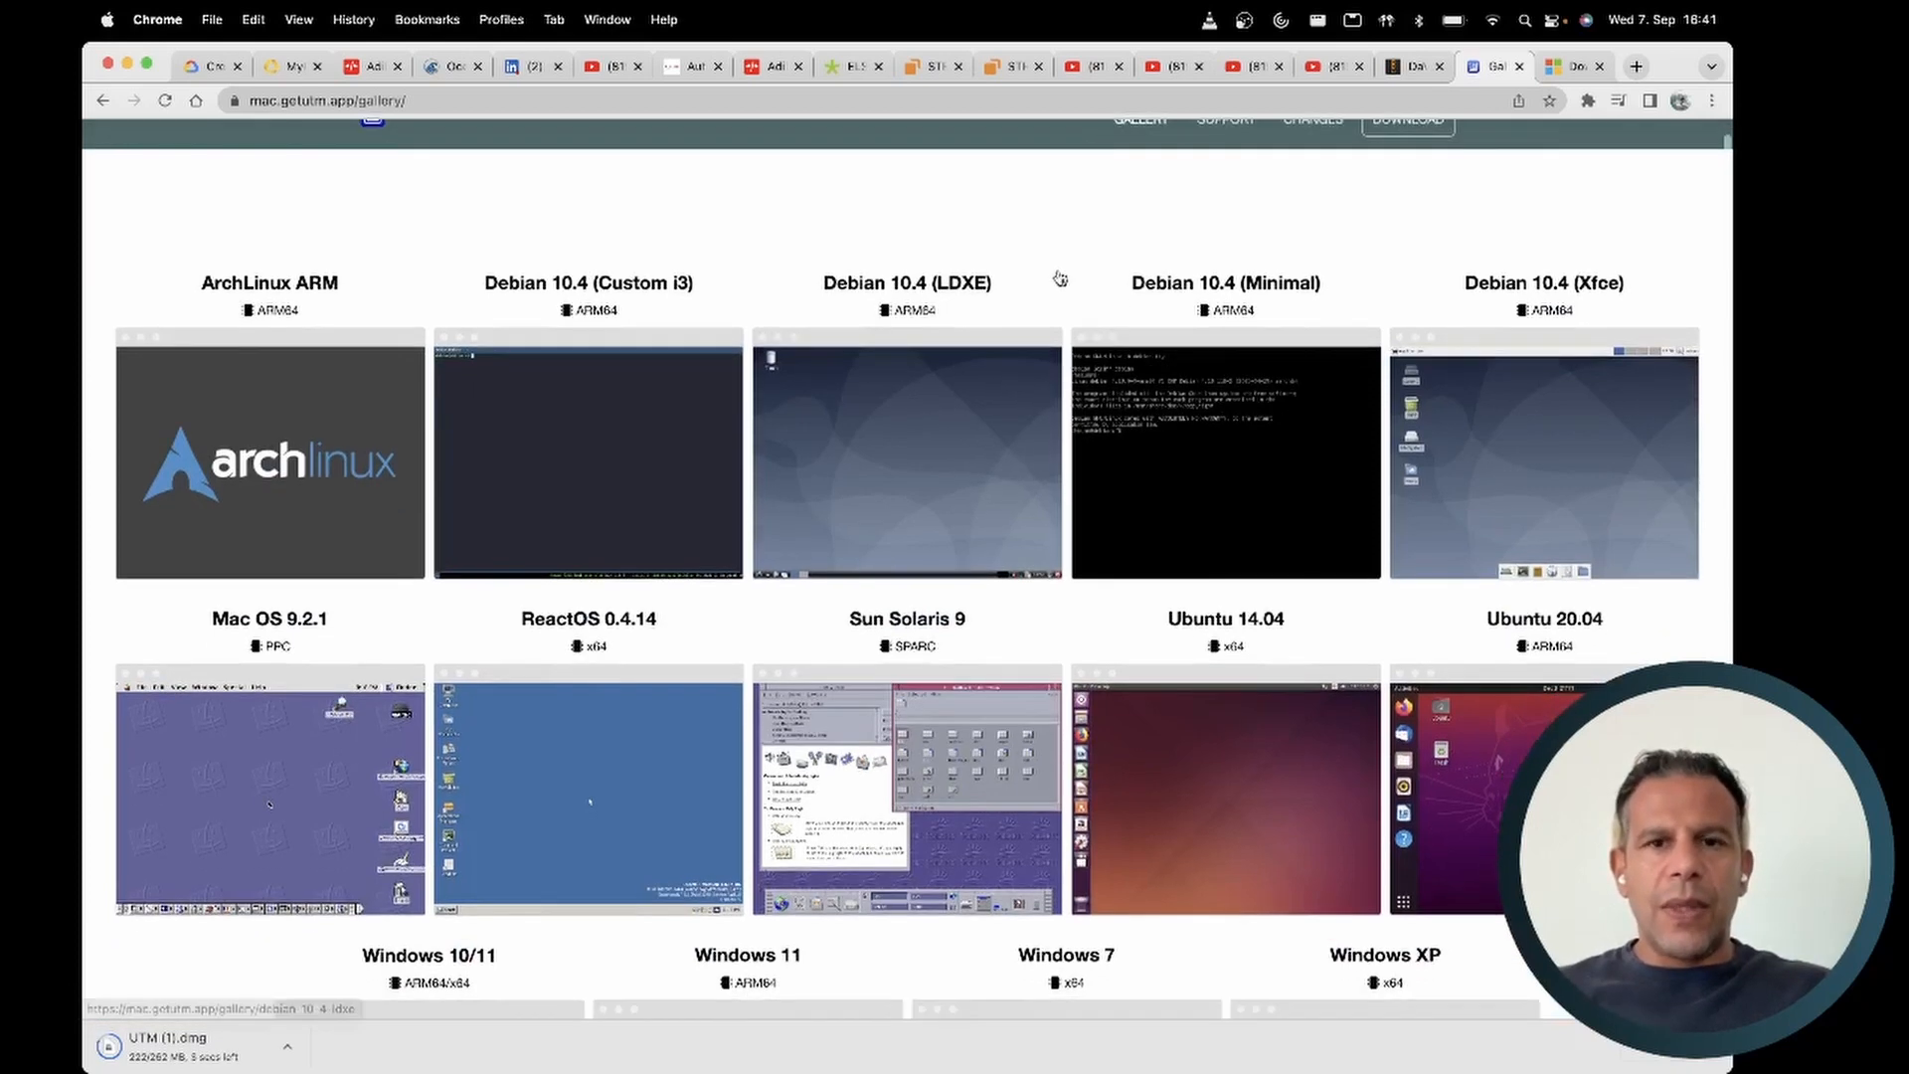
pyautogui.scroll(-10, 1060, 279)
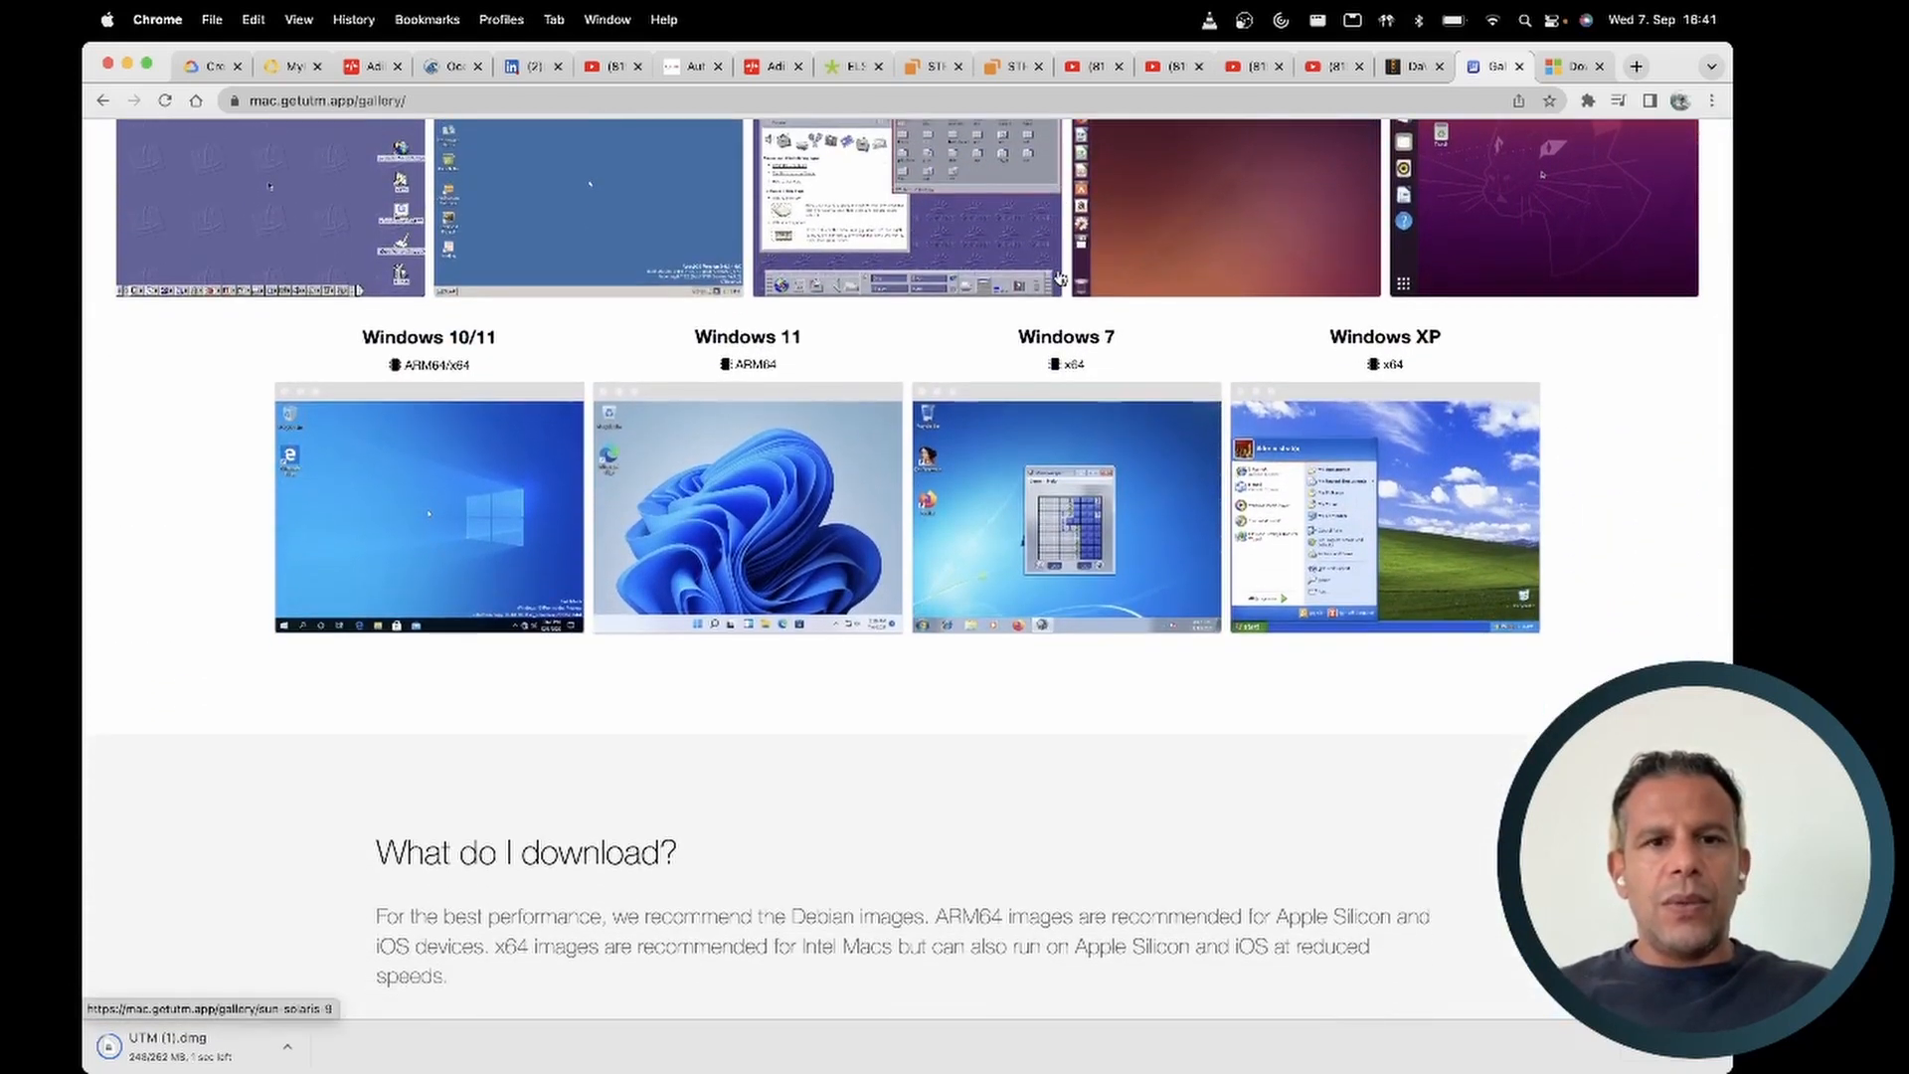
pyautogui.click(750, 482)
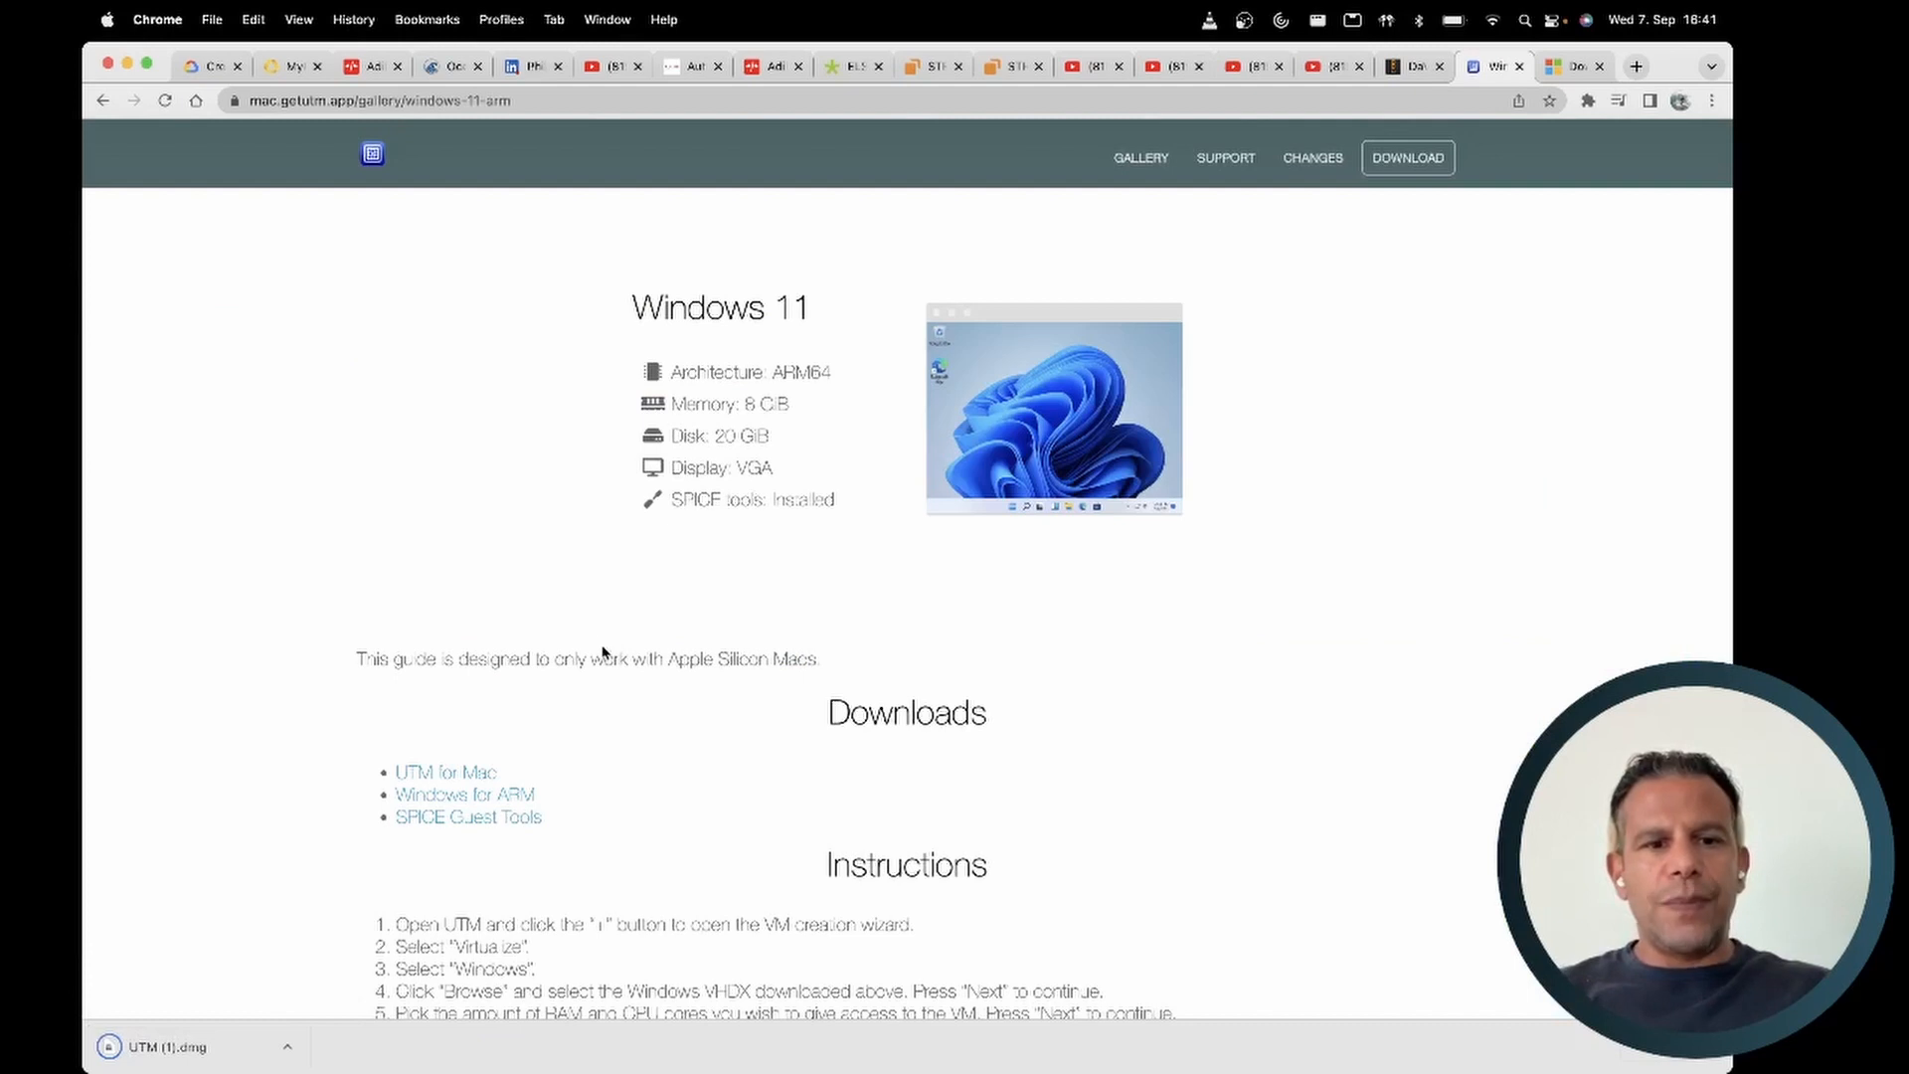
pyautogui.scroll(-2, 644, 681)
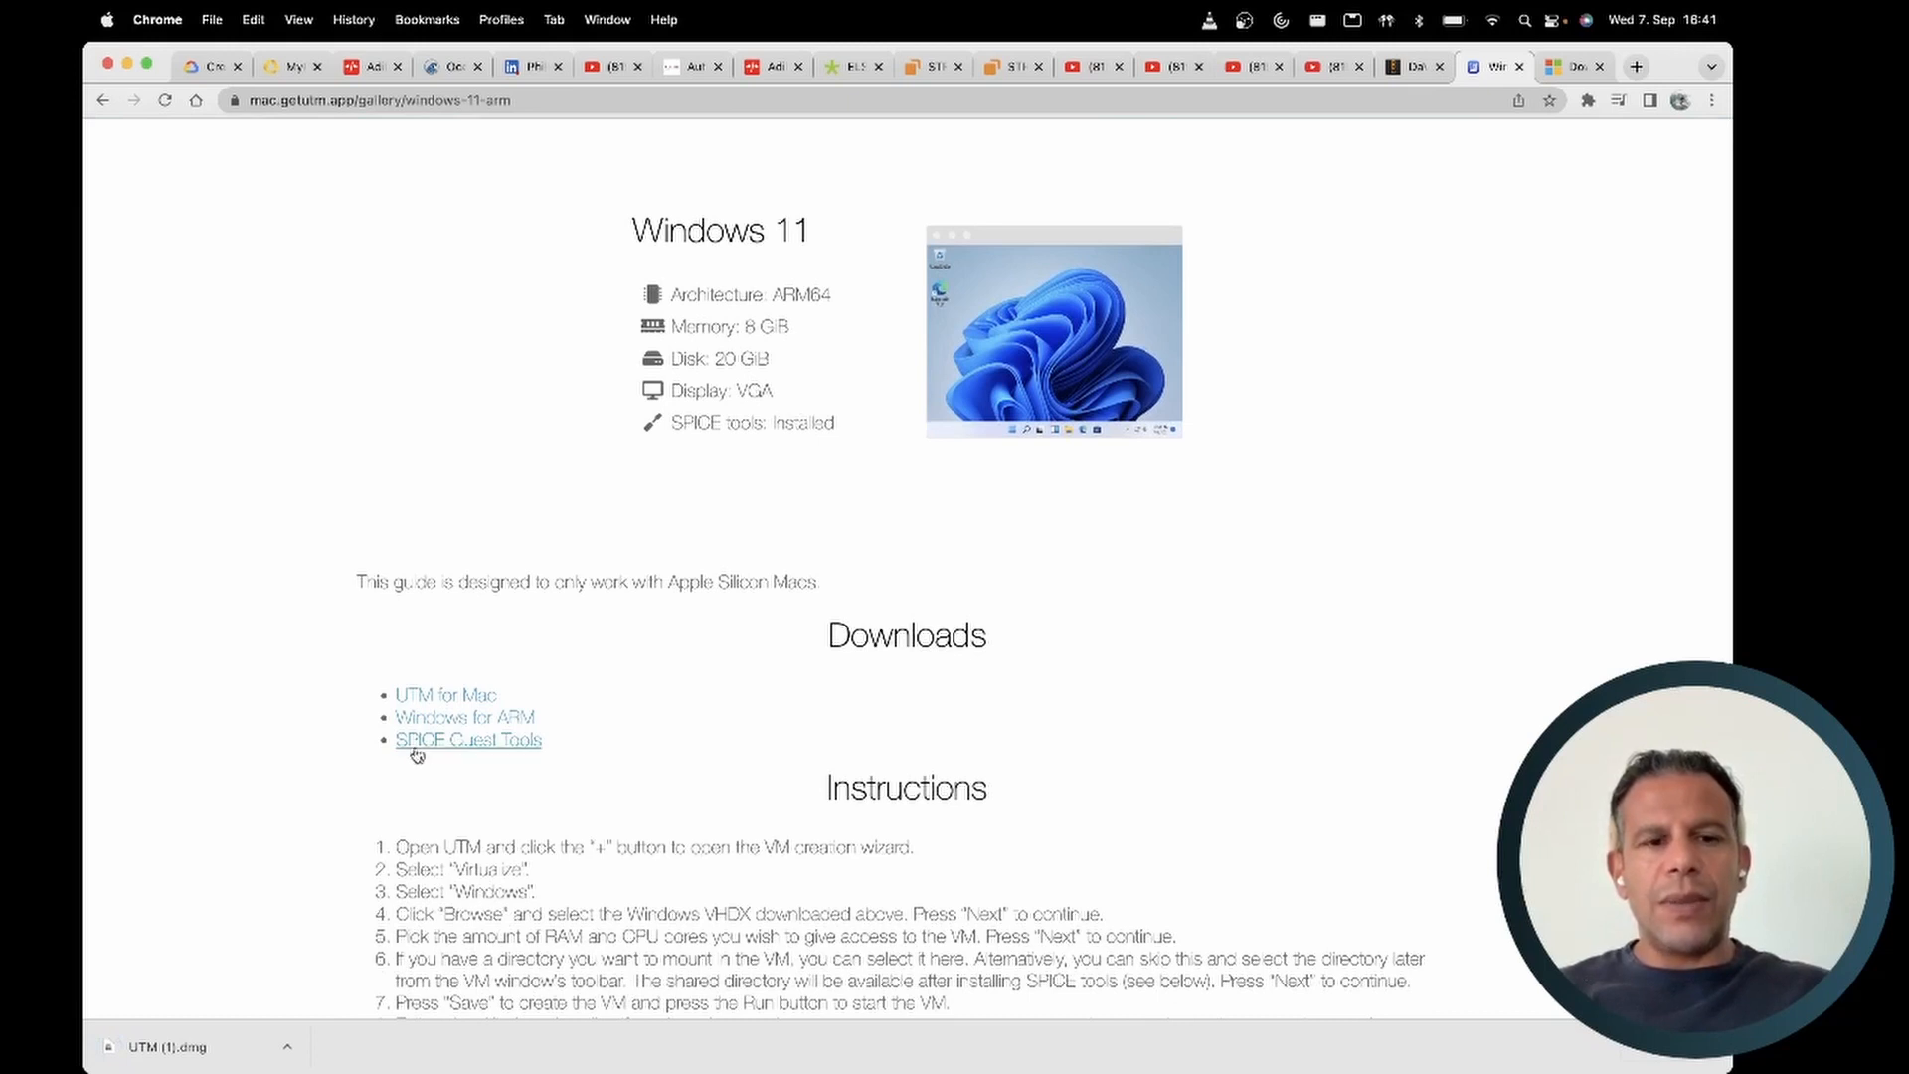
pyautogui.click(503, 741)
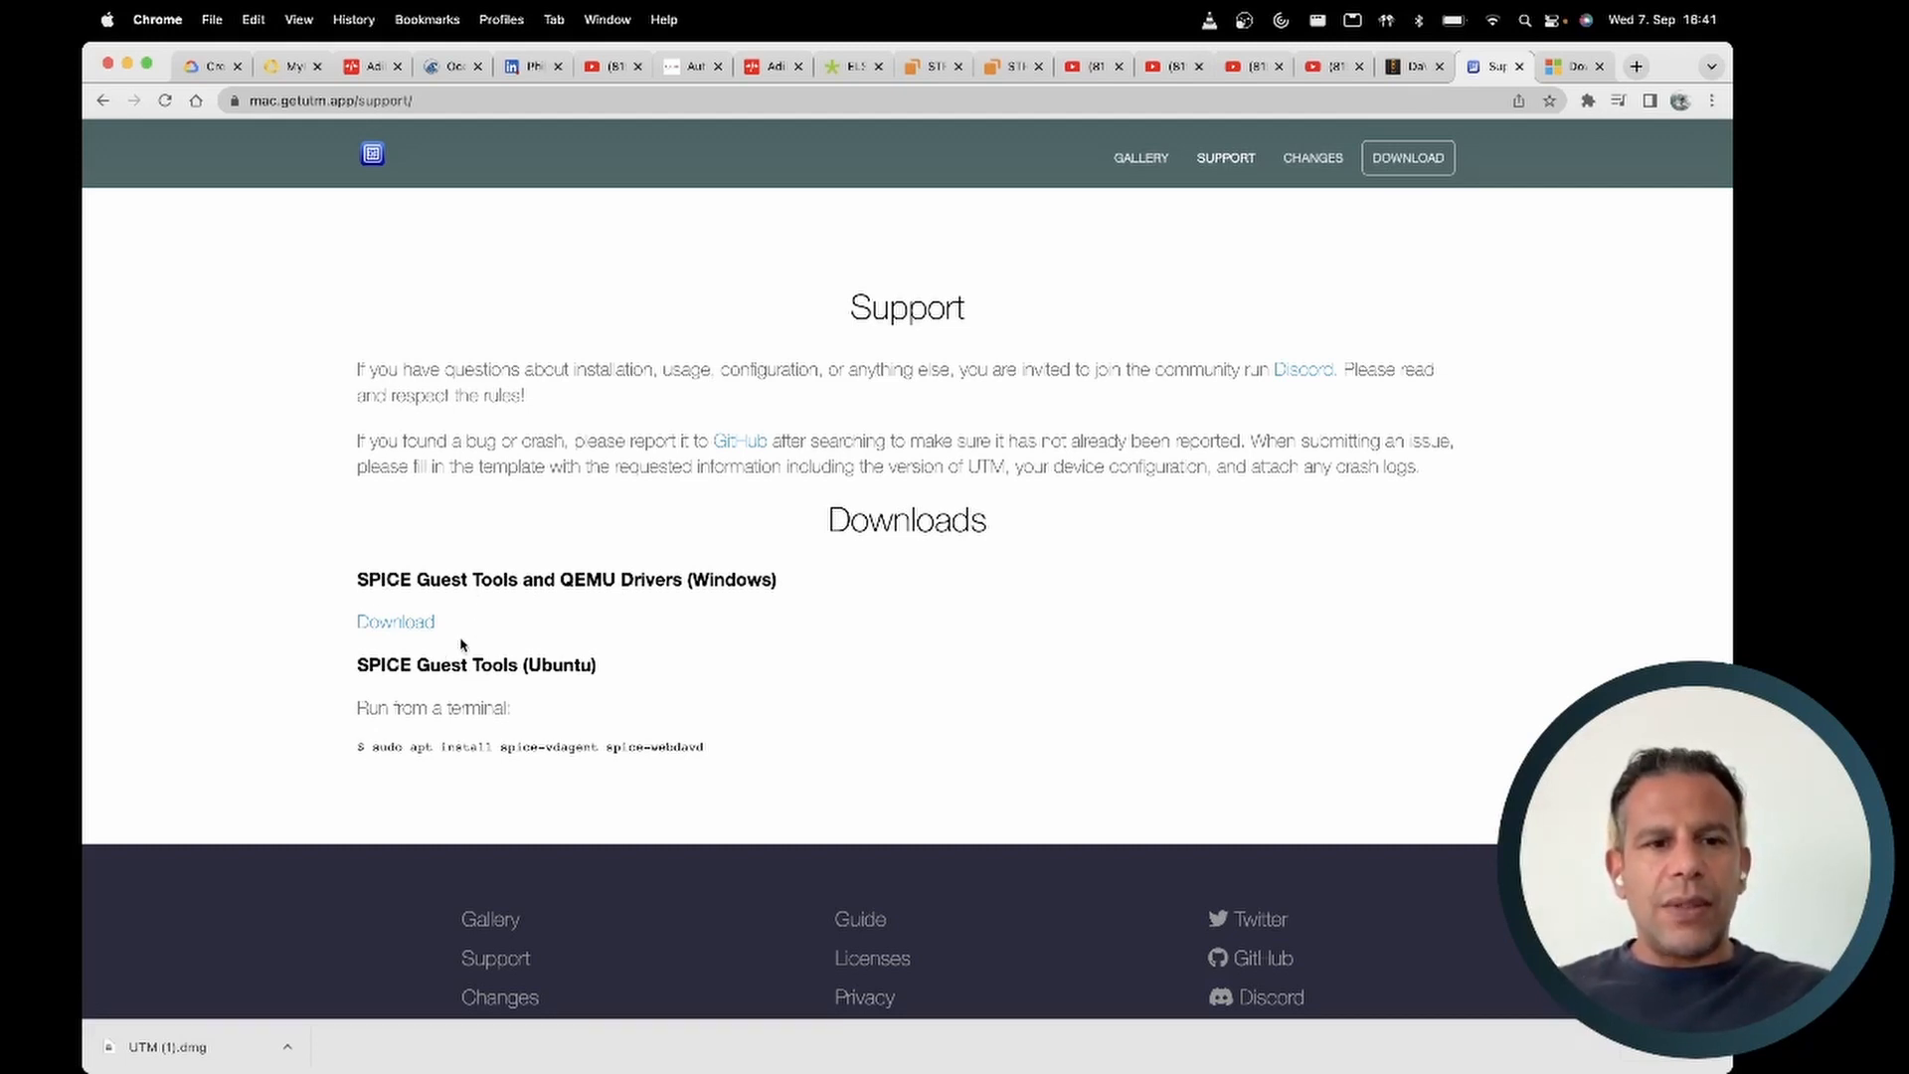
pyautogui.click(394, 624)
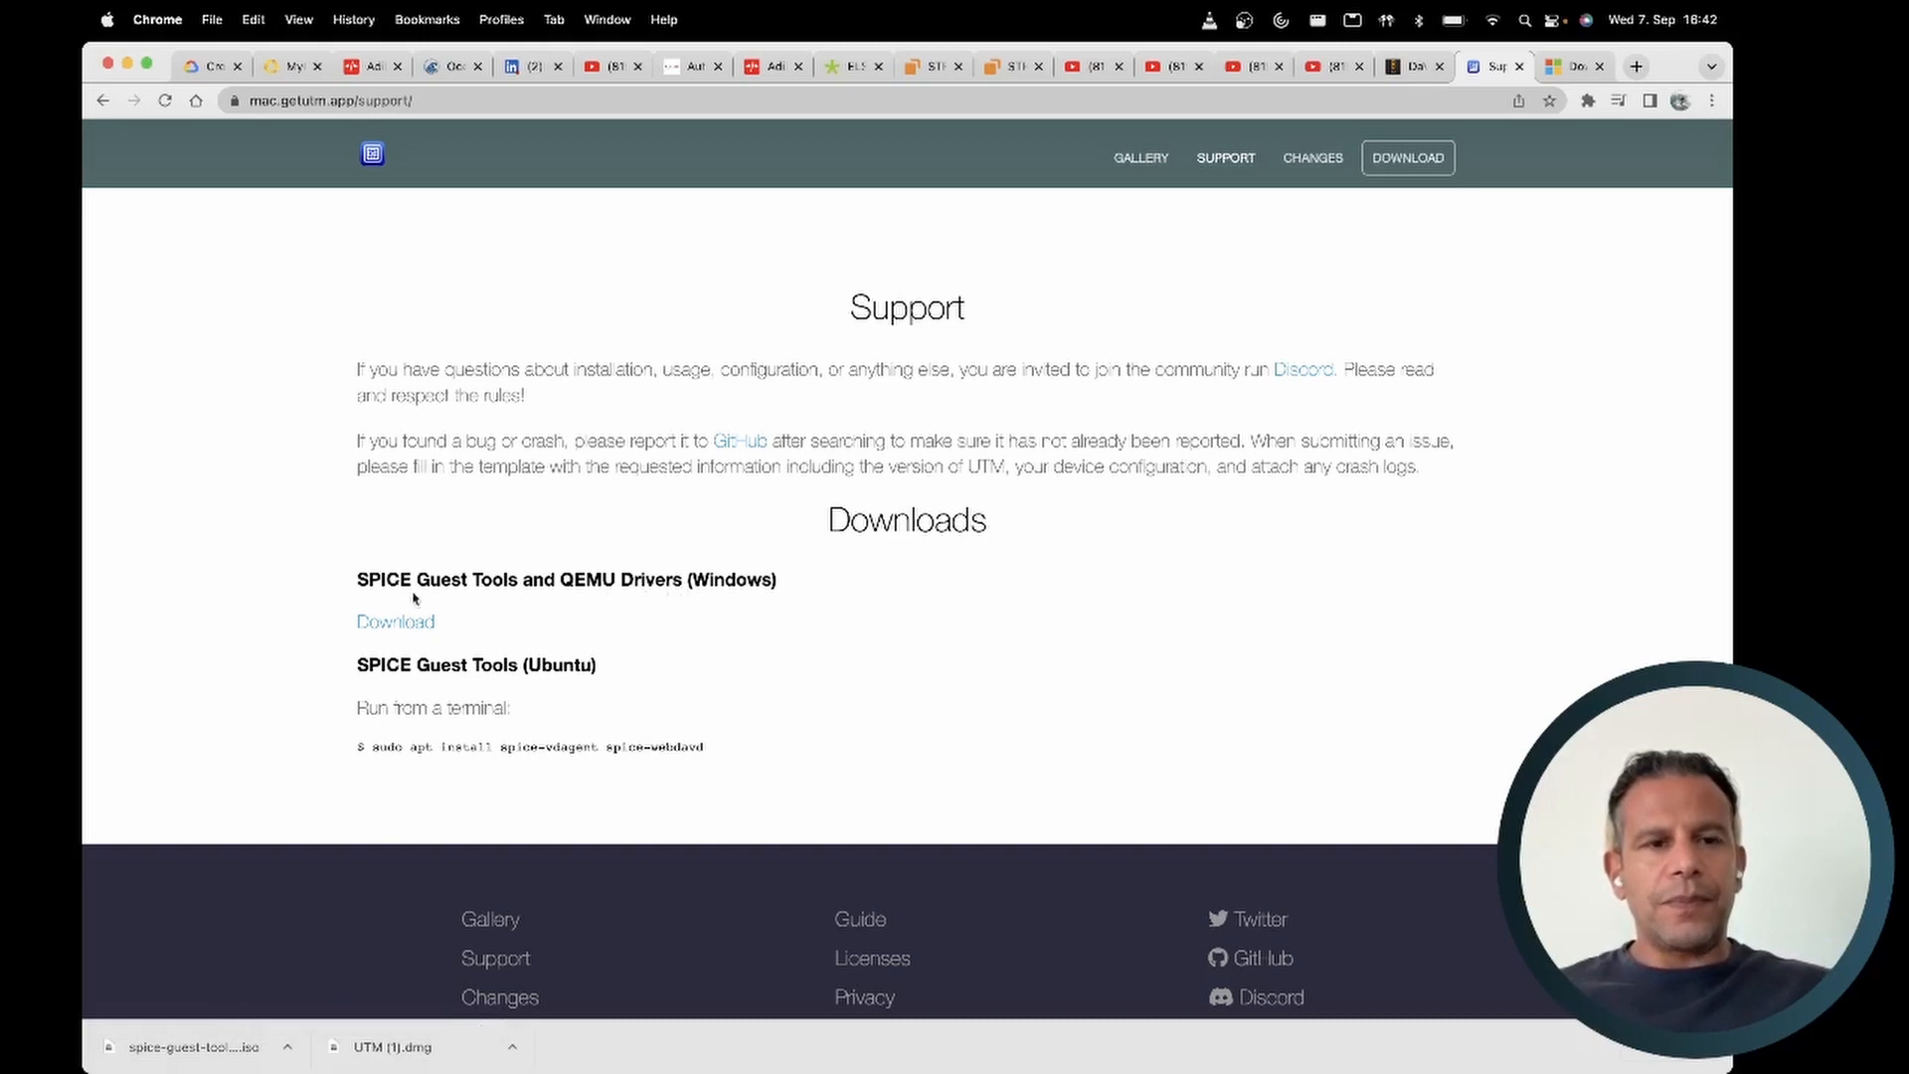
# - Return to the Windows 11 guide, open its Windows for ARM download page and sign in with the Microsoft account
pyautogui.click(101, 102)
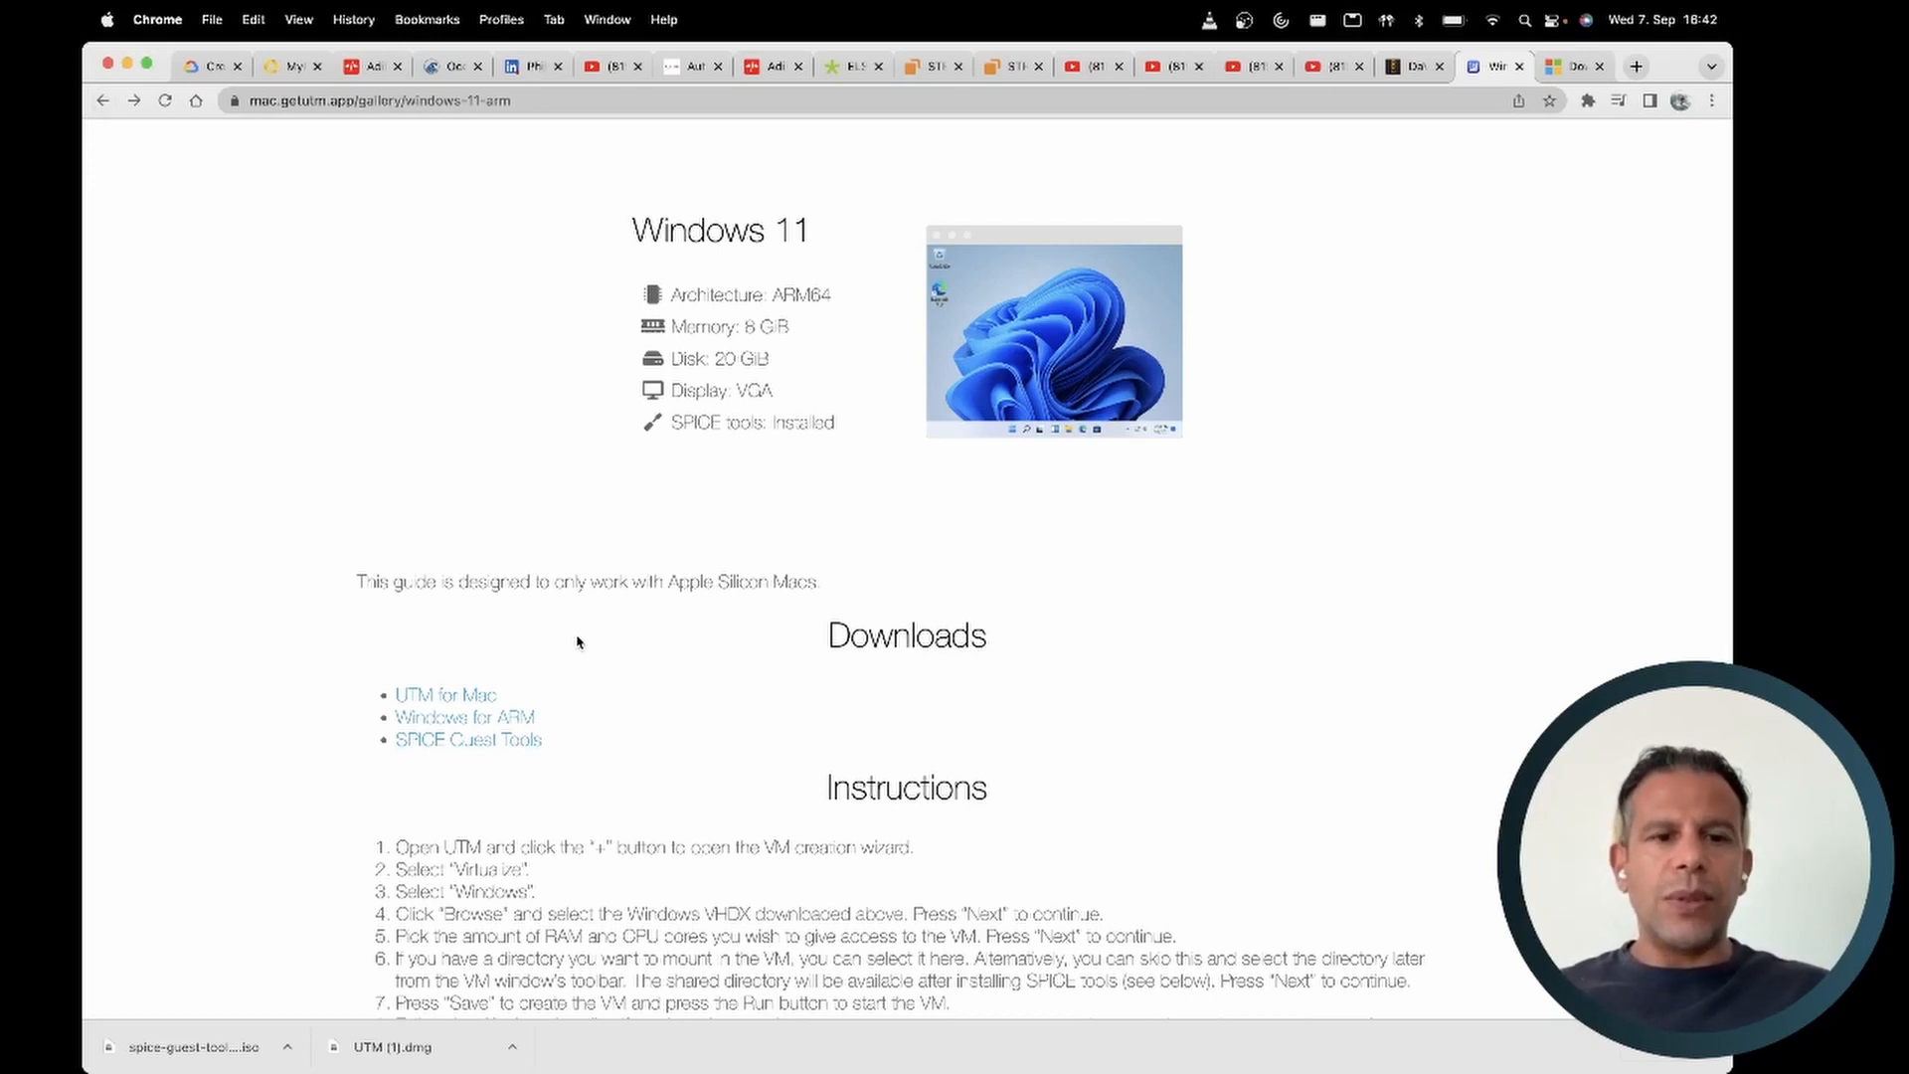
pyautogui.click(505, 719)
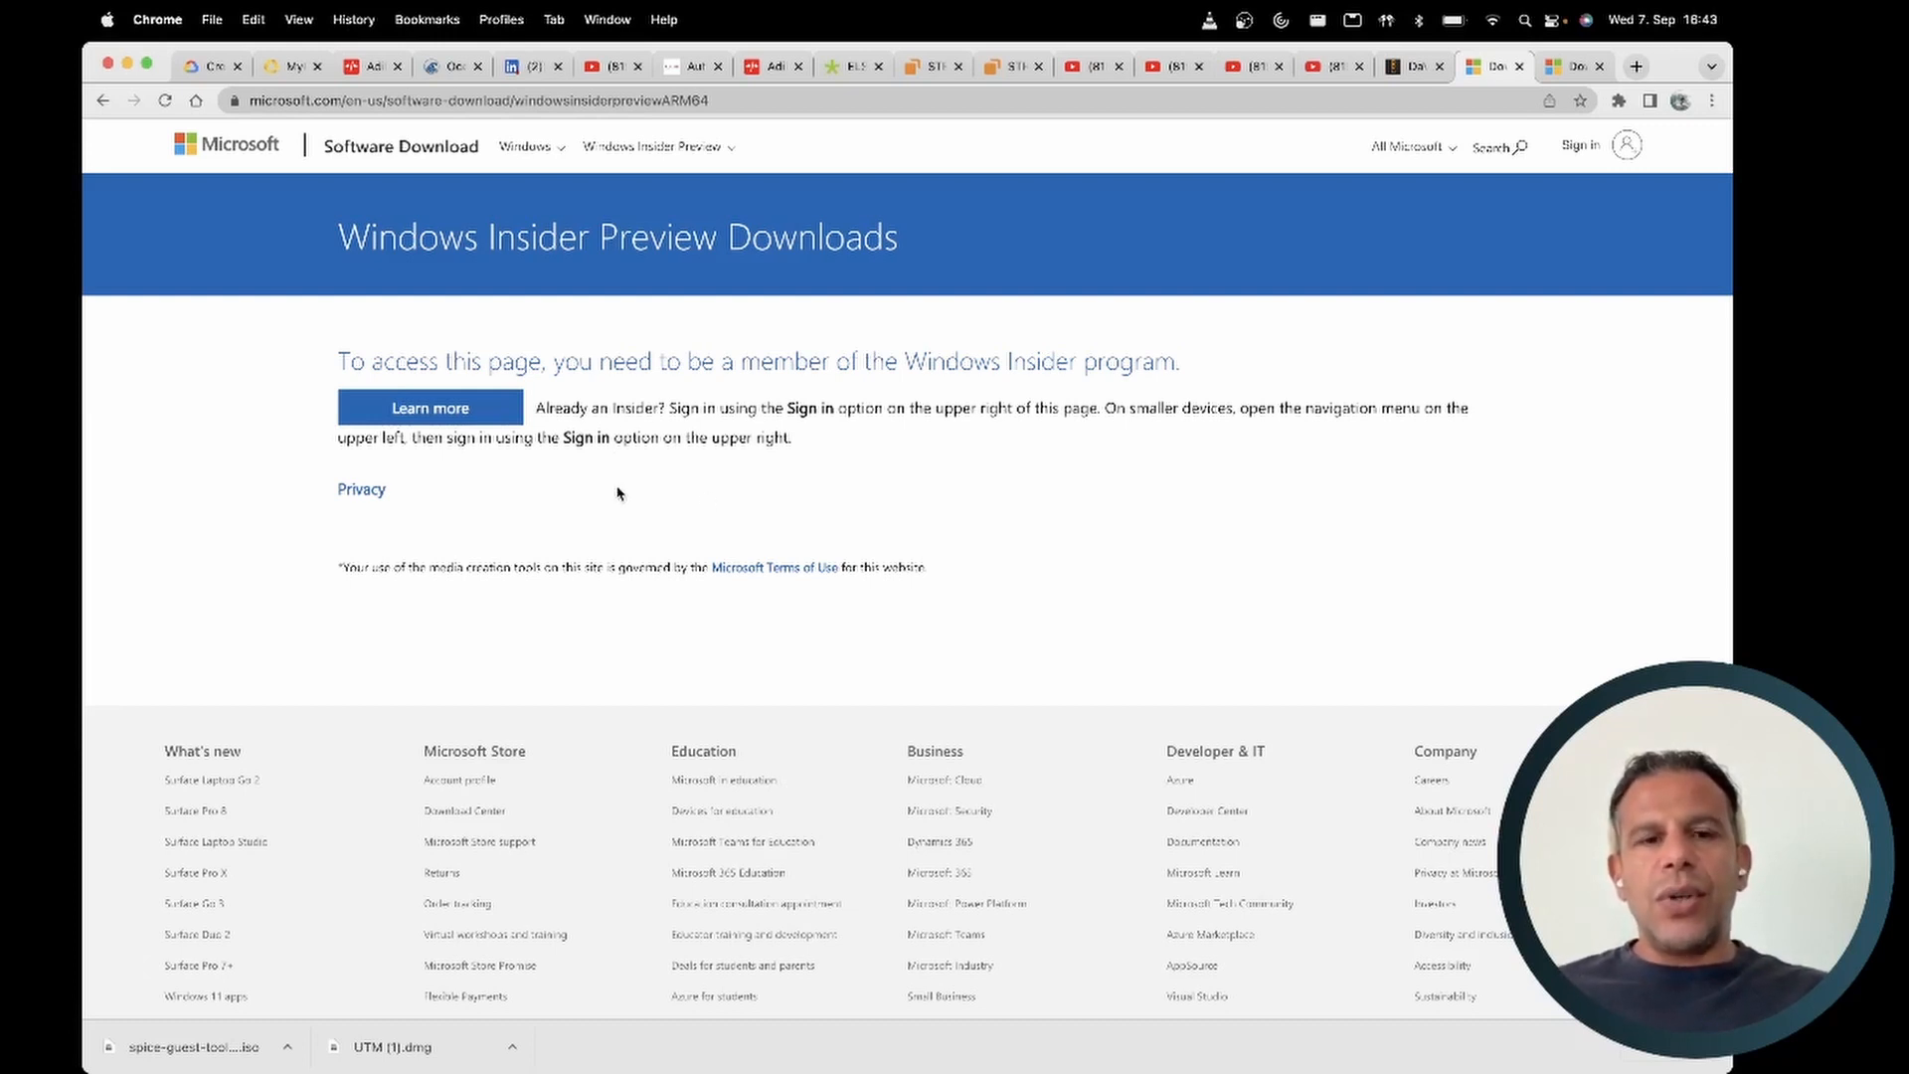
pyautogui.click(1582, 147)
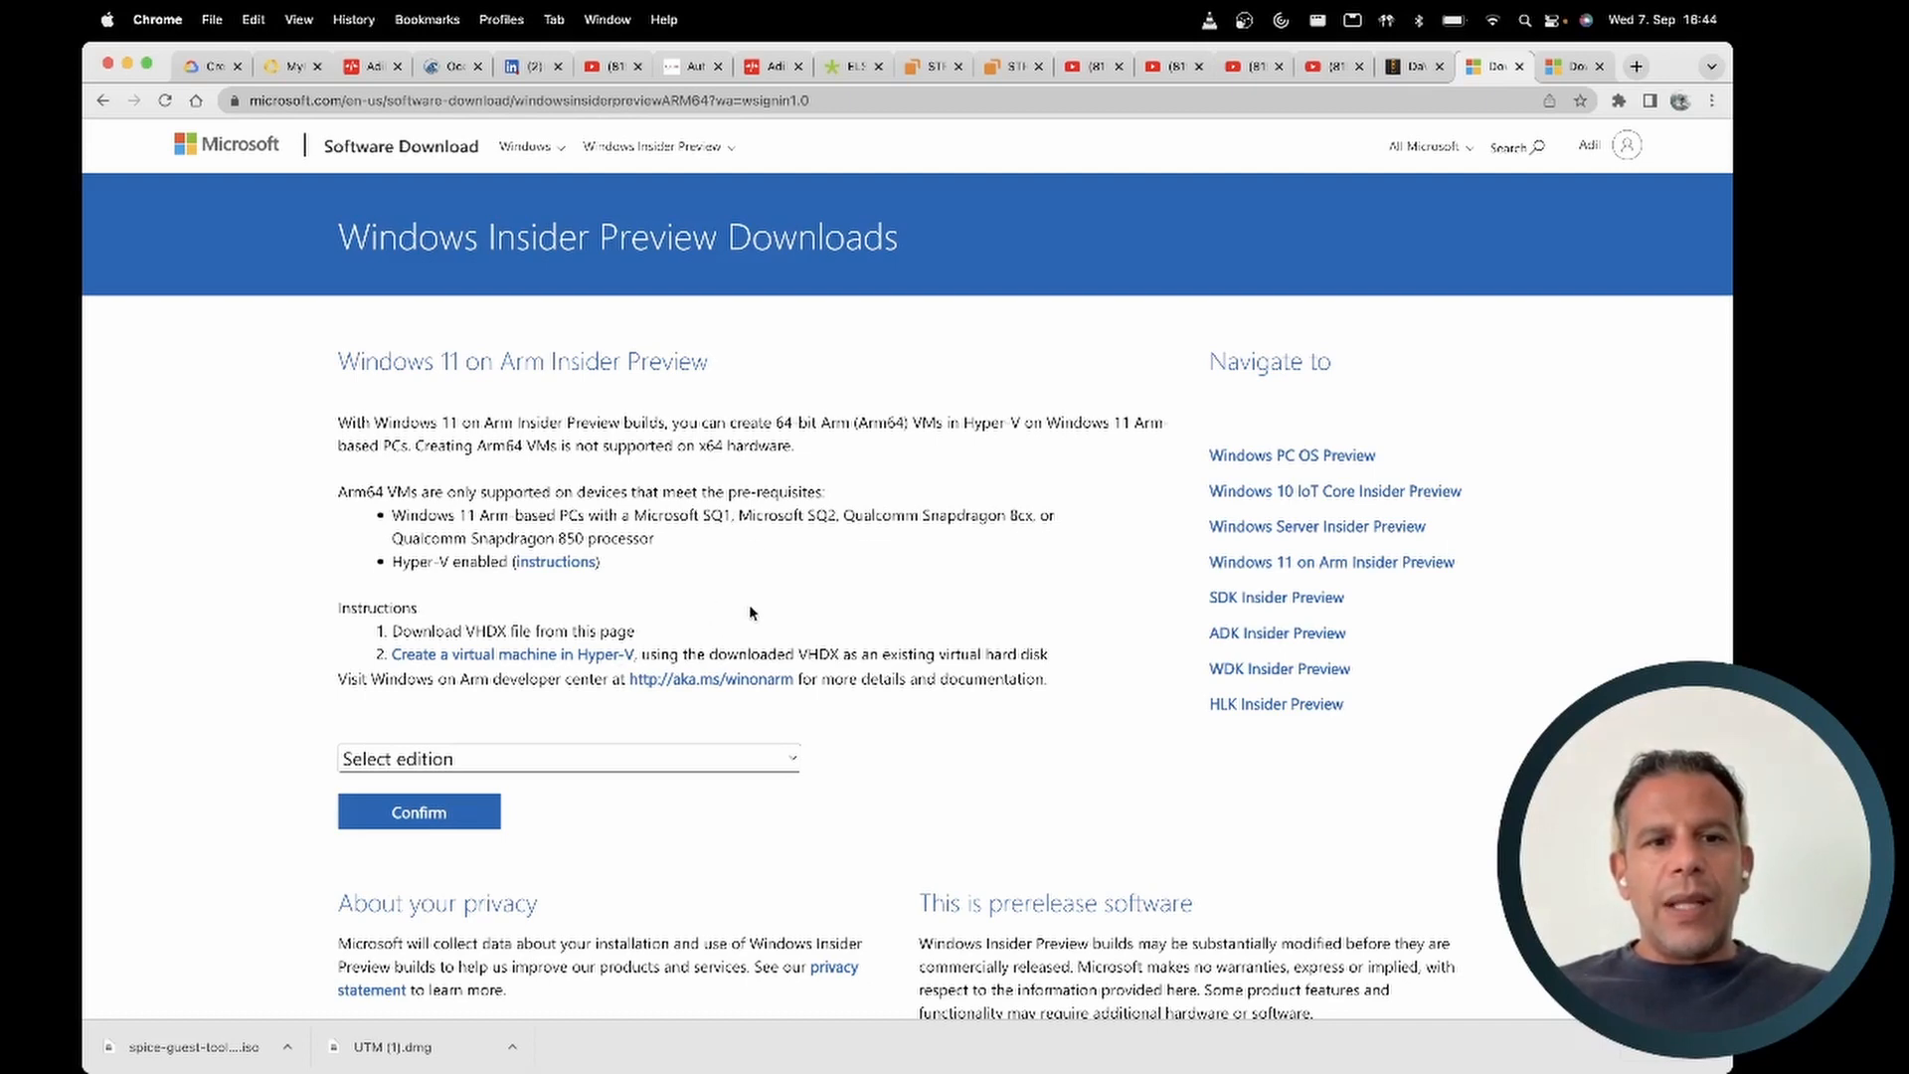
# - Select the edition Windows 11 Client Arm64 Insider Preview (Dev Channel) - Build 25179 for the VHDX download and confirm it
pyautogui.scroll(-2, 750, 607)
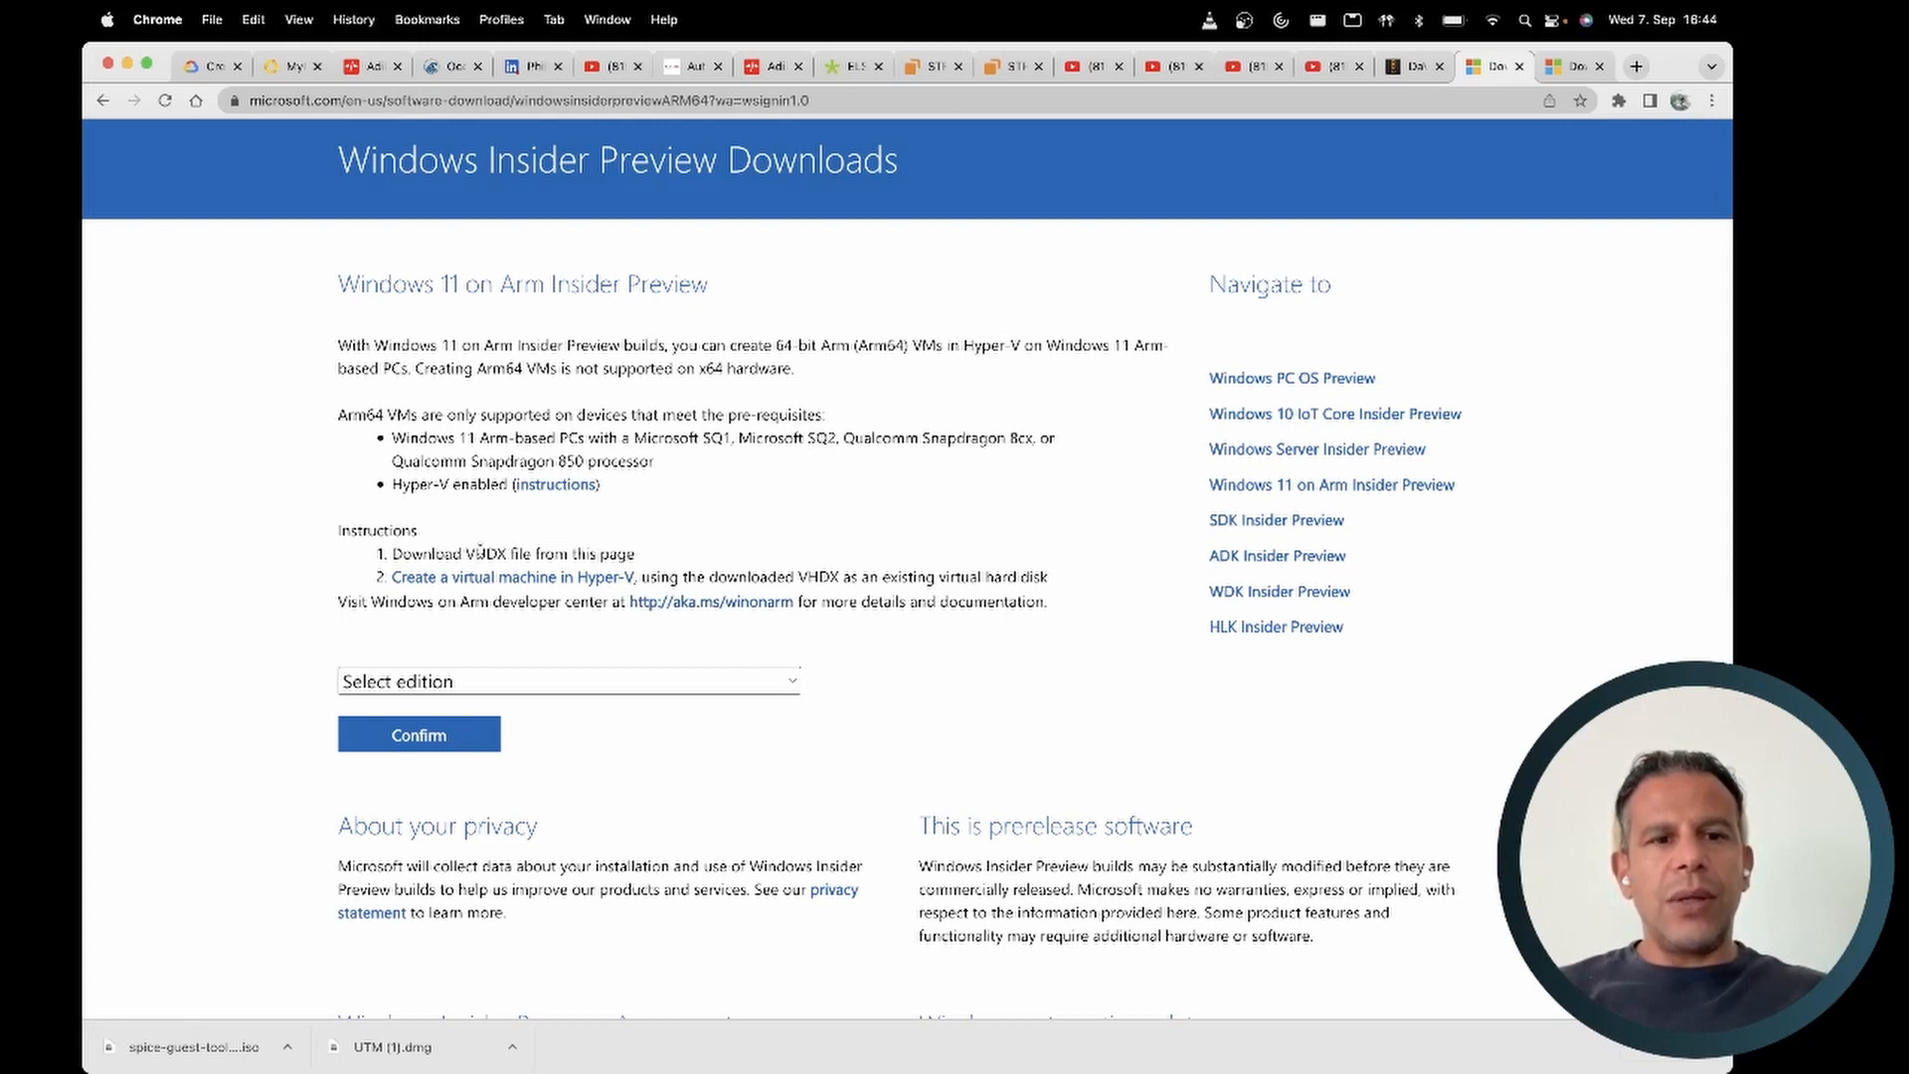
pyautogui.doubleClick(480, 553)
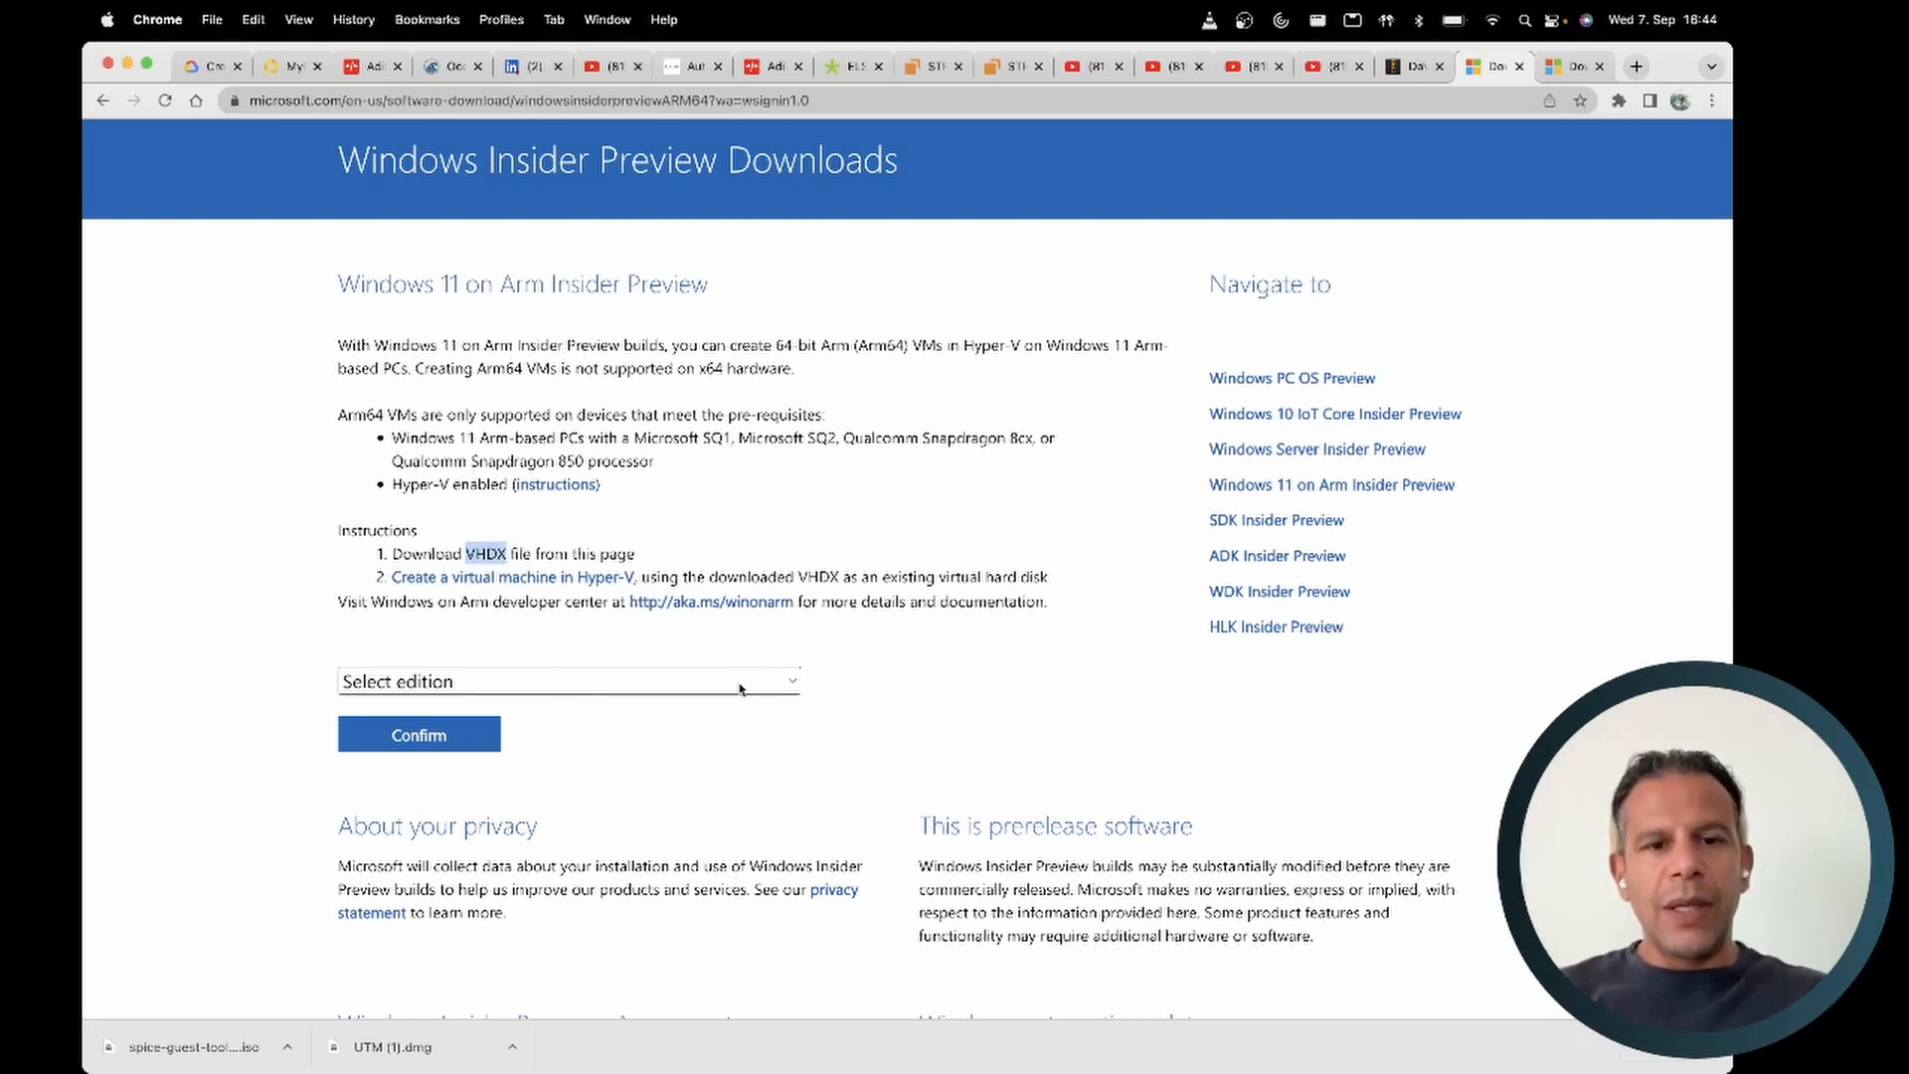
pyautogui.click(792, 684)
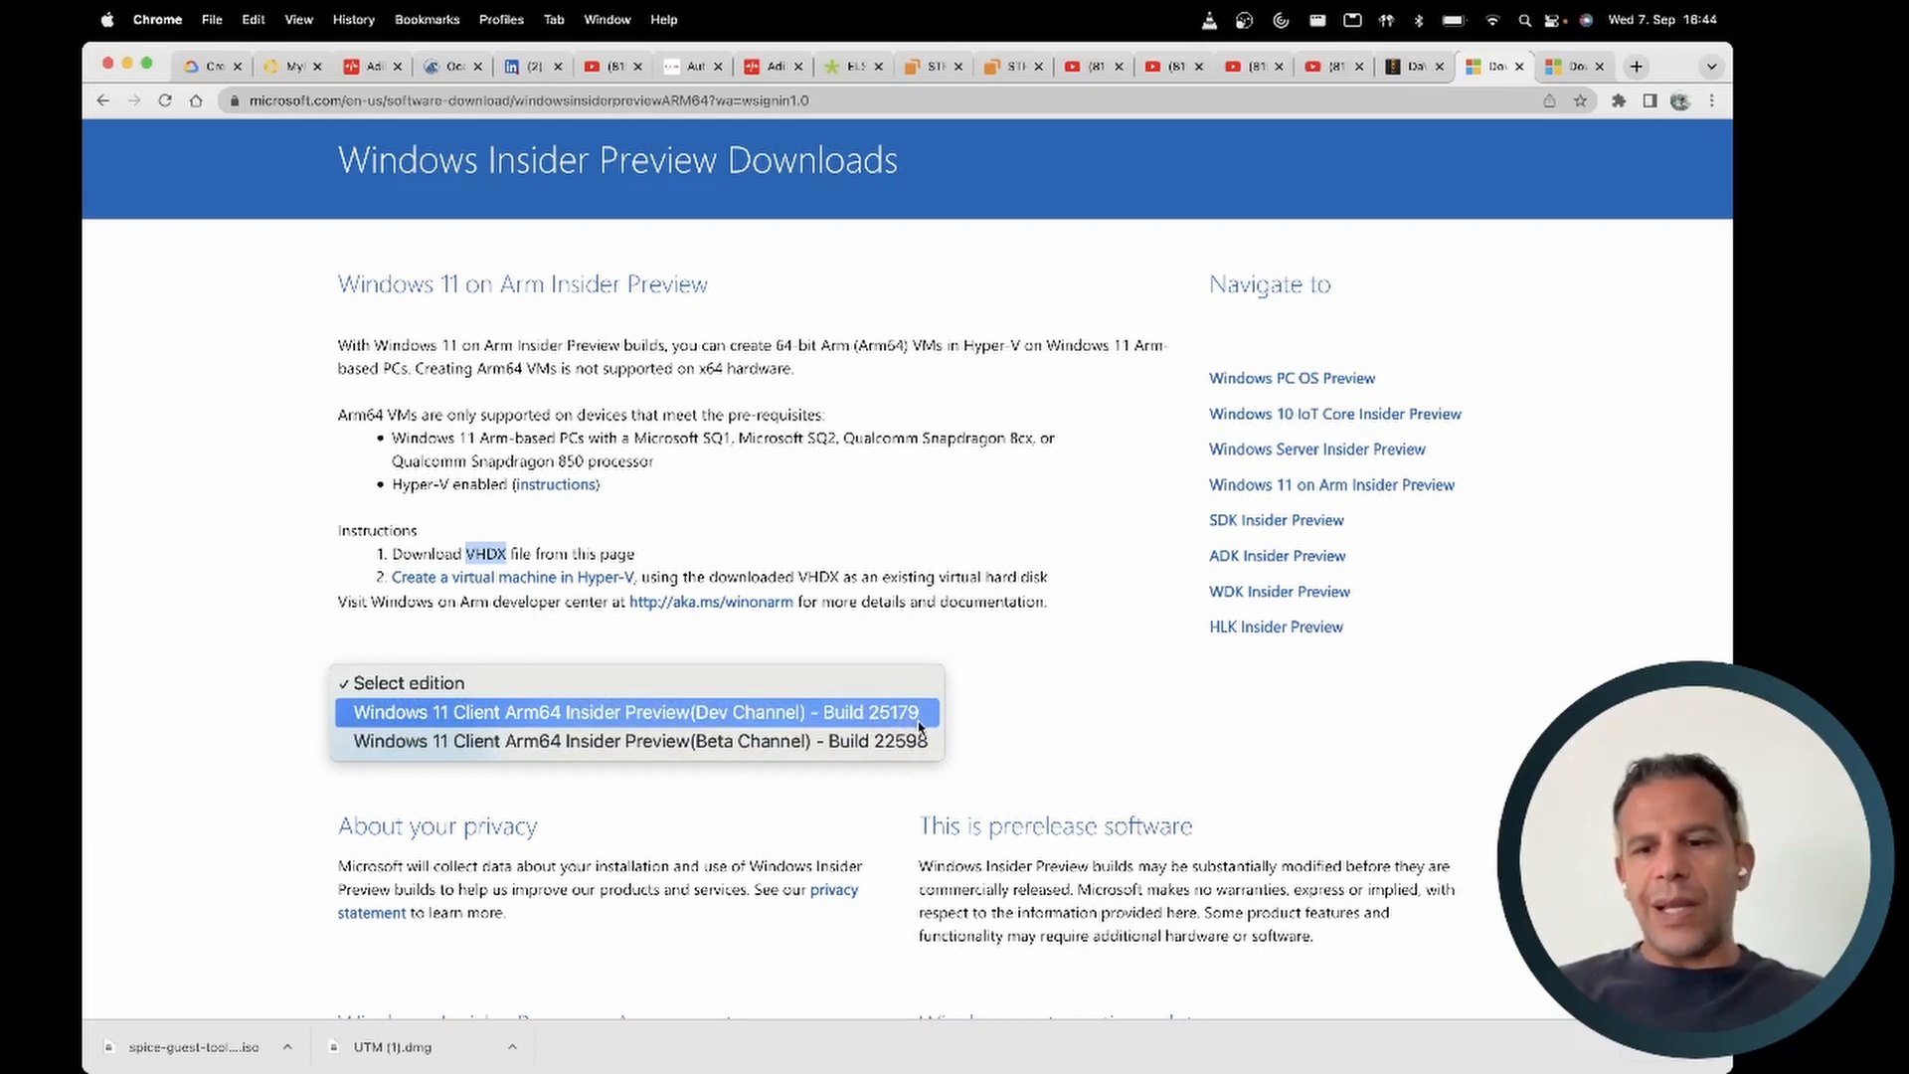
pyautogui.click(919, 716)
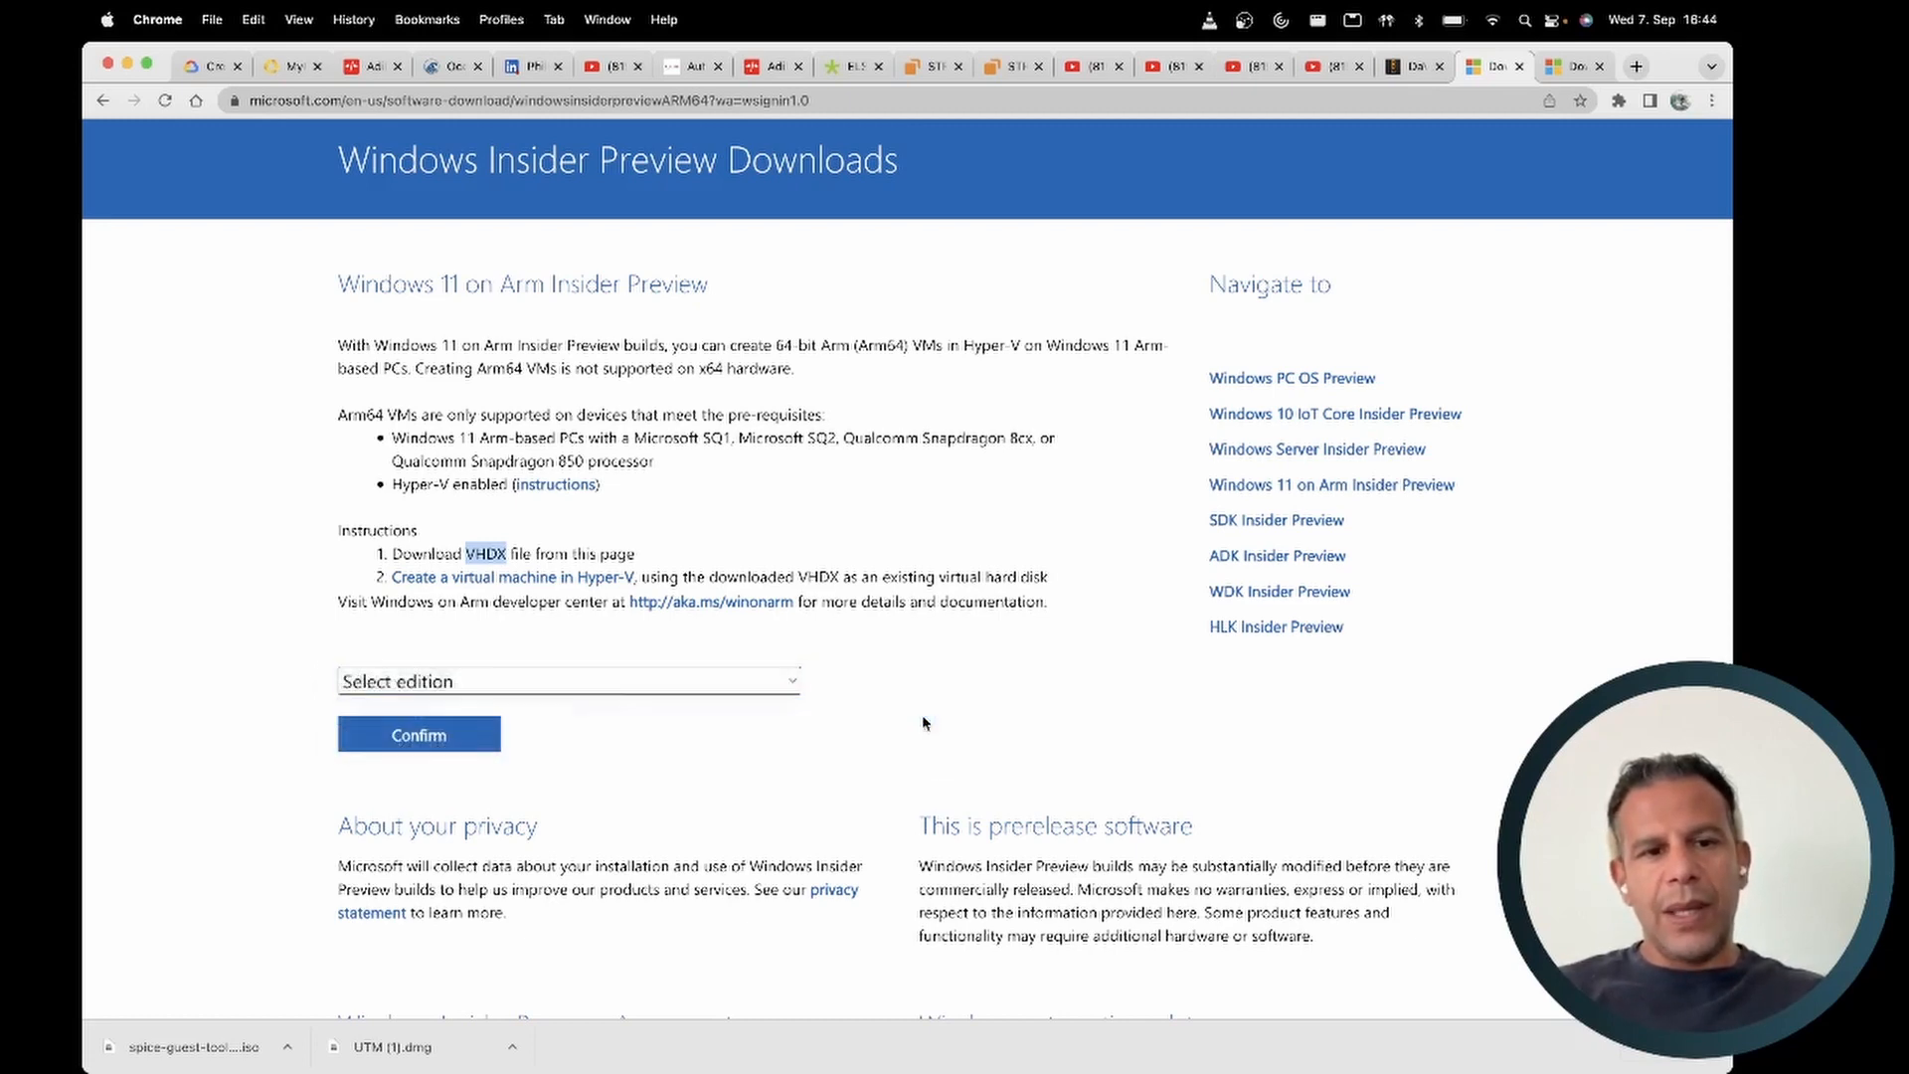
pyautogui.click(455, 746)
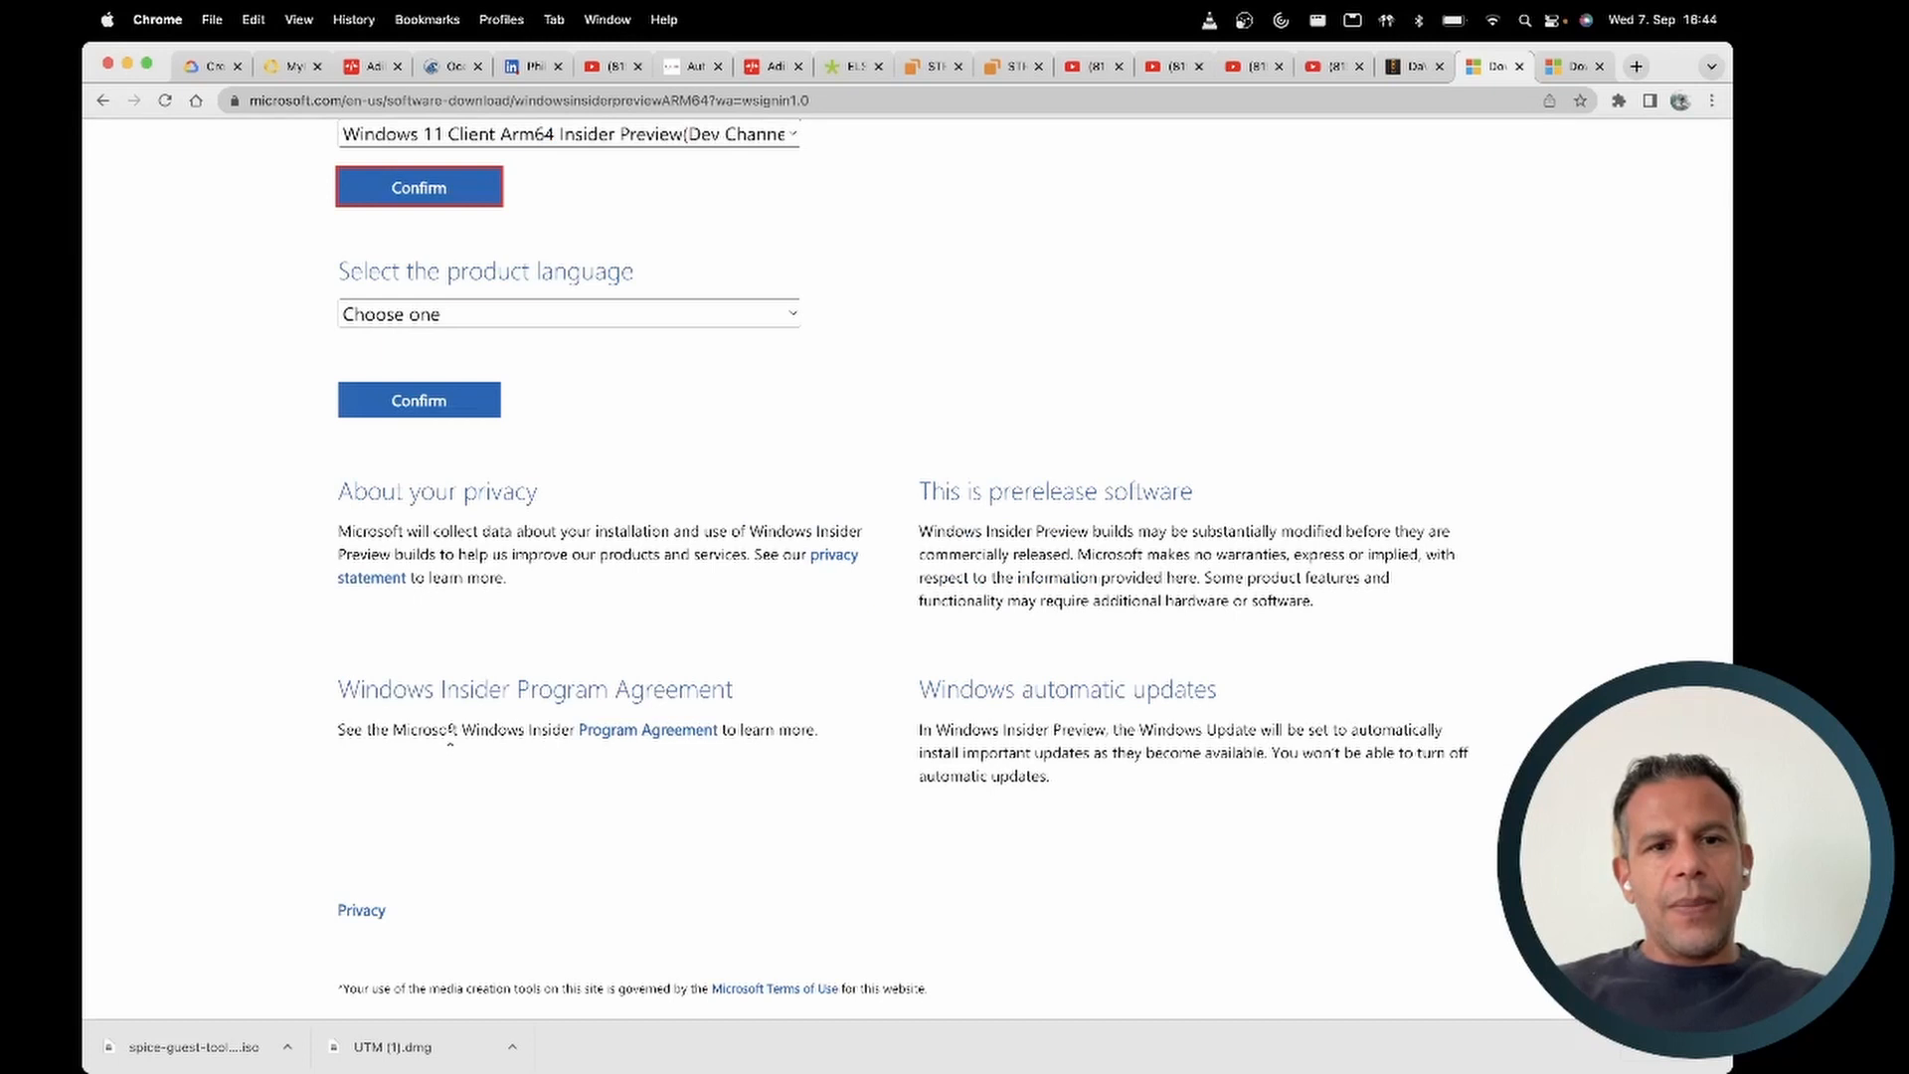
# - Choose English (United States) as the product language, confirm it, and start downloading the Windows 11 Client ARM64 Insider Preview Build 25179
pyautogui.click(791, 316)
pyautogui.click(792, 316)
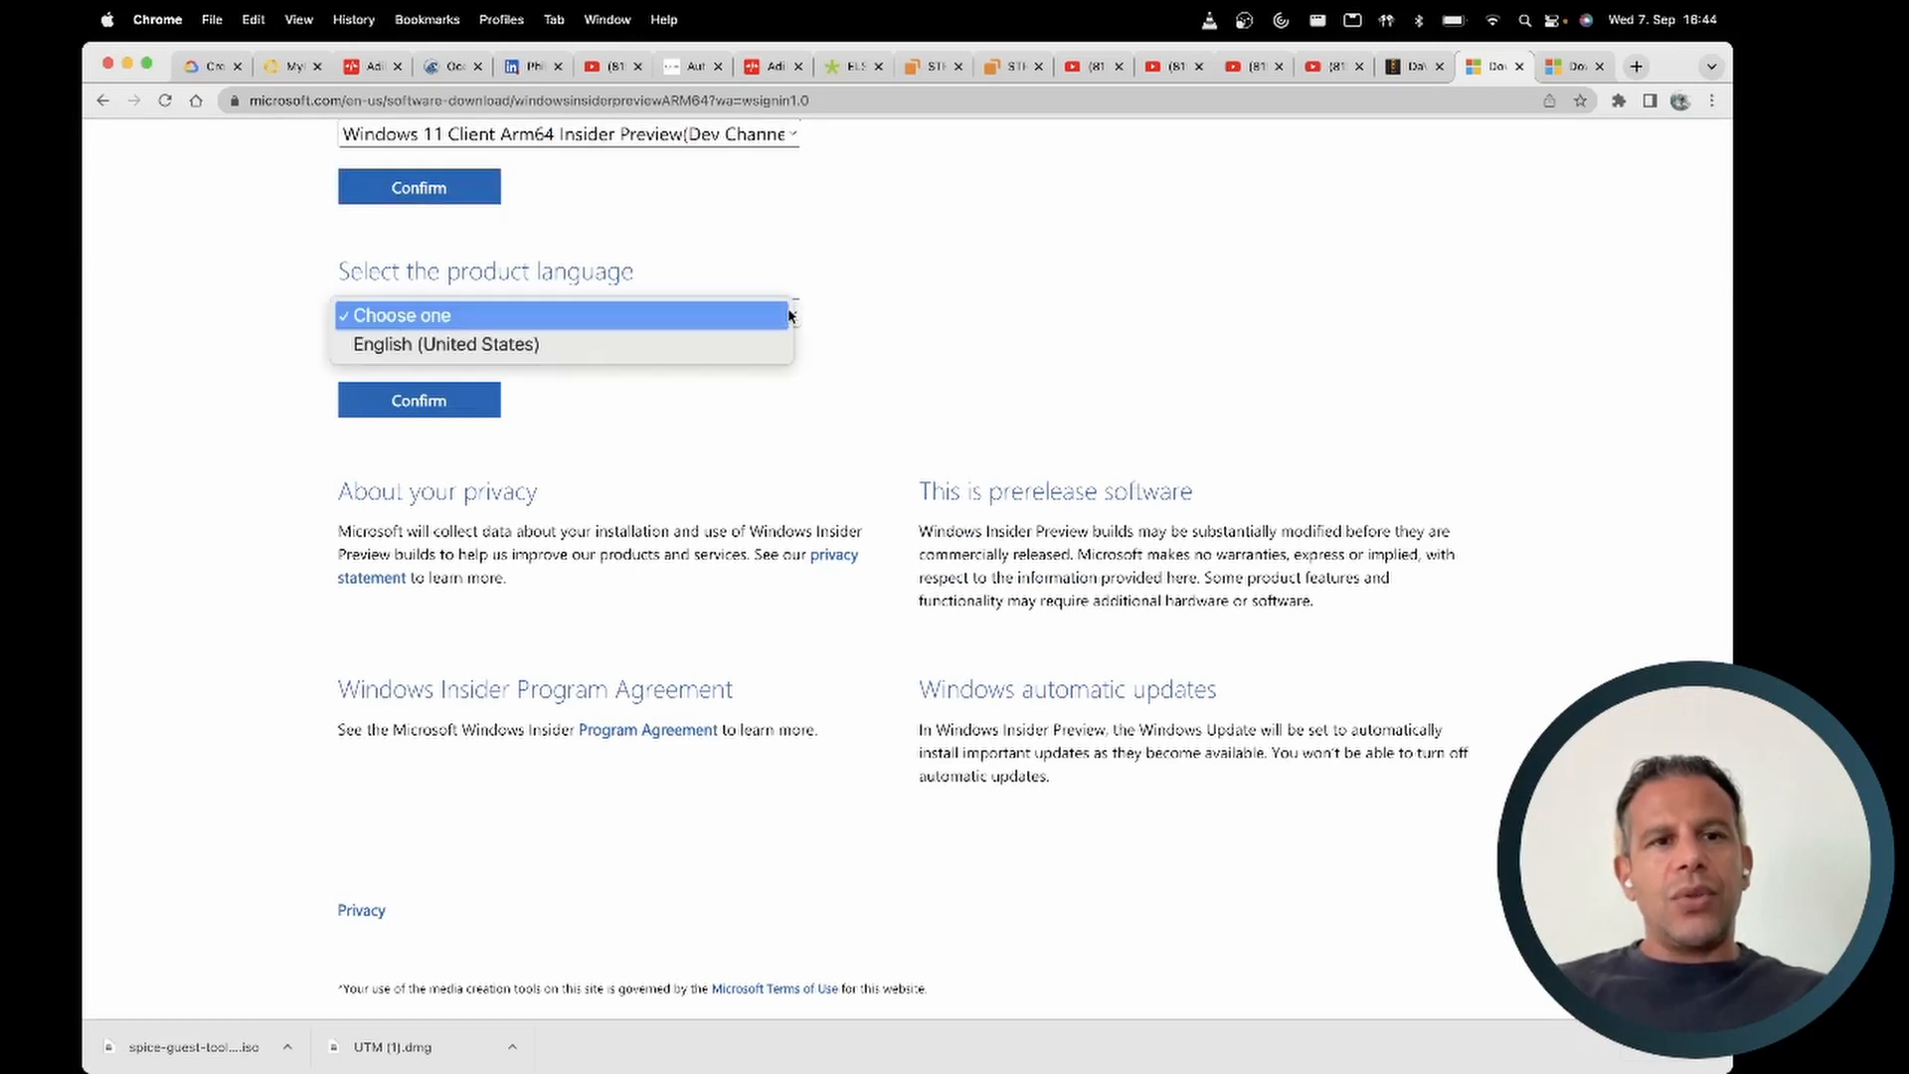
pyautogui.click(618, 345)
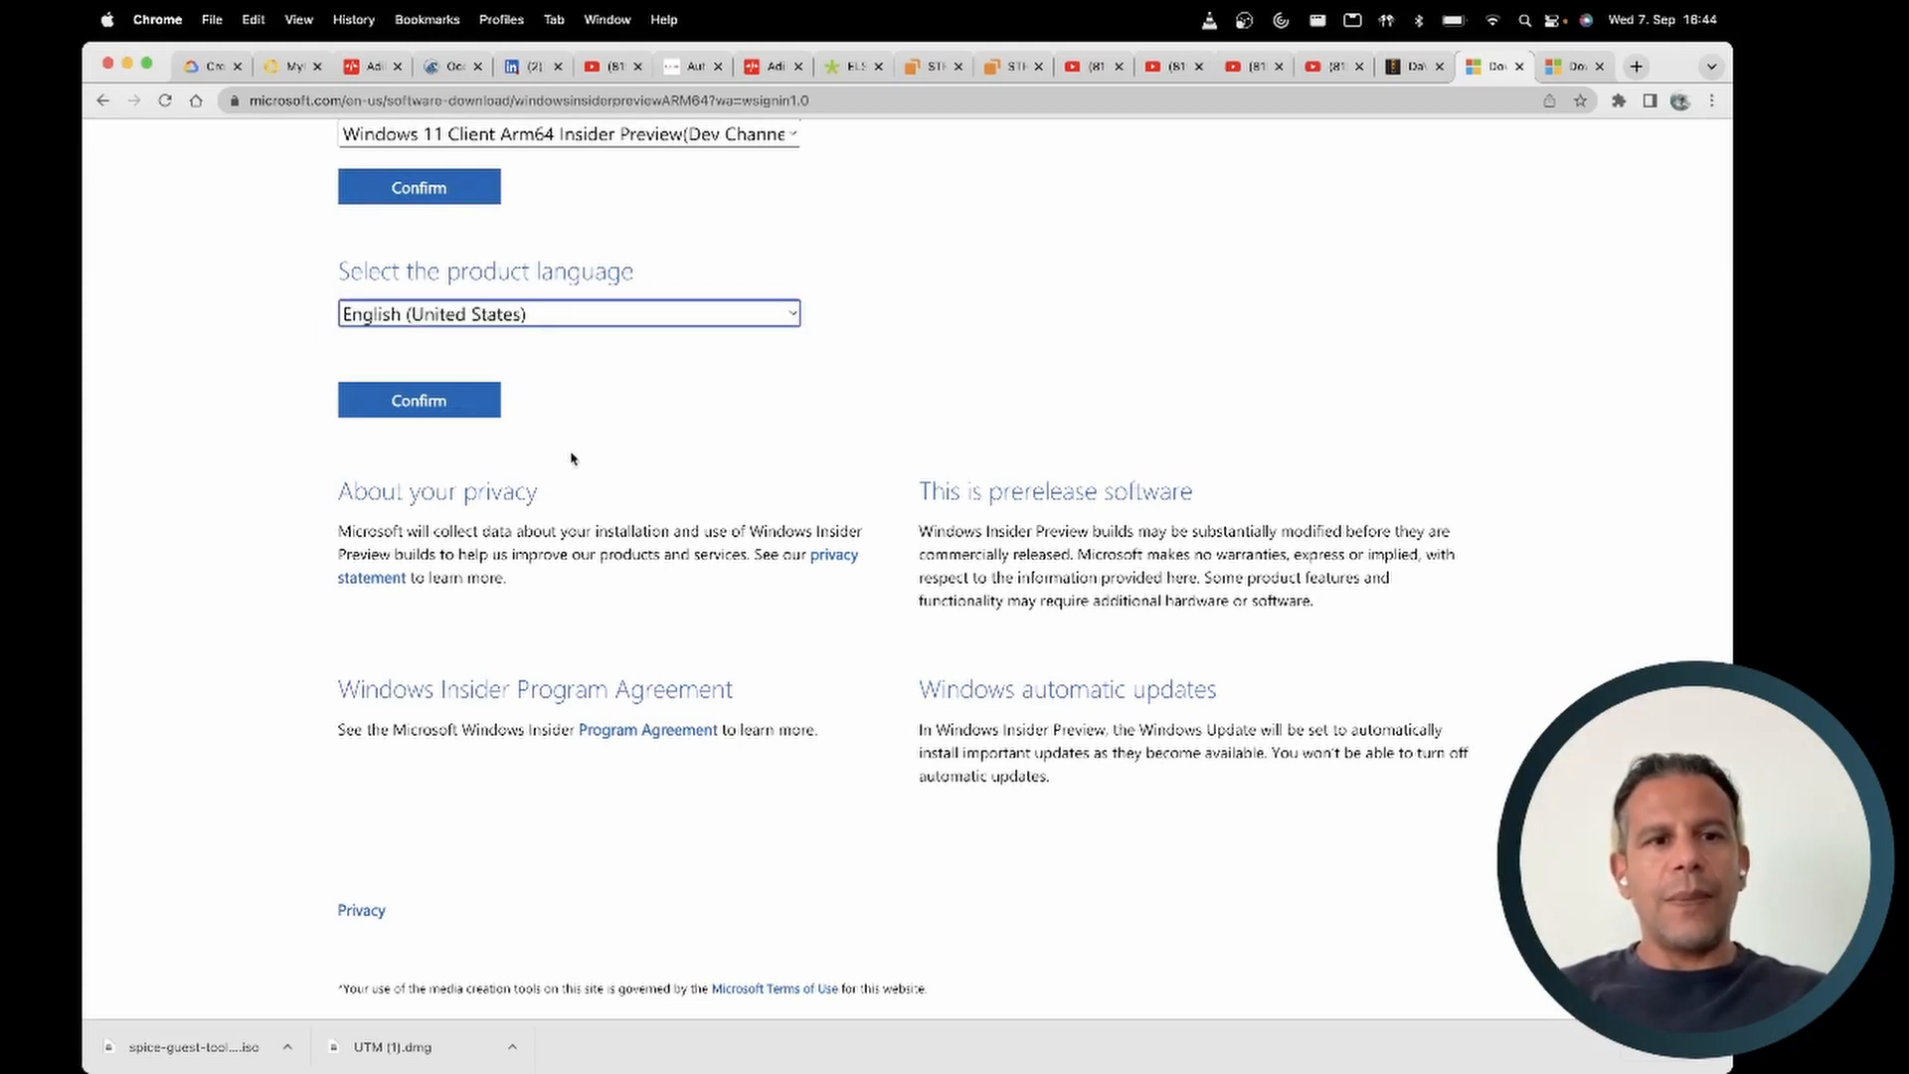
pyautogui.click(455, 421)
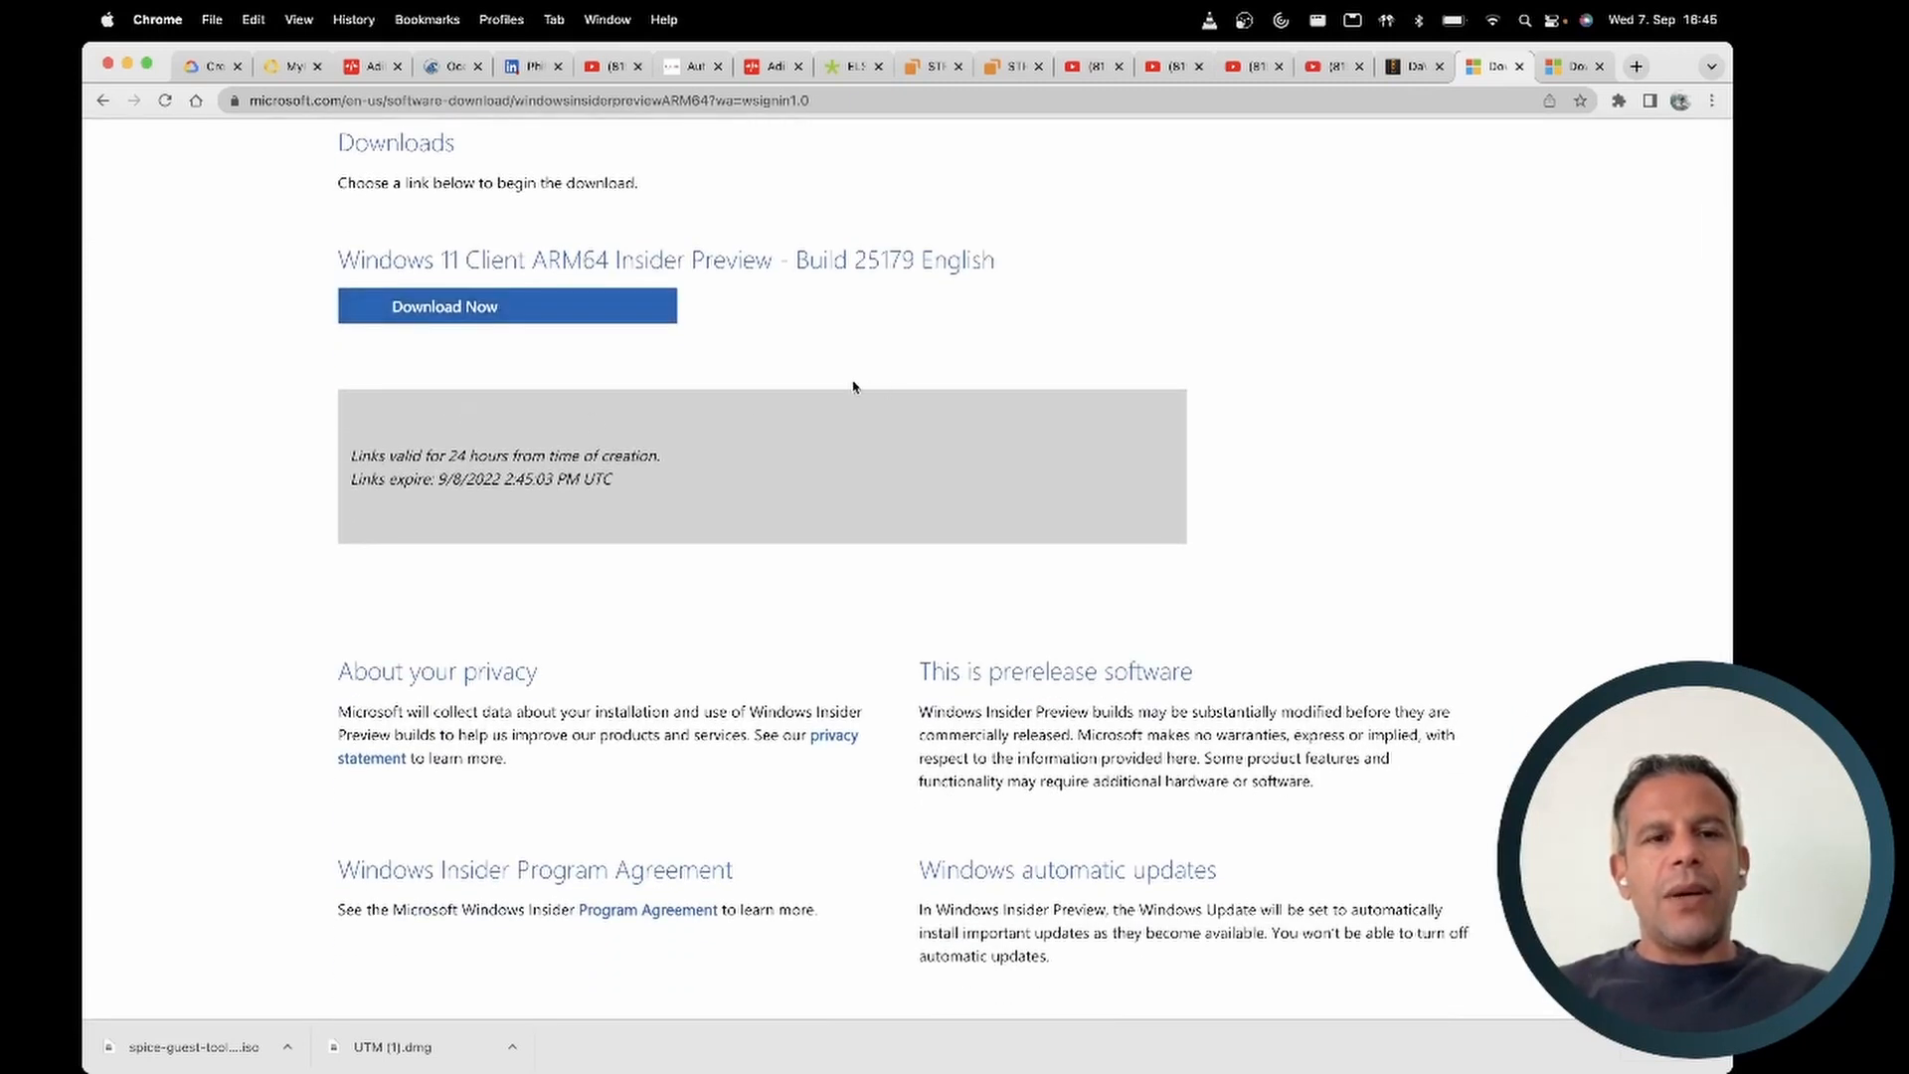
pyautogui.click(536, 314)
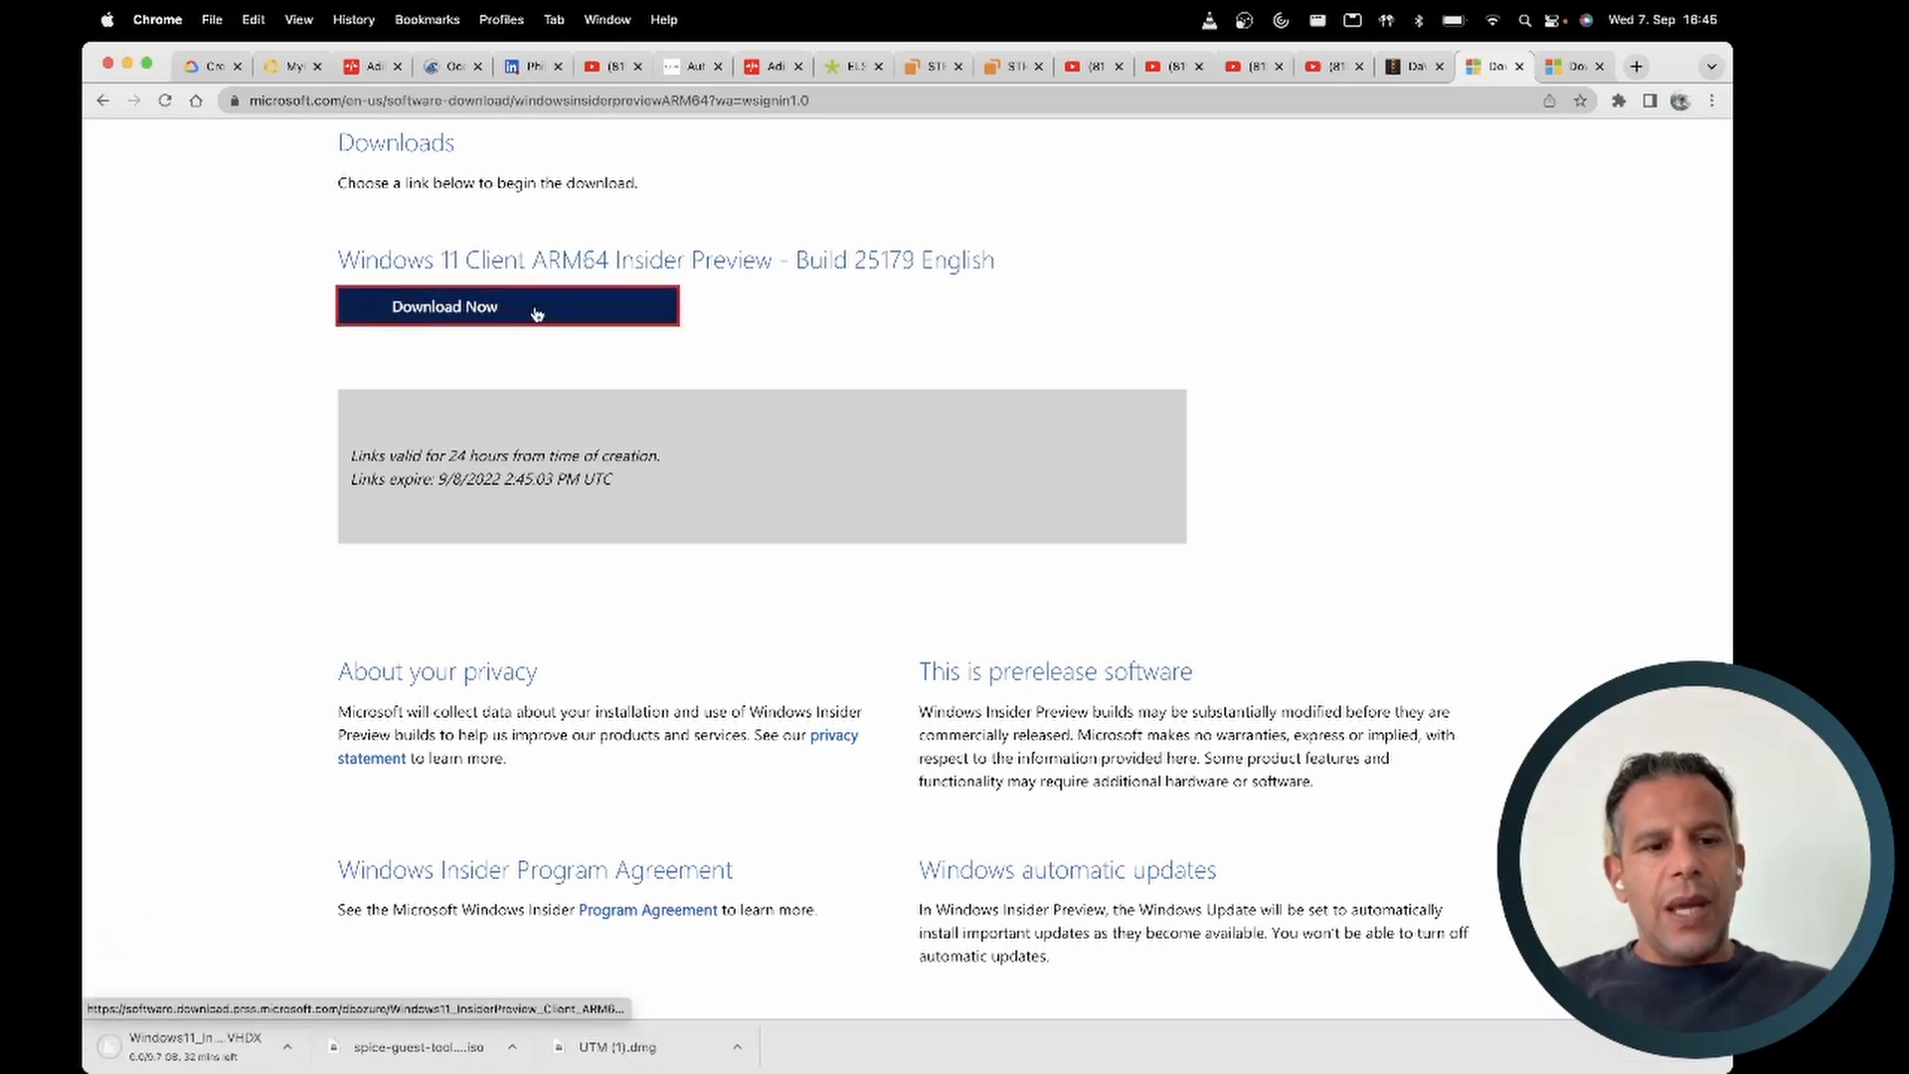
# - Pause the running download of the Windows 11 Insider Preview VHDX file
pyautogui.click(177, 1056)
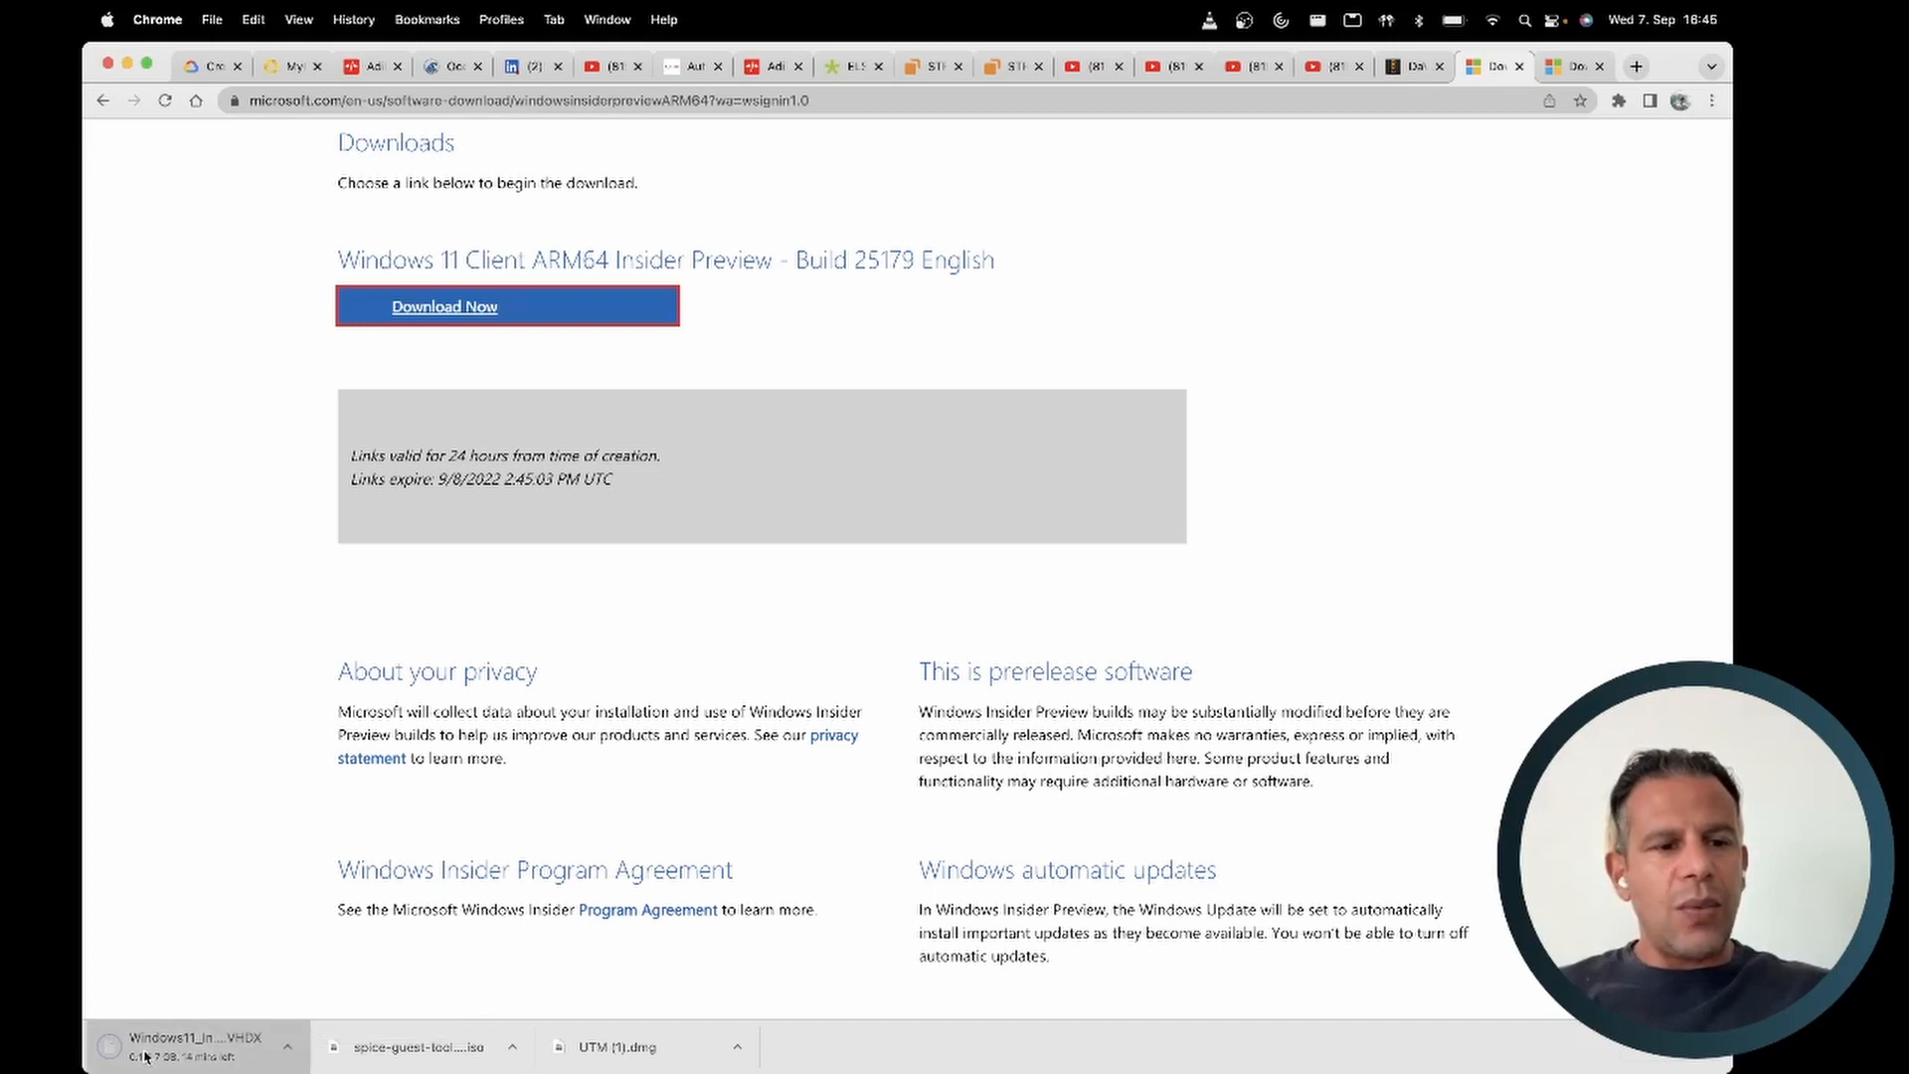
pyautogui.rightClick(145, 1056)
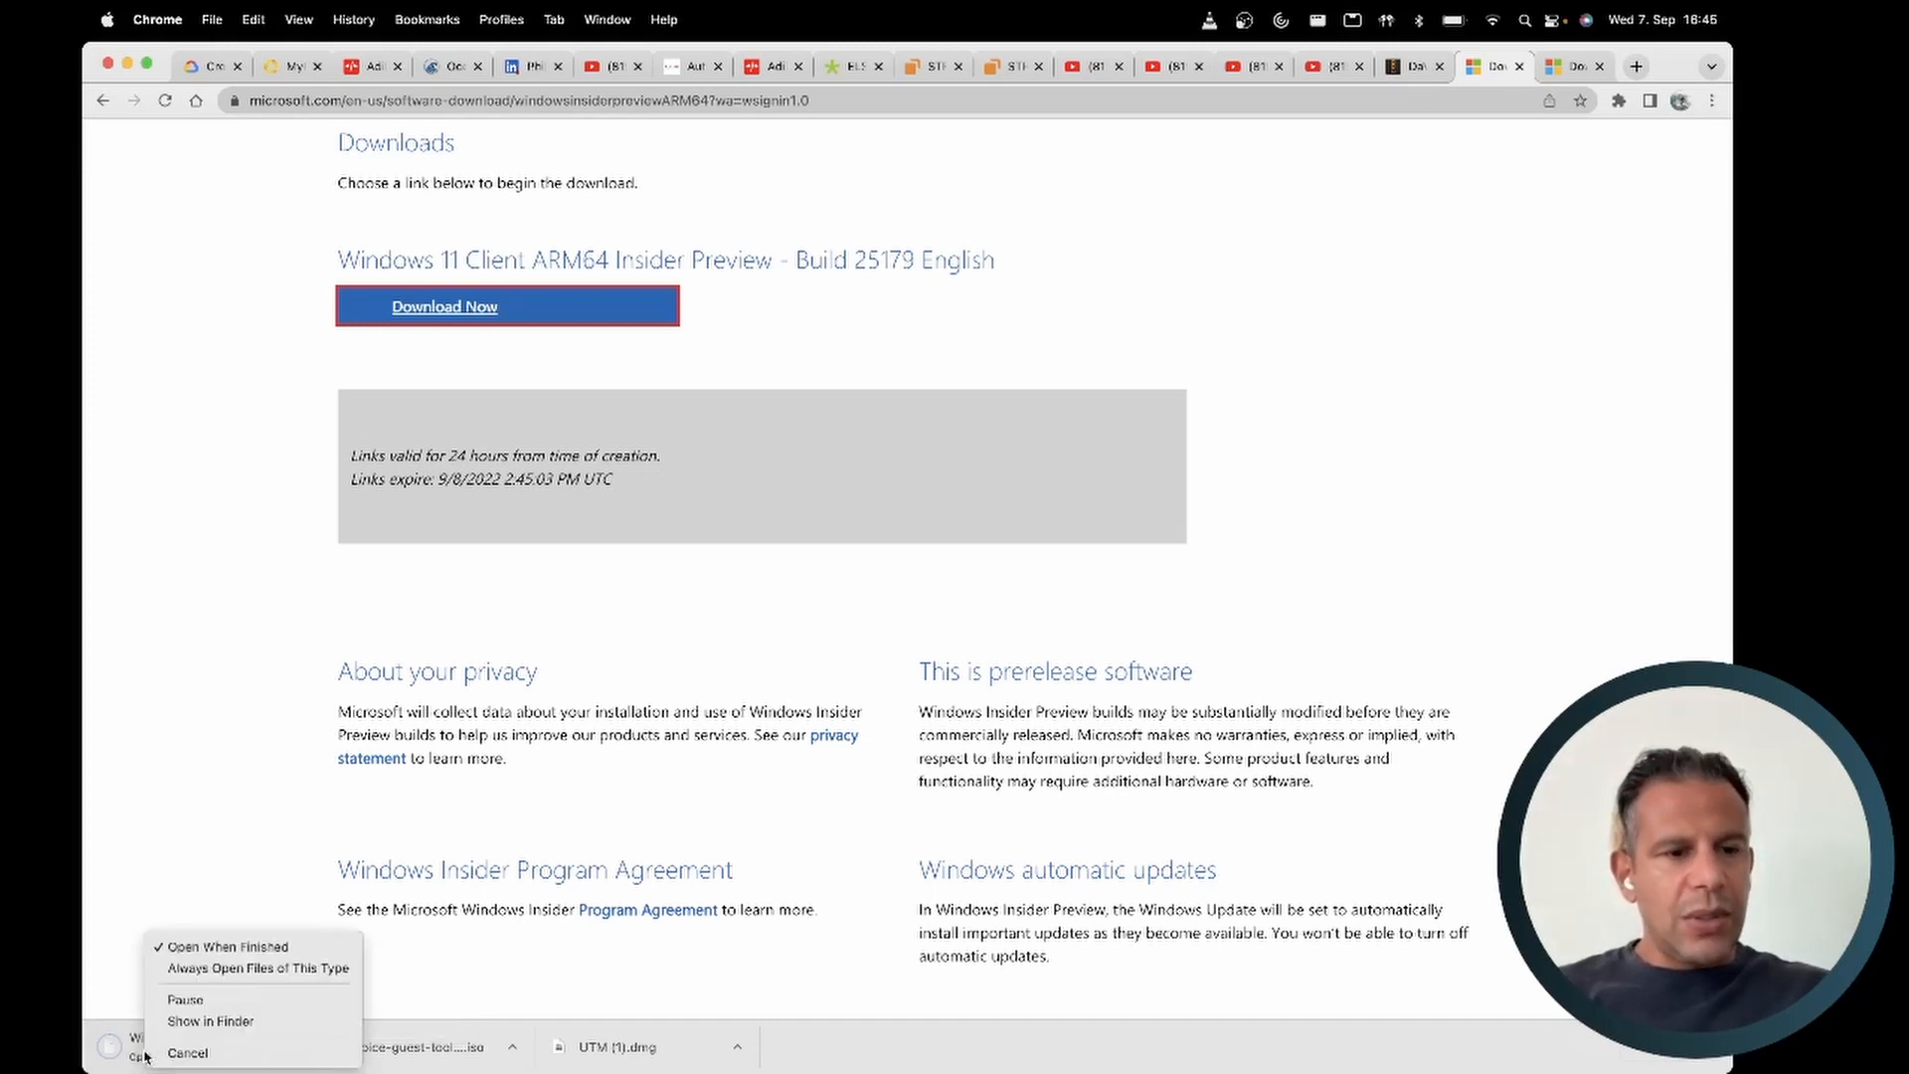
pyautogui.click(185, 999)
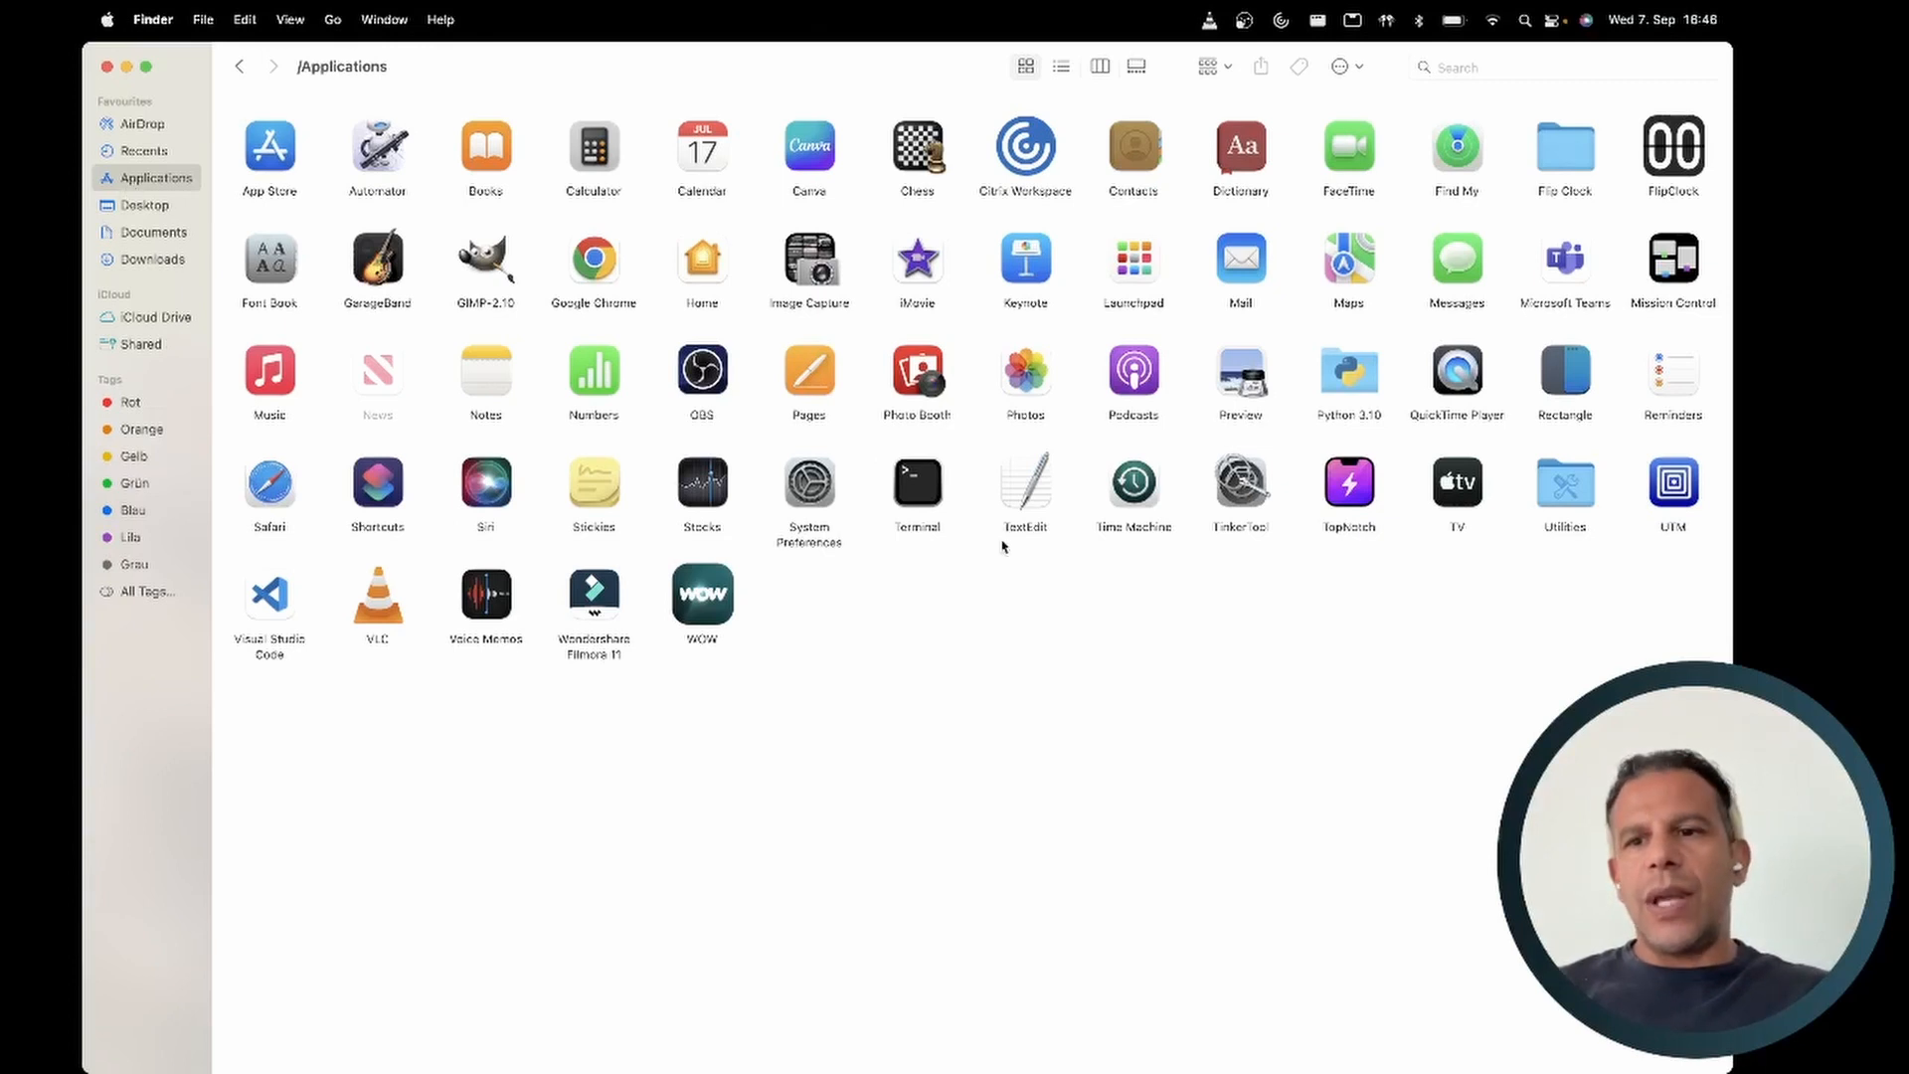
# - Open UTM from the Applications folder and begin a new virtualized machine with Windows as its operating system
pyautogui.doubleClick(1674, 500)
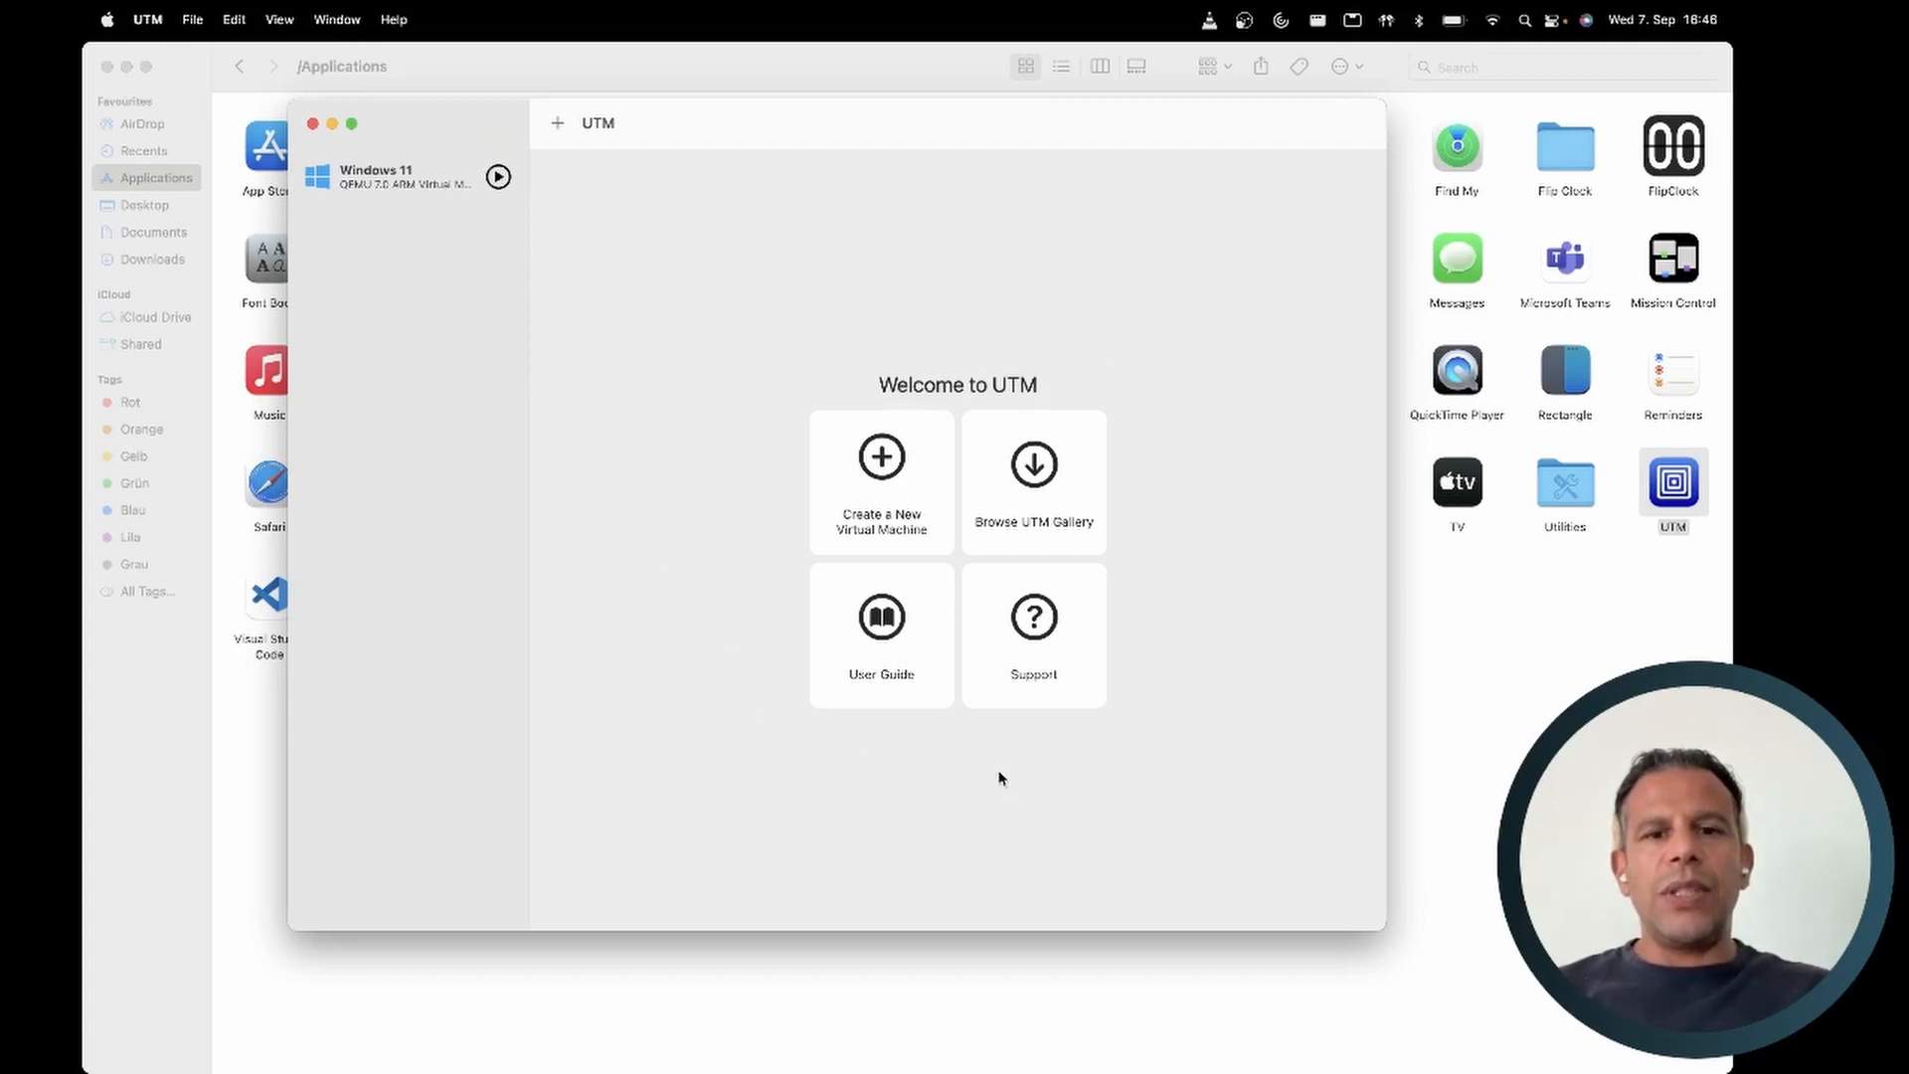
pyautogui.click(884, 468)
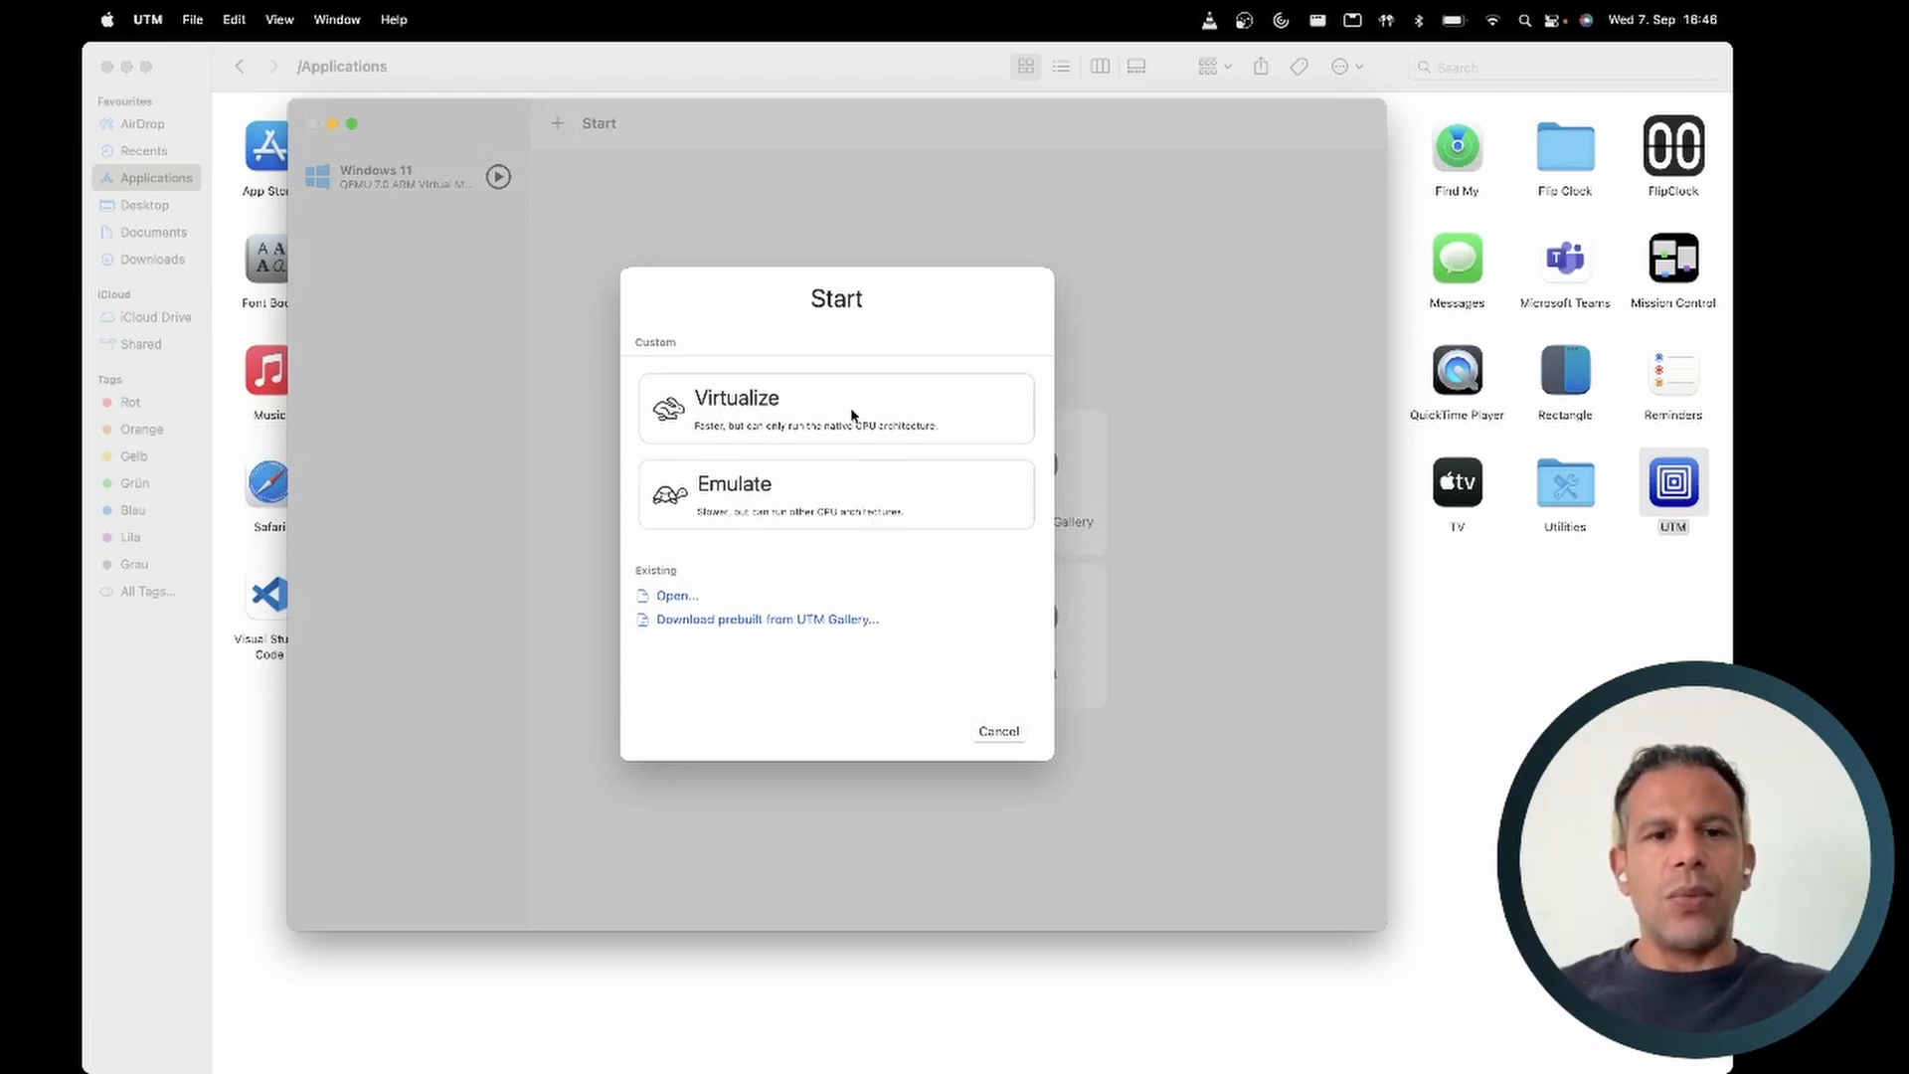
pyautogui.click(821, 419)
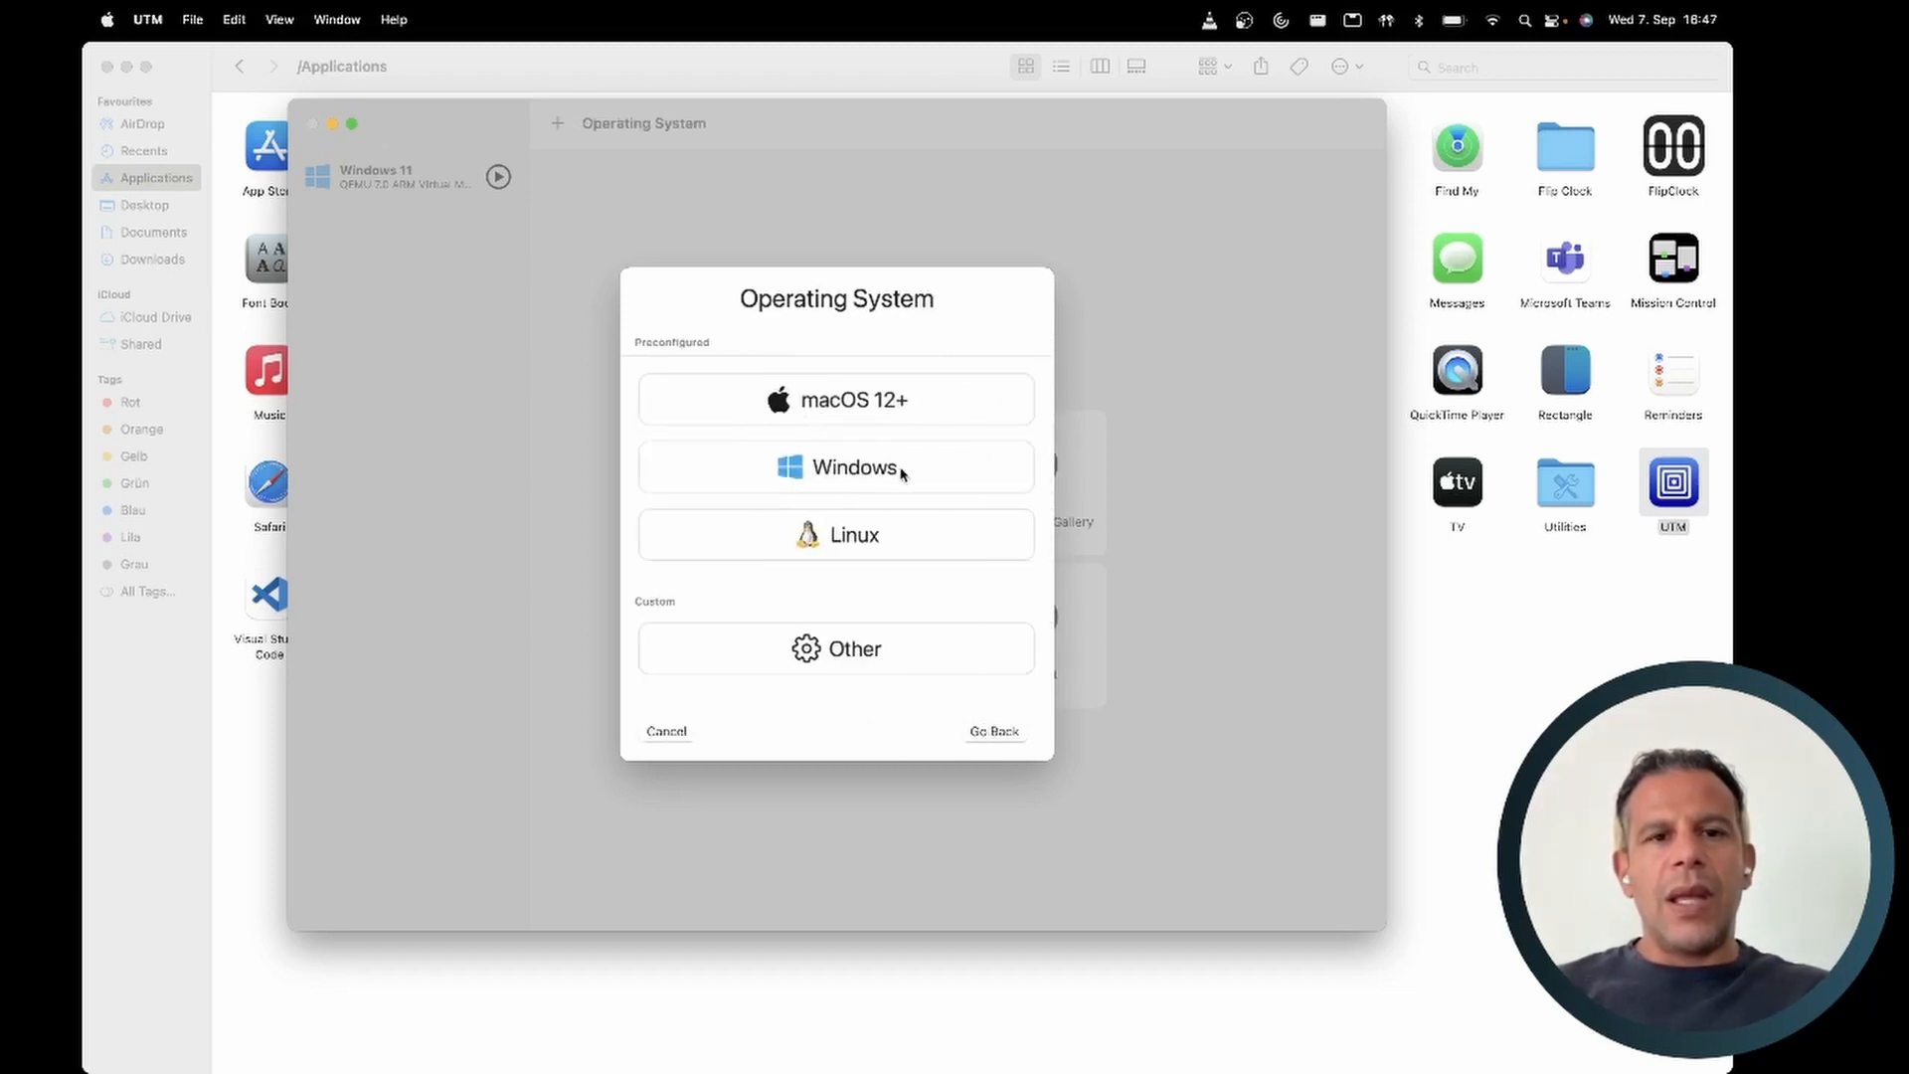
pyautogui.click(832, 472)
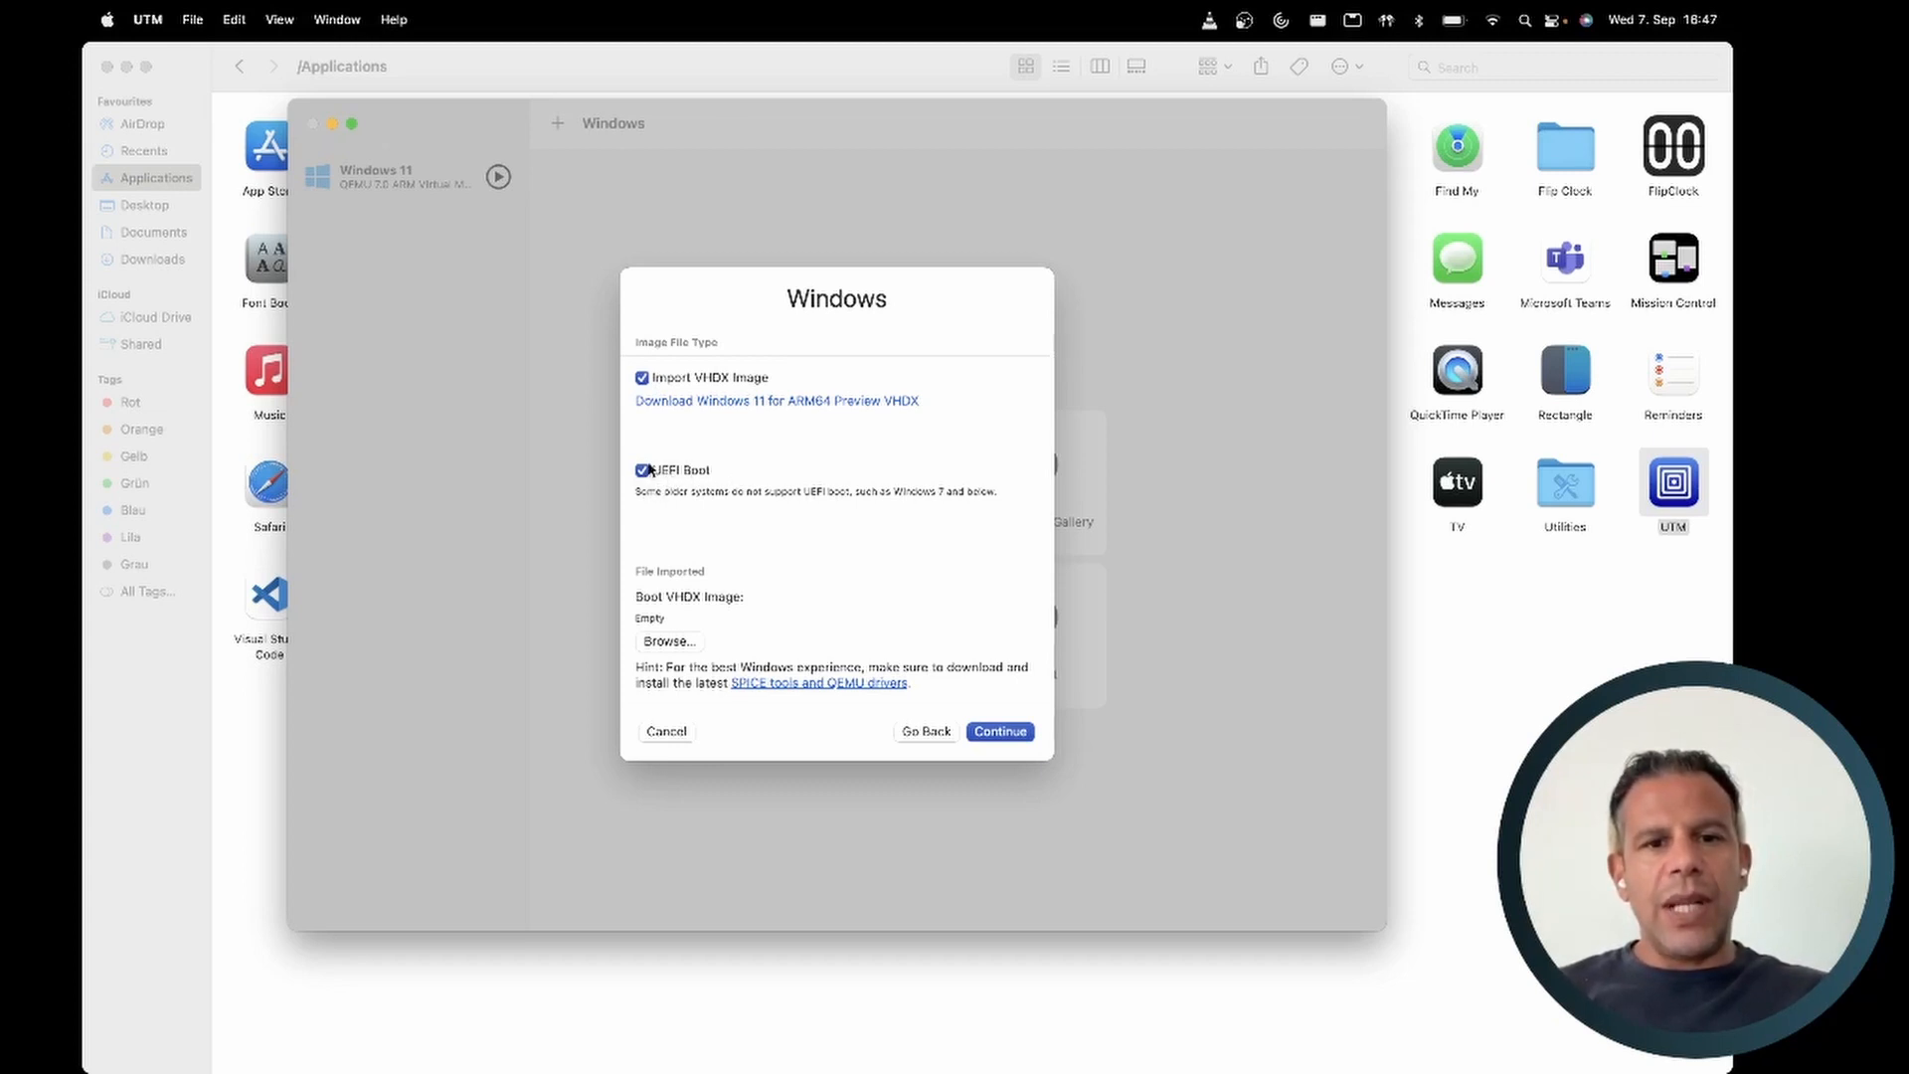
# - Import Windows11_InsiderPreview_Client_ARM64_en-us_25179.VHDX from Downloads as the boot image, with UEFI Boot enabled, and continue to the hardware settings
pyautogui.click(678, 646)
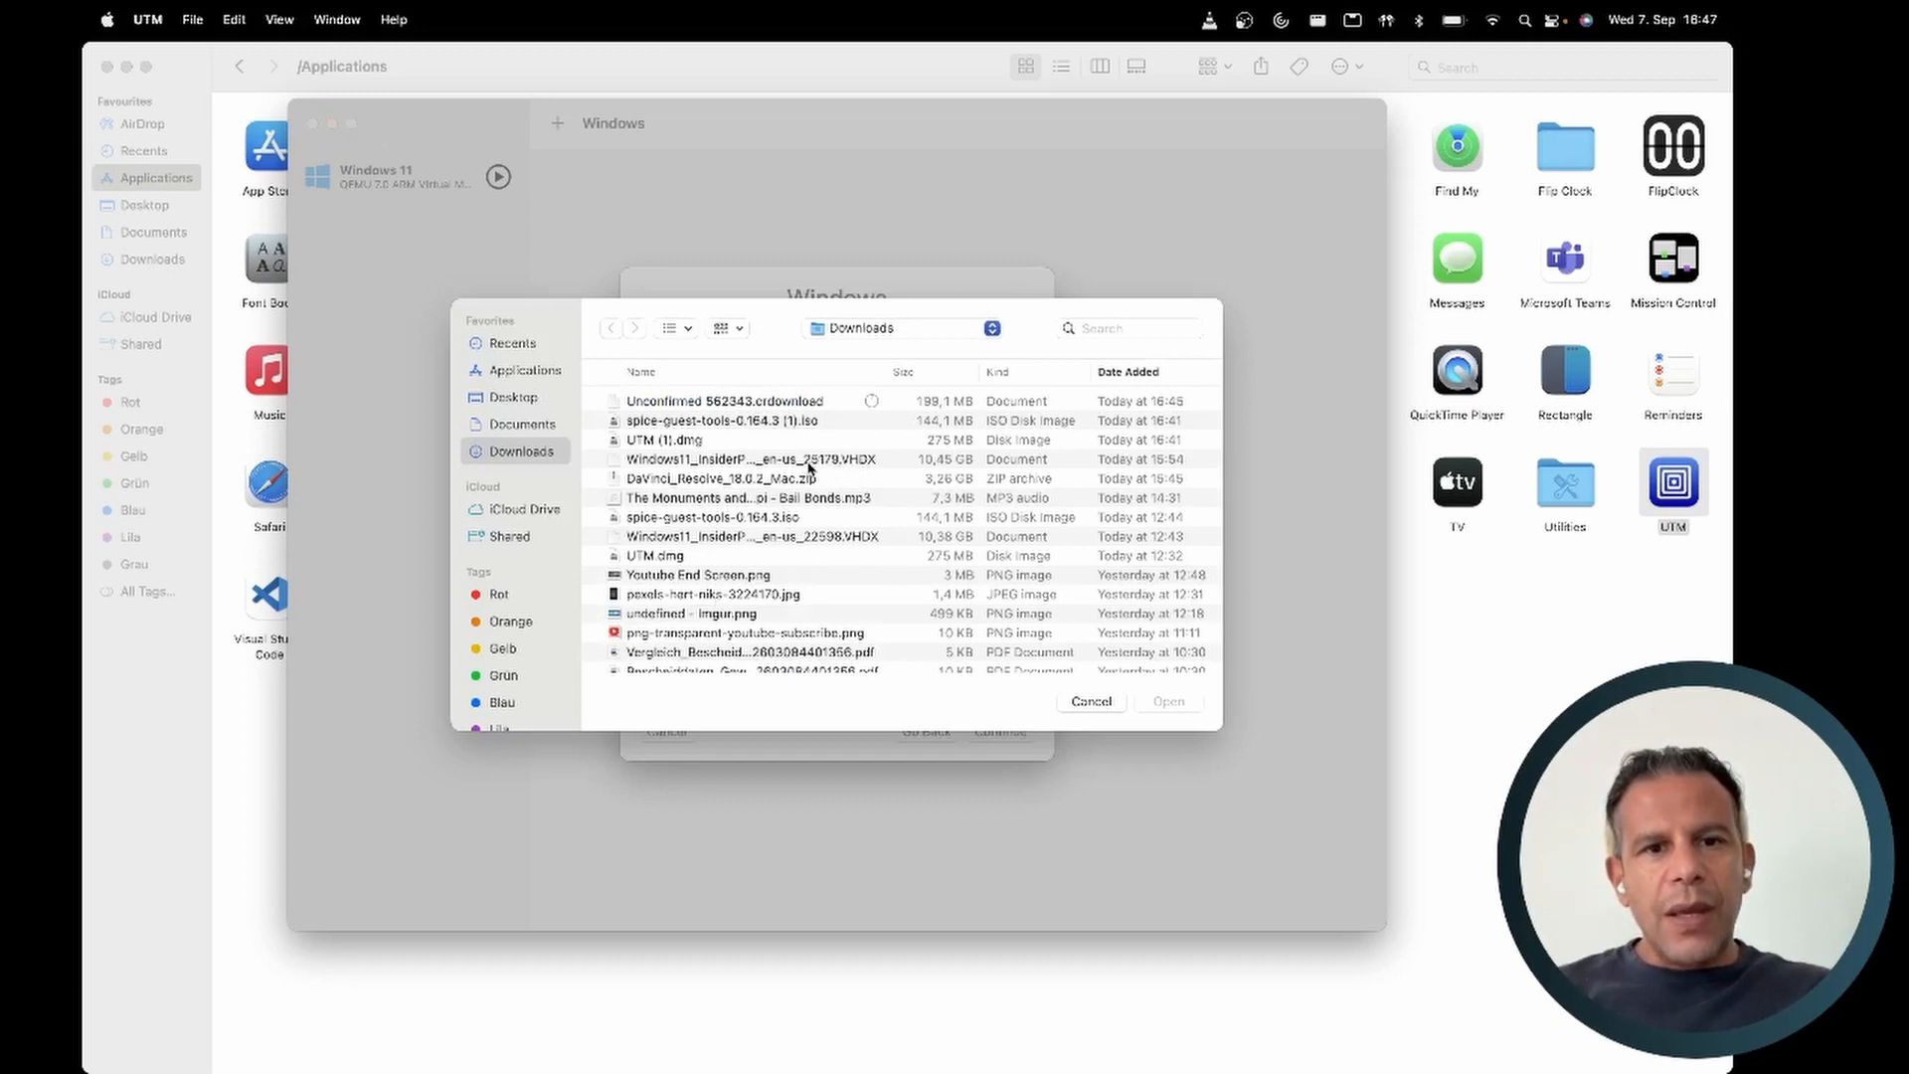
pyautogui.click(856, 462)
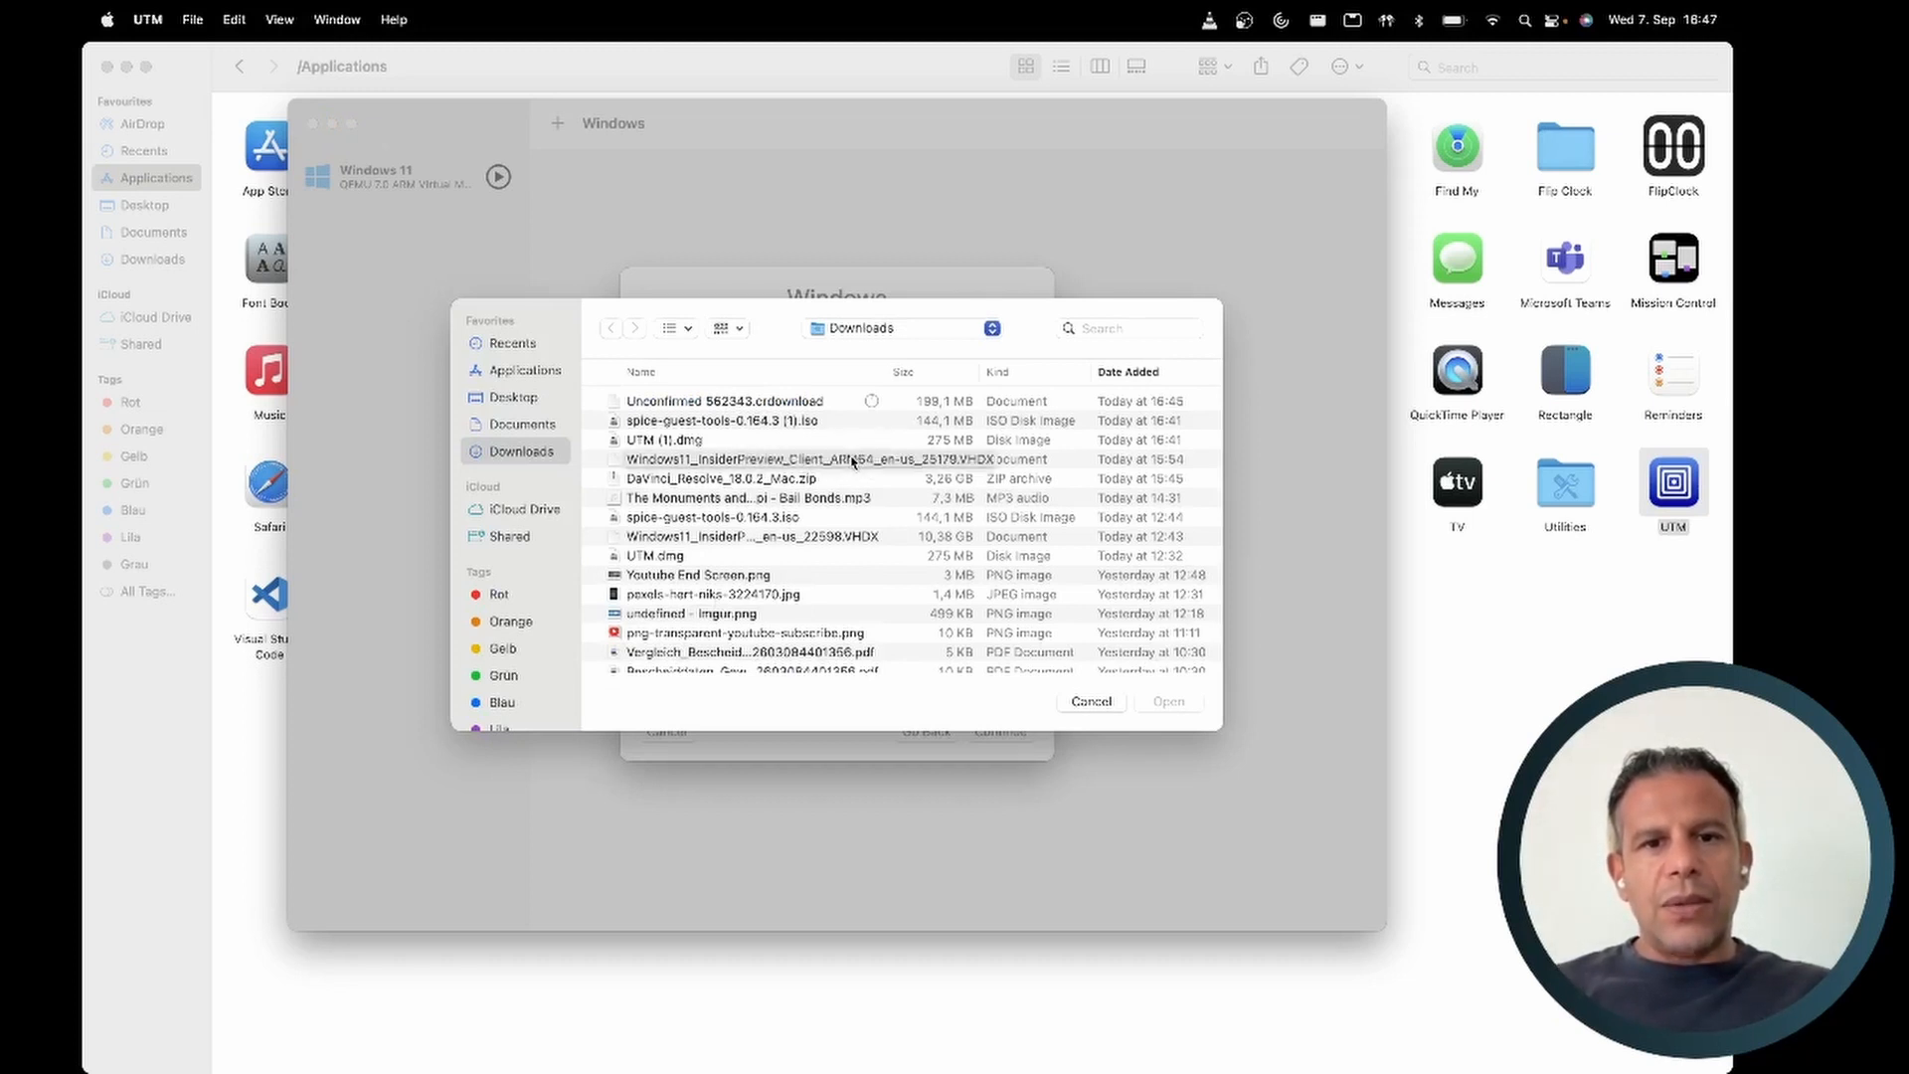
pyautogui.doubleClick(839, 461)
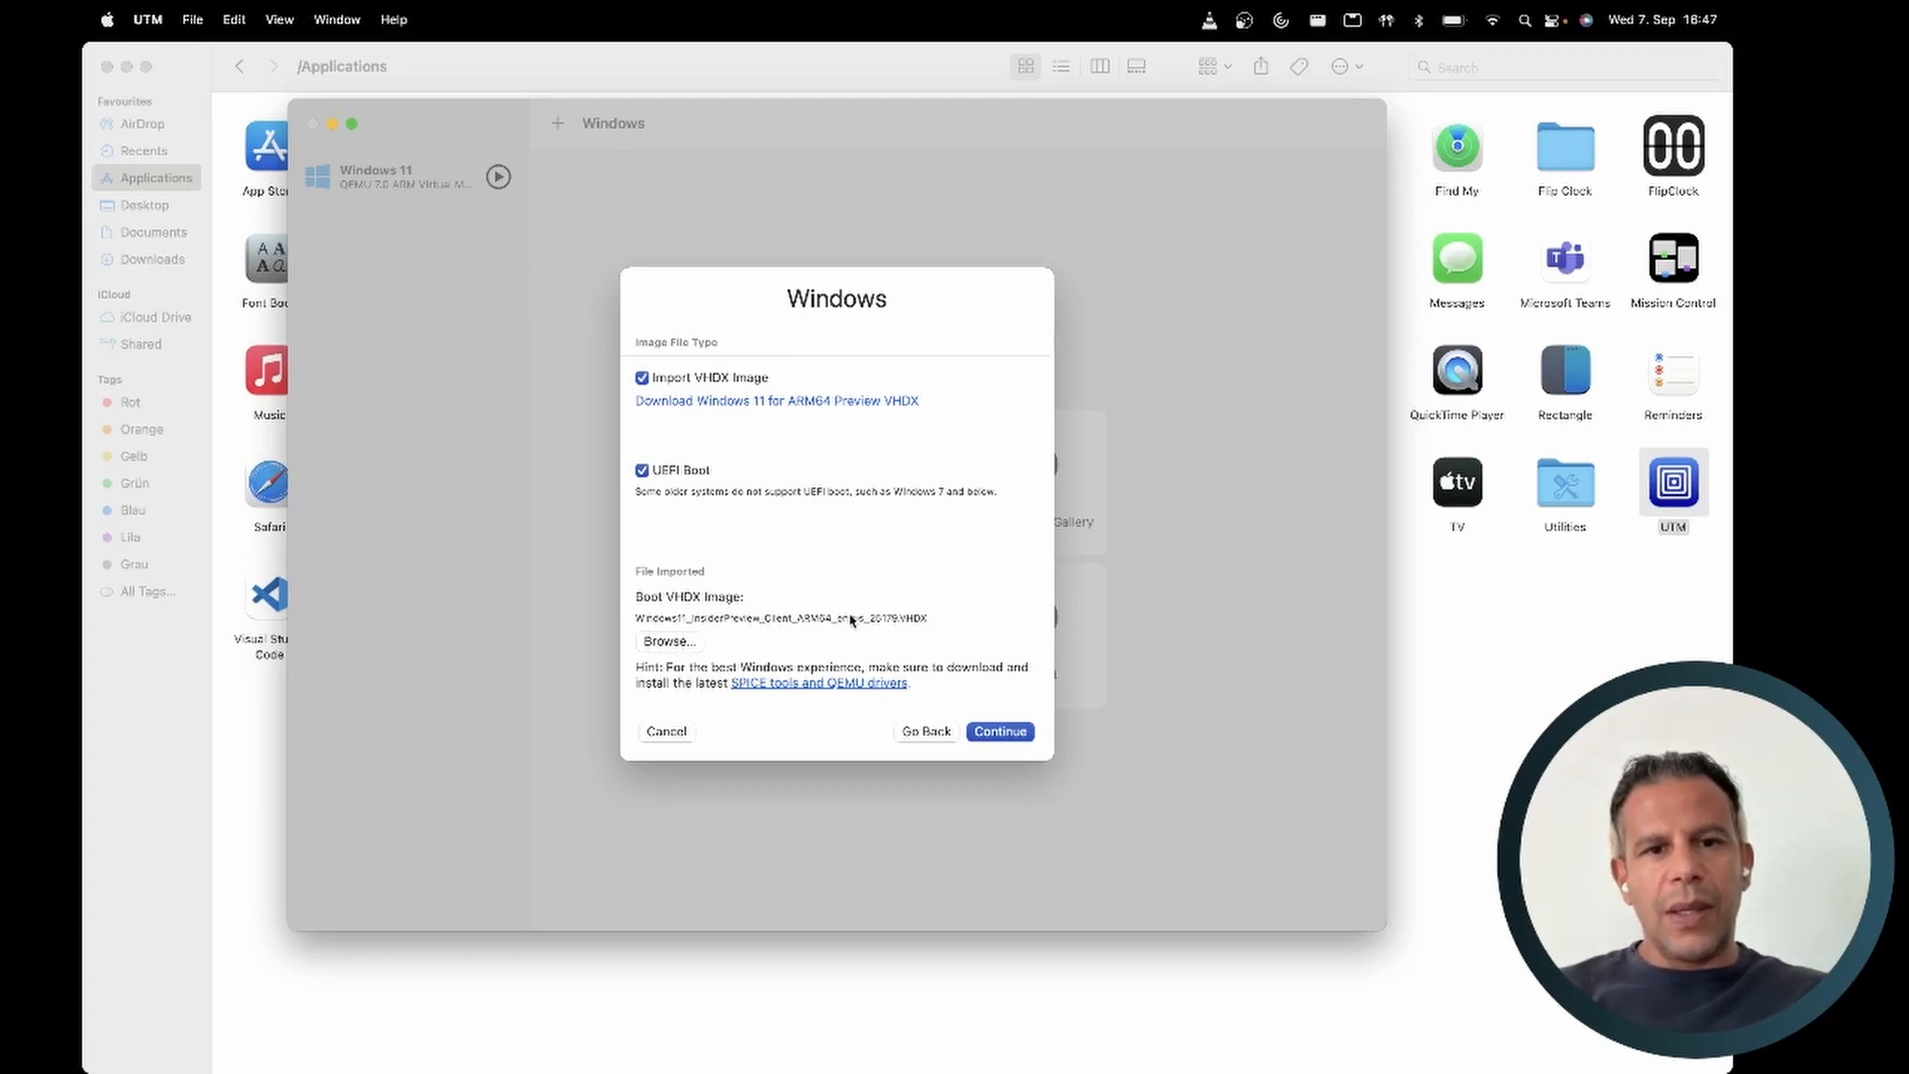
pyautogui.click(999, 732)
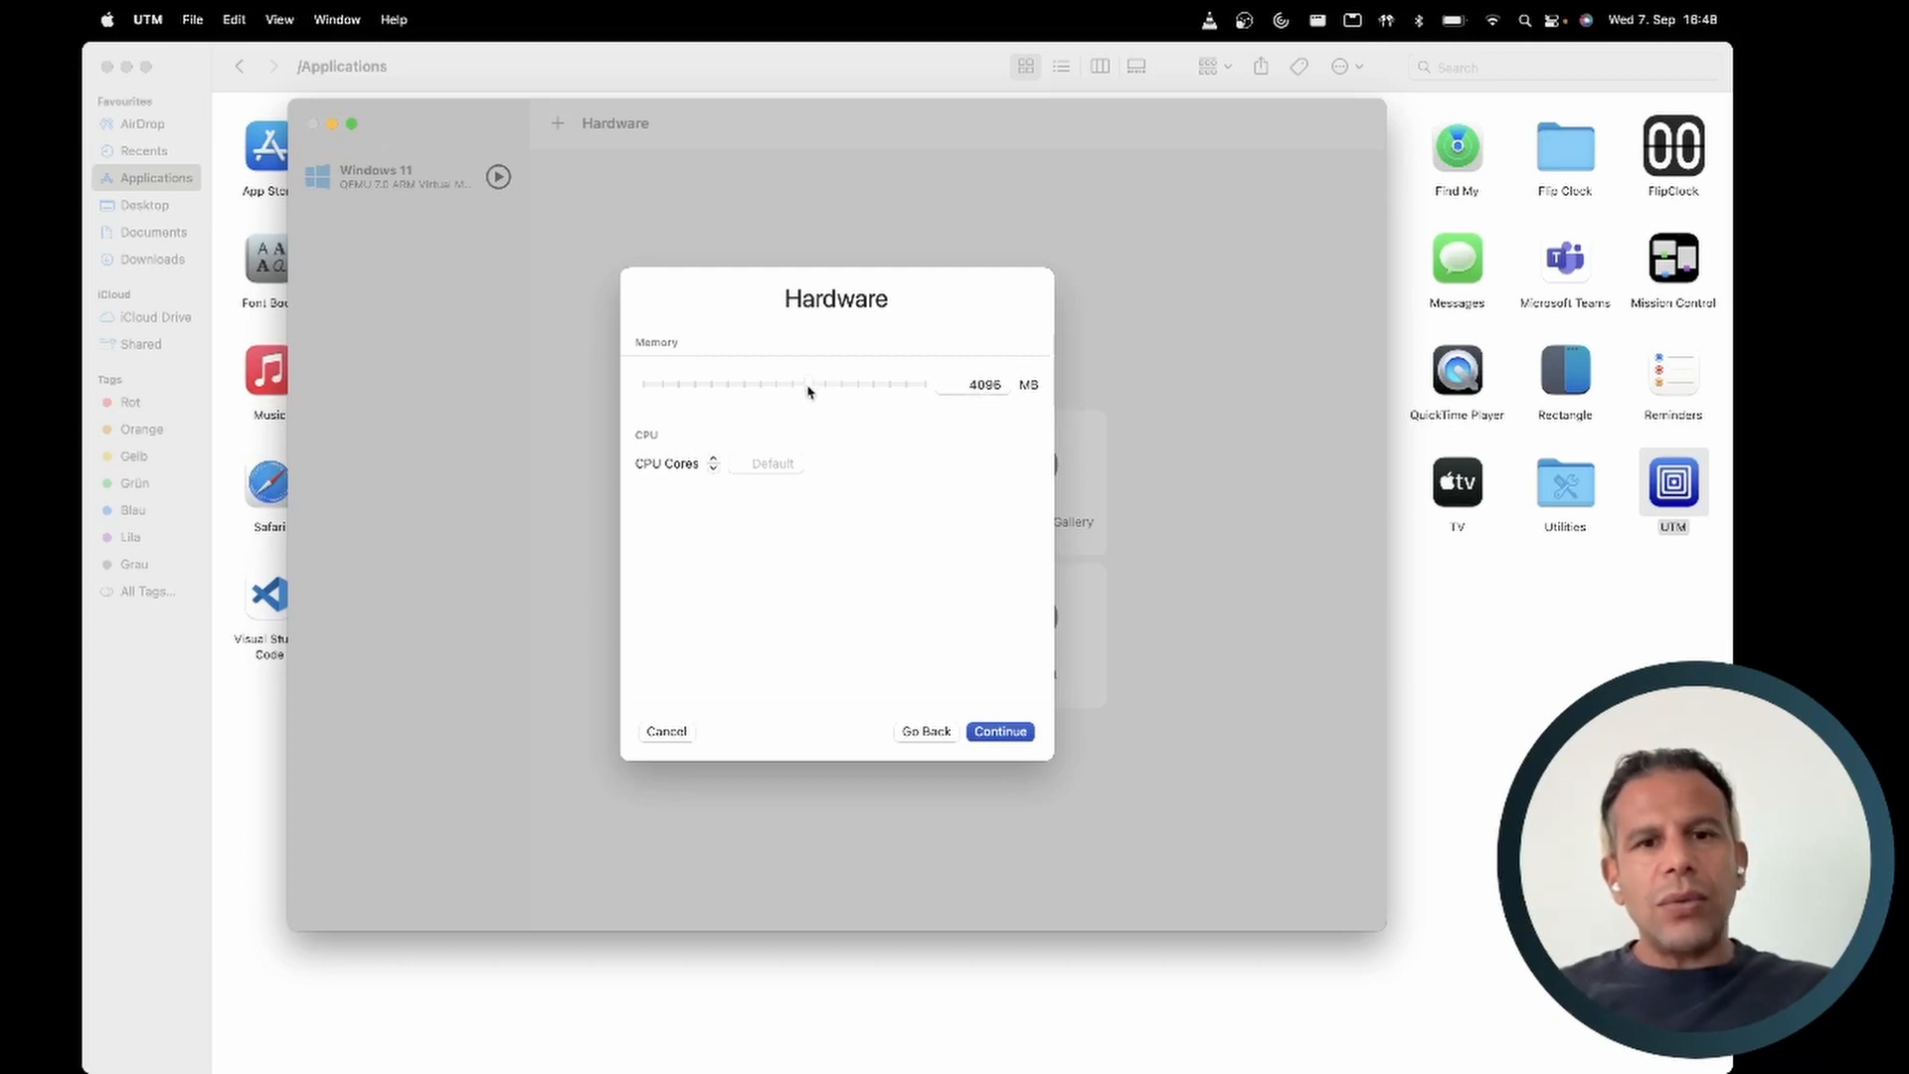
# - Keep 4096 MB of memory and the default CPU cores, skip the shared directory, and save the virtual machine as Windows
pyautogui.moveTo(808, 394)
pyautogui.mouseDown()
pyautogui.moveTo(844, 392)
pyautogui.moveTo(811, 396)
pyautogui.mouseUp()
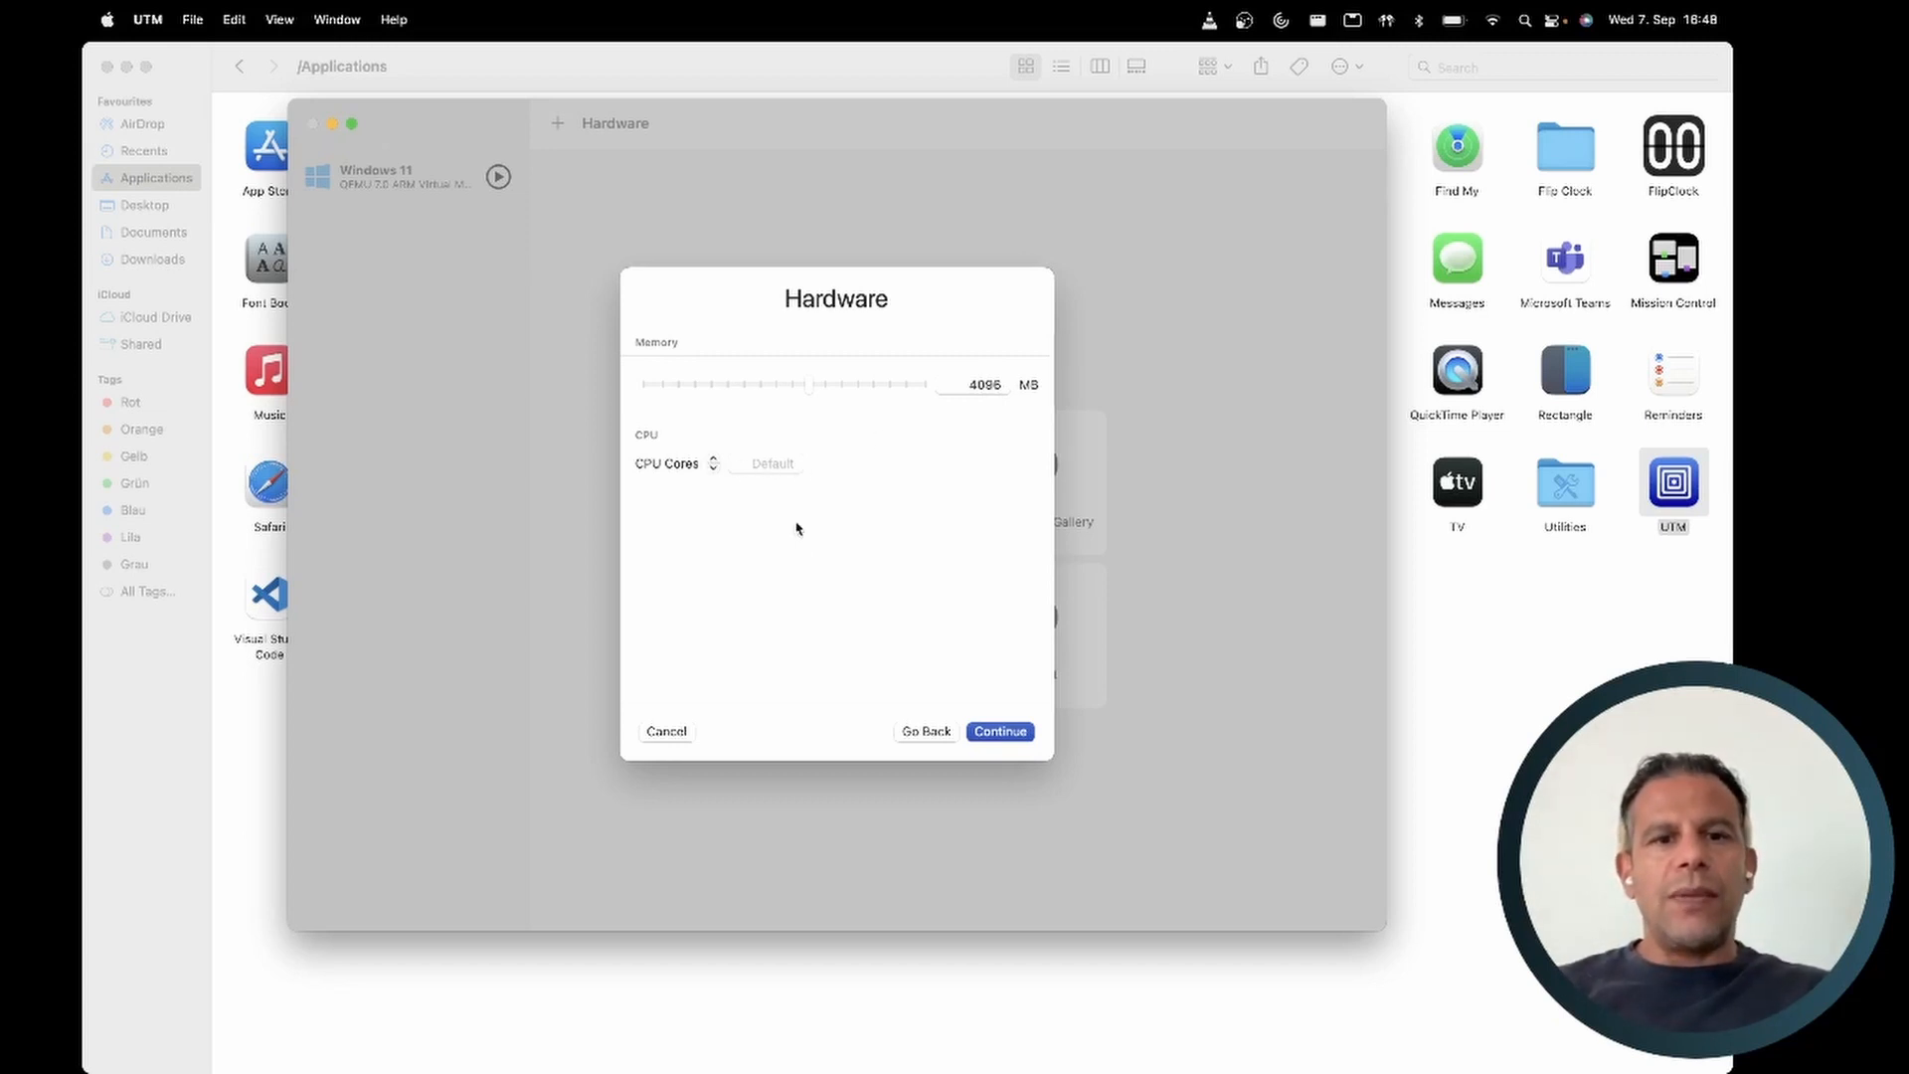
pyautogui.click(1017, 736)
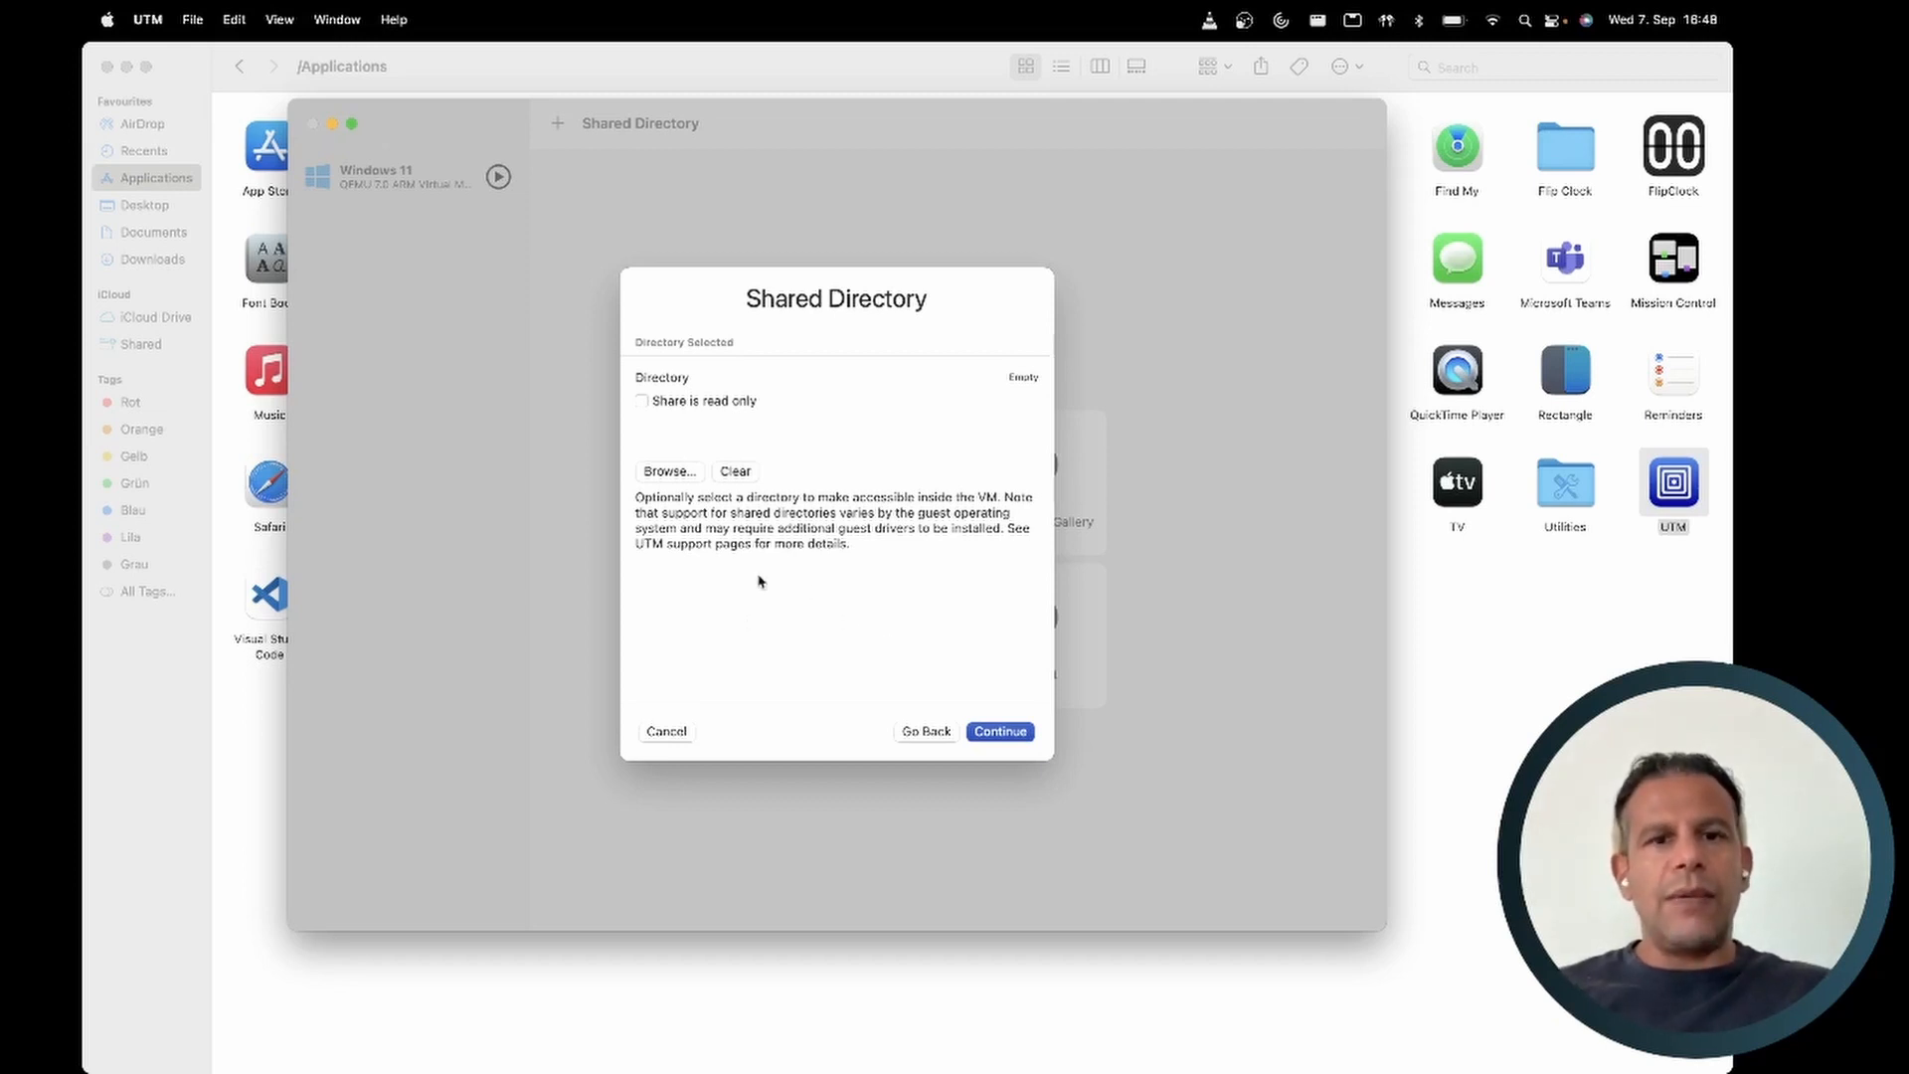
pyautogui.click(1015, 736)
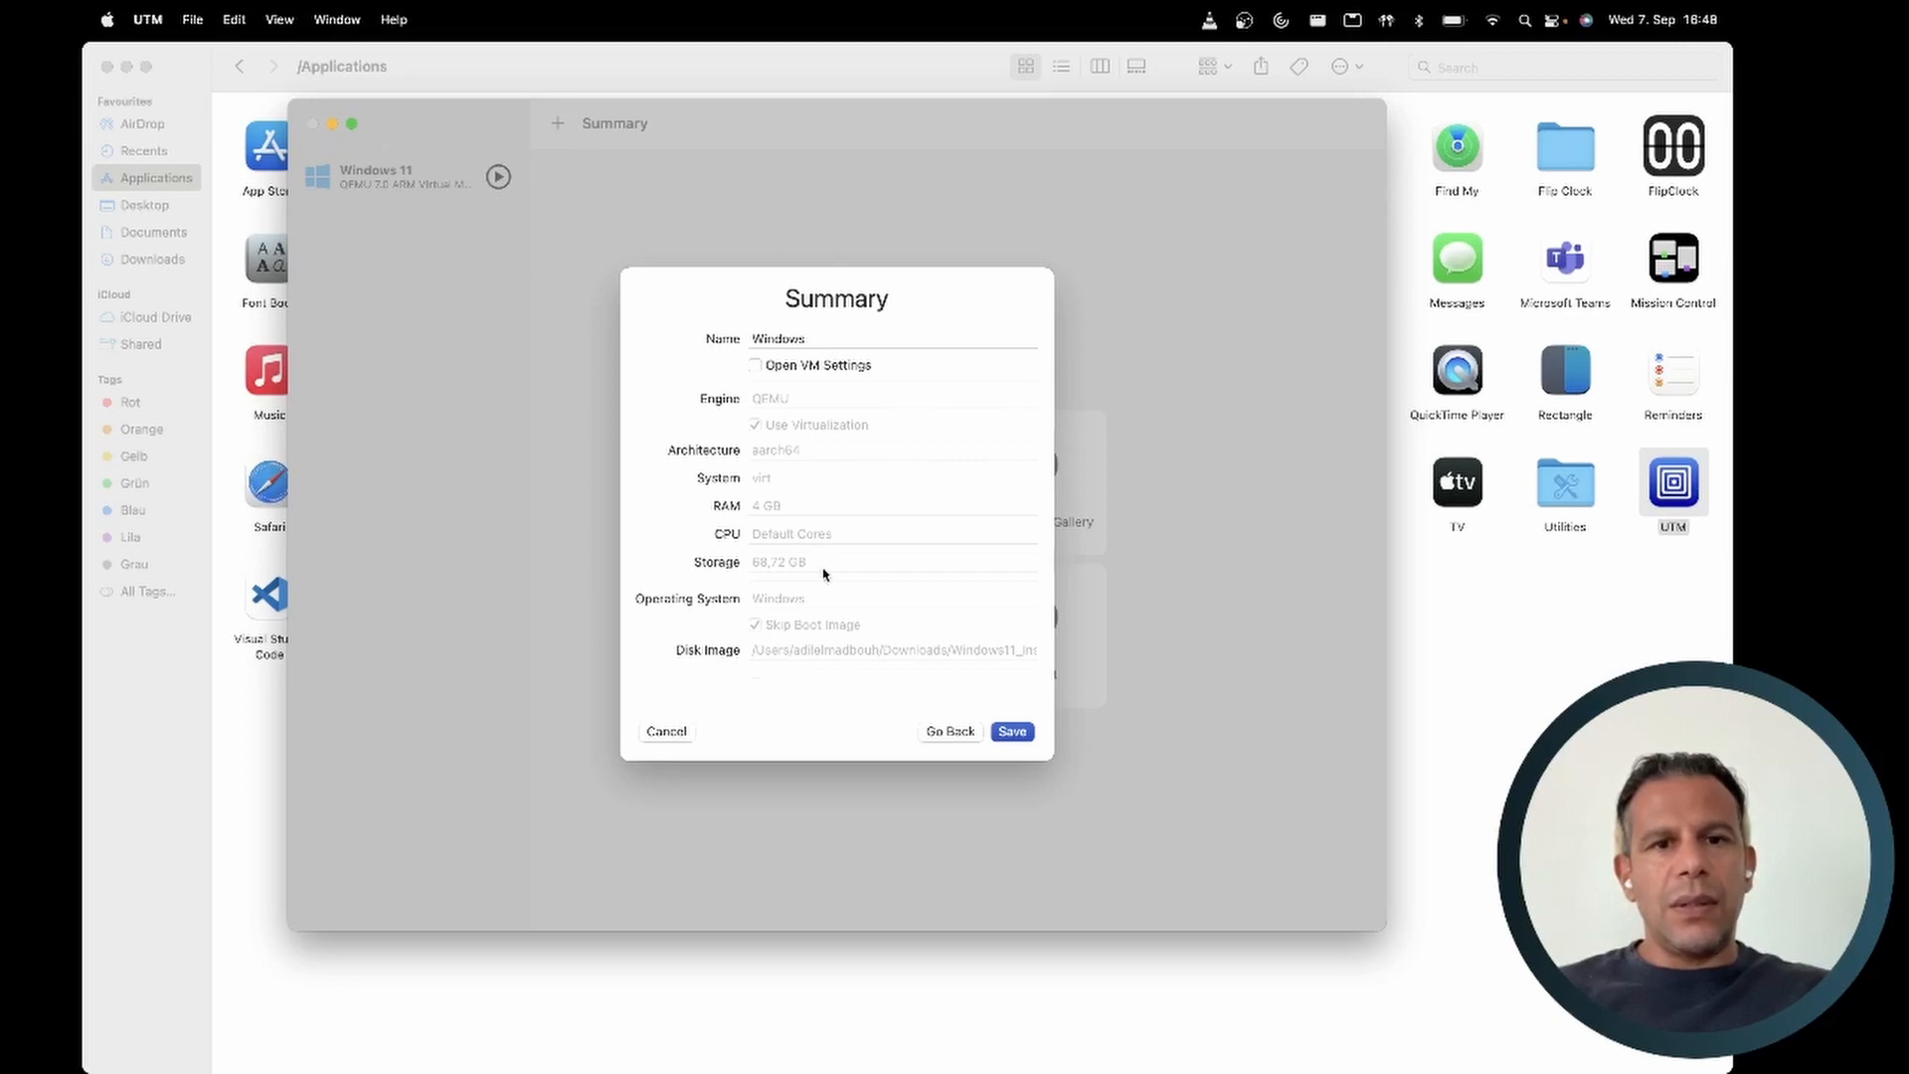
pyautogui.click(1012, 732)
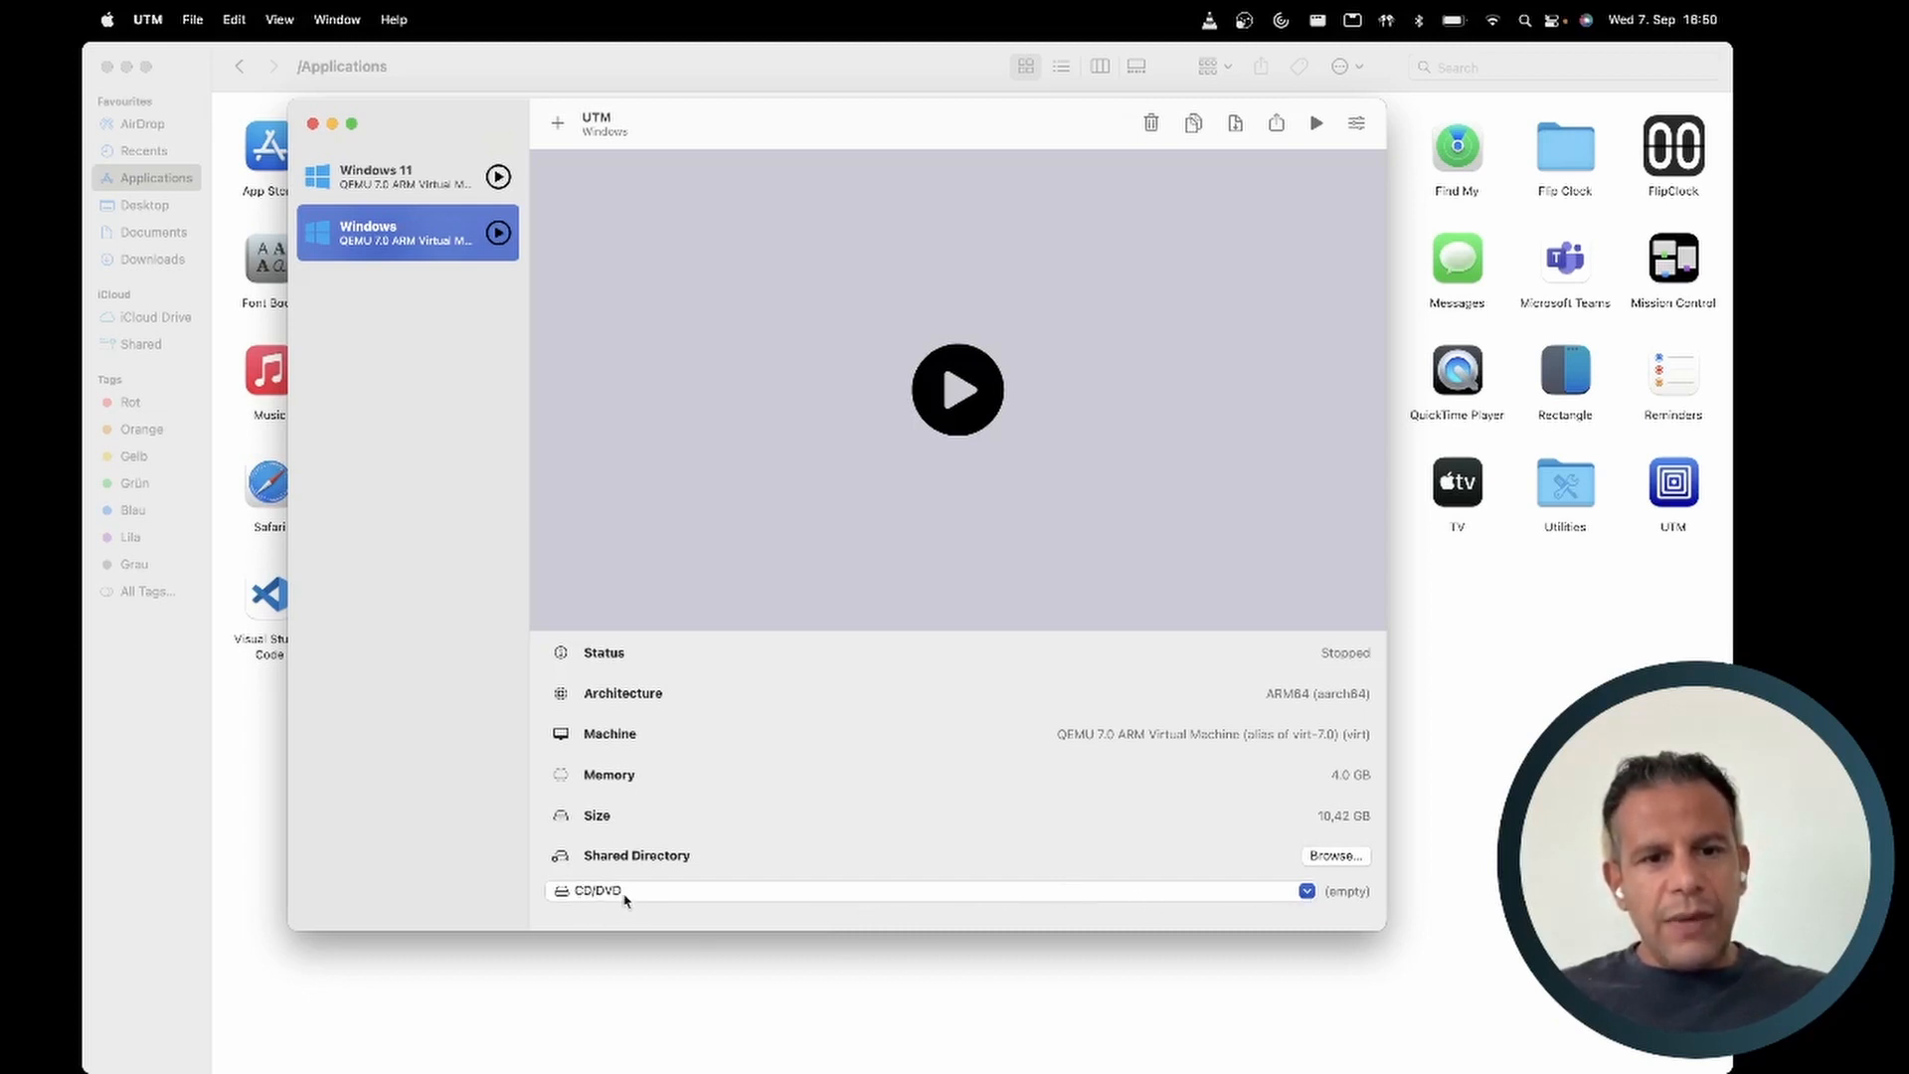
# - Mount spice-guest-tools-0.164.3 (1).iso from Downloads in the Windows virtual machine's CD/DVD drive
pyautogui.click(1307, 893)
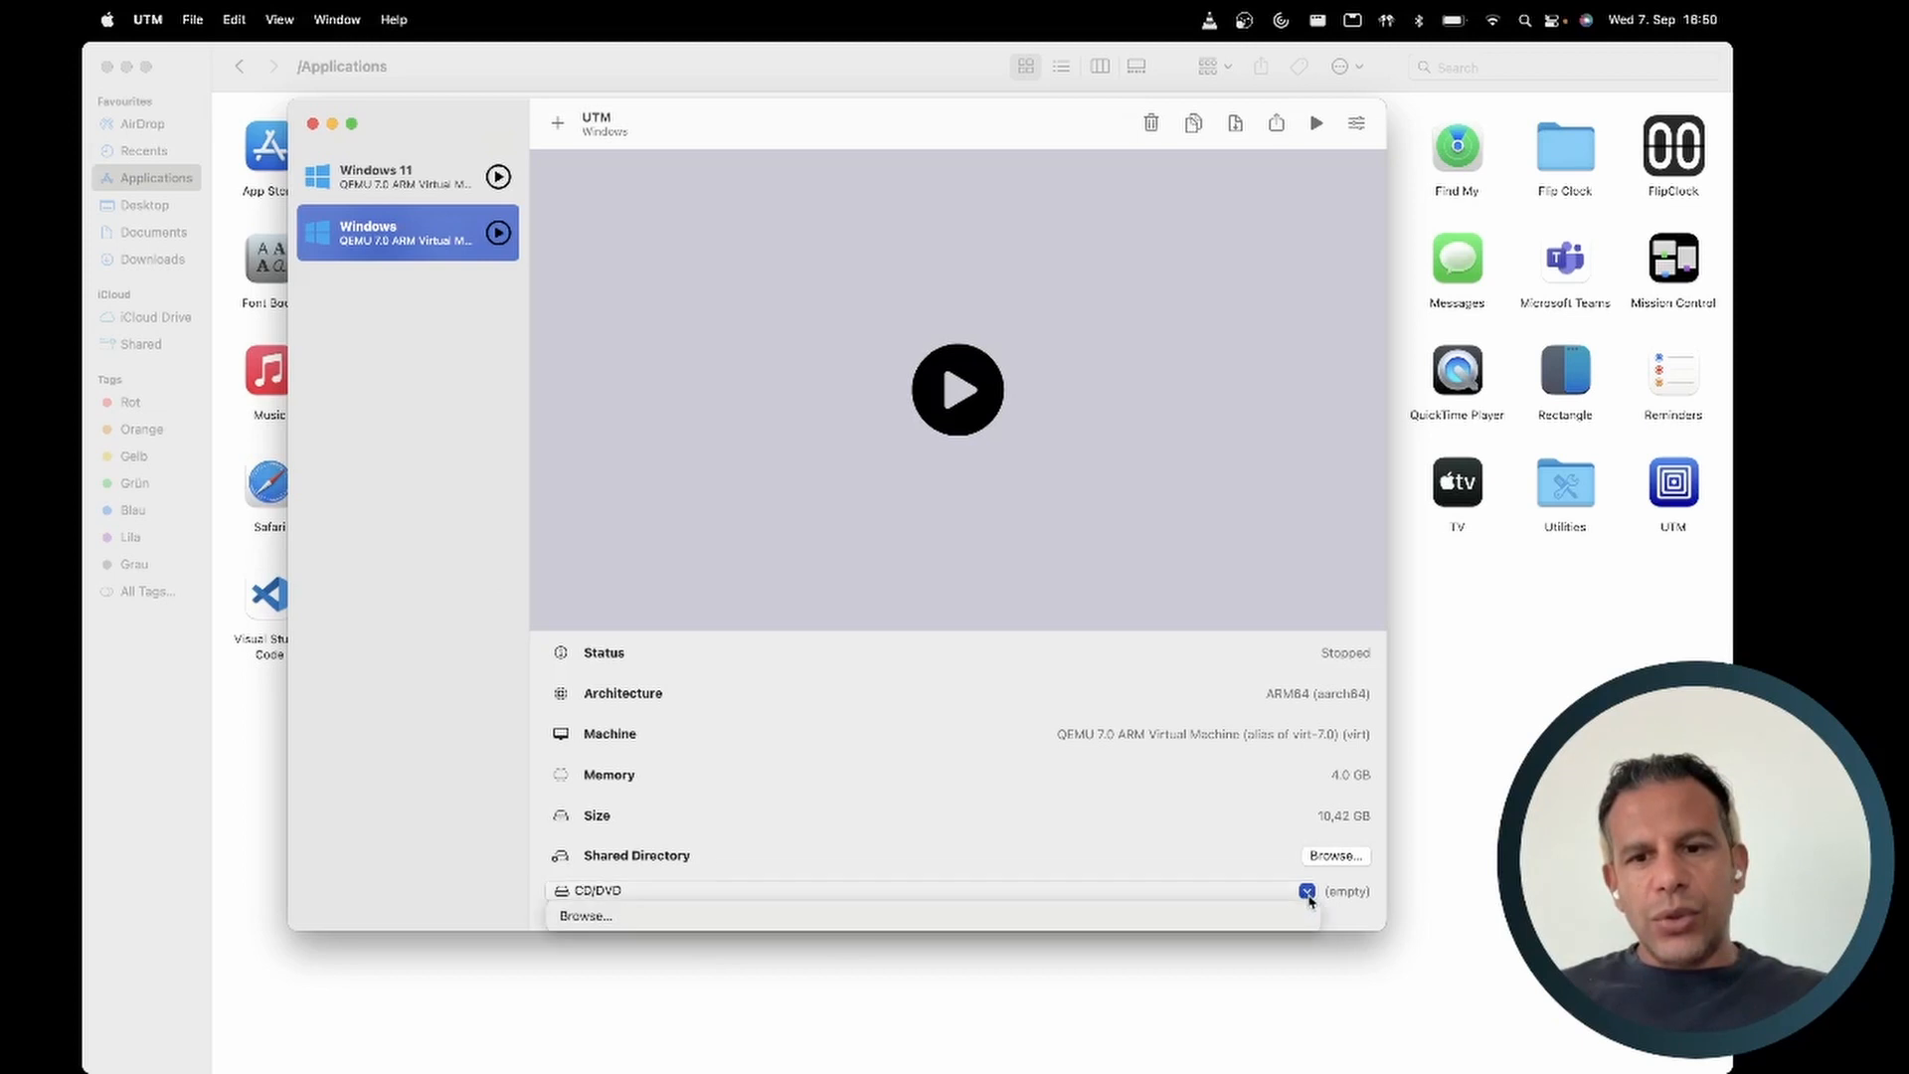
pyautogui.click(1031, 922)
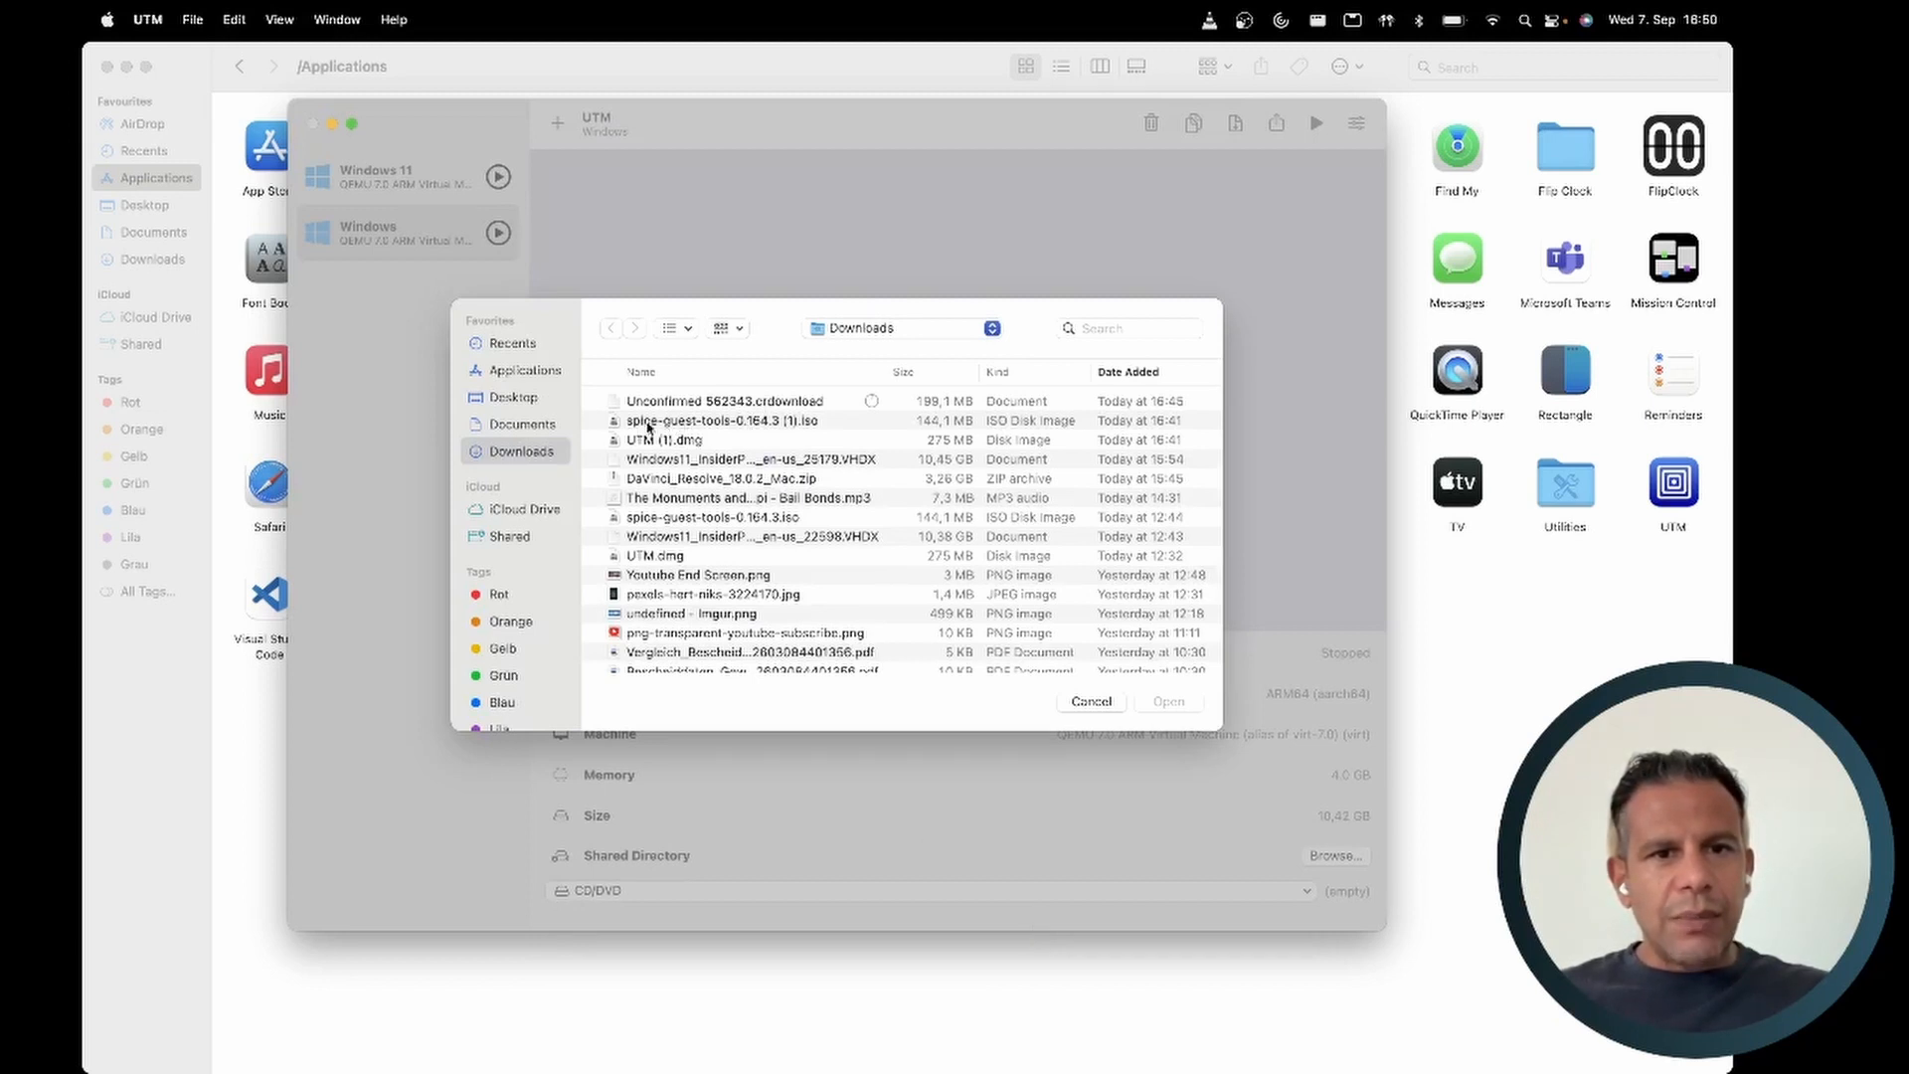
pyautogui.click(705, 421)
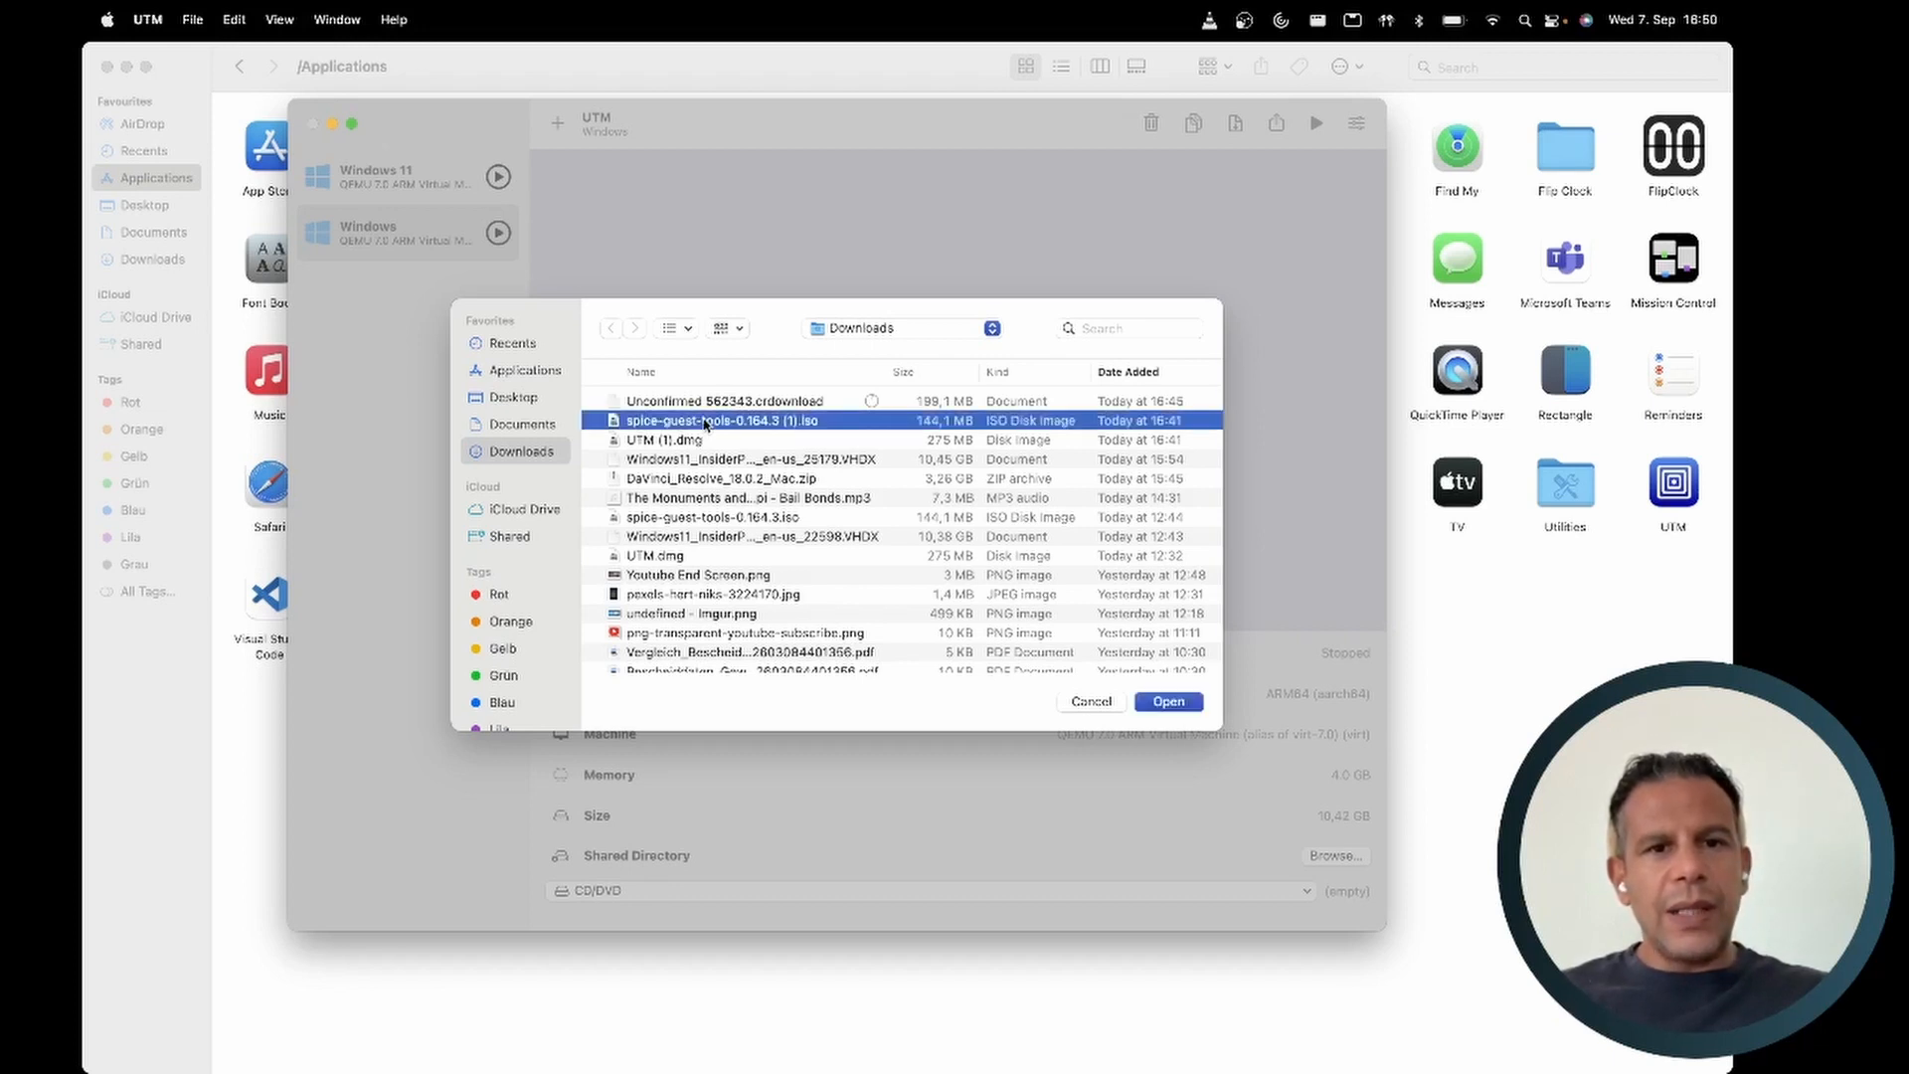
pyautogui.click(1169, 701)
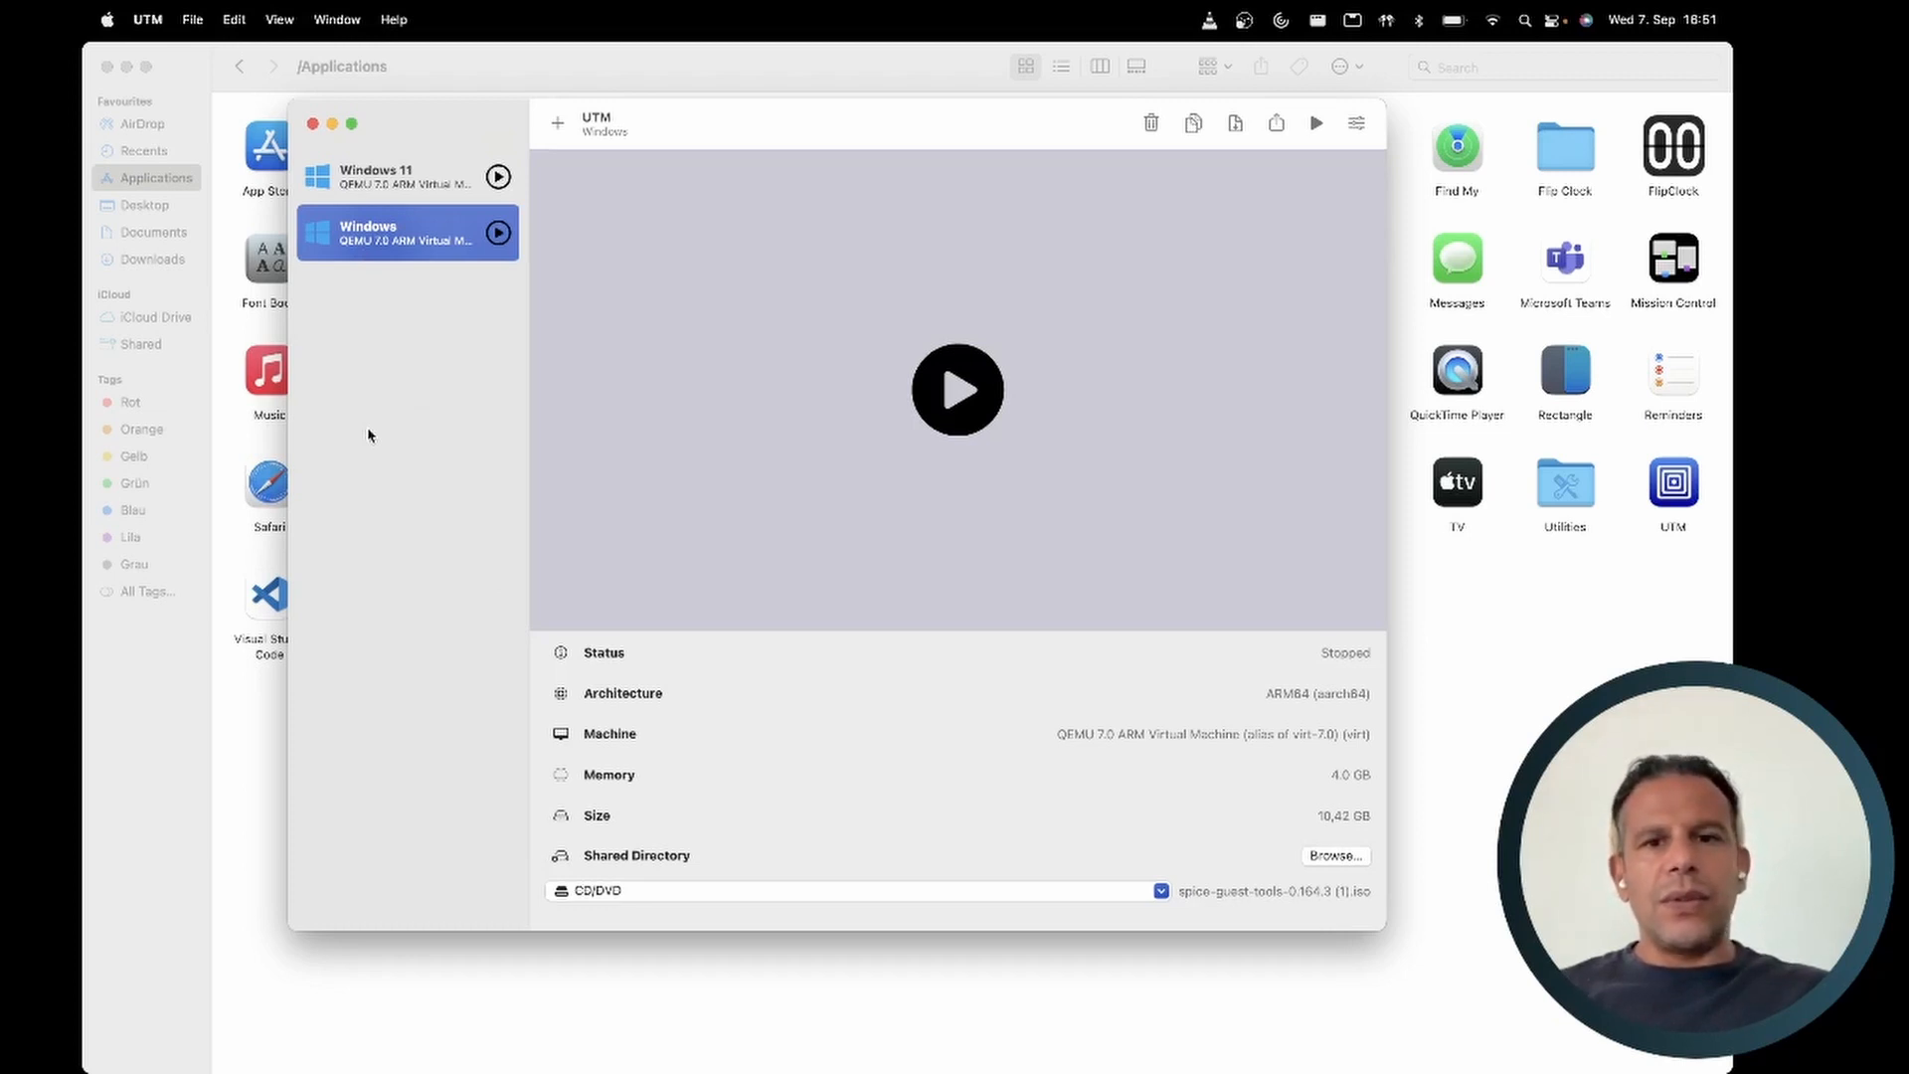
# - Start the Windows virtual machine, then move its window to the upper part of the desktop and enlarge it
pyautogui.click(957, 390)
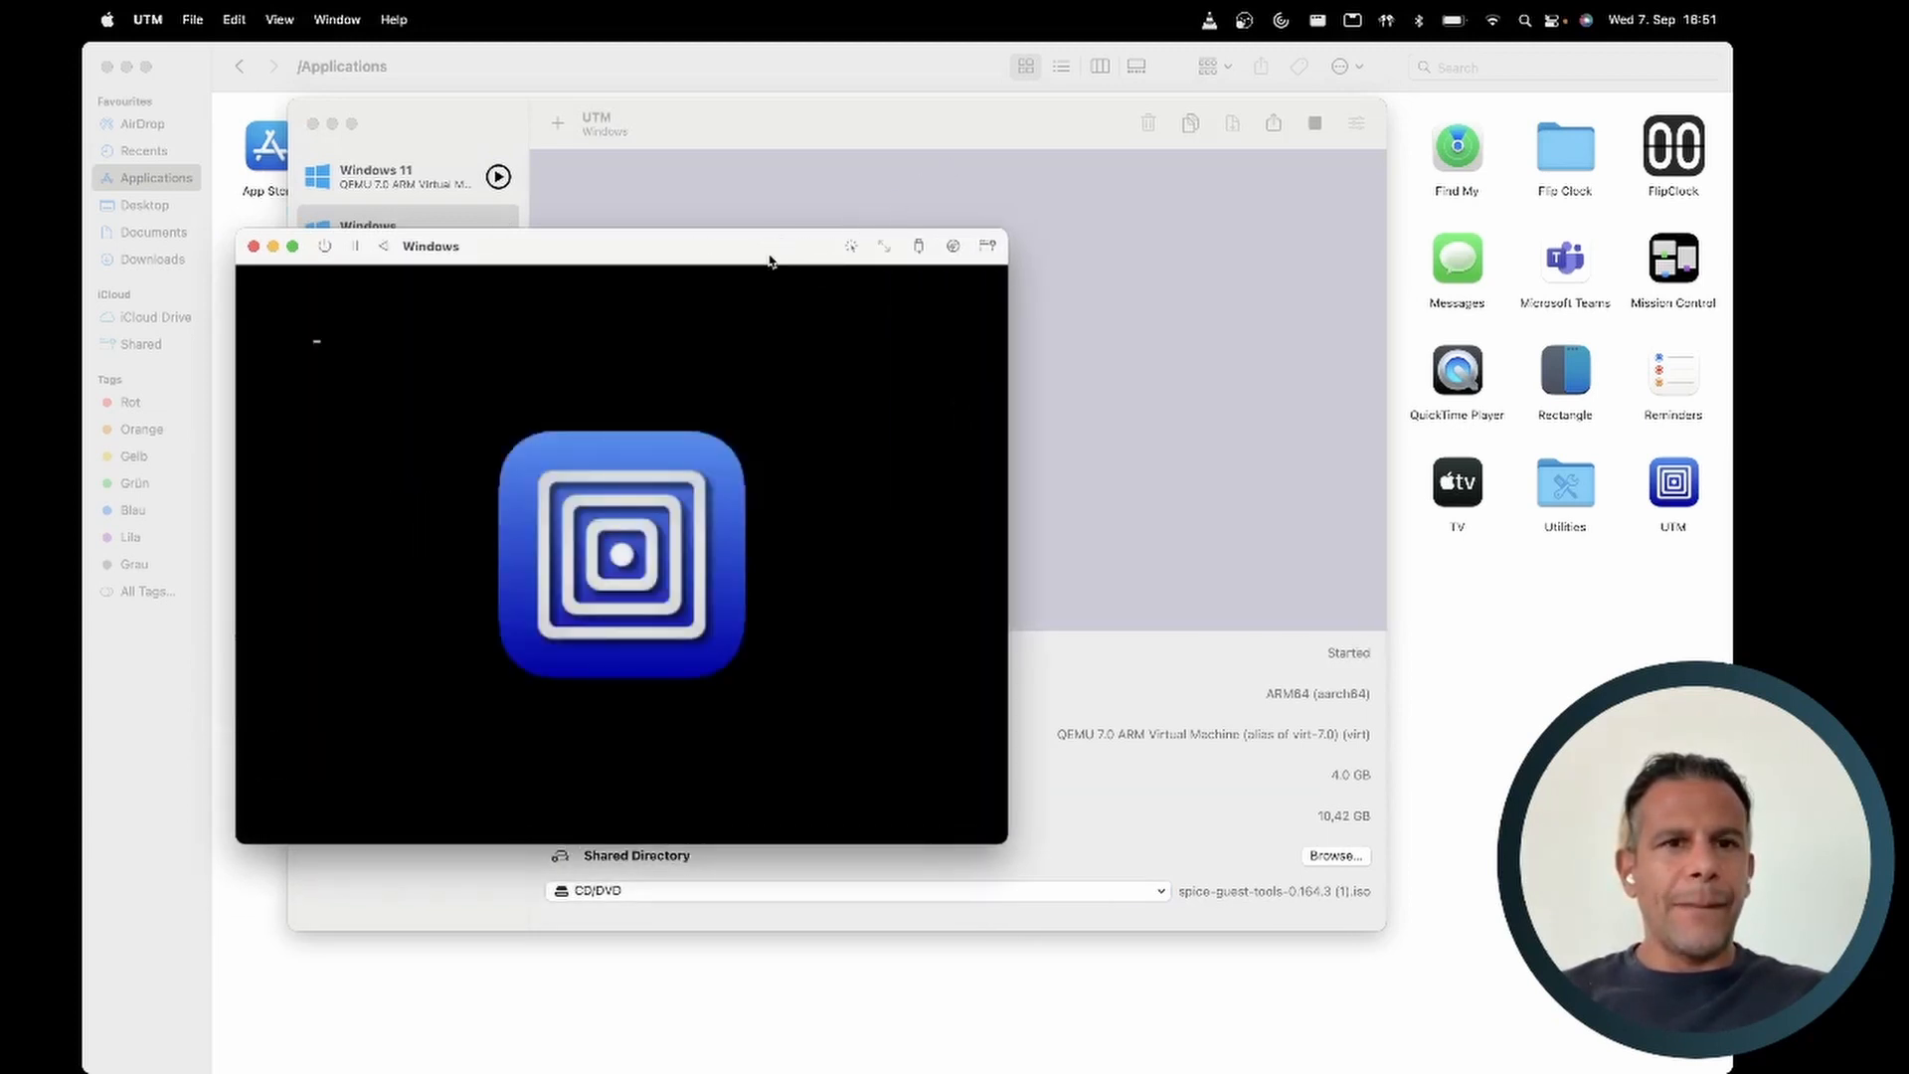
pyautogui.moveTo(771, 256); pyautogui.dragTo(750, 83)
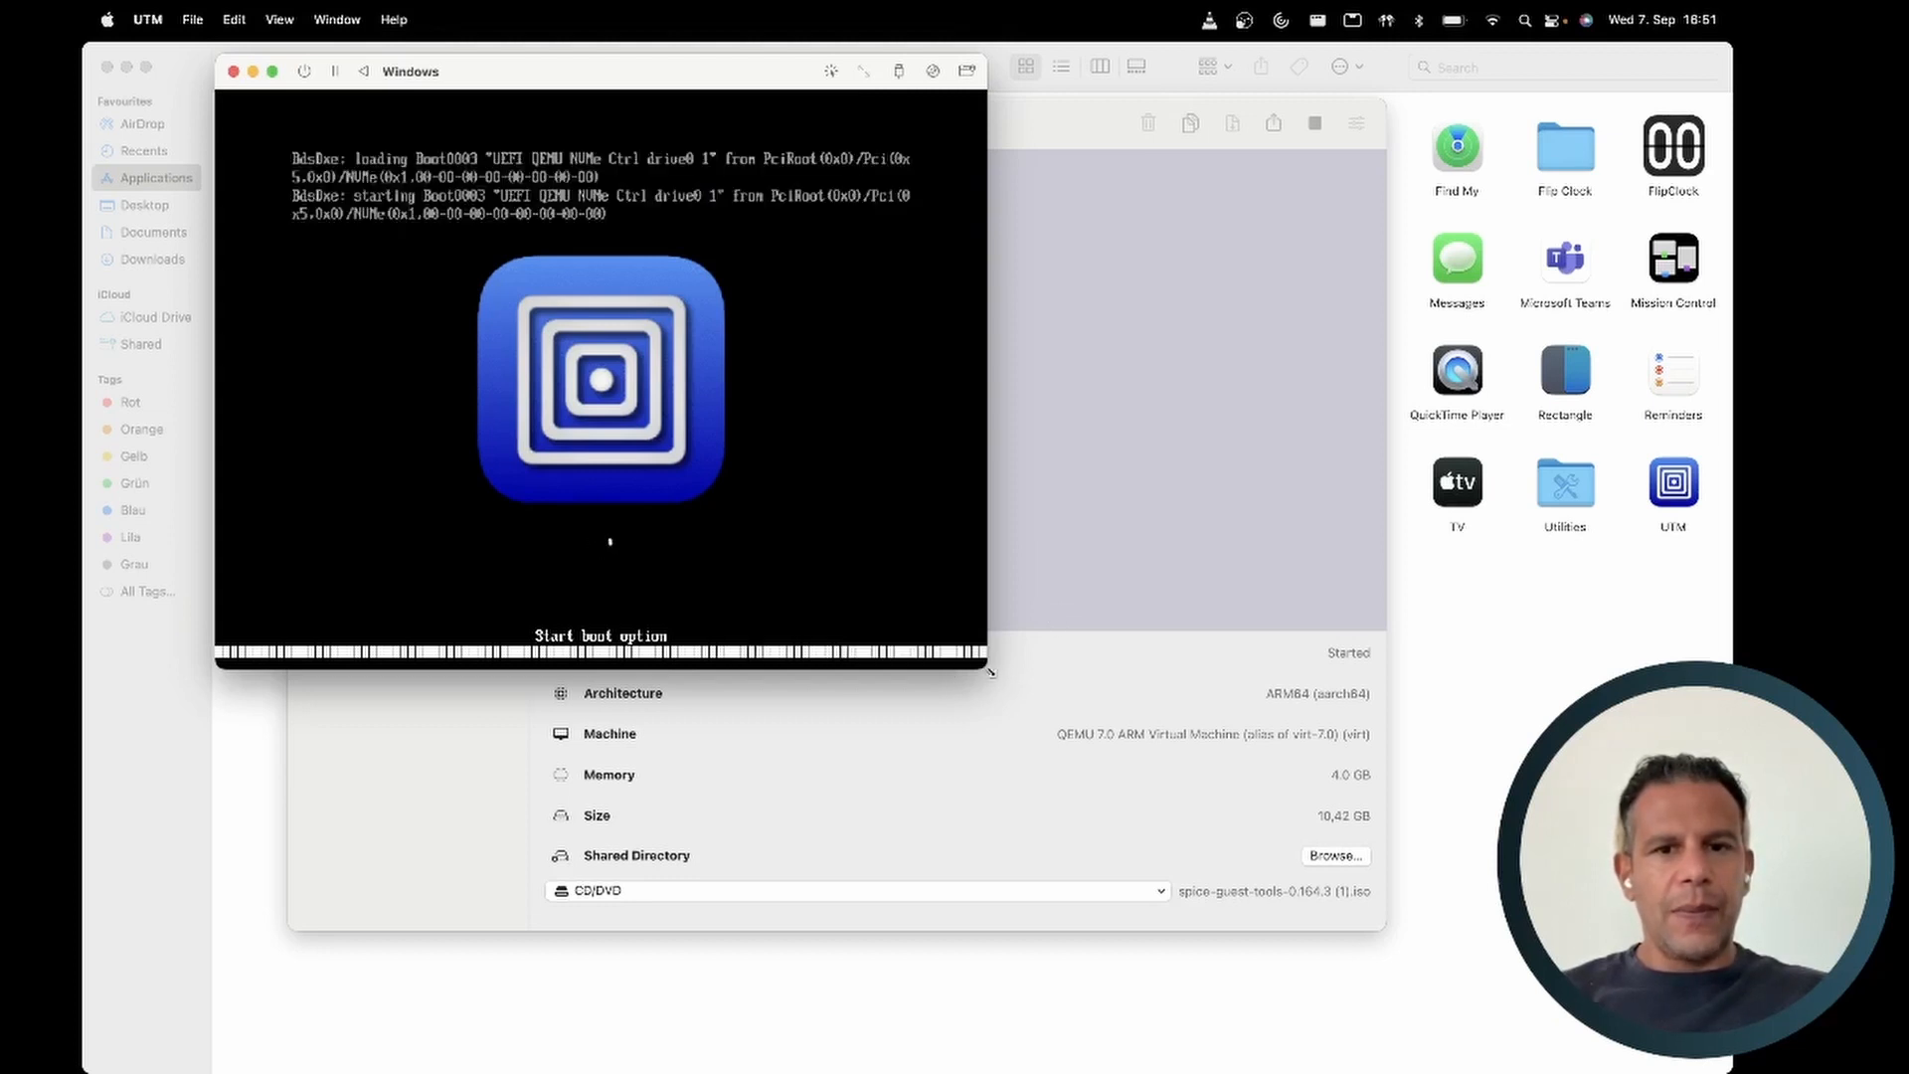
pyautogui.moveTo(991, 672); pyautogui.dragTo(1547, 1031)
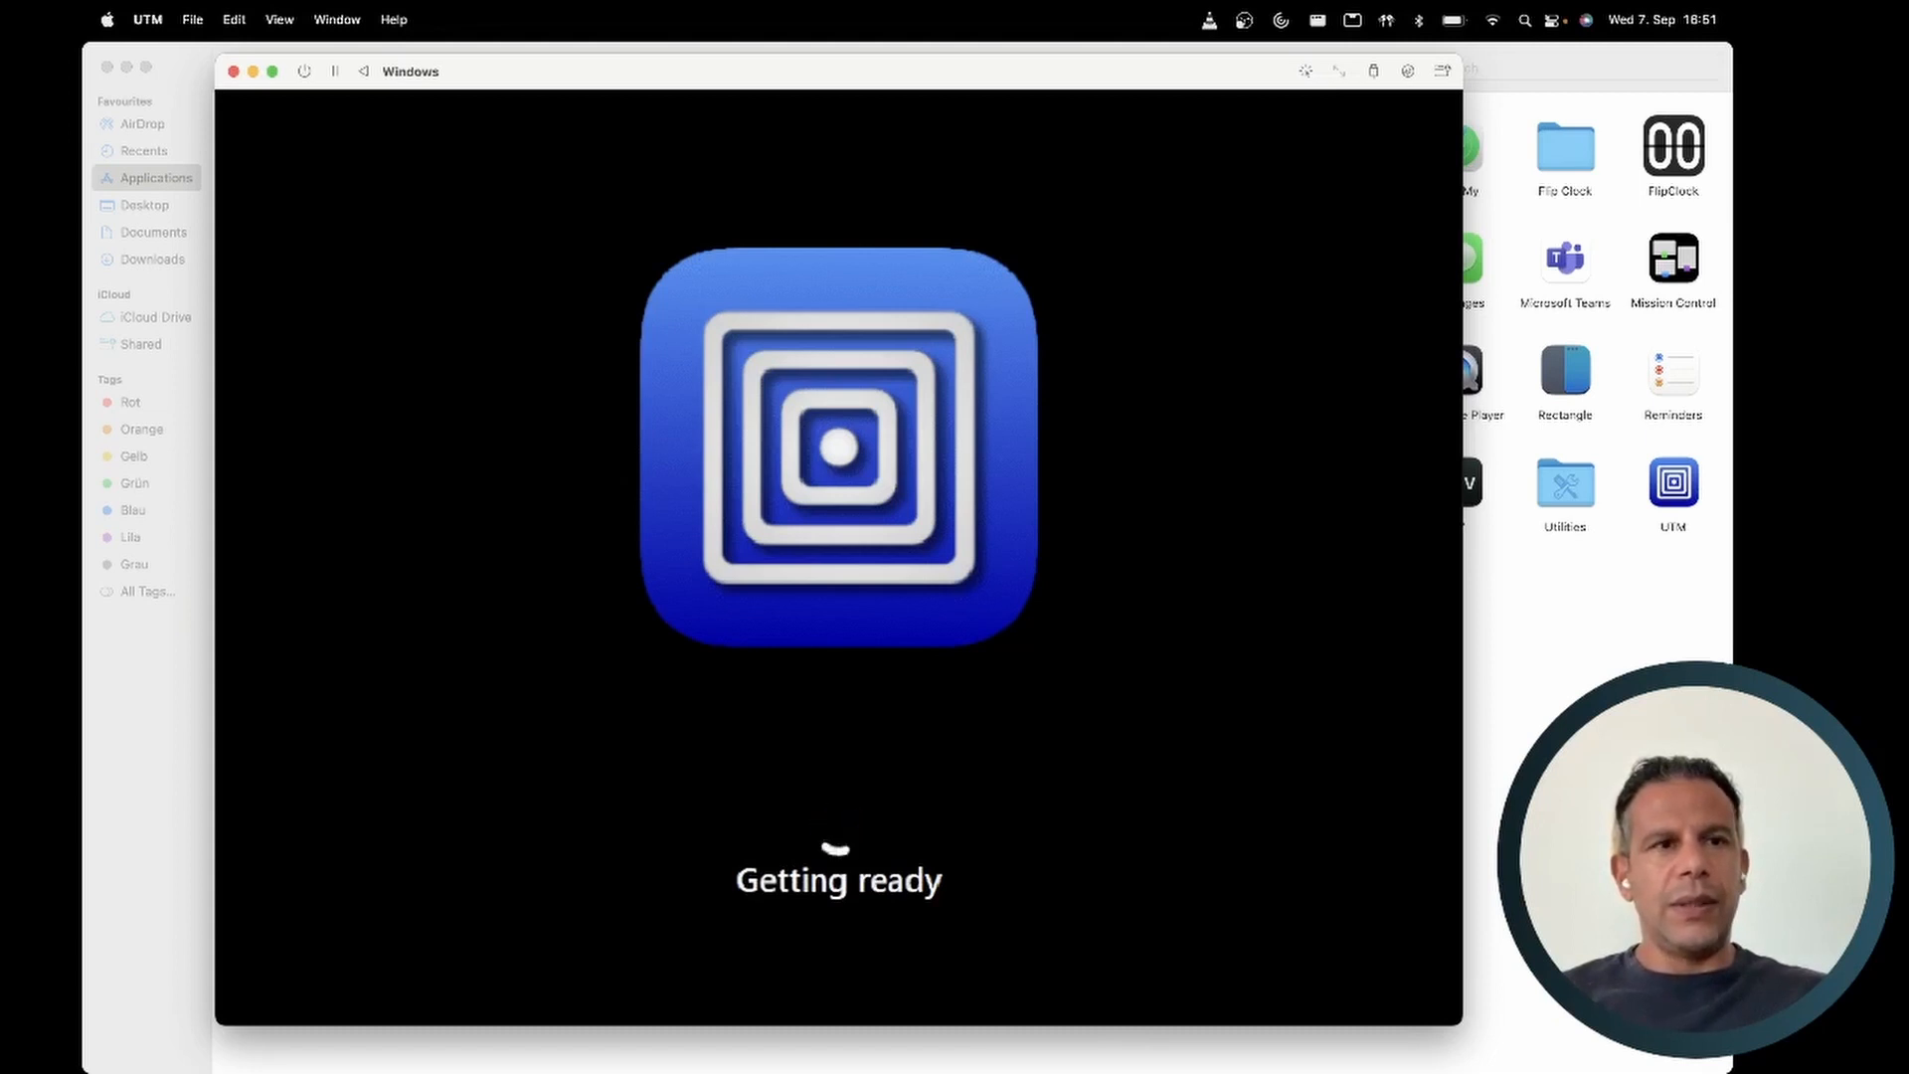
# - Clear the desktop by minimizing the Applications folder, the running Windows virtual machine and the main UTM window
pyautogui.click(127, 67)
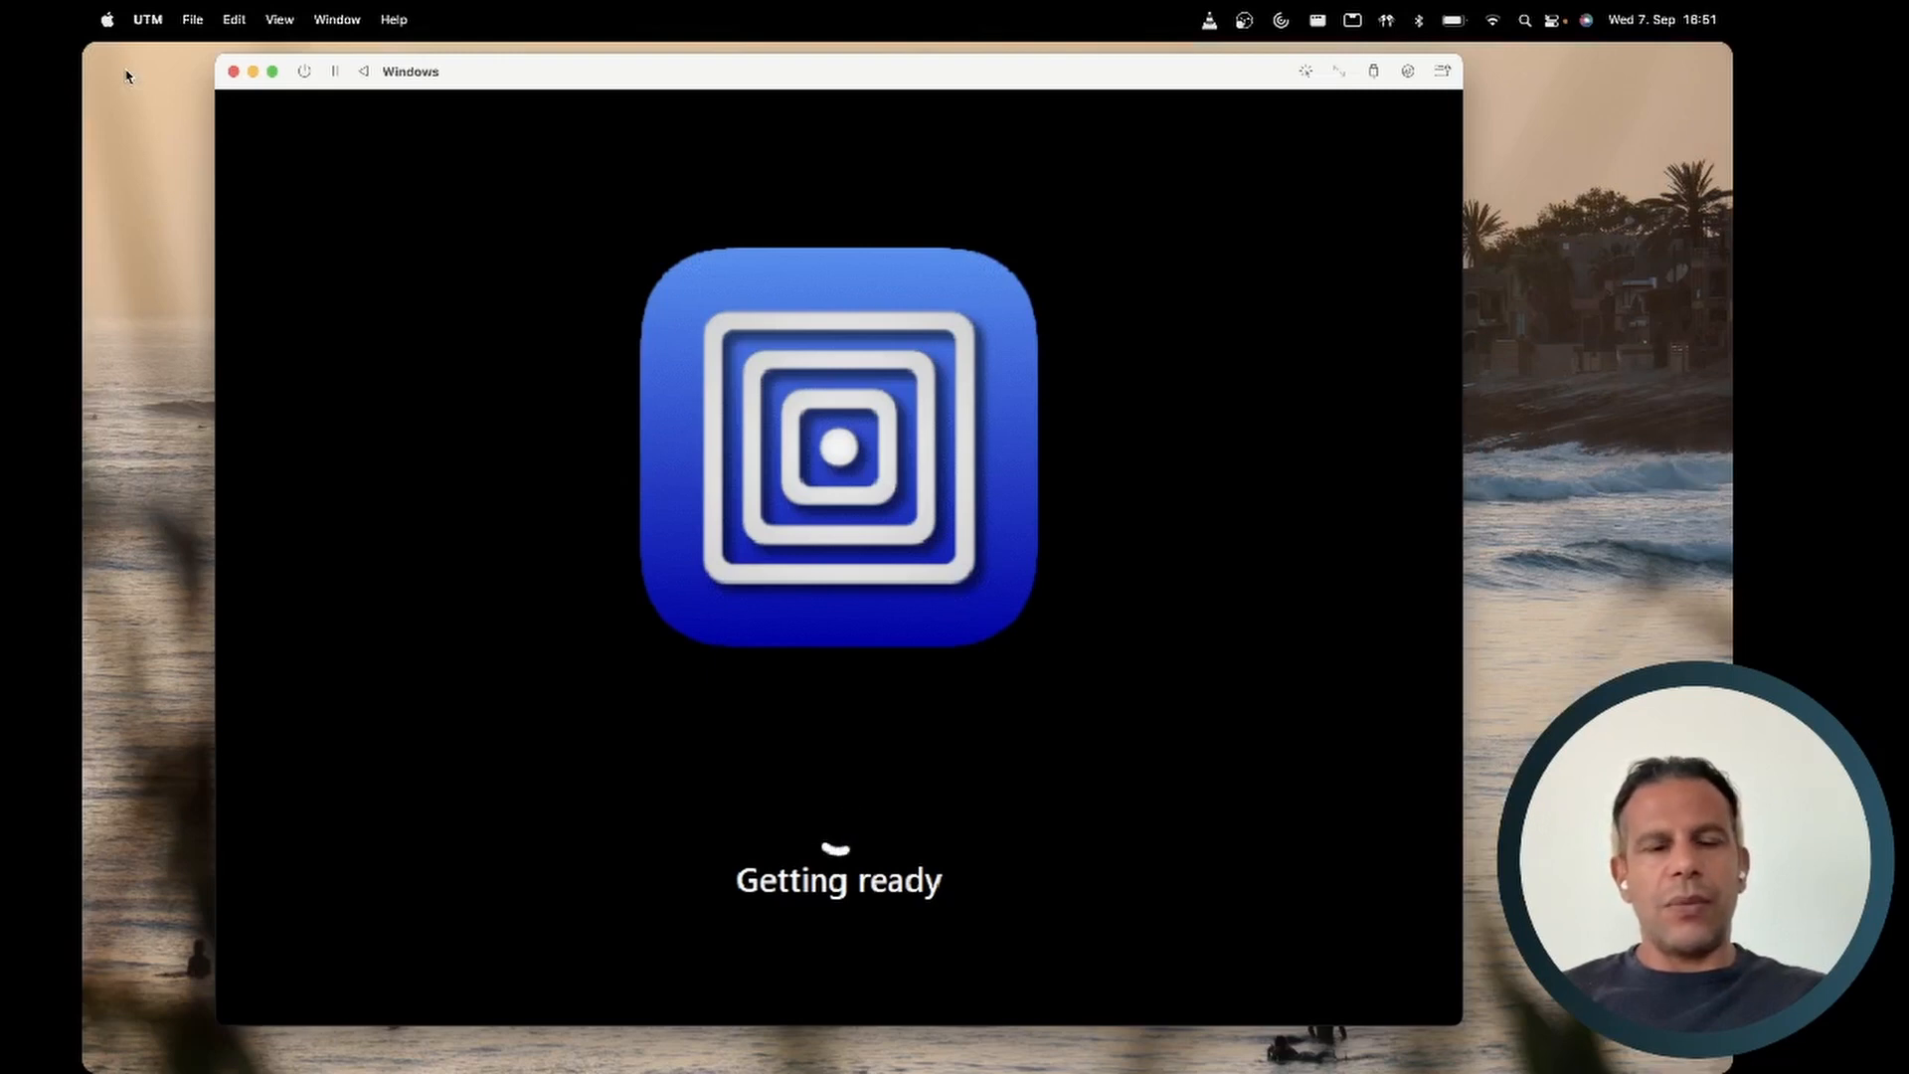
pyautogui.click(254, 72)
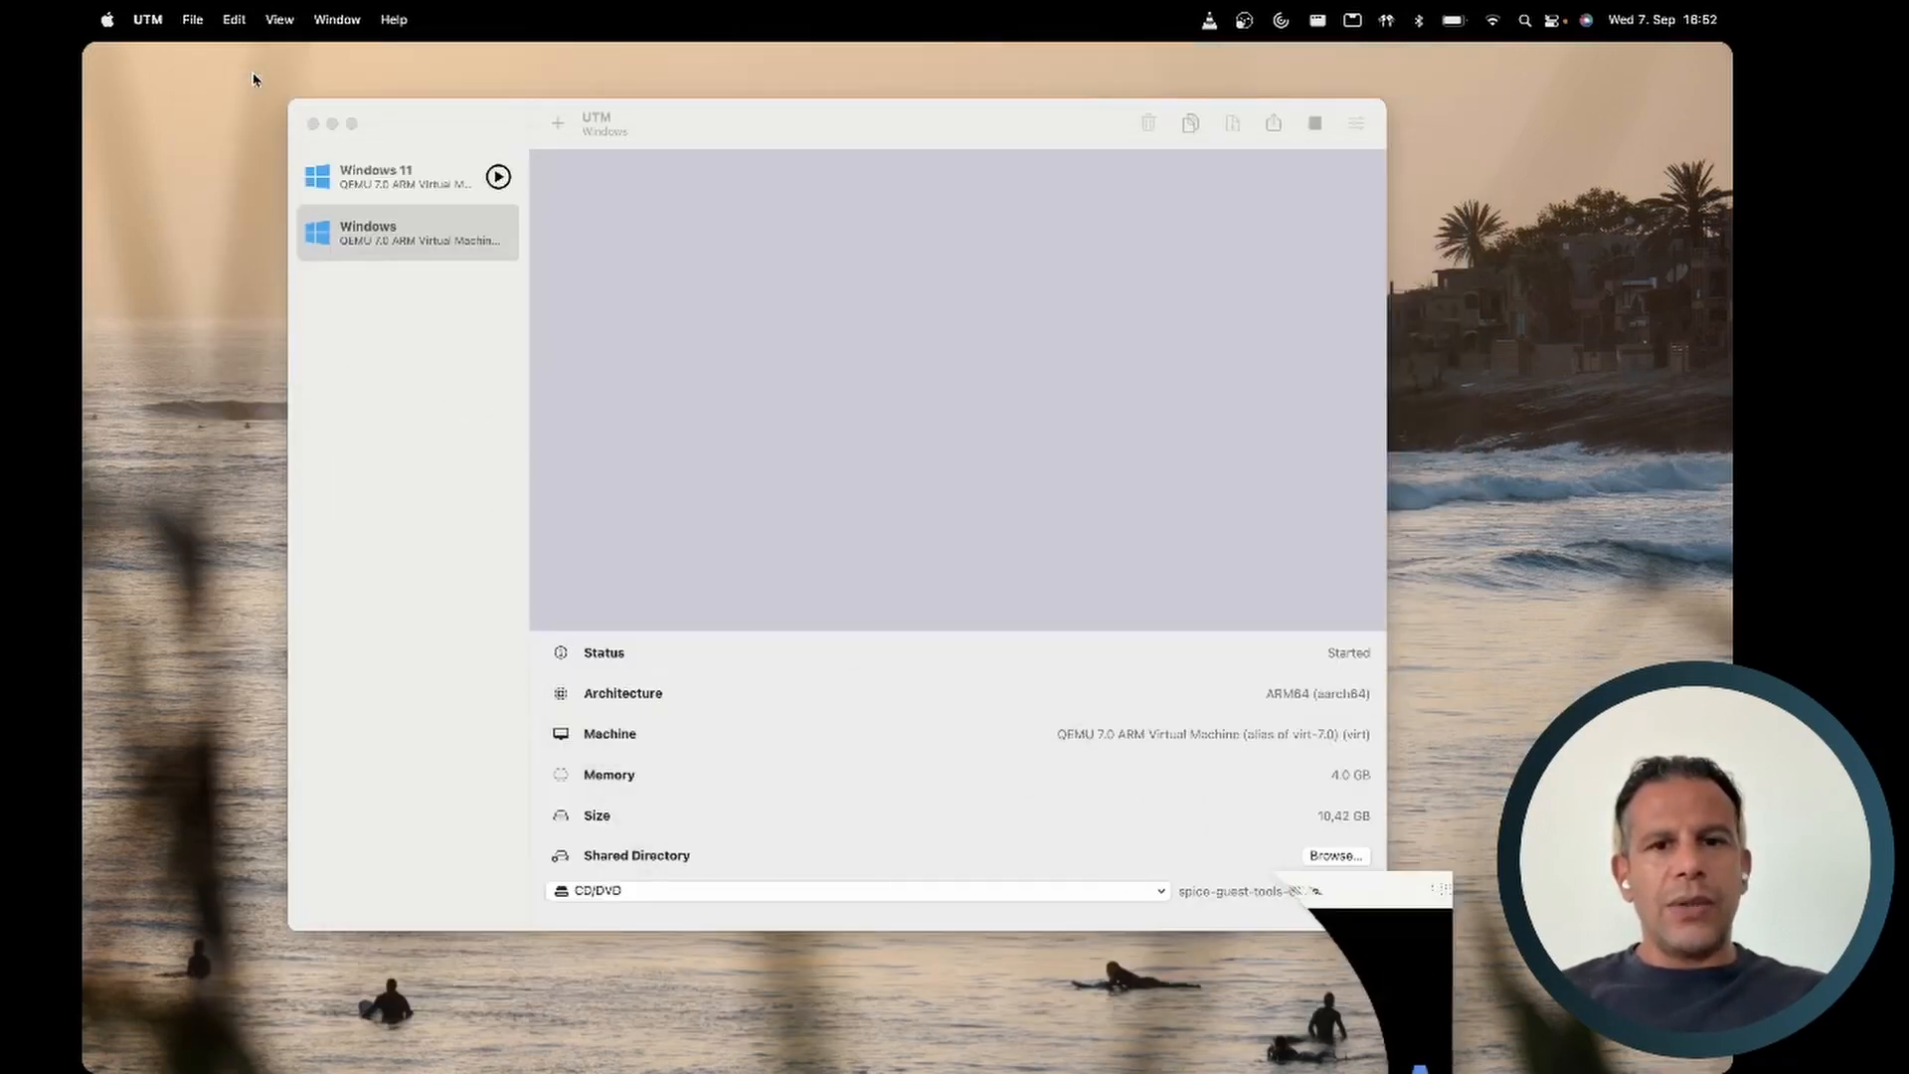
pyautogui.click(334, 125)
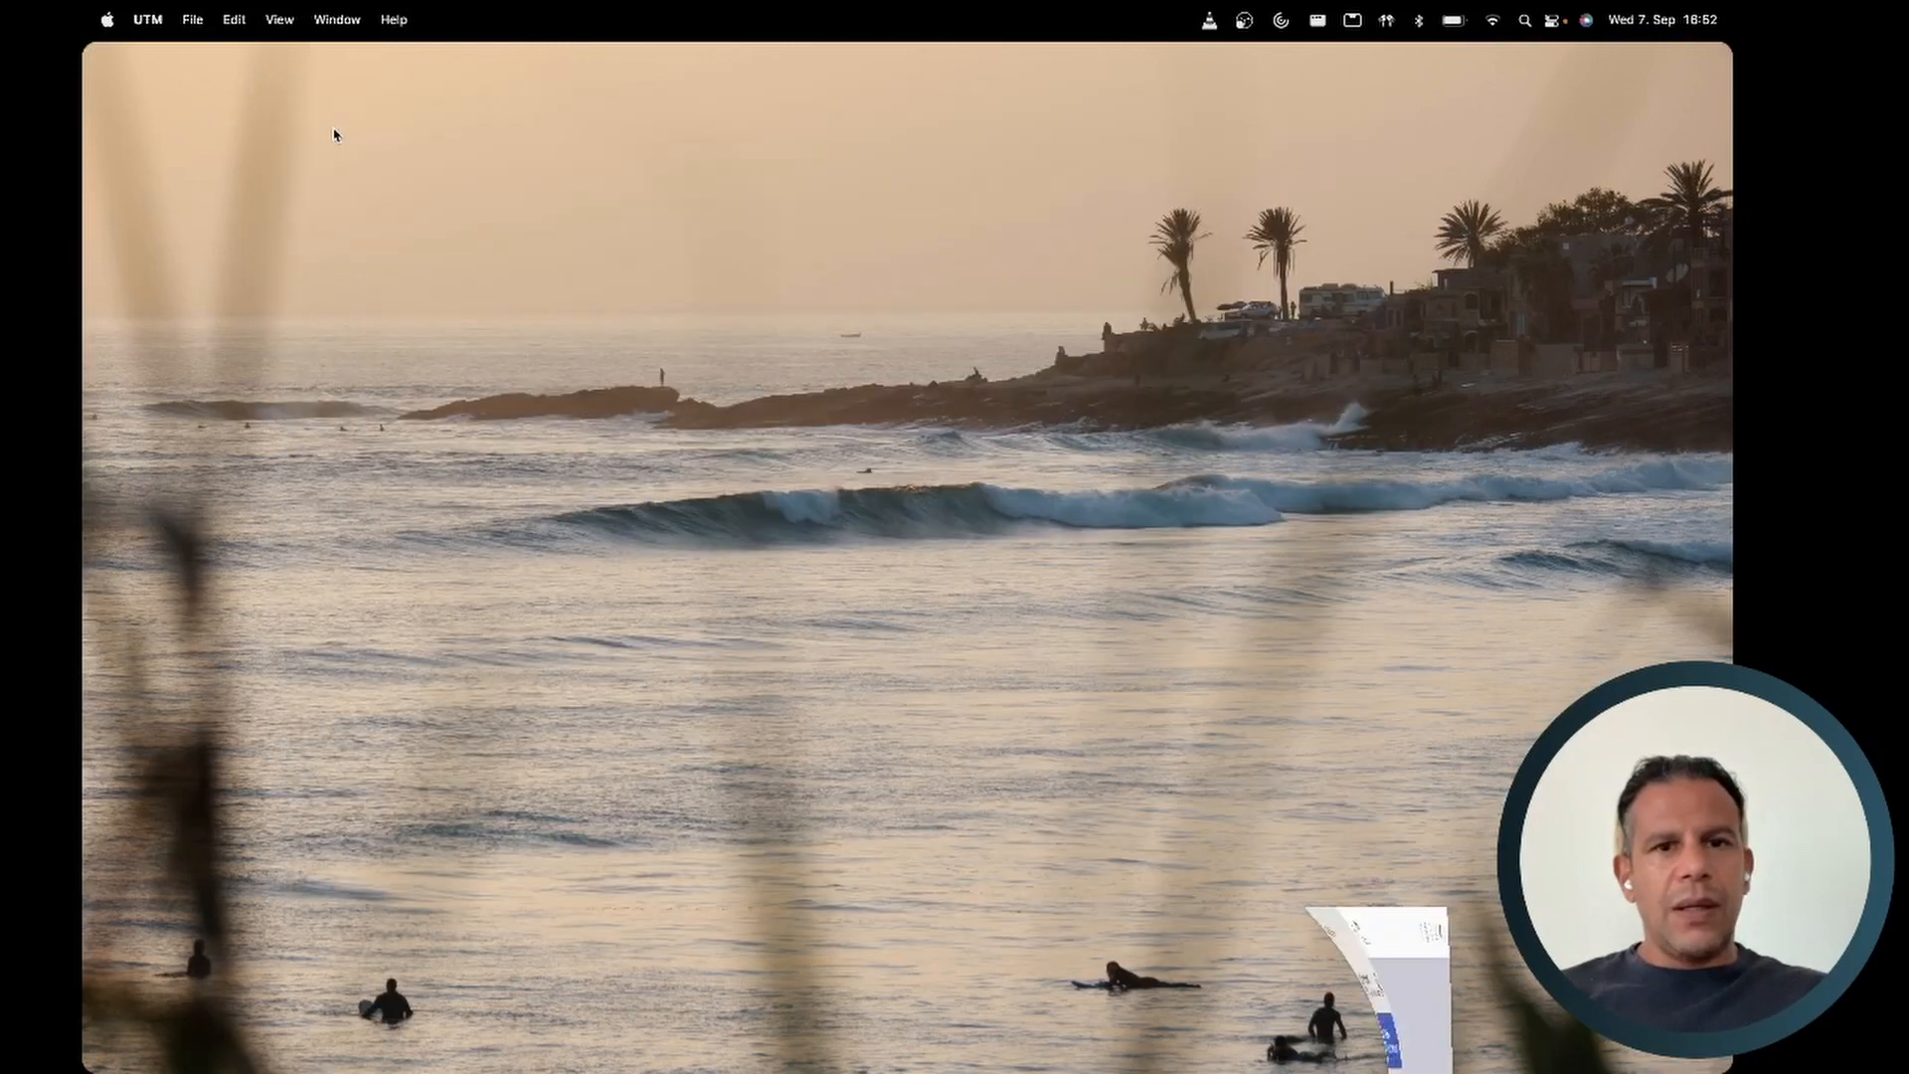
# - Bring only the running Windows virtual machine's window back onto the desktop
pyautogui.moveTo(905, 1056)
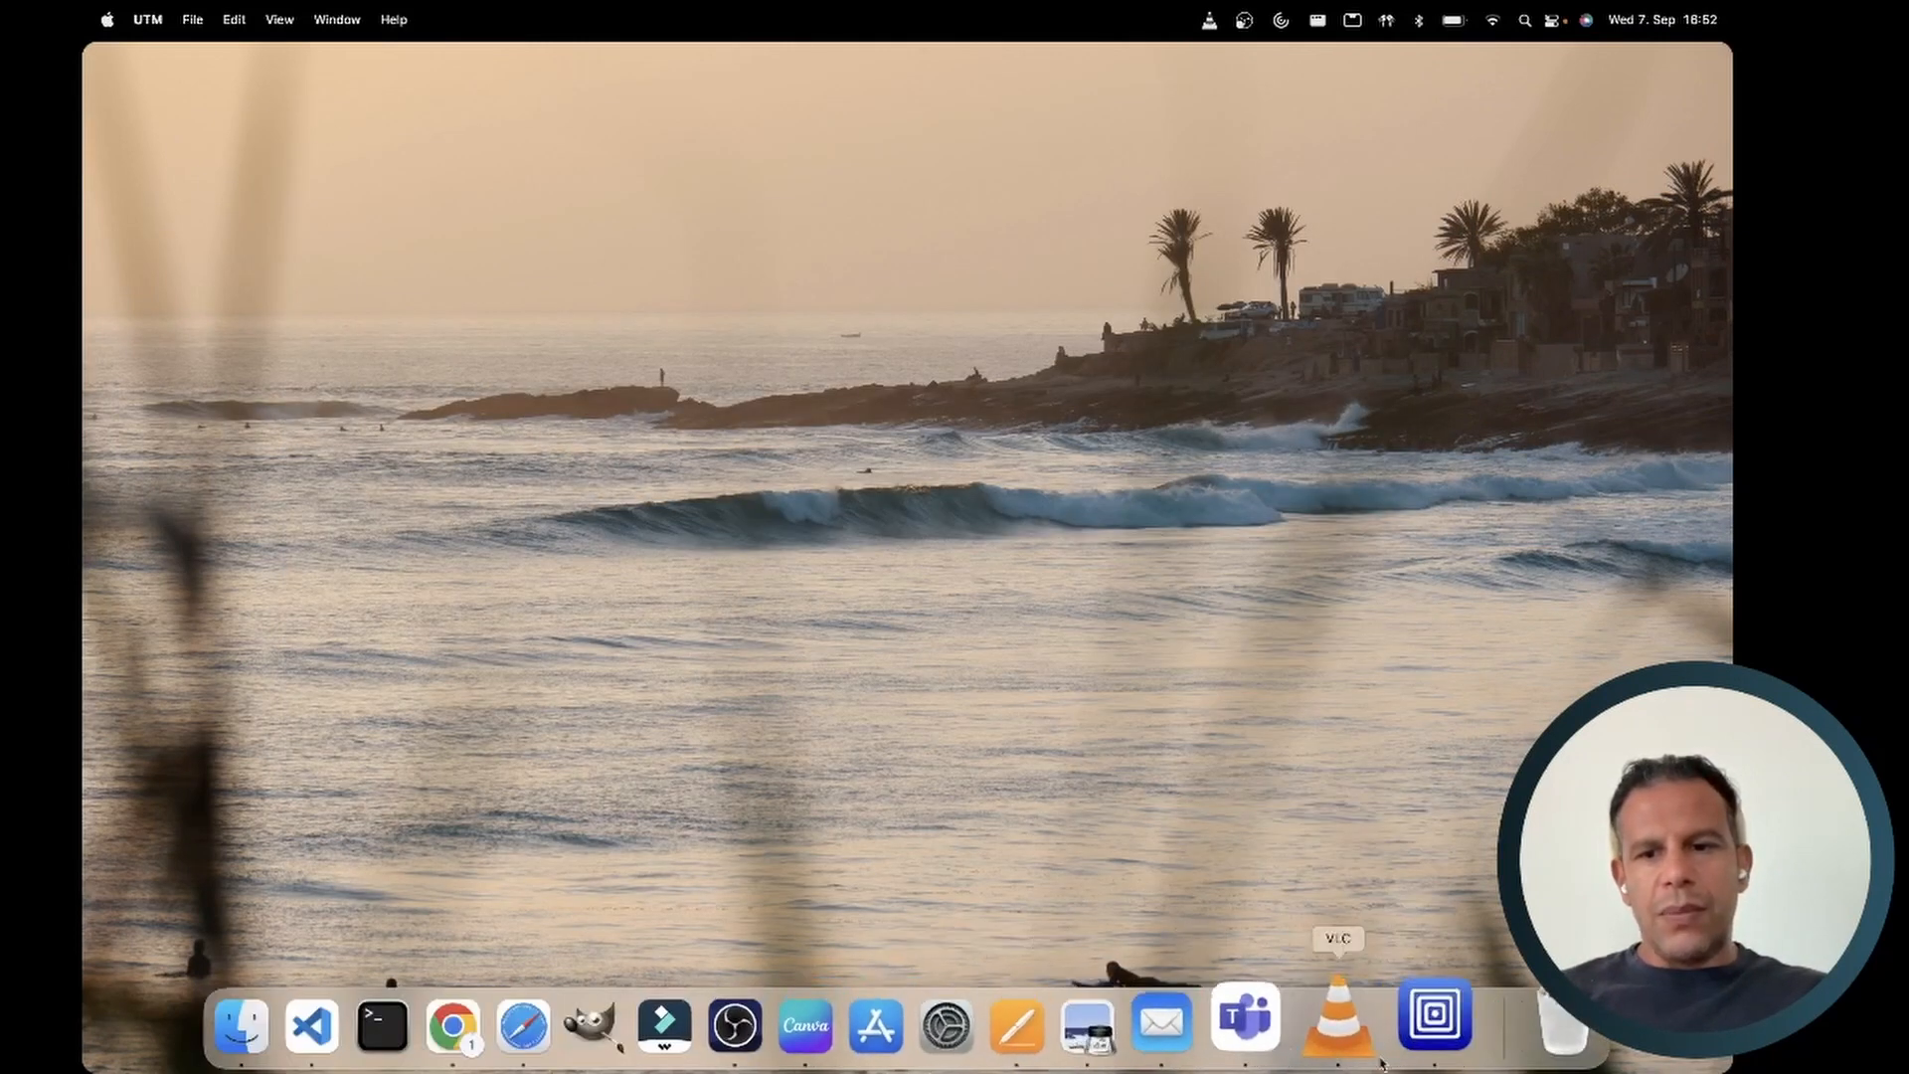
pyautogui.click(1423, 1034)
pyautogui.rightClick(1424, 1037)
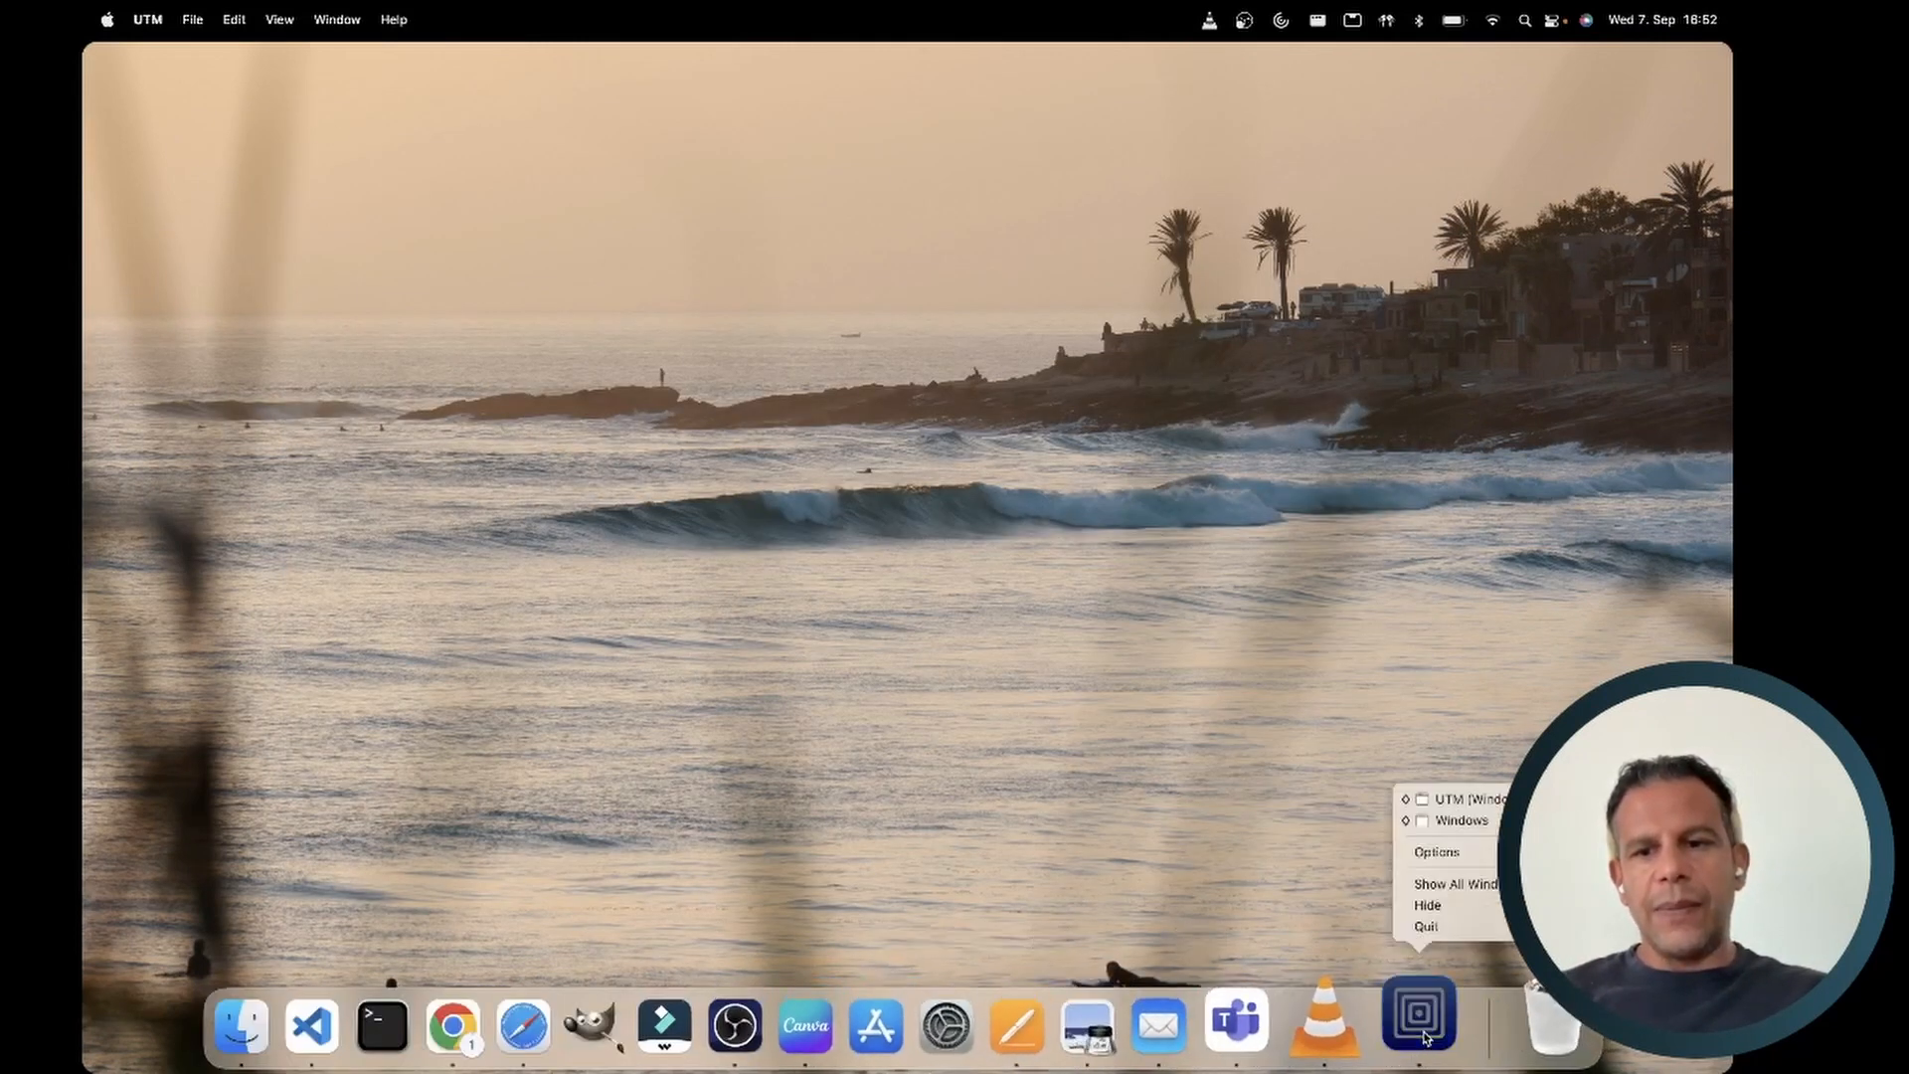
pyautogui.click(1461, 821)
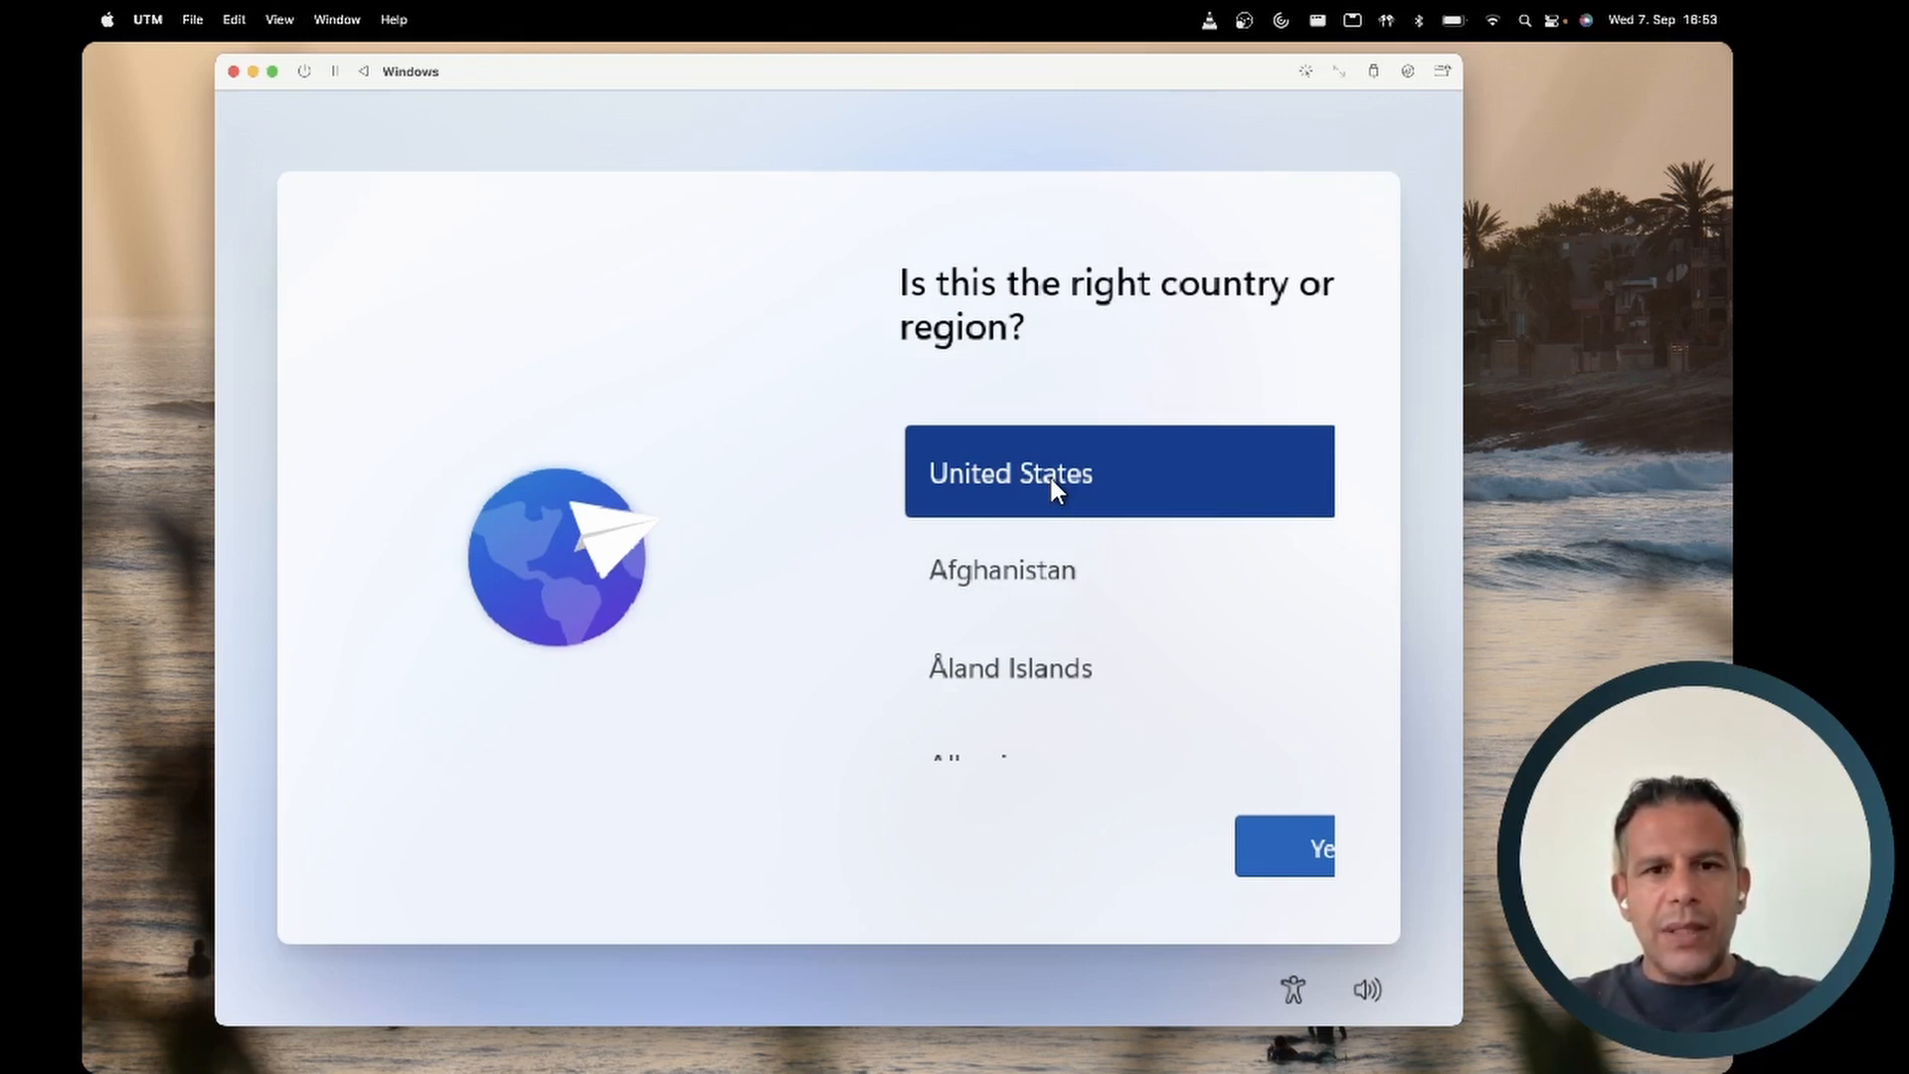
# - Choose Germany as the country or region in Windows setup and confirm it
pyautogui.press('Down')
pyautogui.press('Down')
pyautogui.press('Down')
pyautogui.press('Down')
pyautogui.press('Down')
pyautogui.press('Down')
pyautogui.press('Down')
pyautogui.press('Down')
pyautogui.press('Down')
pyautogui.press('Down')
pyautogui.press('Down')
pyautogui.press('Down')
pyautogui.press('Down')
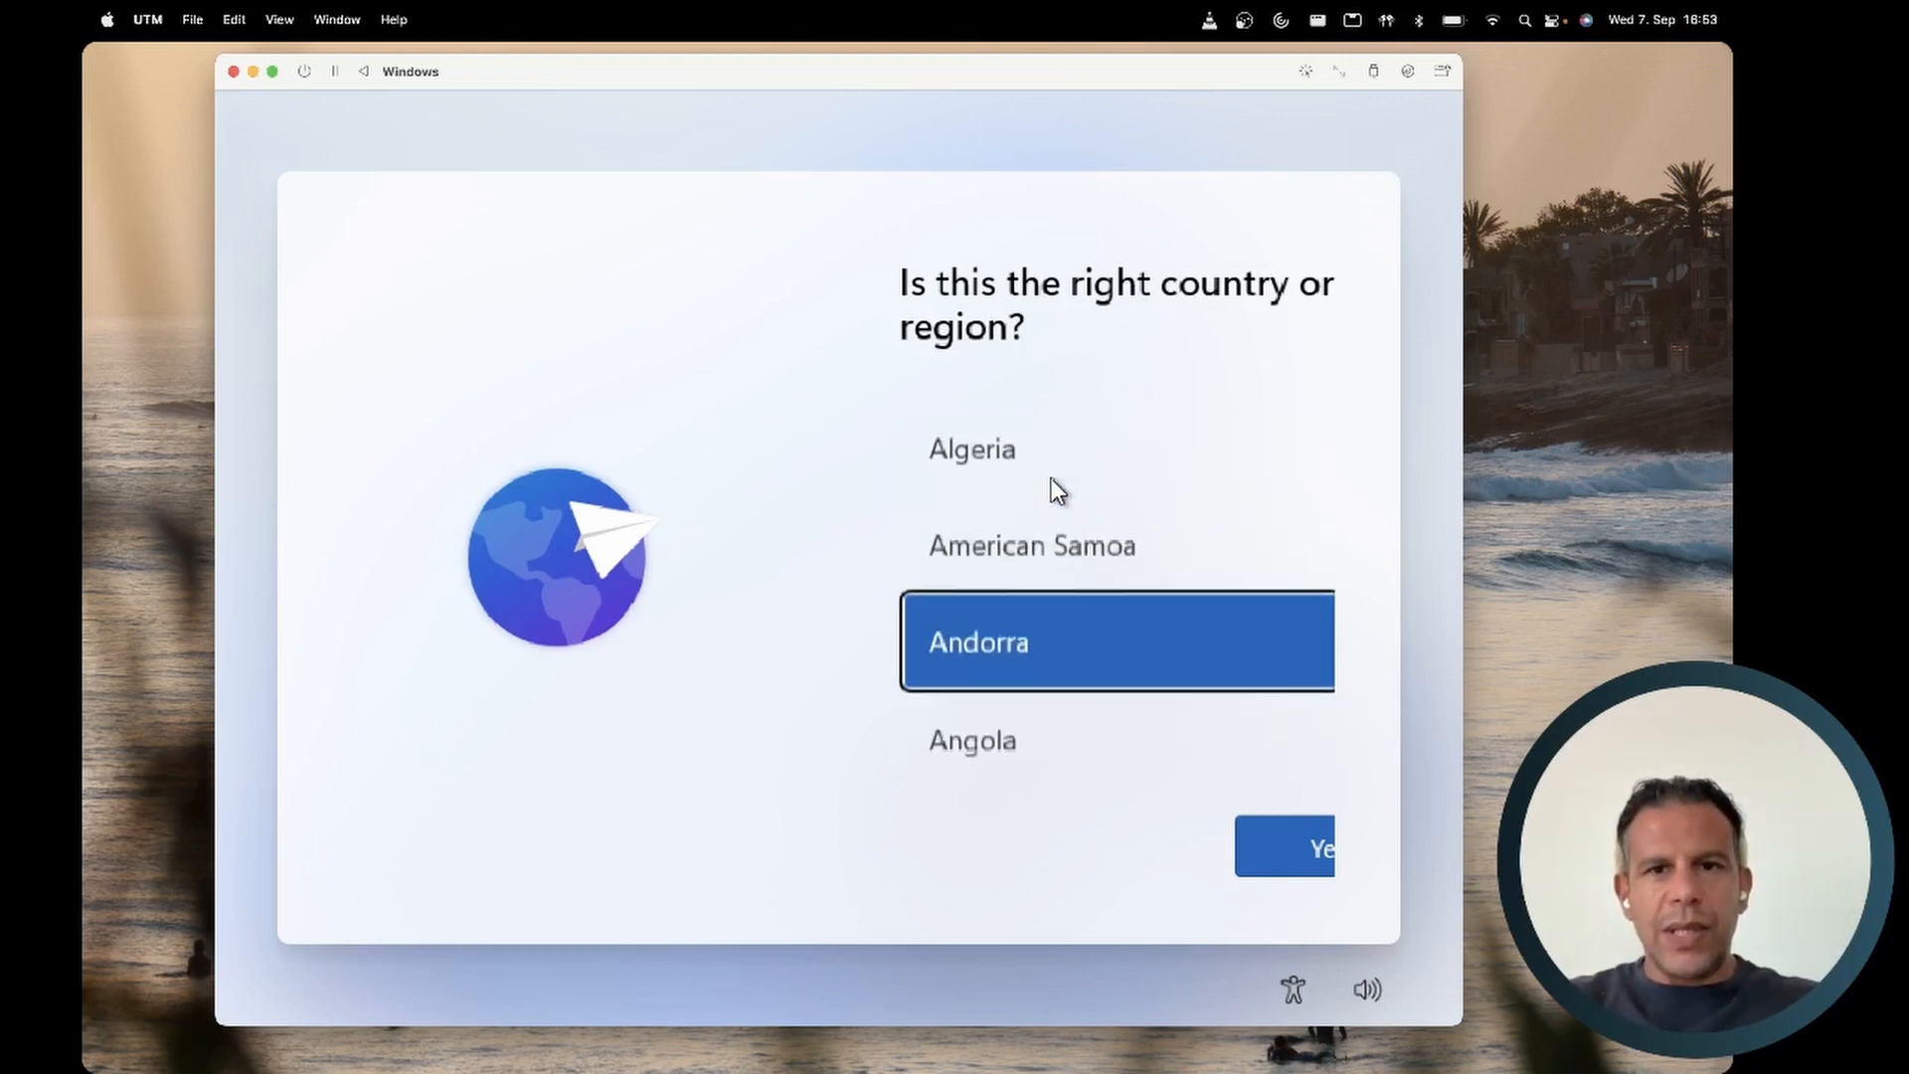
pyautogui.press('Down')
pyautogui.press('Down')
pyautogui.press('Down')
pyautogui.press('Down')
pyautogui.press('Down')
pyautogui.press('Down')
pyautogui.press('Down')
pyautogui.press('Down')
pyautogui.press('Down')
pyautogui.press('Down')
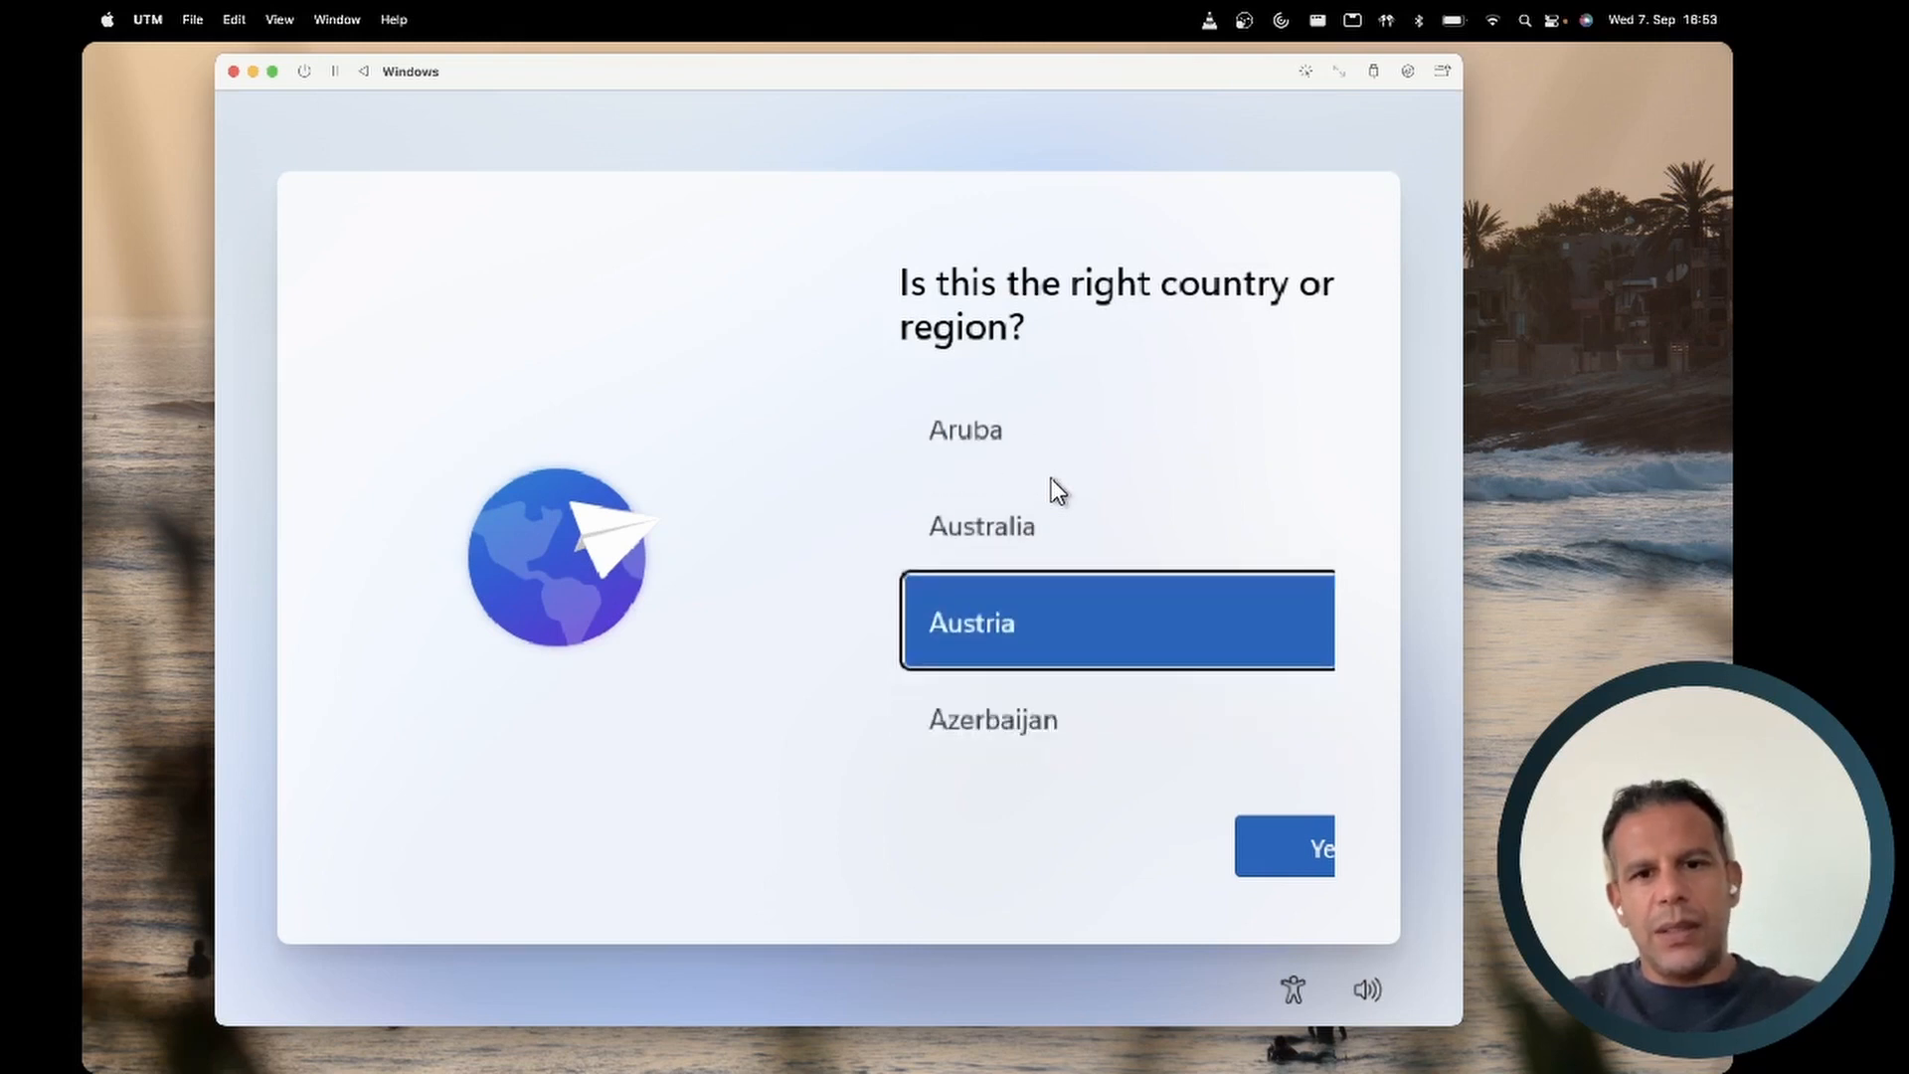
pyautogui.press('Down')
pyautogui.press('Down')
pyautogui.press('Down')
pyautogui.press('Down')
pyautogui.press('Down')
pyautogui.press('Down')
pyautogui.press('Down')
pyautogui.press('Down')
pyautogui.press('Down')
pyautogui.press('Down')
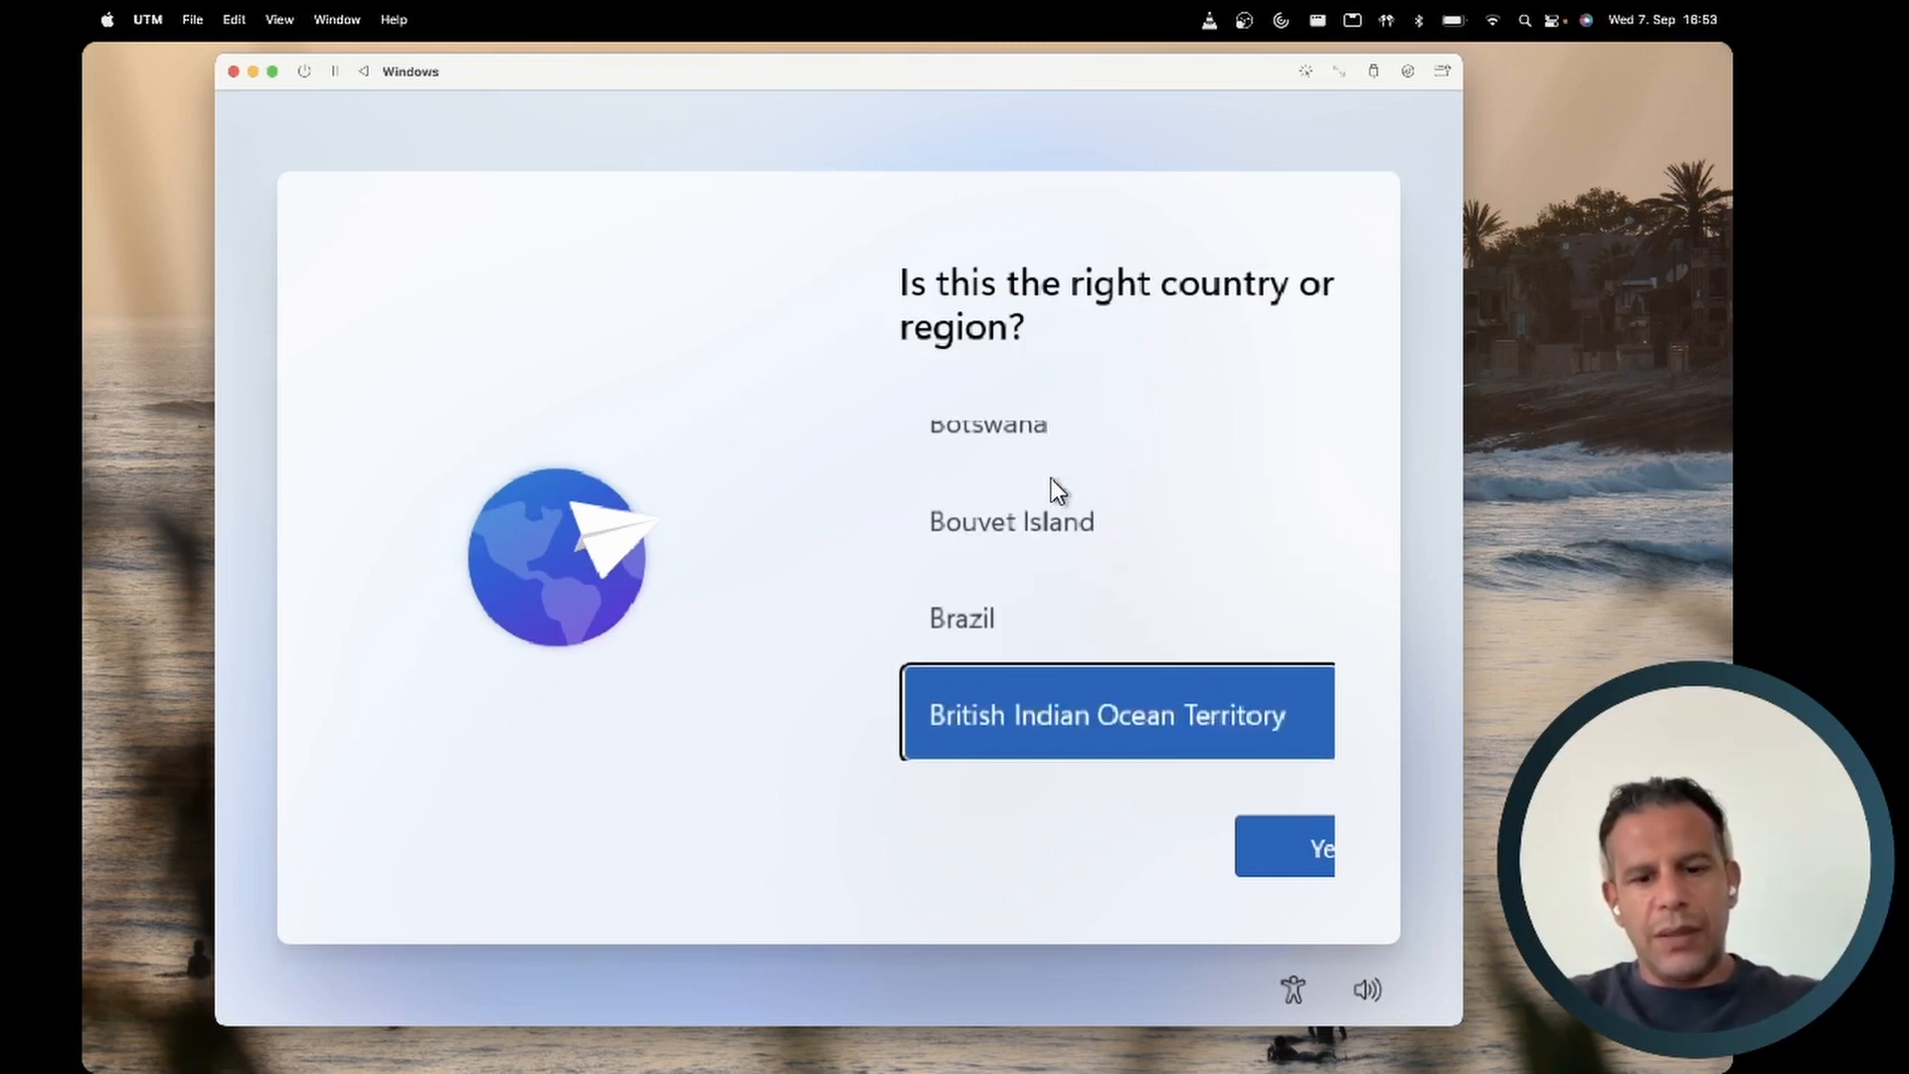
pyautogui.press('Down')
pyautogui.press('Down')
pyautogui.press('Down')
pyautogui.press('Down')
pyautogui.press('Down')
pyautogui.press('Down')
pyautogui.press('Down')
pyautogui.press('Down')
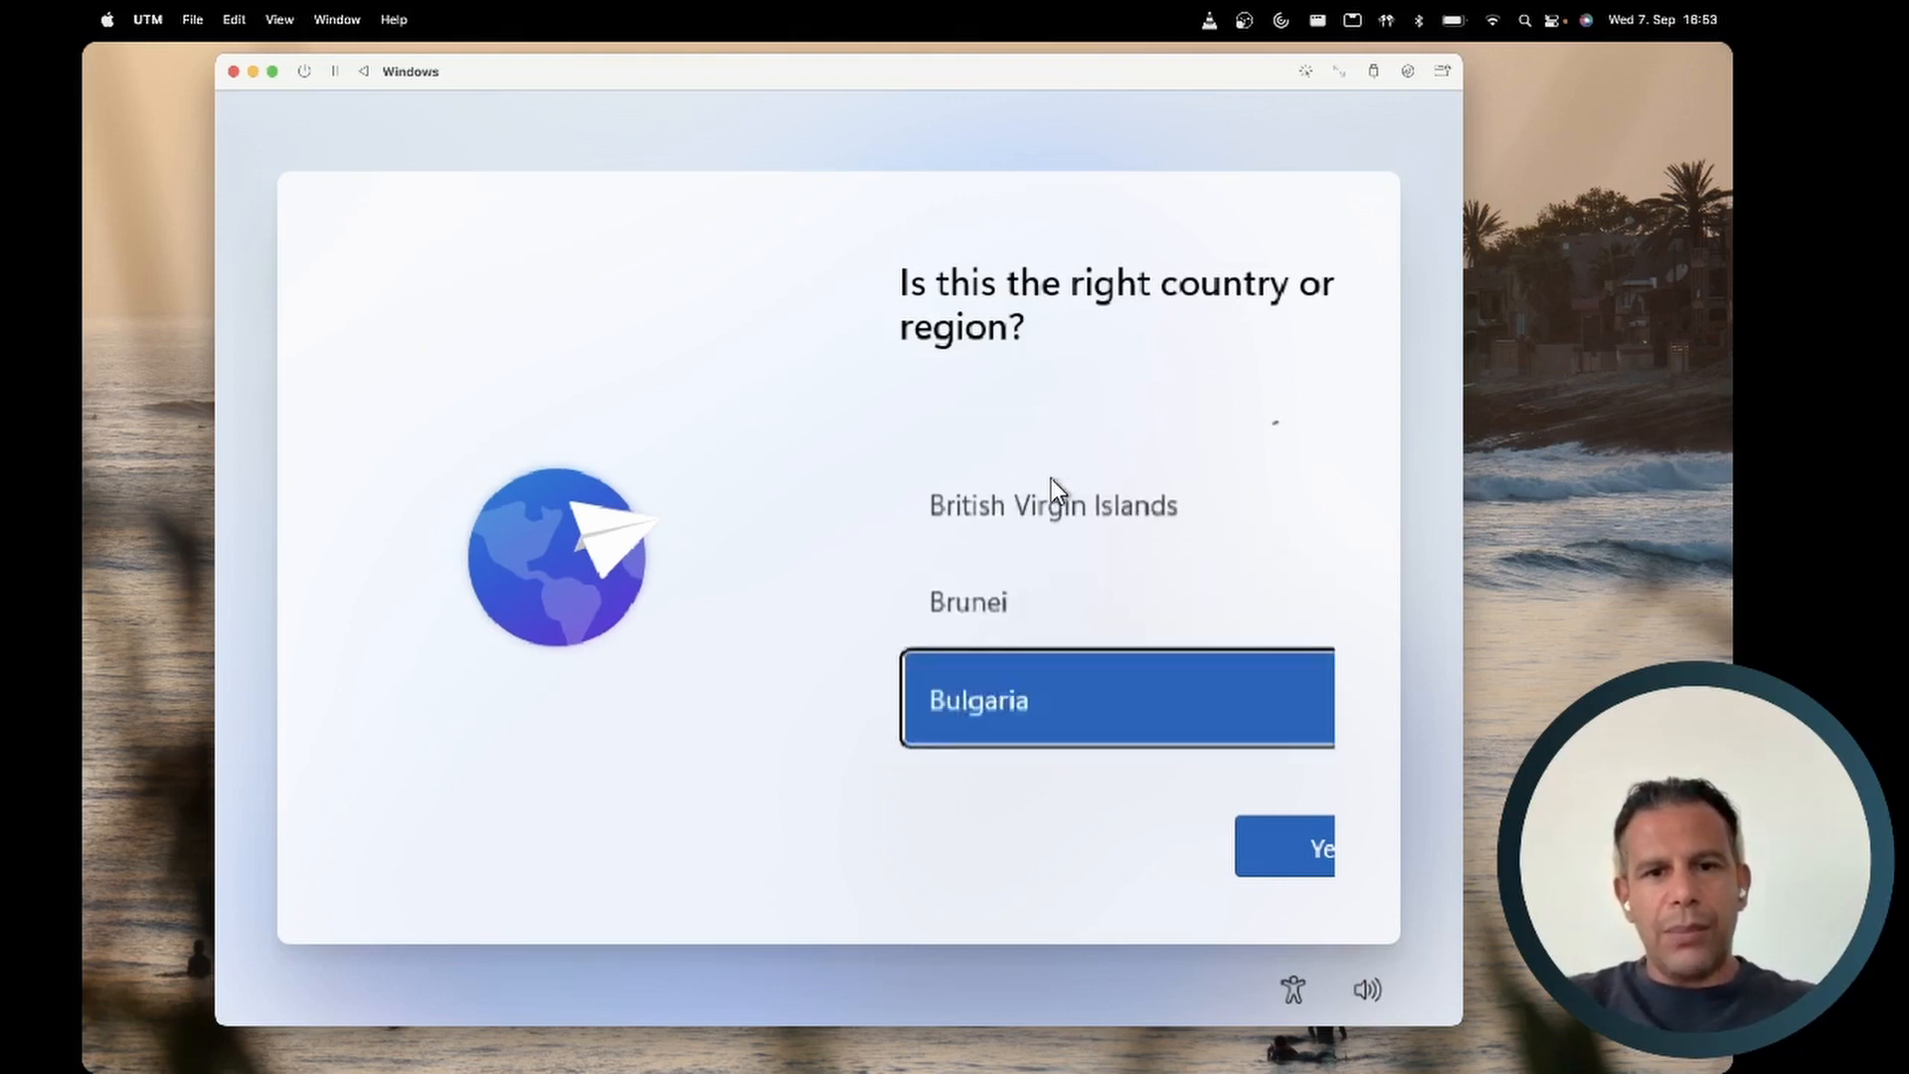
pyautogui.press('Down')
pyautogui.press('Down')
pyautogui.press('Down')
pyautogui.press('Down')
pyautogui.press('Down')
pyautogui.press('Down')
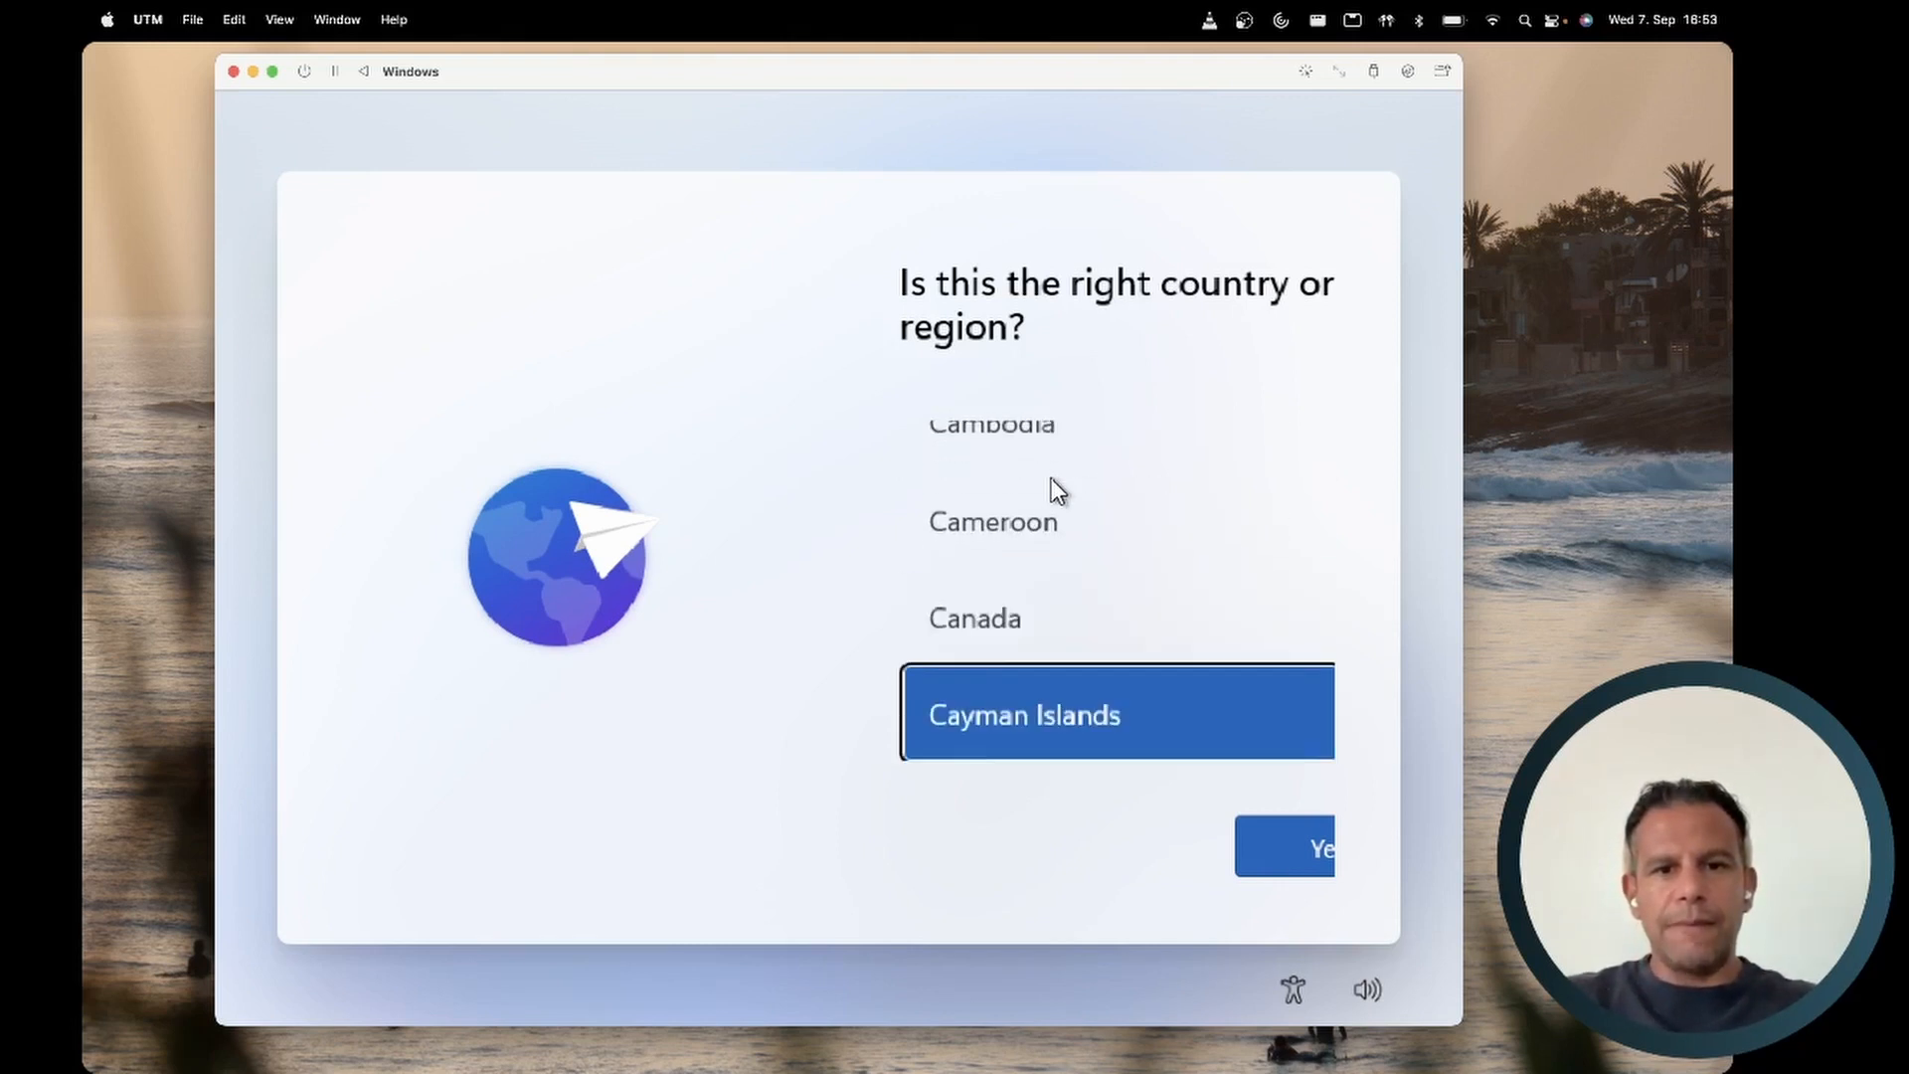
pyautogui.press('Down')
pyautogui.press('Down')
pyautogui.press('Down')
pyautogui.press('Down')
pyautogui.press('Down')
pyautogui.press('Down')
pyautogui.press('Down')
pyautogui.press('Down')
pyautogui.press('Down')
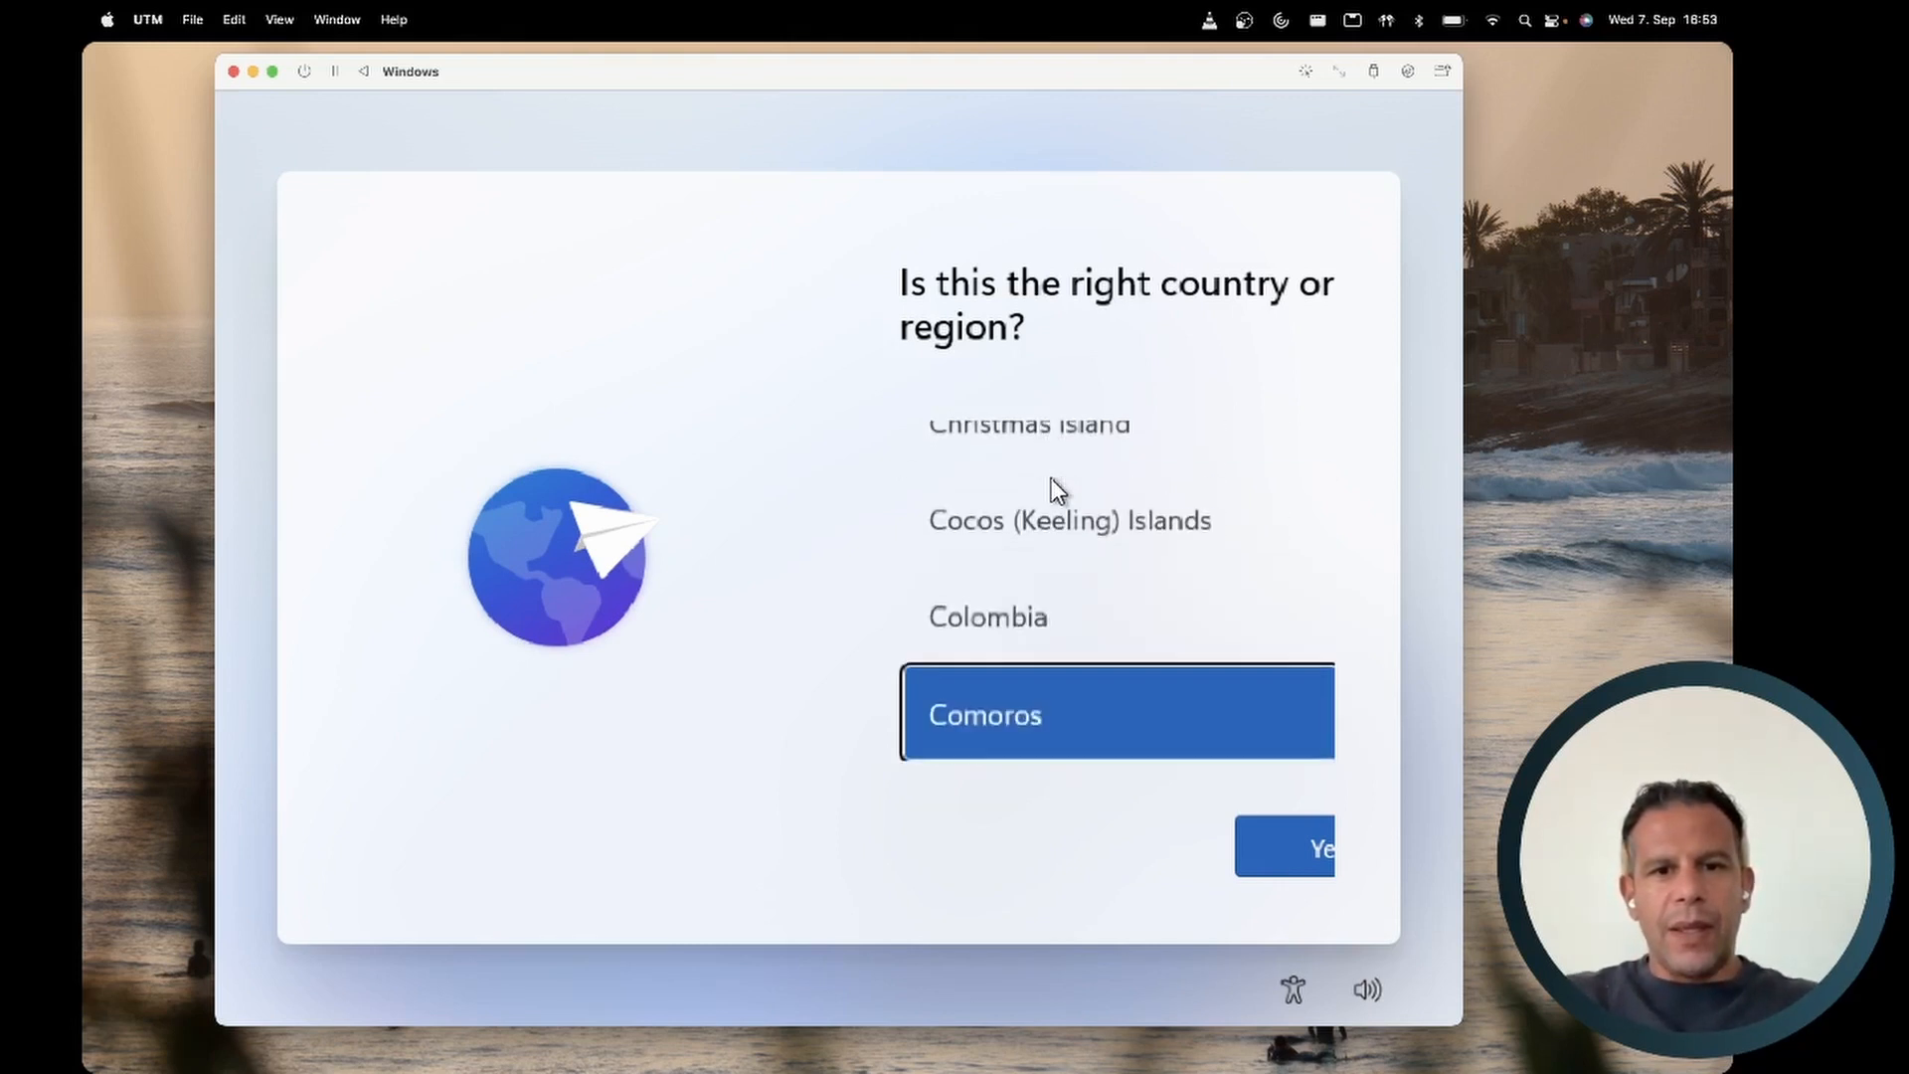
pyautogui.press('Down')
pyautogui.press('Down')
pyautogui.press('Down')
pyautogui.press('Down')
pyautogui.press('Down')
pyautogui.press('Down')
pyautogui.press('Down')
pyautogui.press('Down')
pyautogui.press('Down')
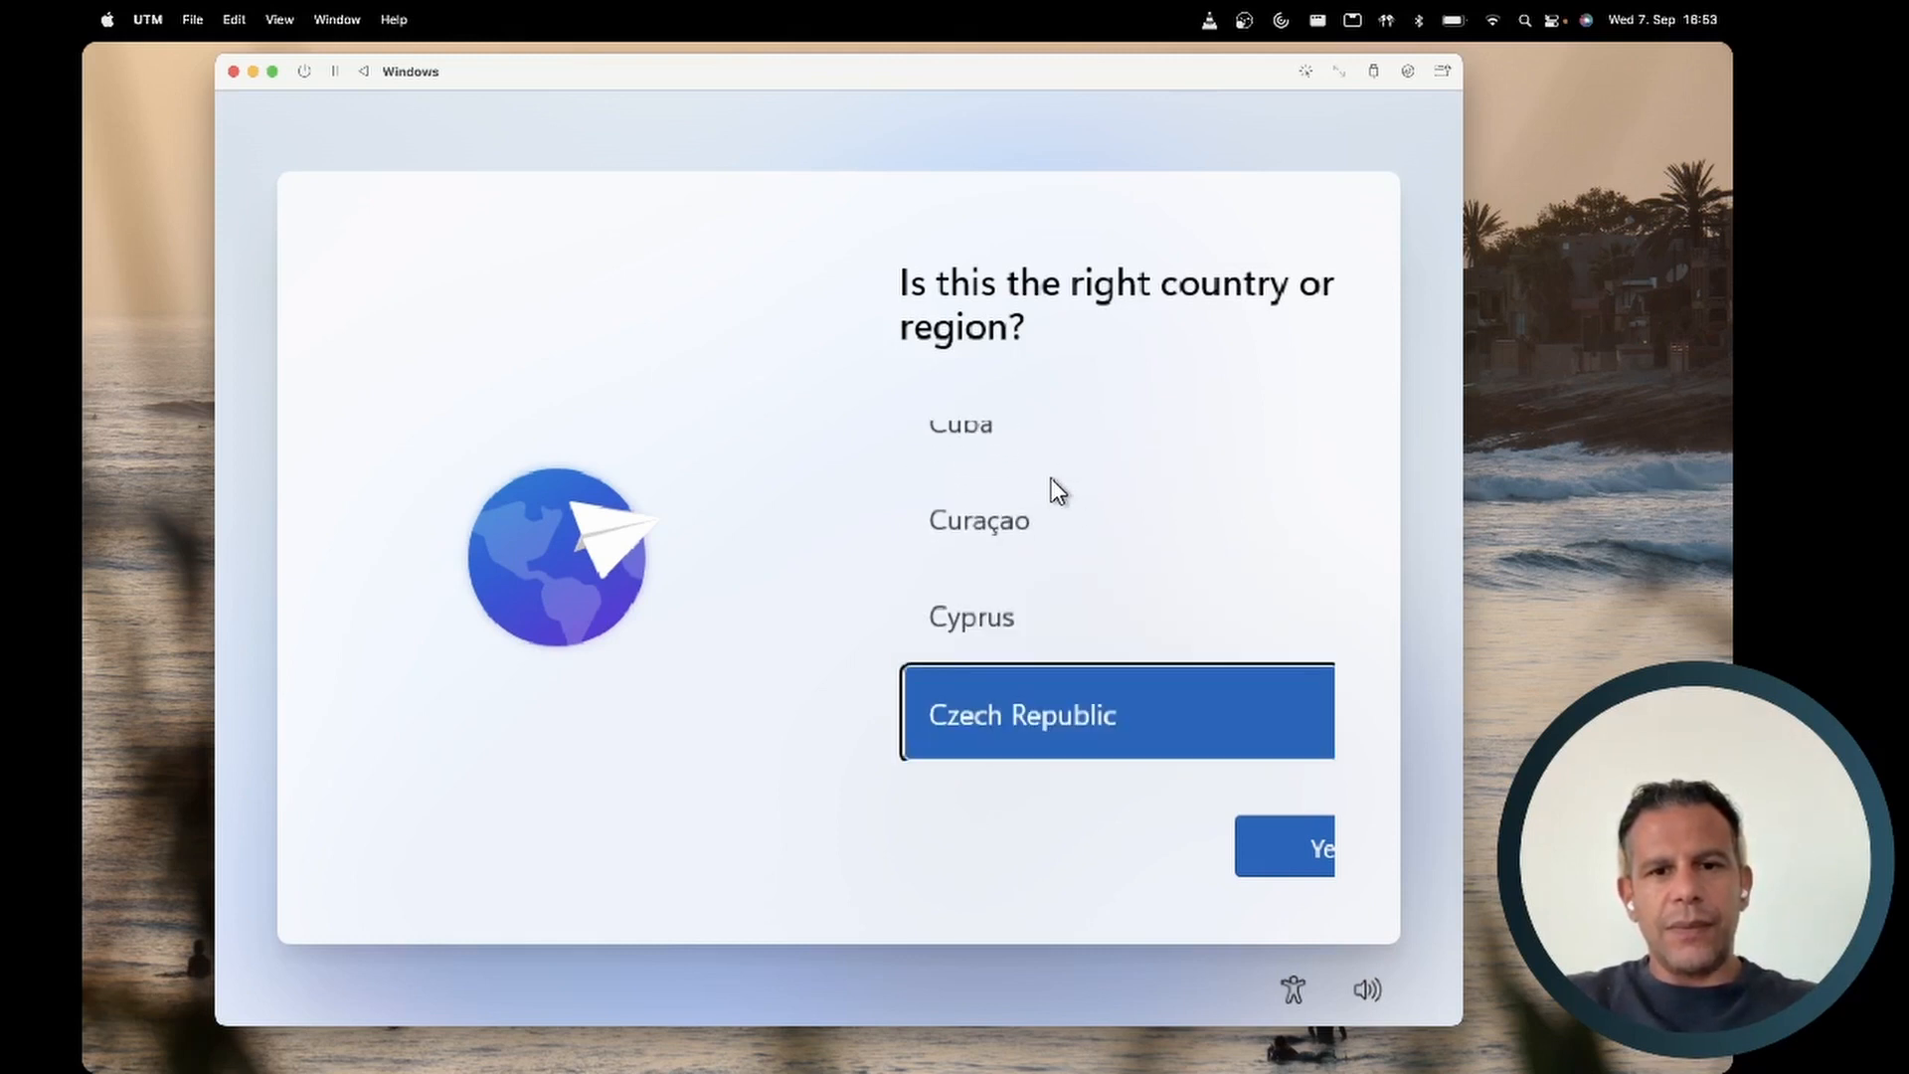
pyautogui.press('Down')
pyautogui.press('Down')
pyautogui.press('Down')
pyautogui.press('Down')
pyautogui.press('Down')
pyautogui.press('Down')
pyautogui.press('Down')
pyautogui.press('Down')
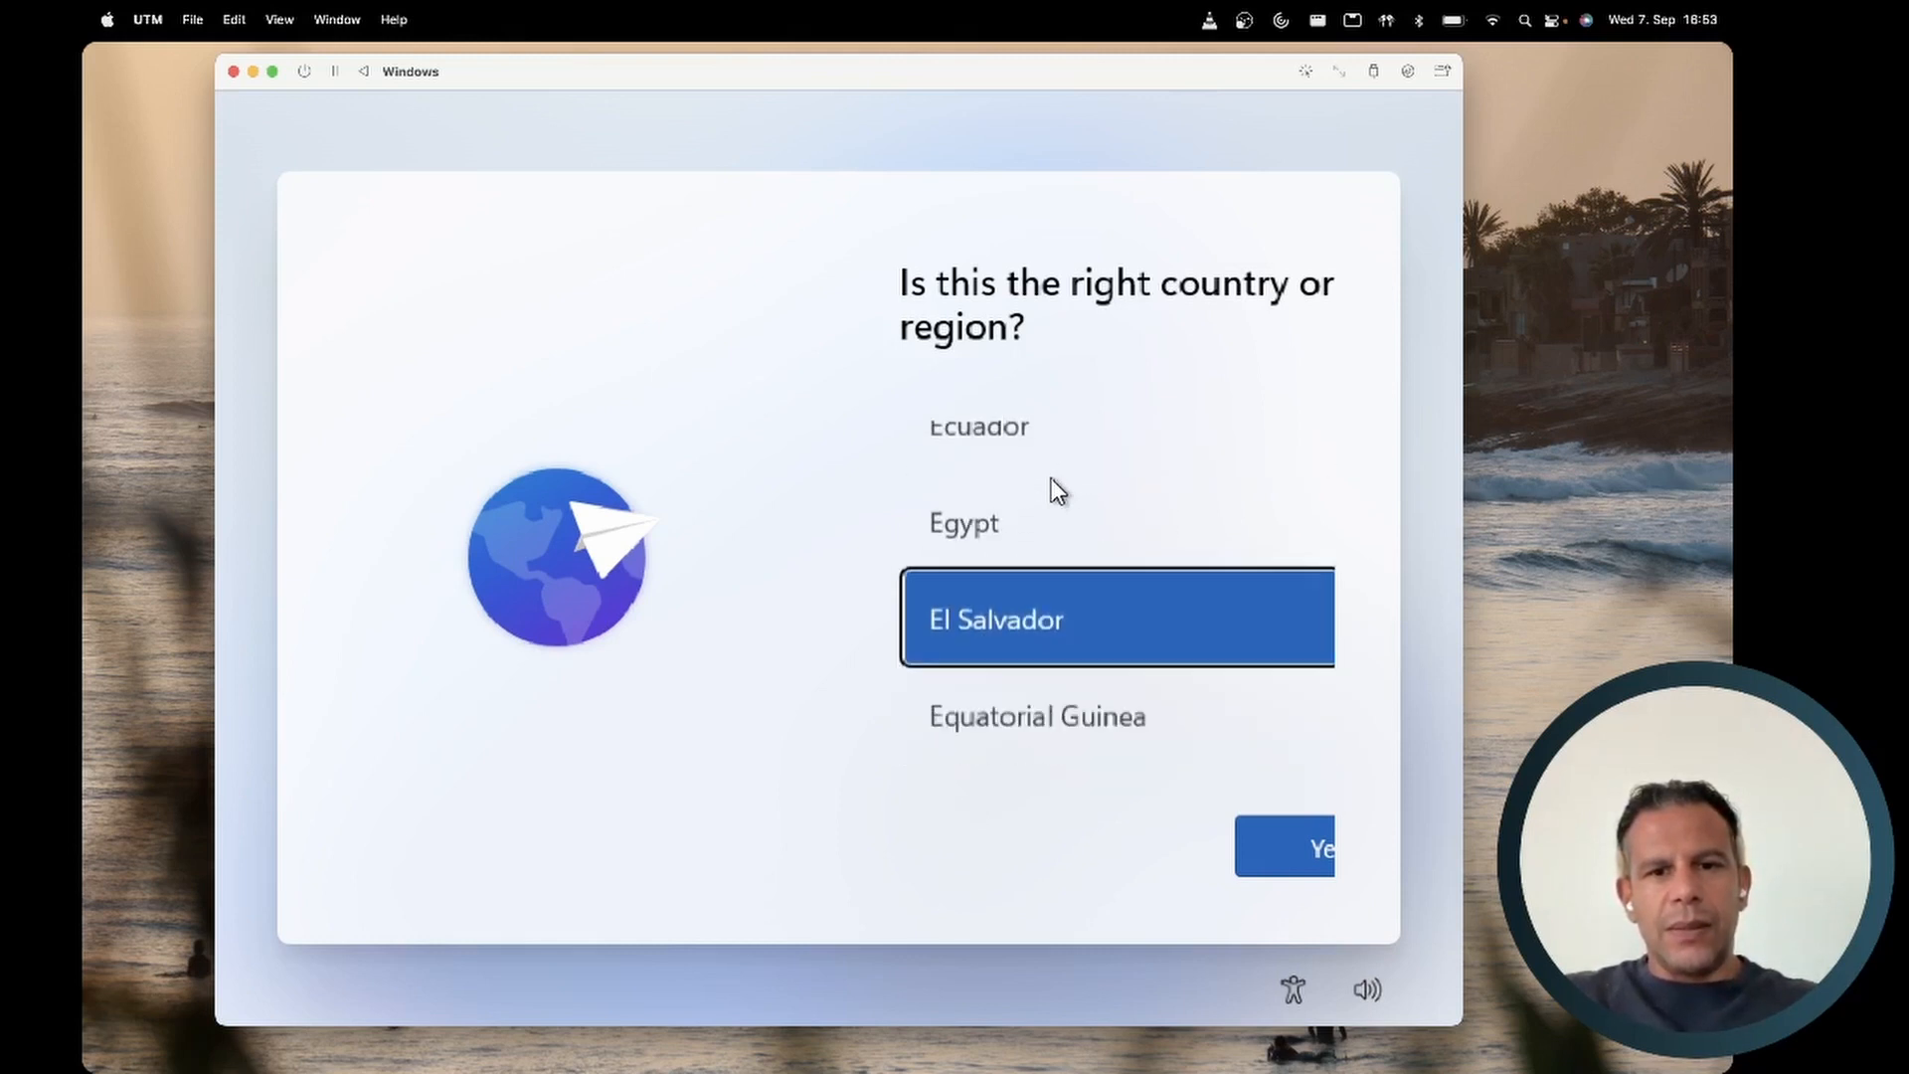
pyautogui.press('Down')
pyautogui.press('Down')
pyautogui.press('Down')
pyautogui.press('Down')
pyautogui.press('Down')
pyautogui.press('Down')
pyautogui.press('Down')
pyautogui.press('Down')
pyautogui.press('Down')
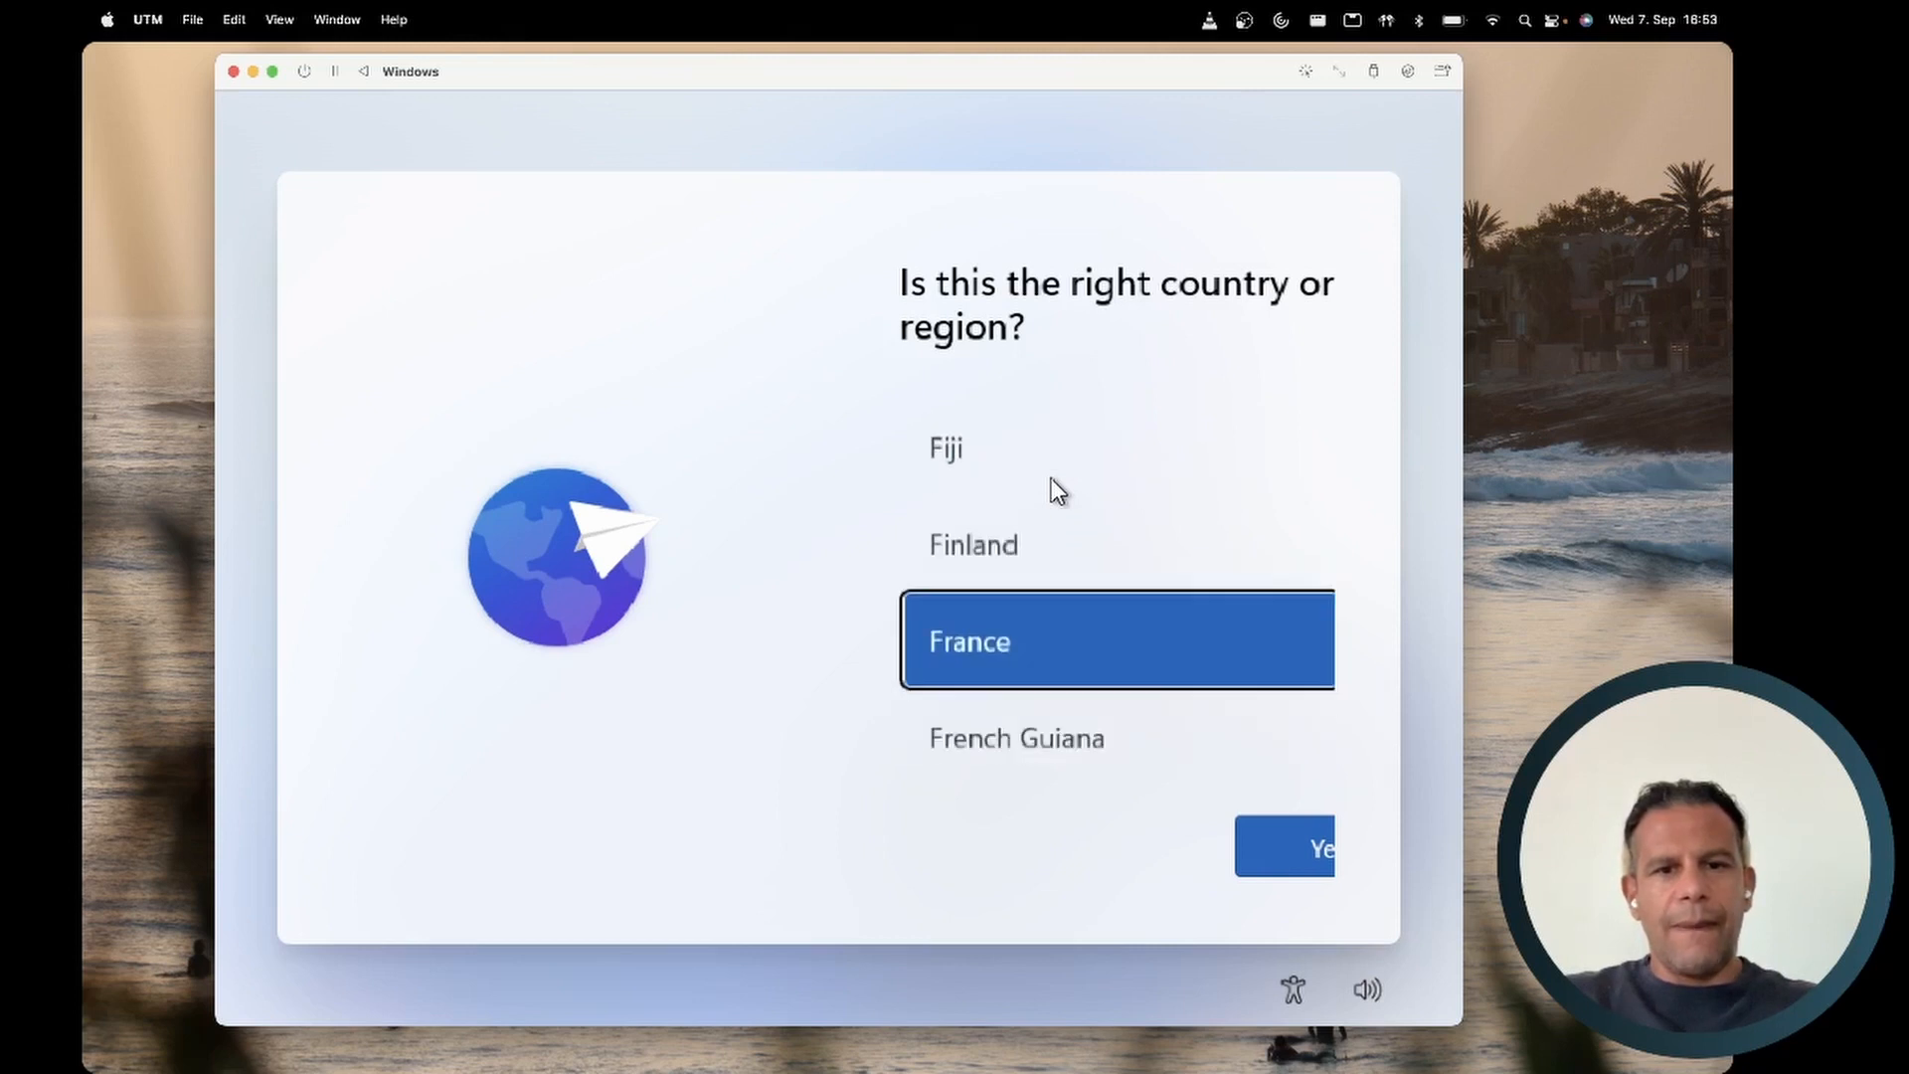
pyautogui.press('Down')
pyautogui.press('Down')
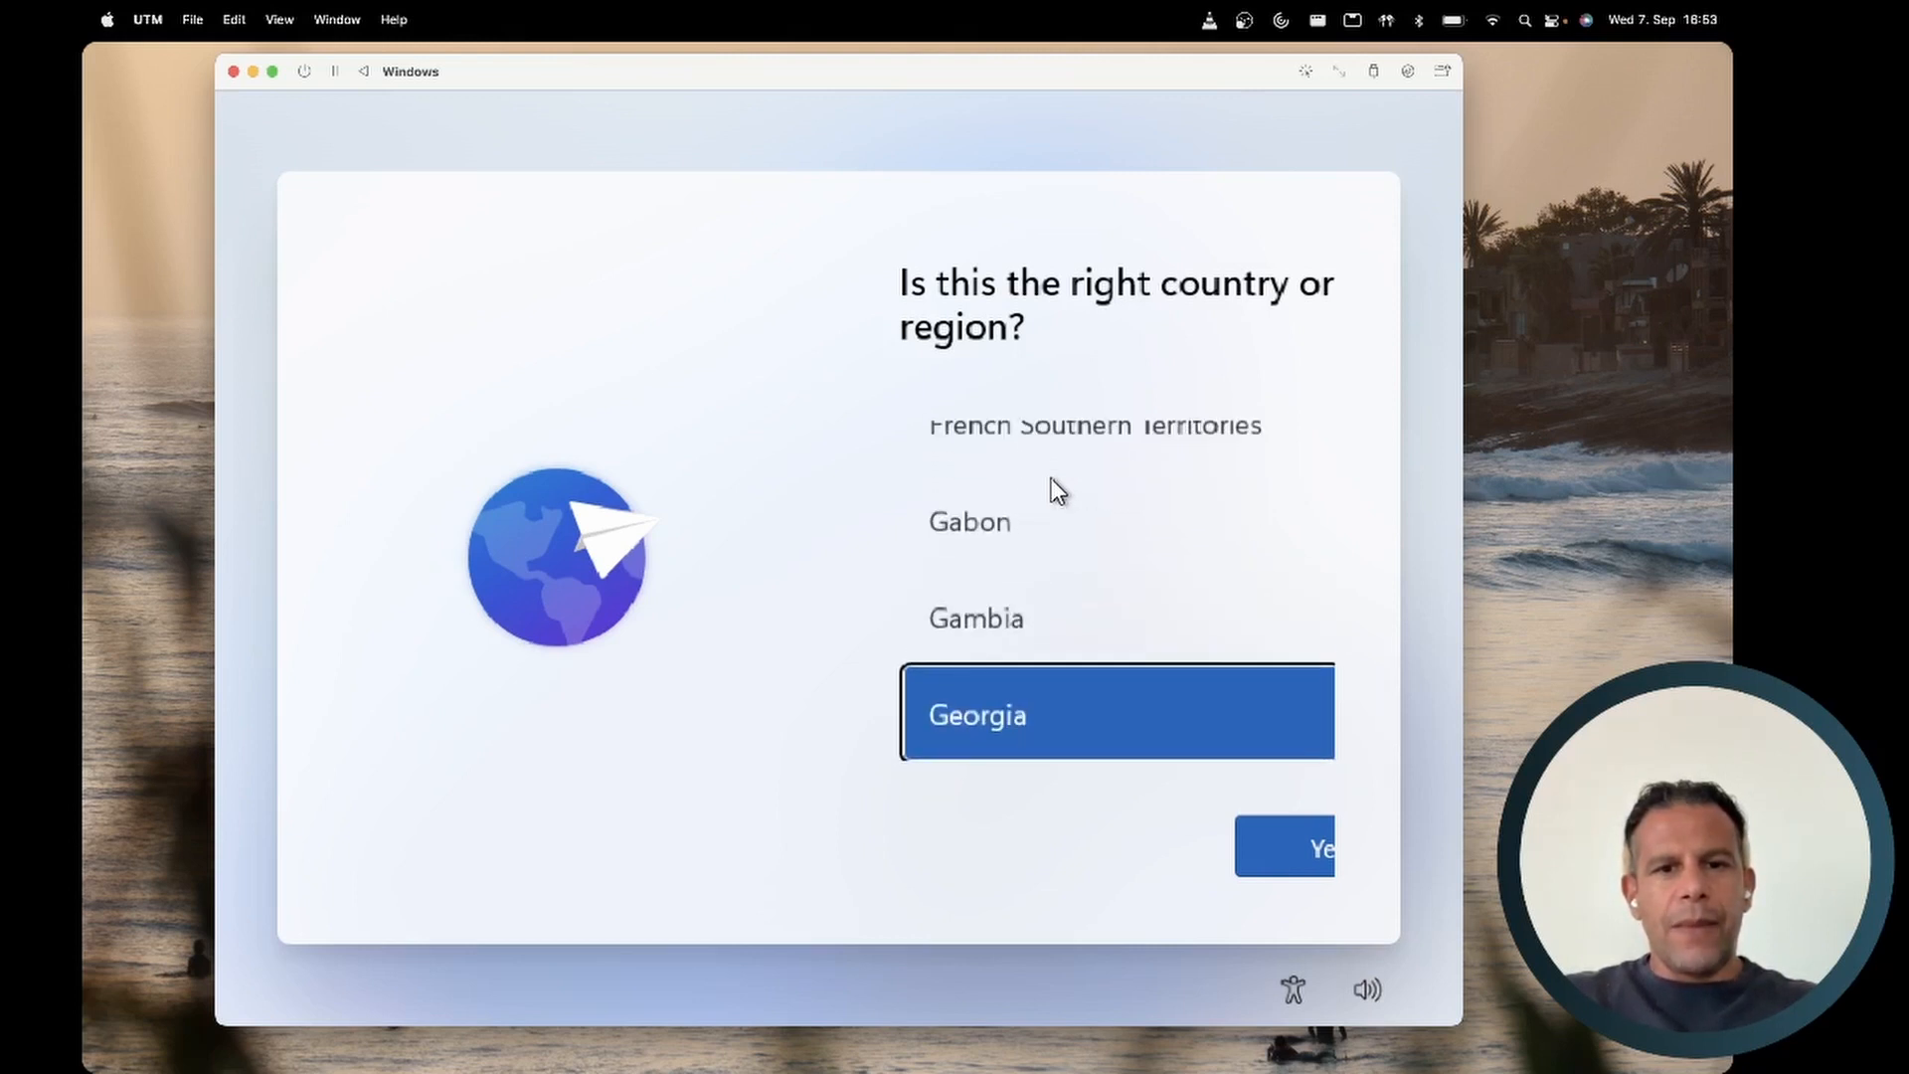
pyautogui.press('Up')
pyautogui.press('Down')
pyautogui.press('Down')
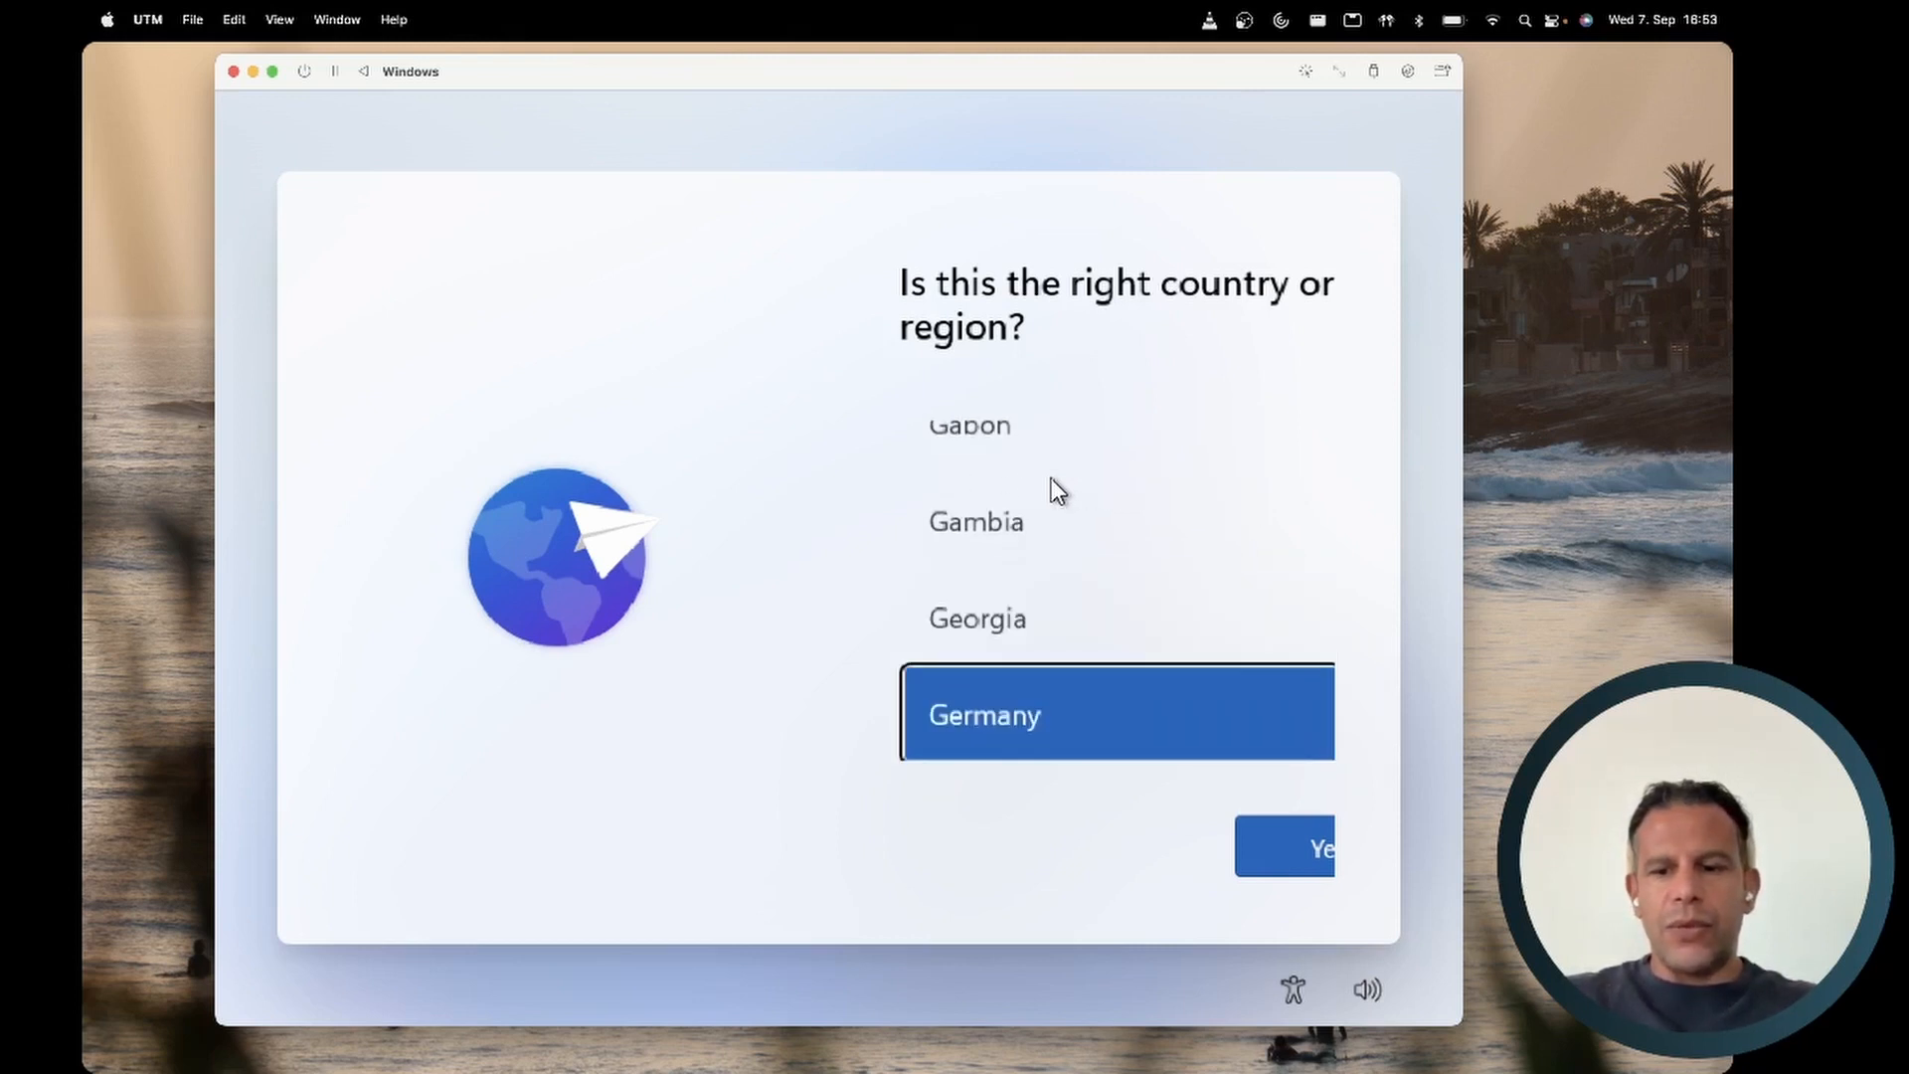
pyautogui.press('Return')
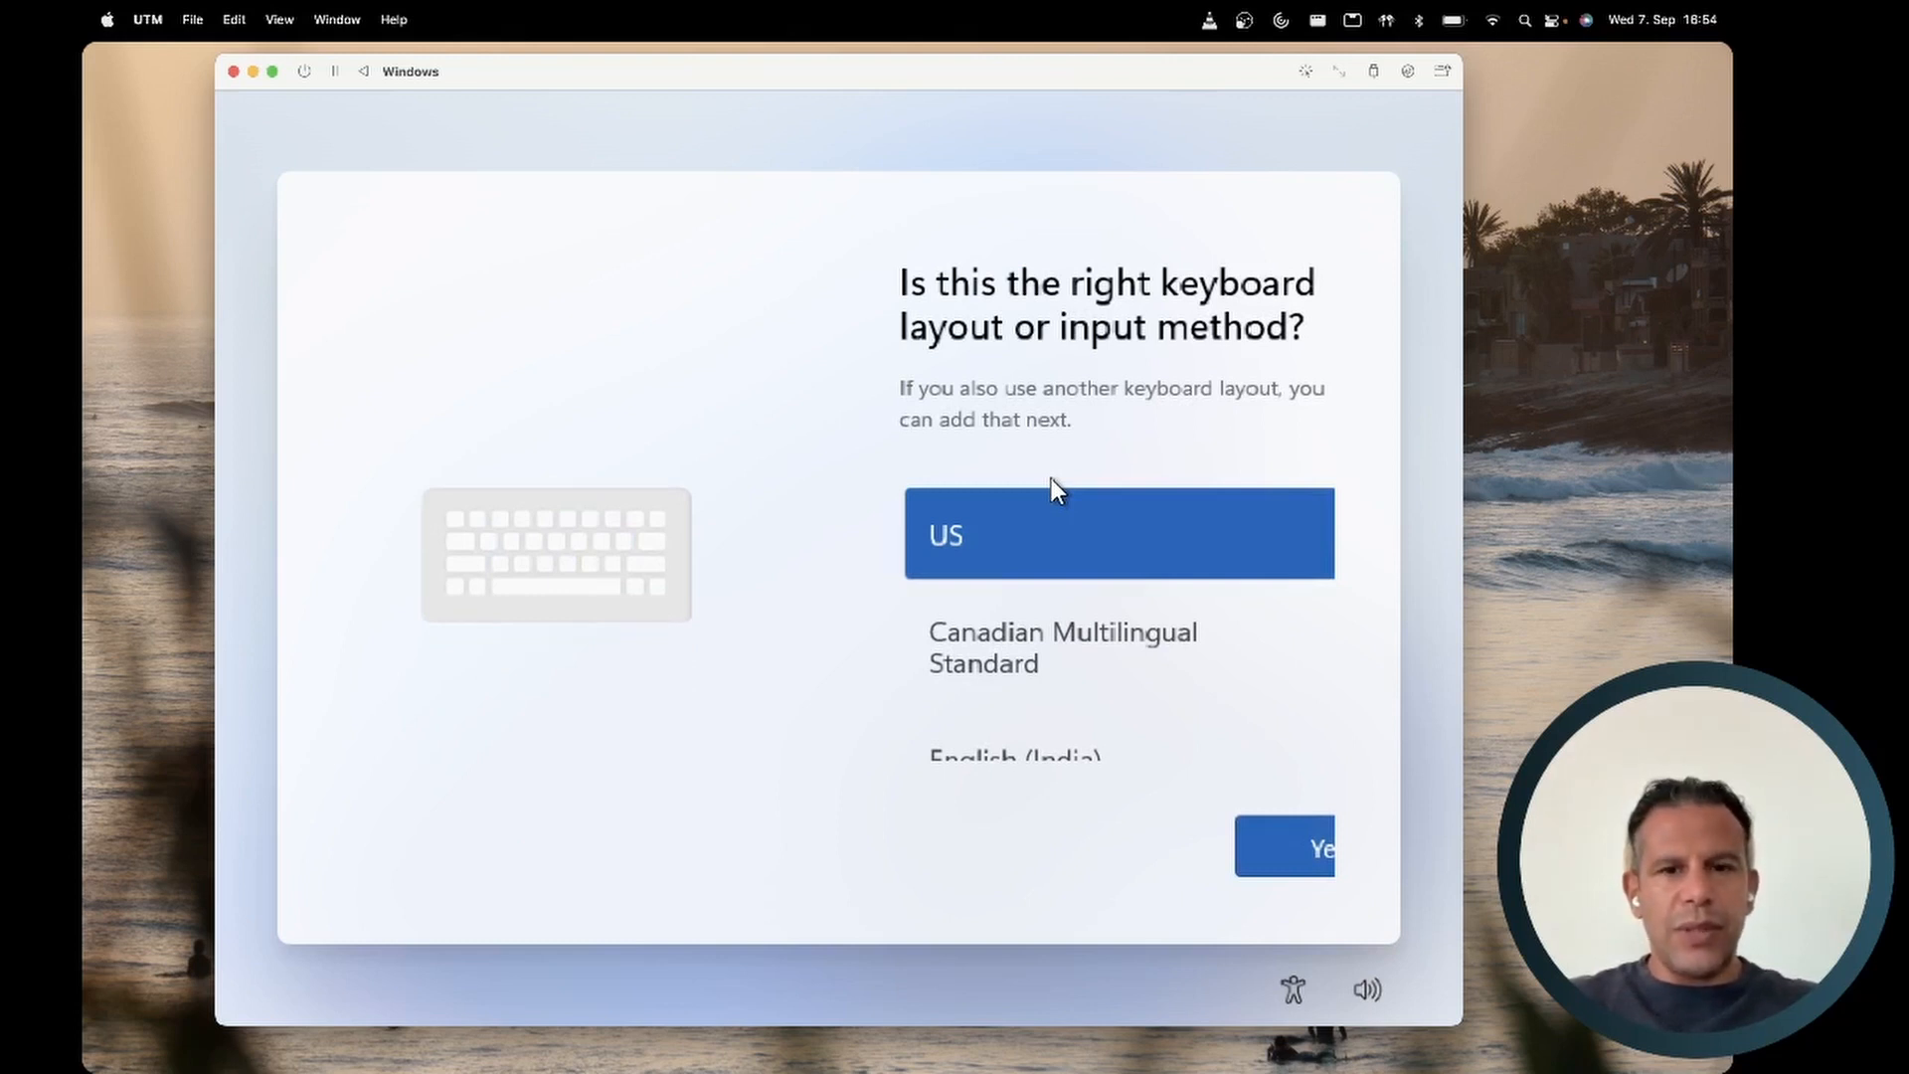
# - Choose the German keyboard layout and skip adding a second keyboard layout
pyautogui.press('Down')
pyautogui.press('Down')
pyautogui.press('Down')
pyautogui.press('Down')
pyautogui.press('Down')
pyautogui.press('Down')
pyautogui.press('Down')
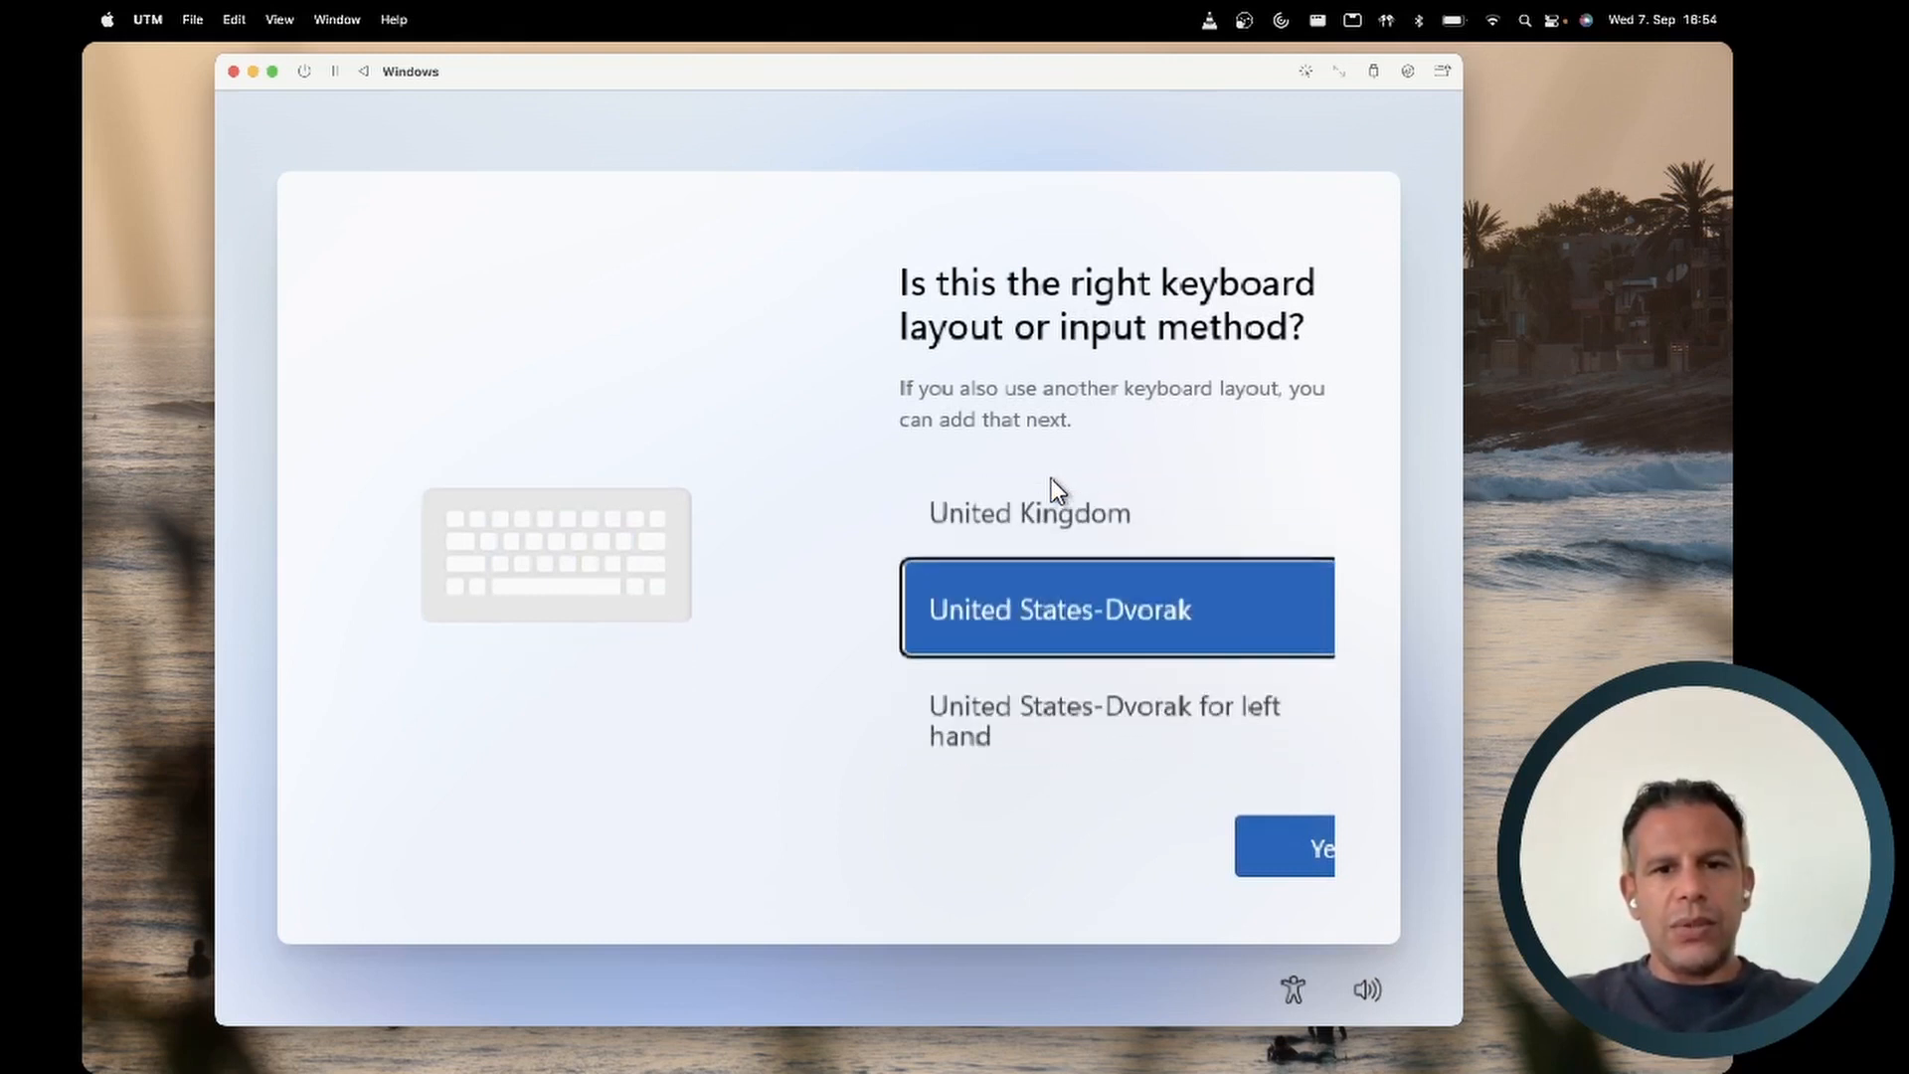
pyautogui.press('Down')
pyautogui.press('Down')
pyautogui.press('Down')
pyautogui.press('Down')
pyautogui.press('Down')
pyautogui.press('Down')
pyautogui.press('Down')
pyautogui.press('Down')
pyautogui.press('Down')
pyautogui.press('Down')
pyautogui.press('Down')
pyautogui.press('Down')
pyautogui.press('Down')
pyautogui.press('Down')
pyautogui.press('Down')
pyautogui.press('Down')
pyautogui.press('Down')
pyautogui.press('Down')
pyautogui.press('Down')
pyautogui.press('Down')
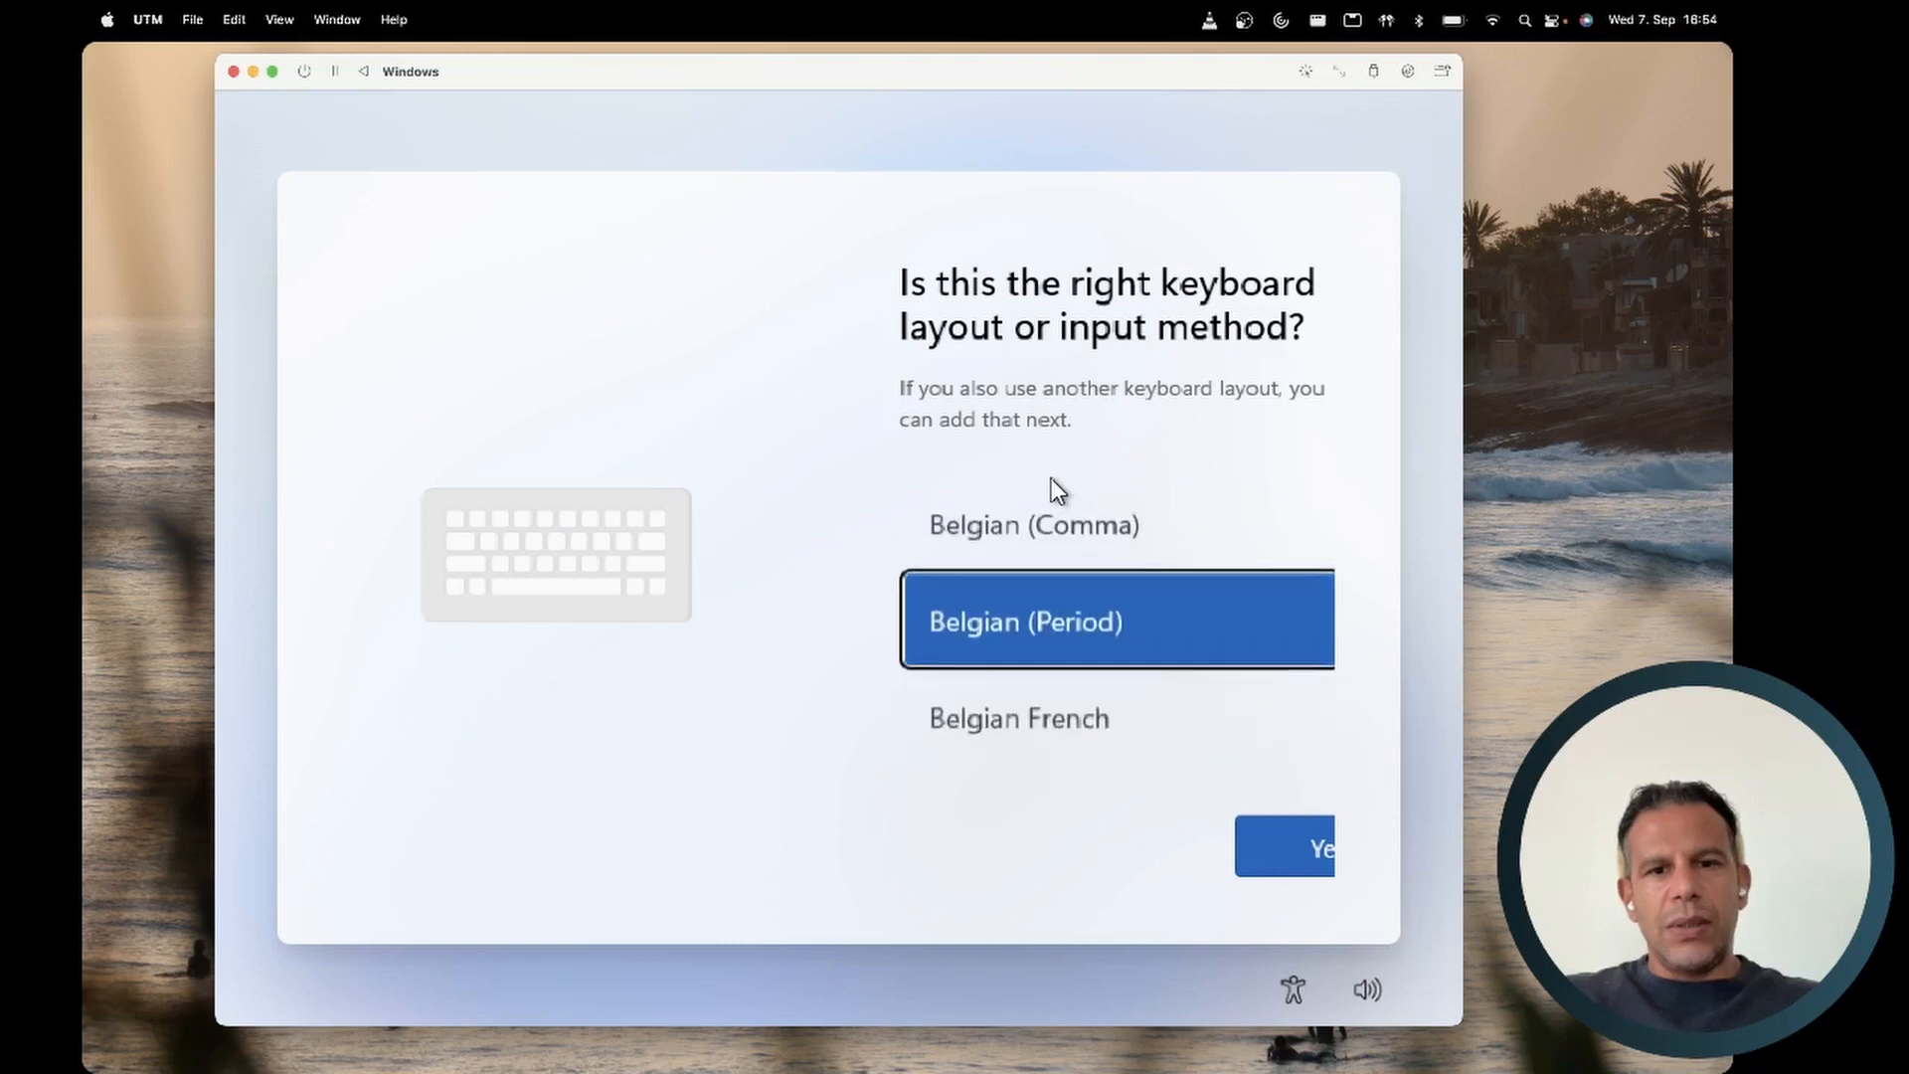
pyautogui.press('Down')
pyautogui.press('Down')
pyautogui.press('Down')
pyautogui.press('Down')
pyautogui.press('Down')
pyautogui.press('Down')
pyautogui.press('Down')
pyautogui.press('Down')
pyautogui.press('Down')
pyautogui.press('Down')
pyautogui.press('Down')
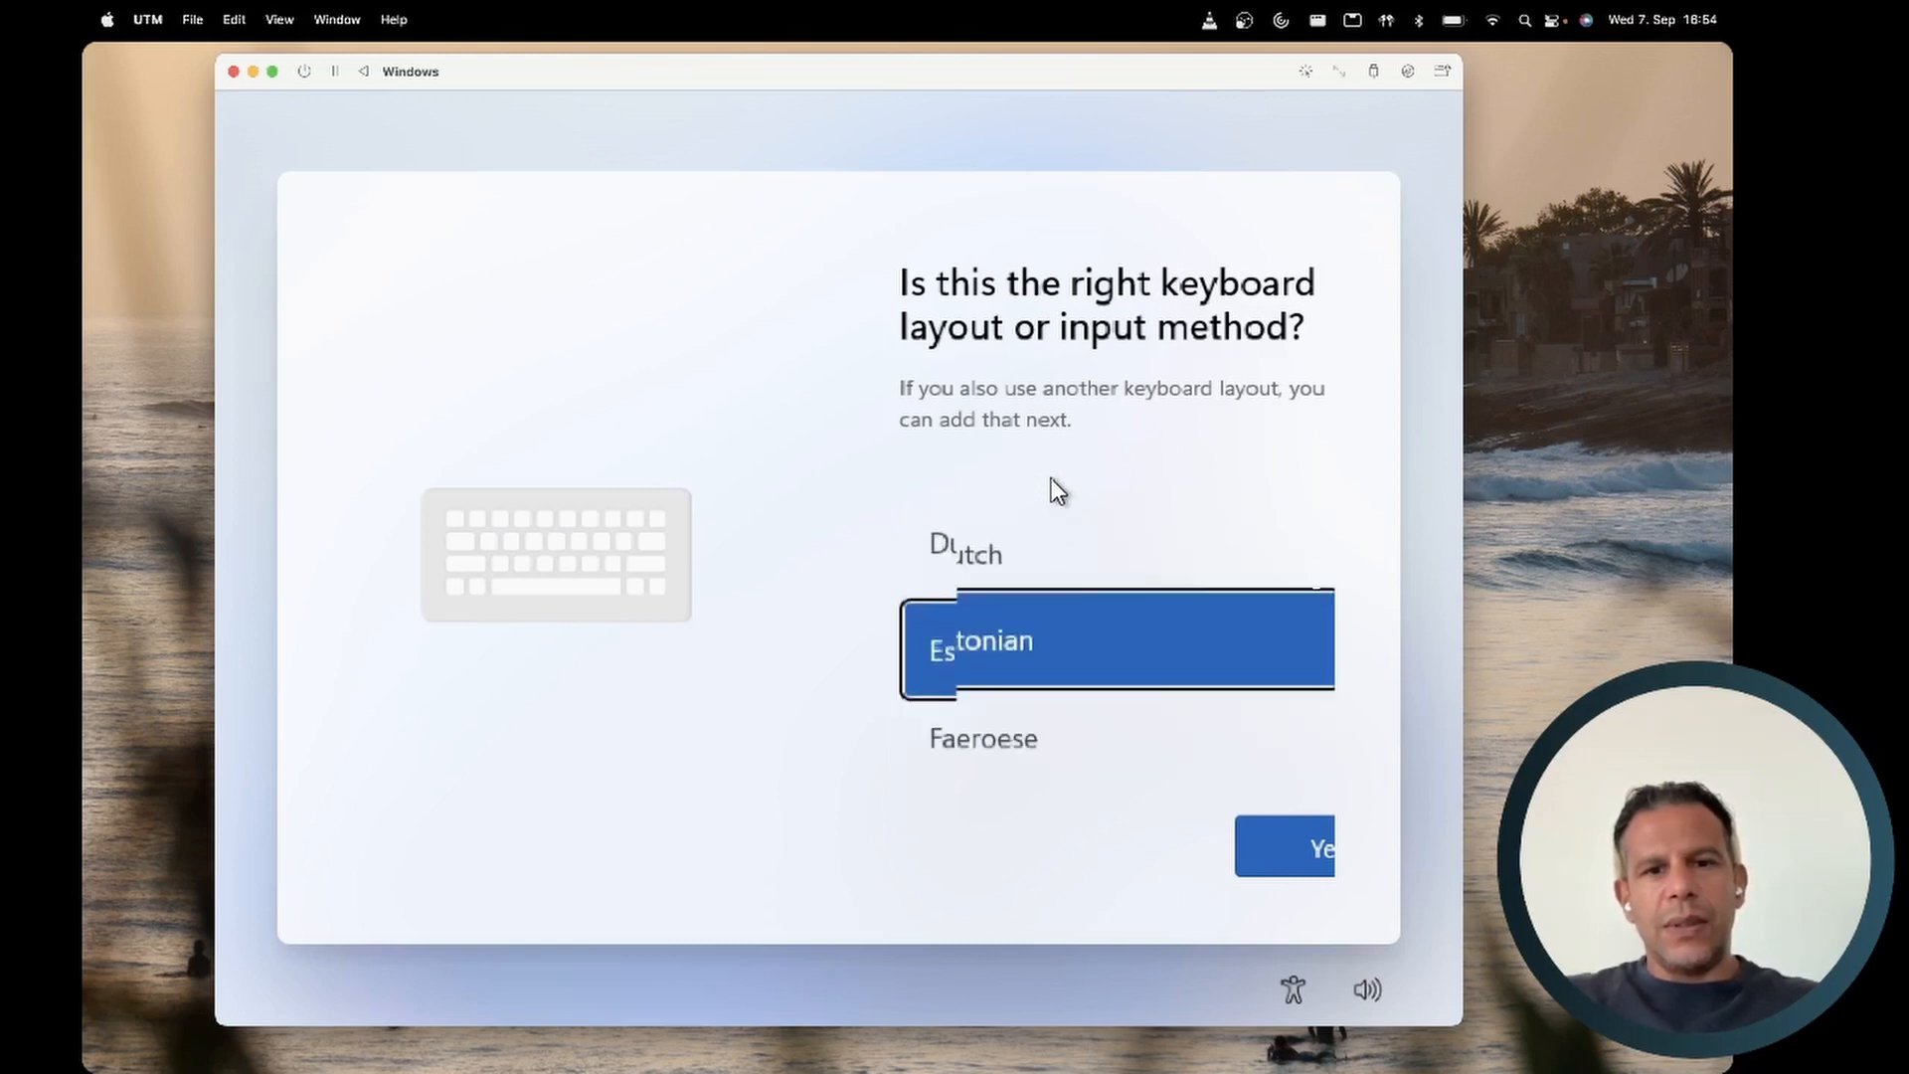
pyautogui.press('Down')
pyautogui.press('Down')
pyautogui.press('Down')
pyautogui.press('Down')
pyautogui.press('Down')
pyautogui.press('Down')
pyautogui.press('Down')
pyautogui.press('Up')
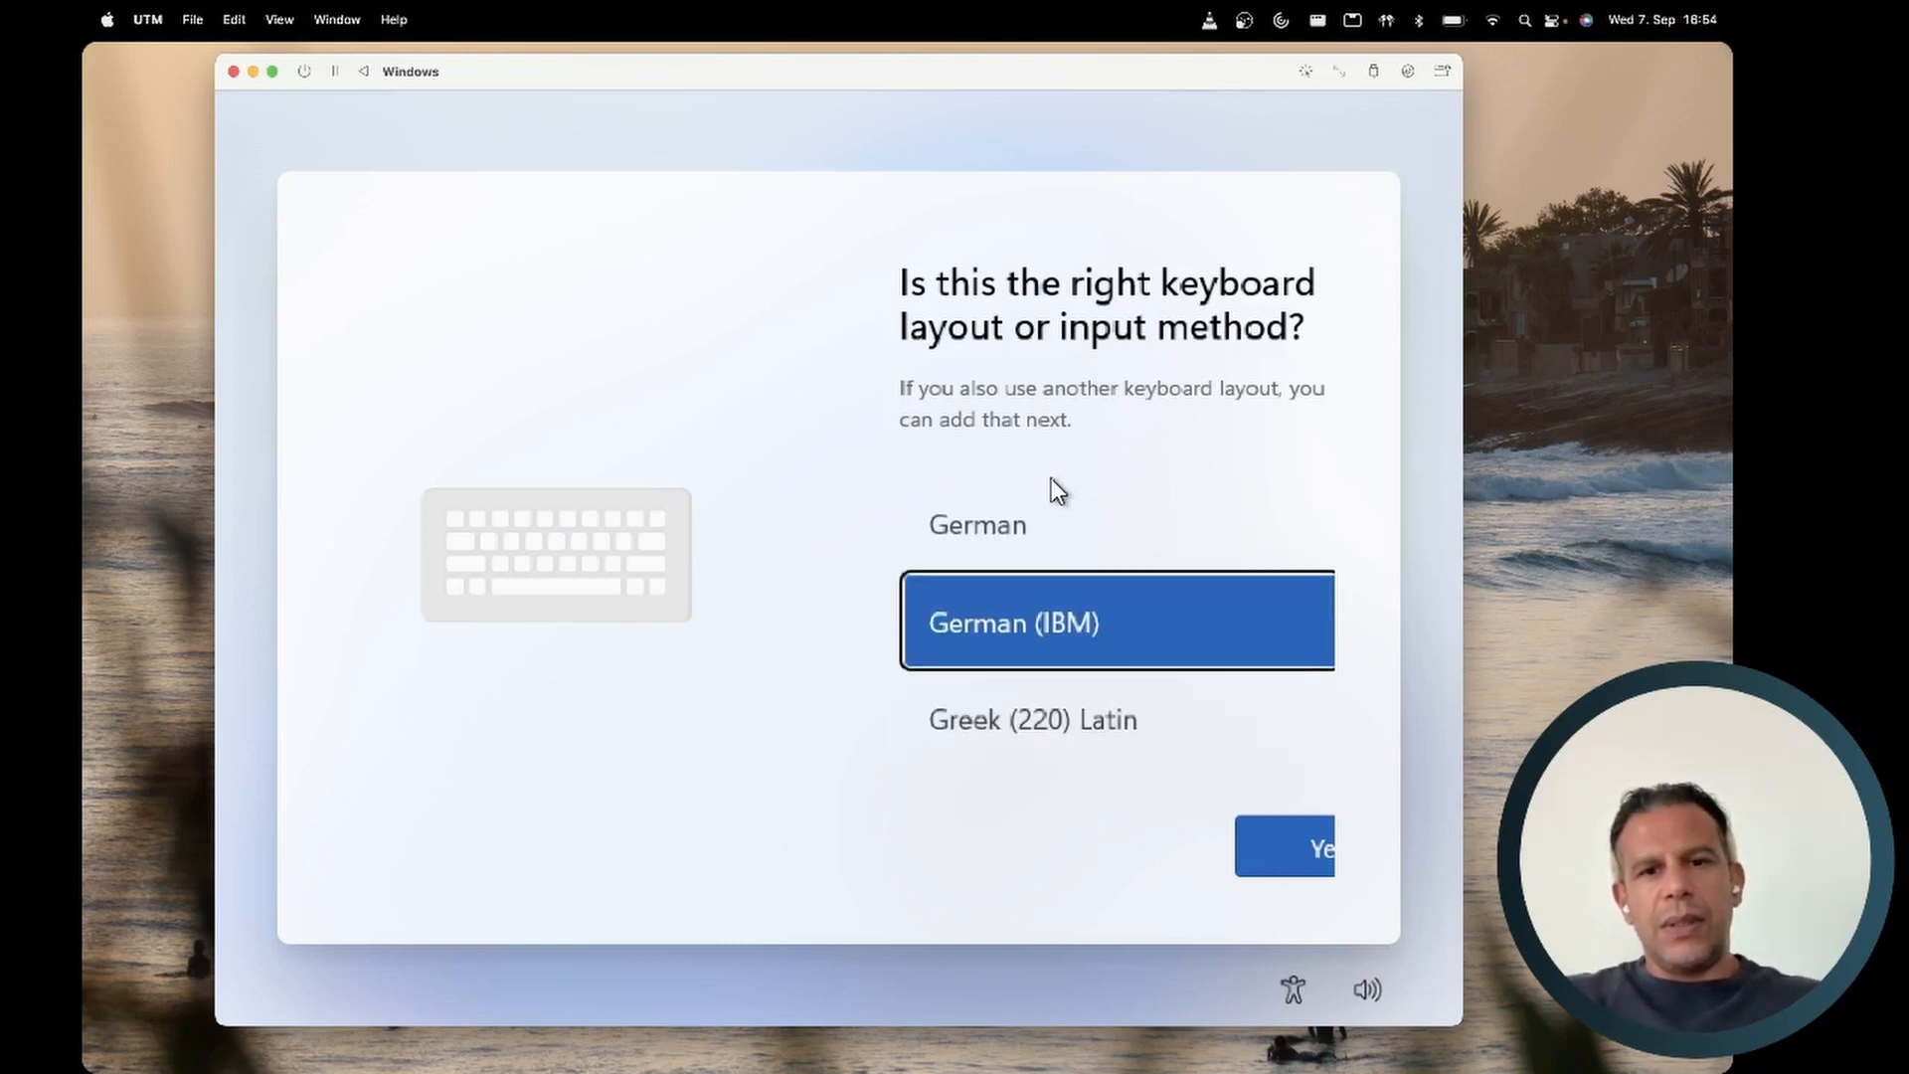
pyautogui.press('Up')
pyautogui.press('Return')
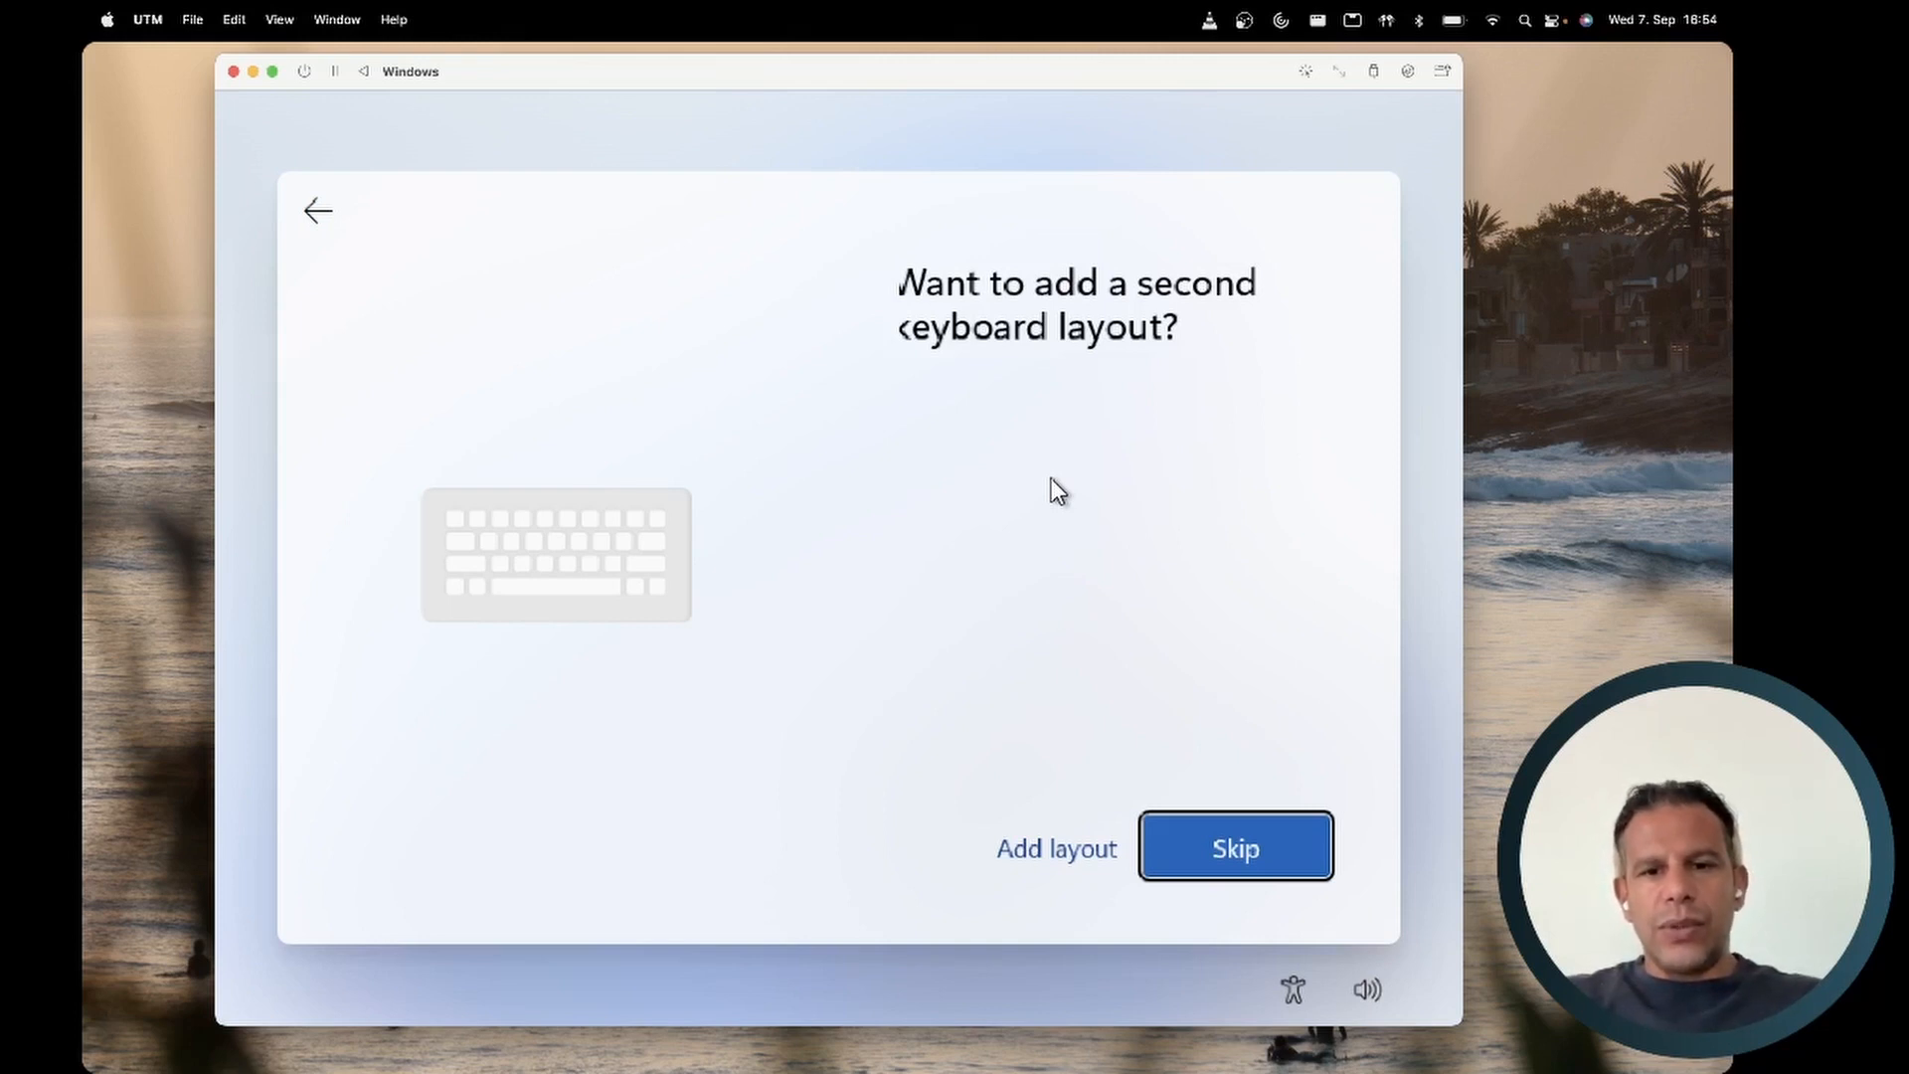
pyautogui.press('Return')
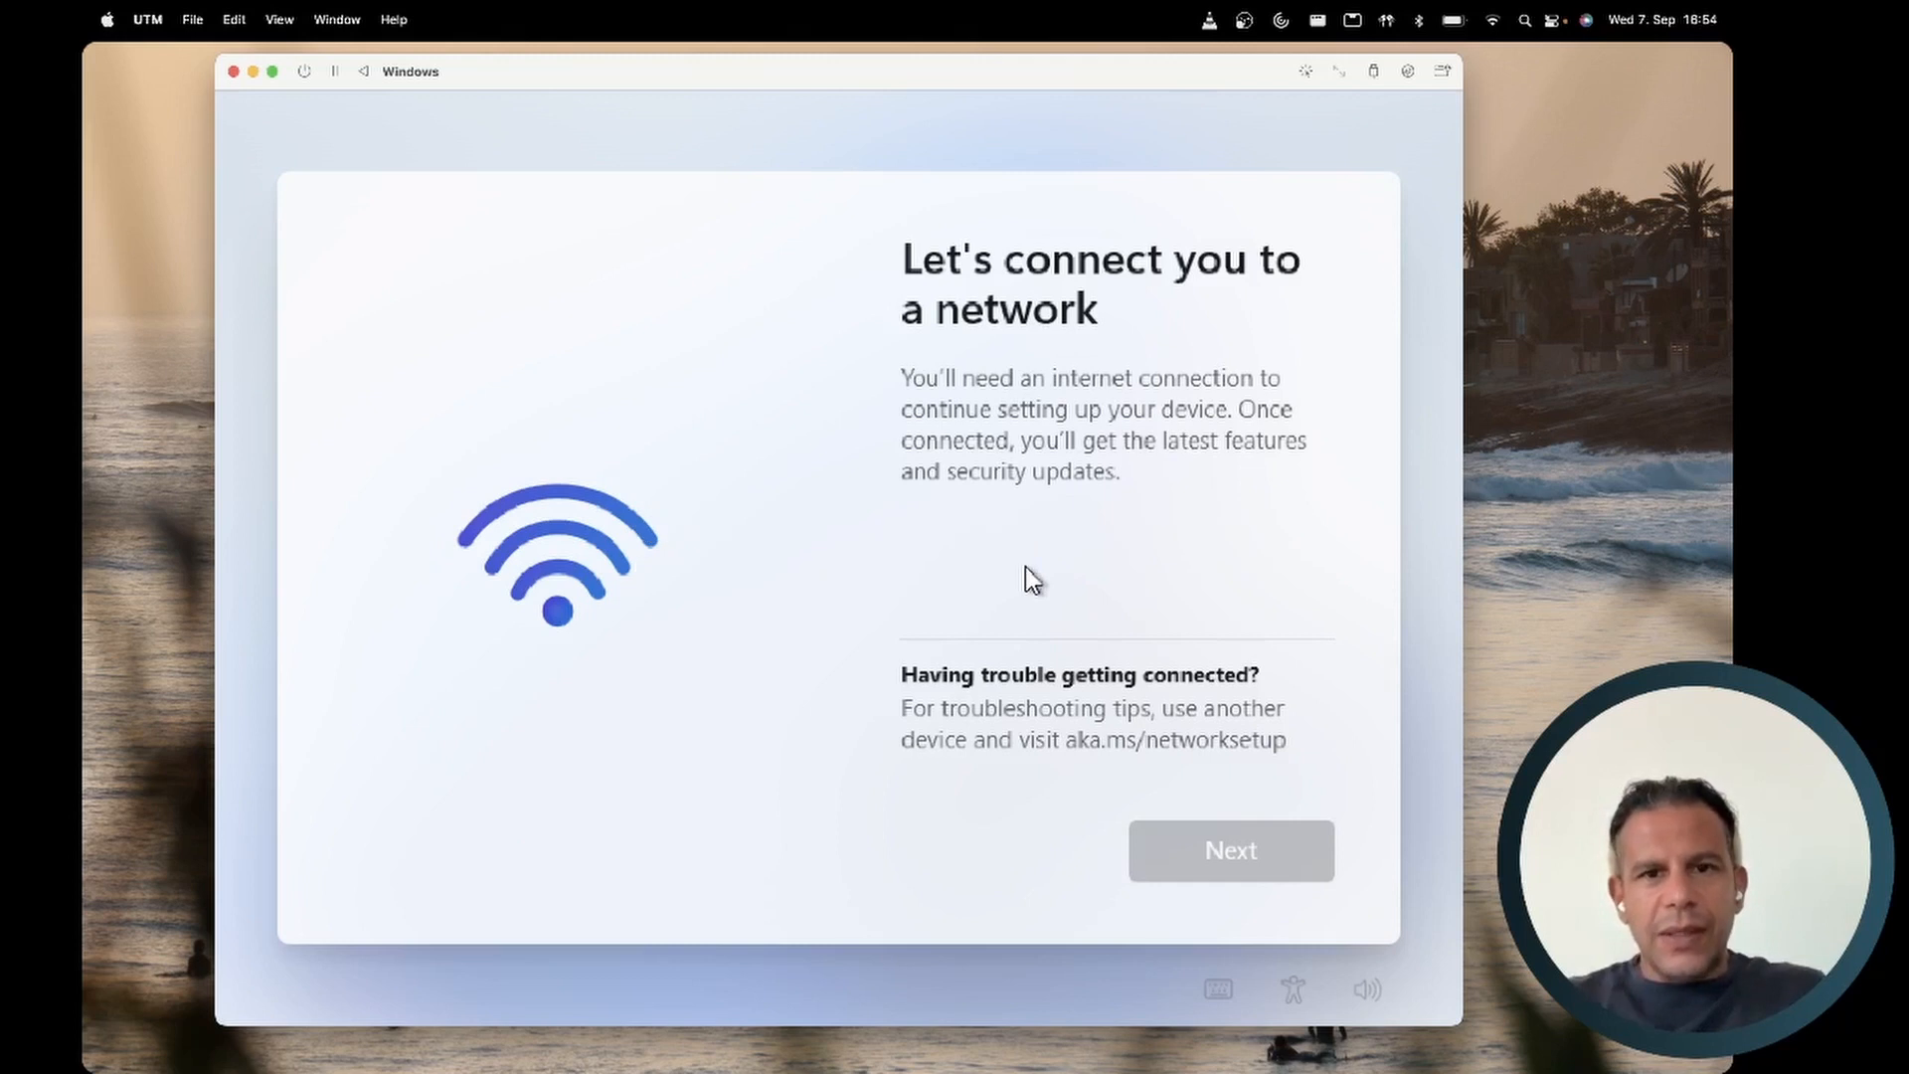
# - Open a command prompt from the network setup screen and list the contents of drive D:
pyautogui.hotkey('shift', 'F10')
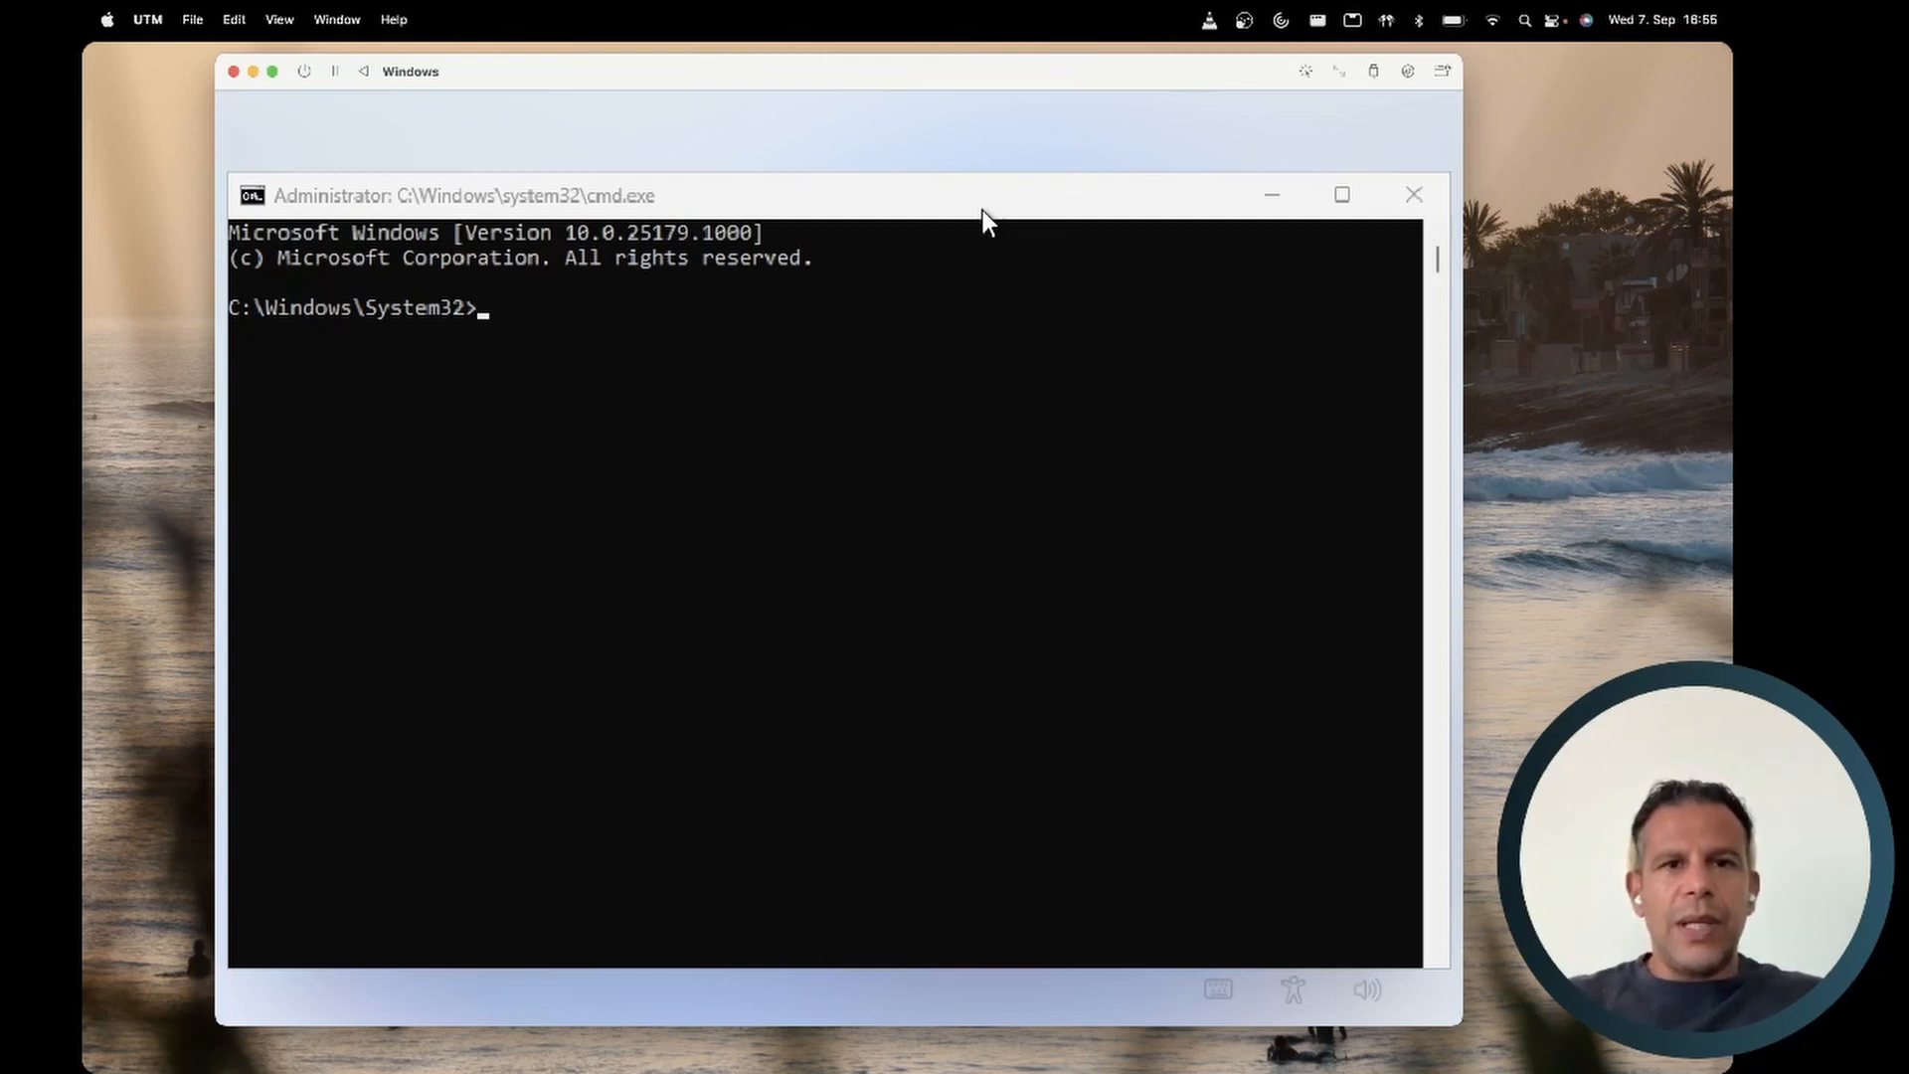
pyautogui.moveTo(982, 201)
pyautogui.mouseDown()
pyautogui.moveTo(1032, 193)
pyautogui.moveTo(1007, 198)
pyautogui.mouseUp()
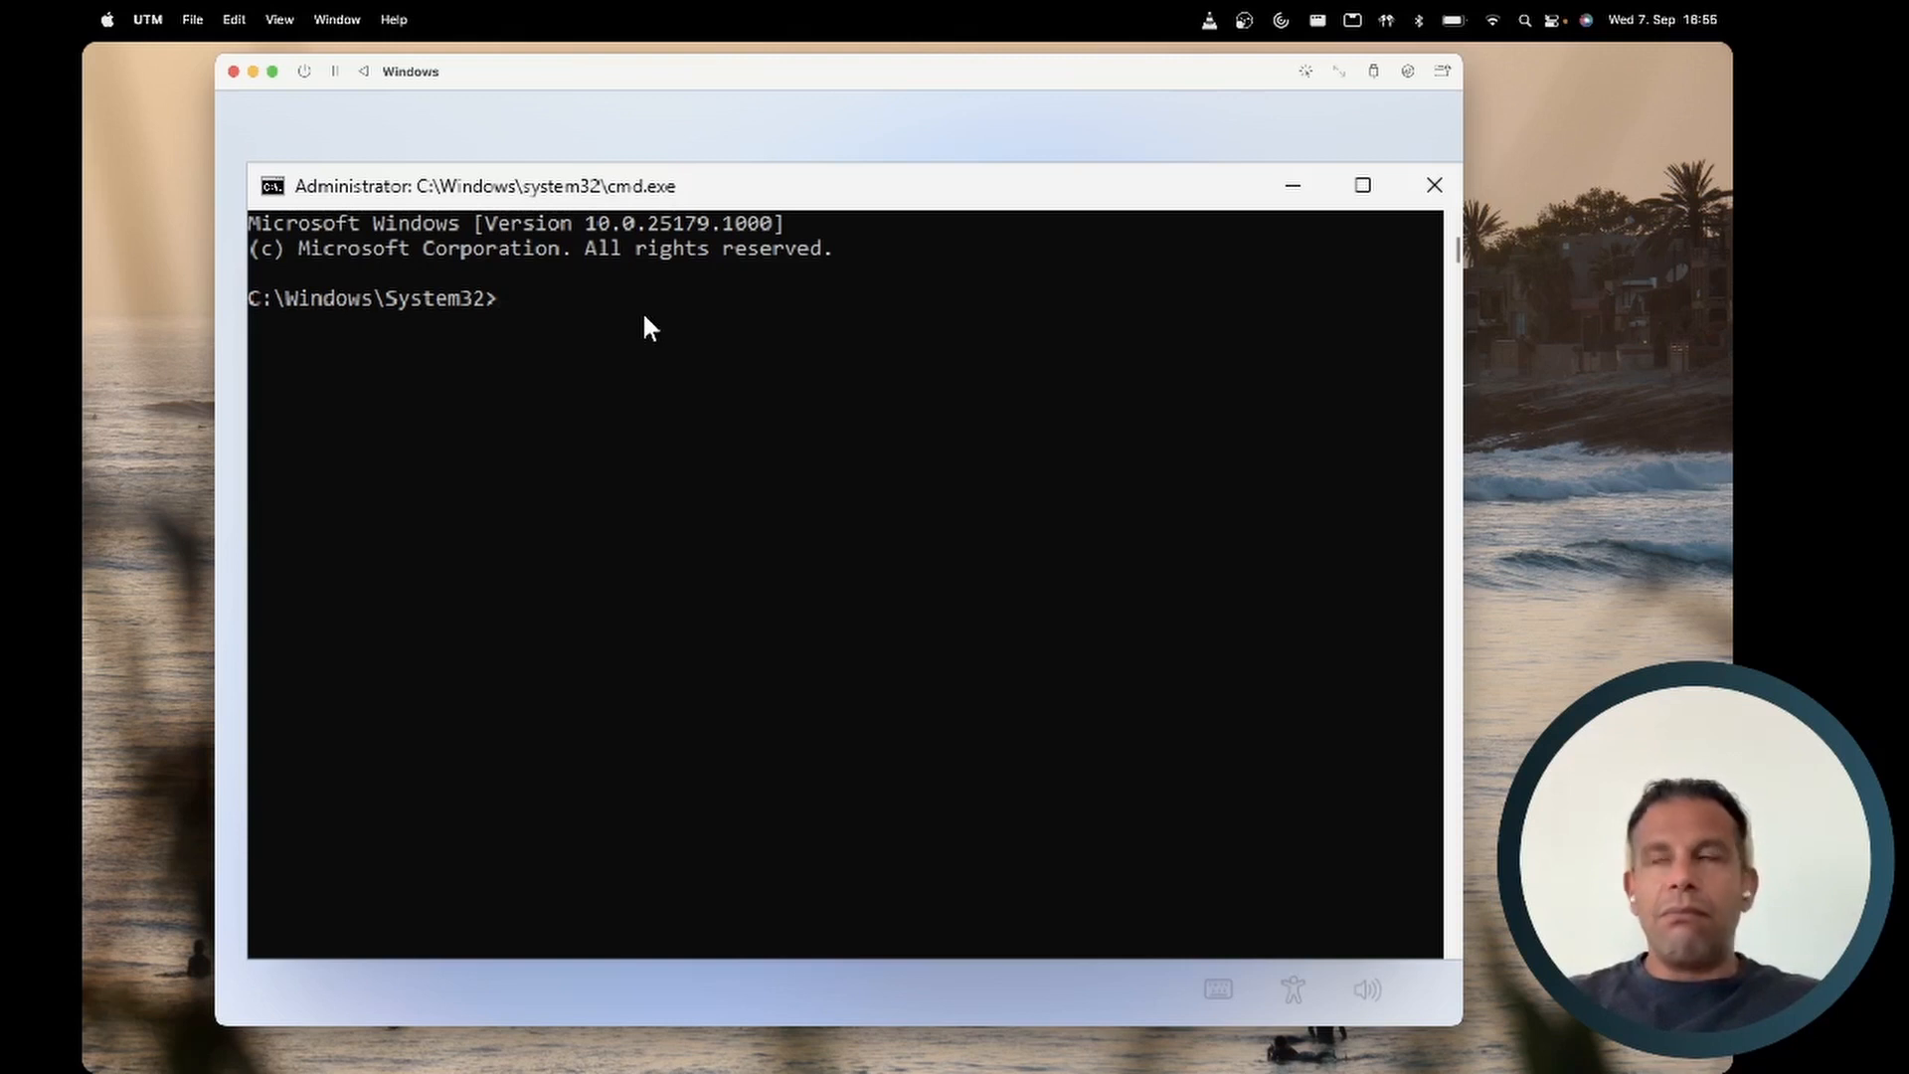
pyautogui.write('d:')
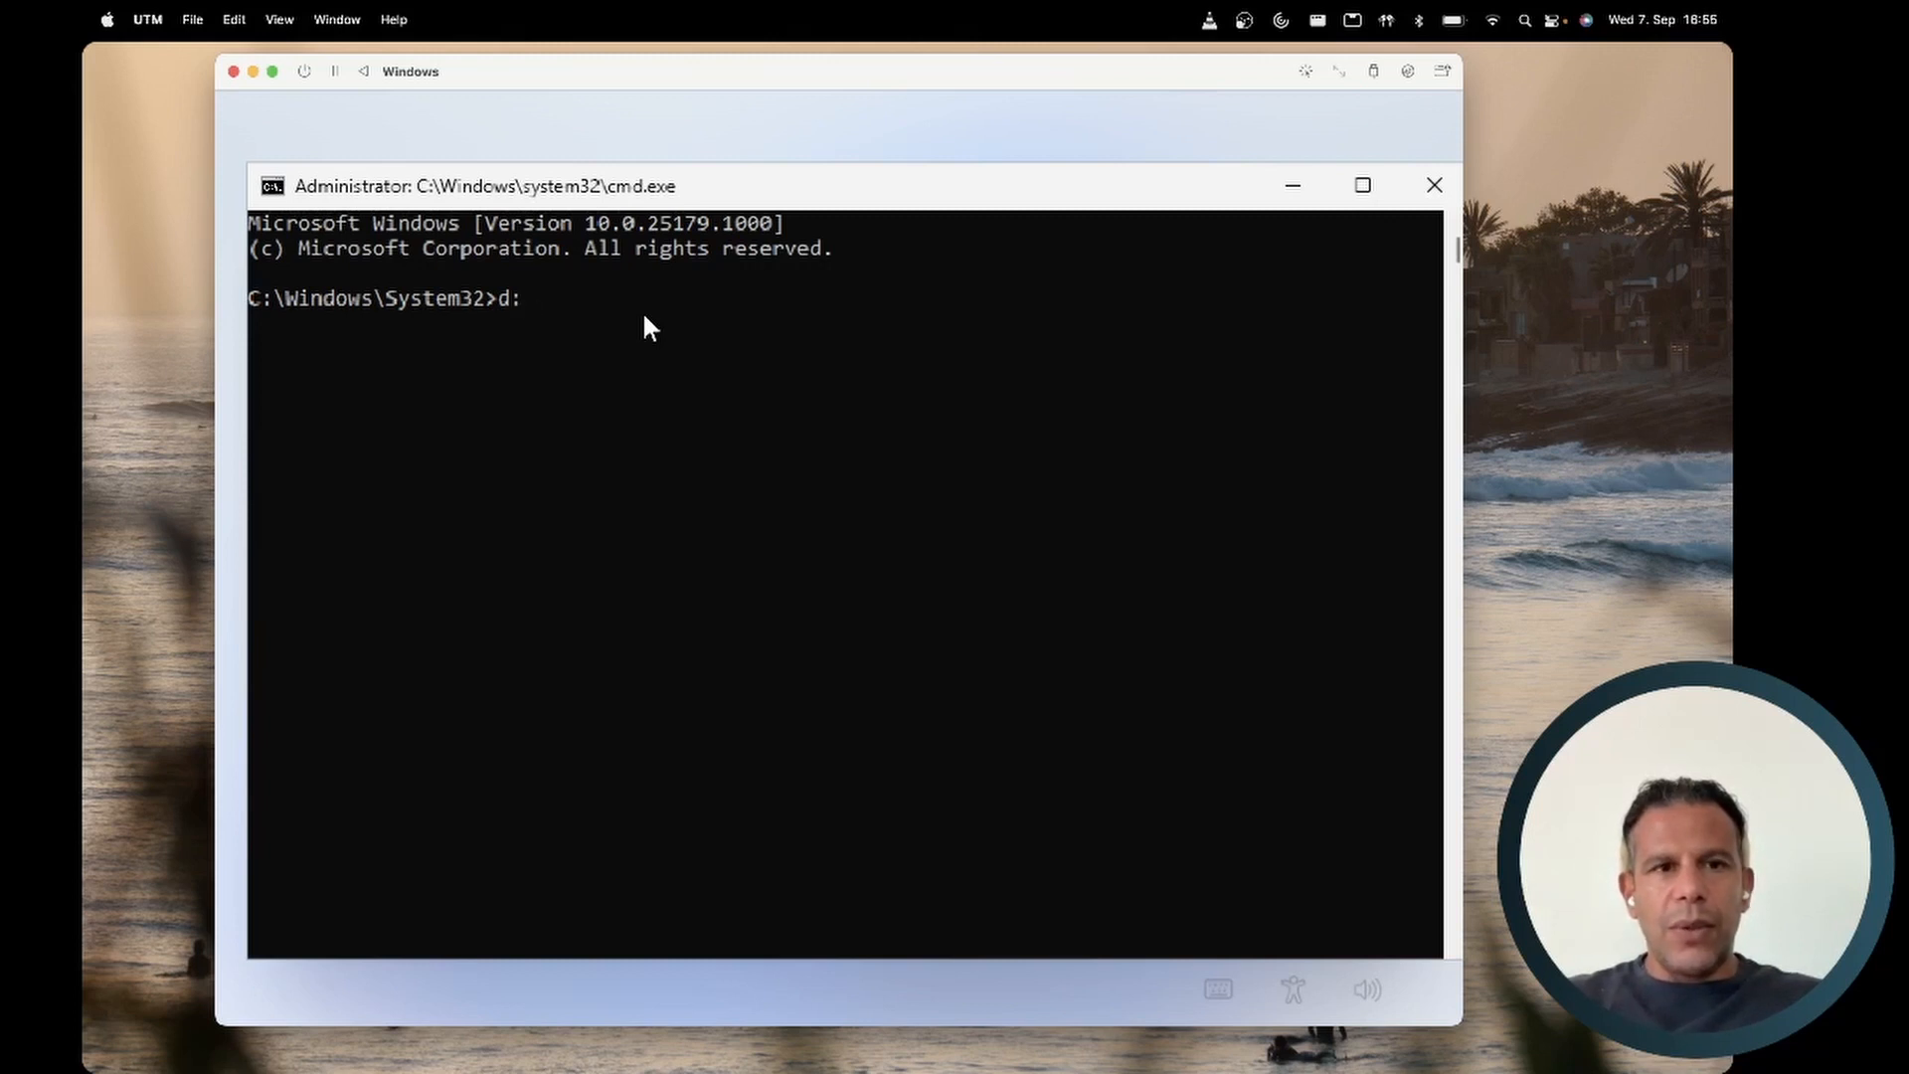
pyautogui.press('Return')
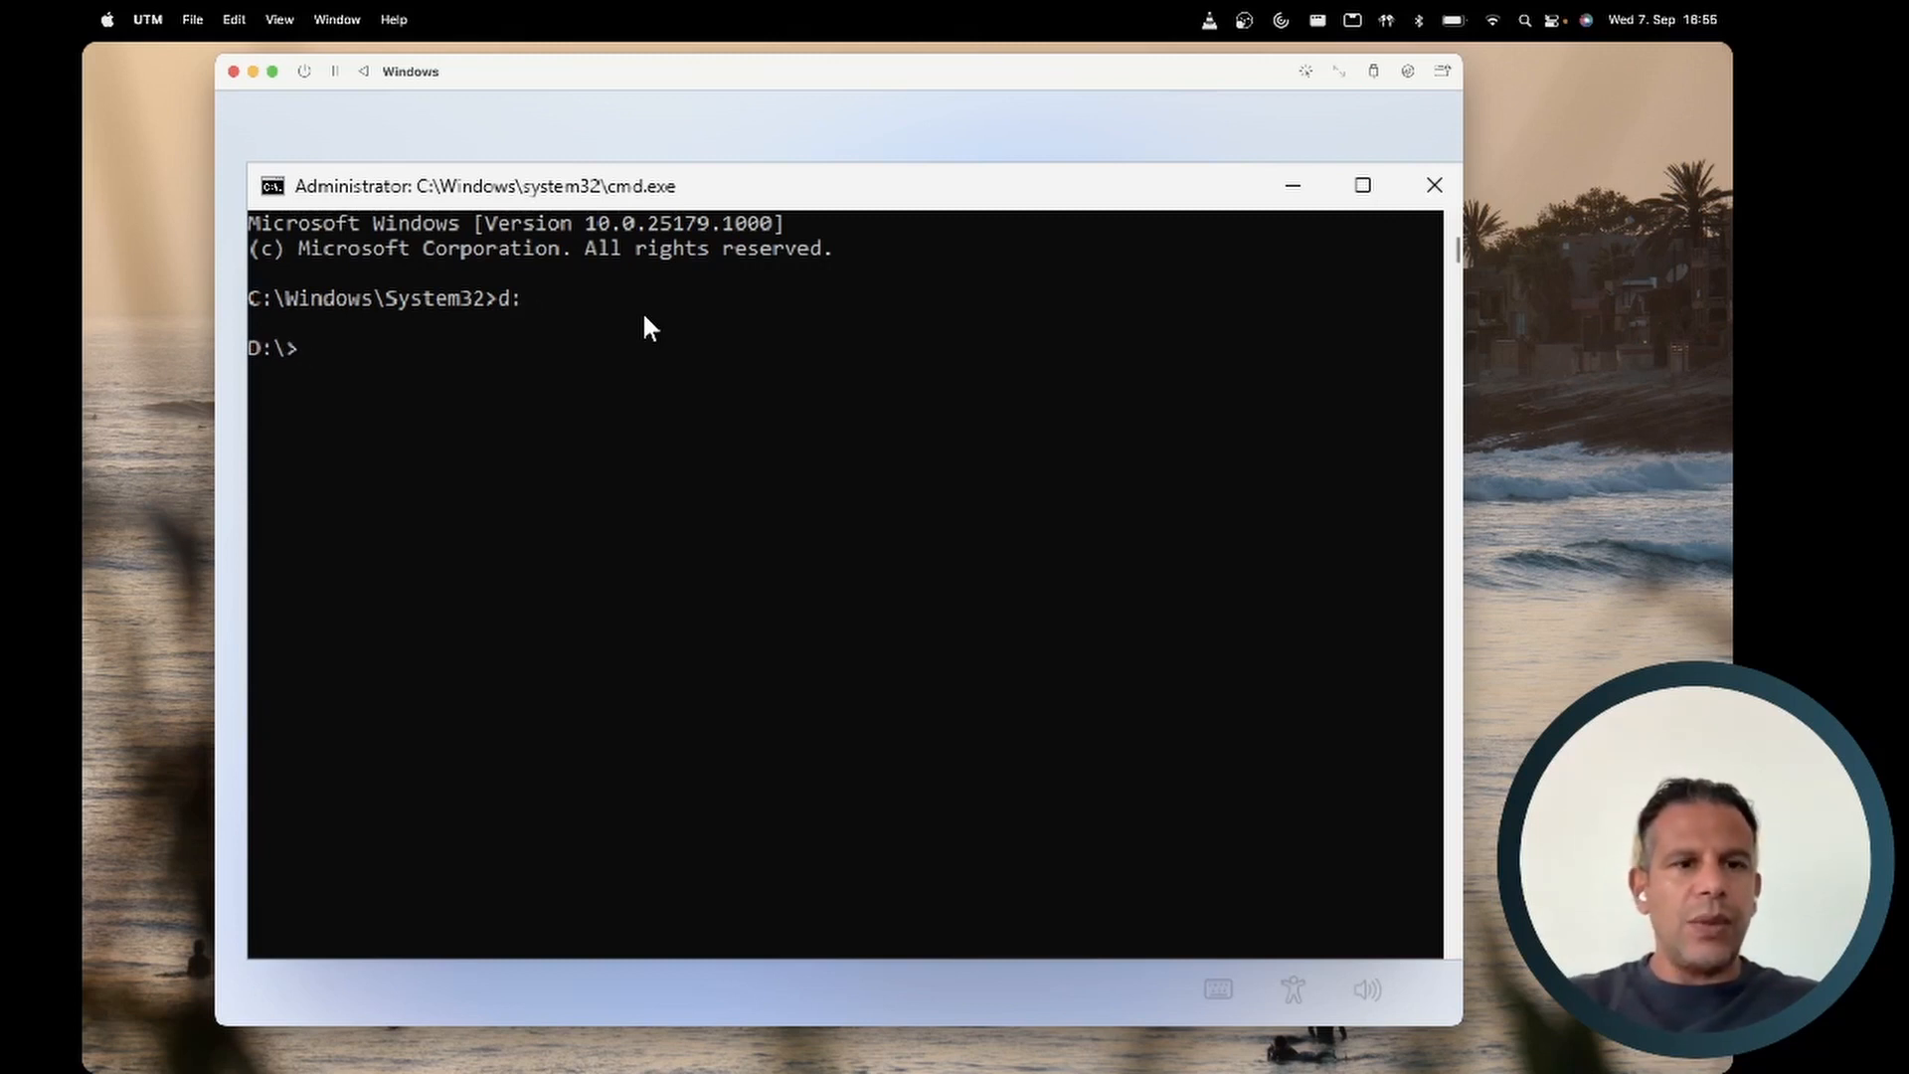
pyautogui.write('dir')
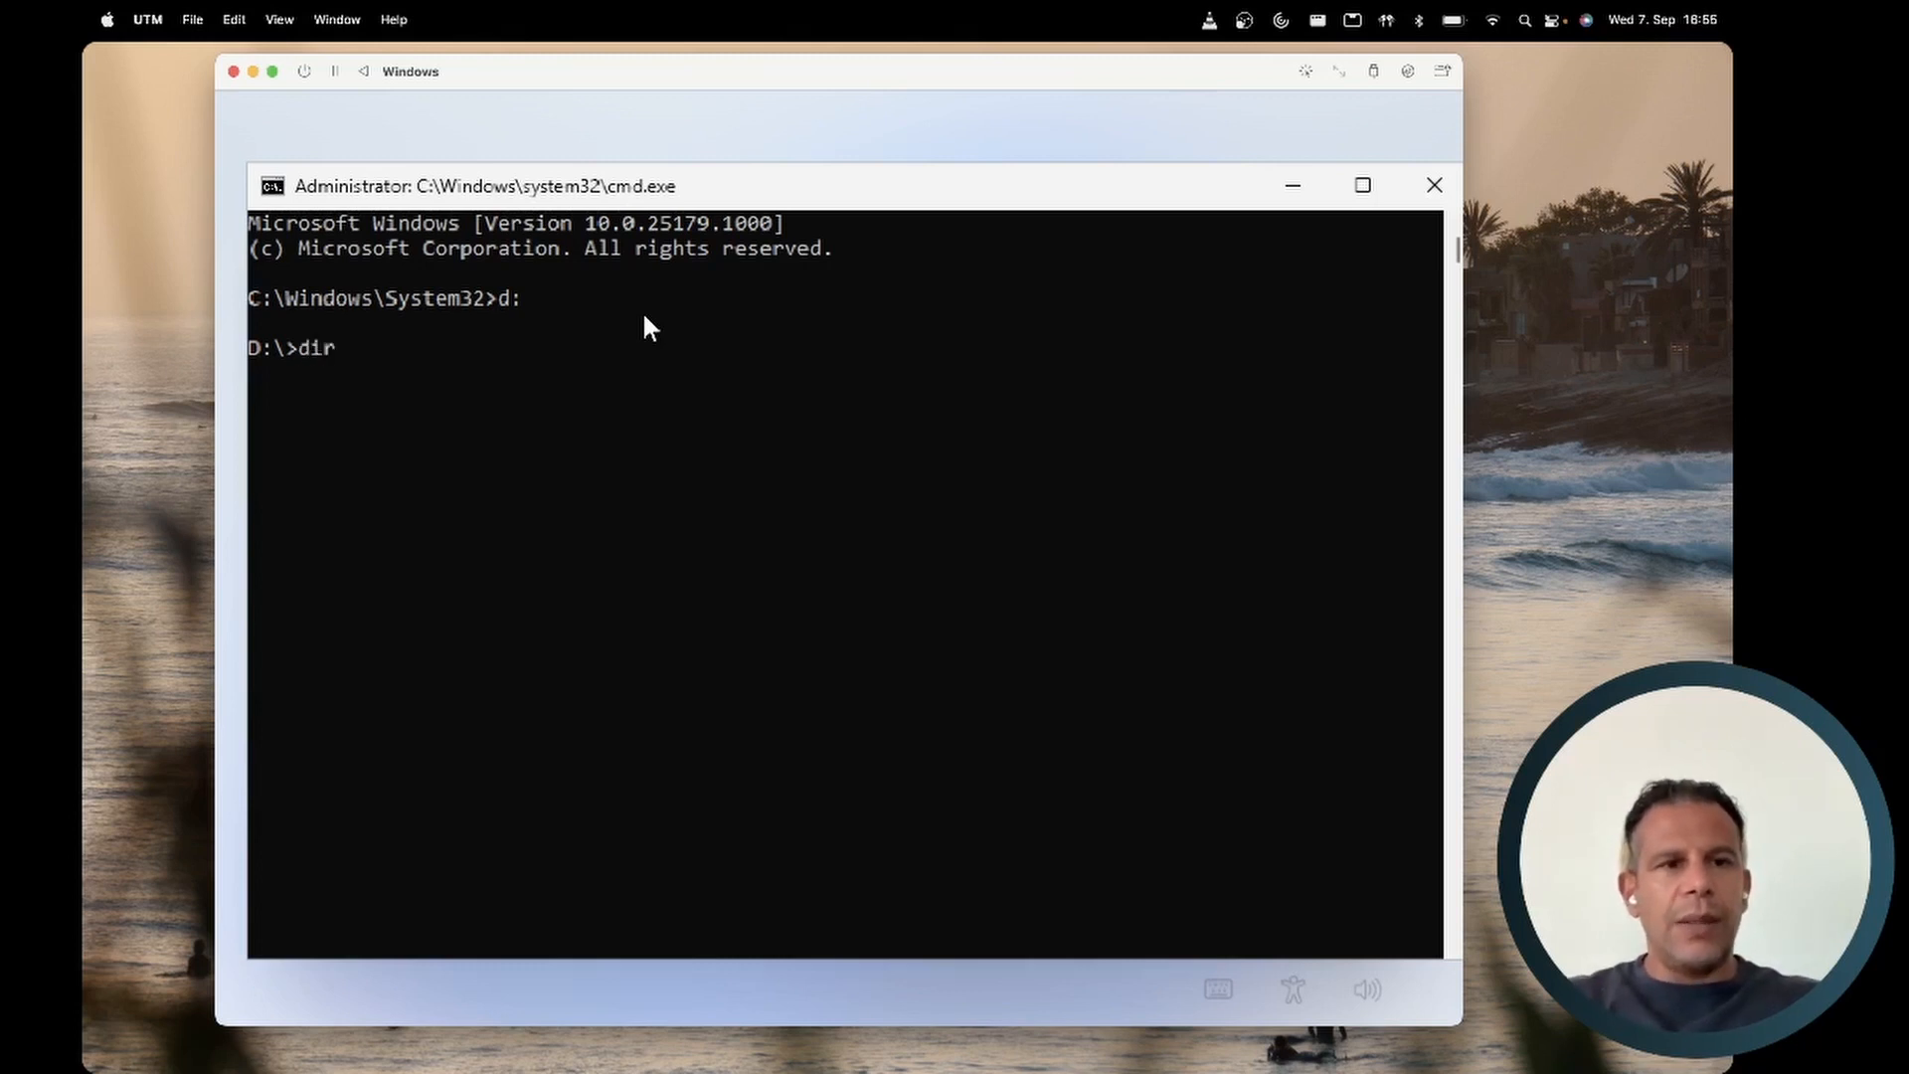
pyautogui.press('Return')
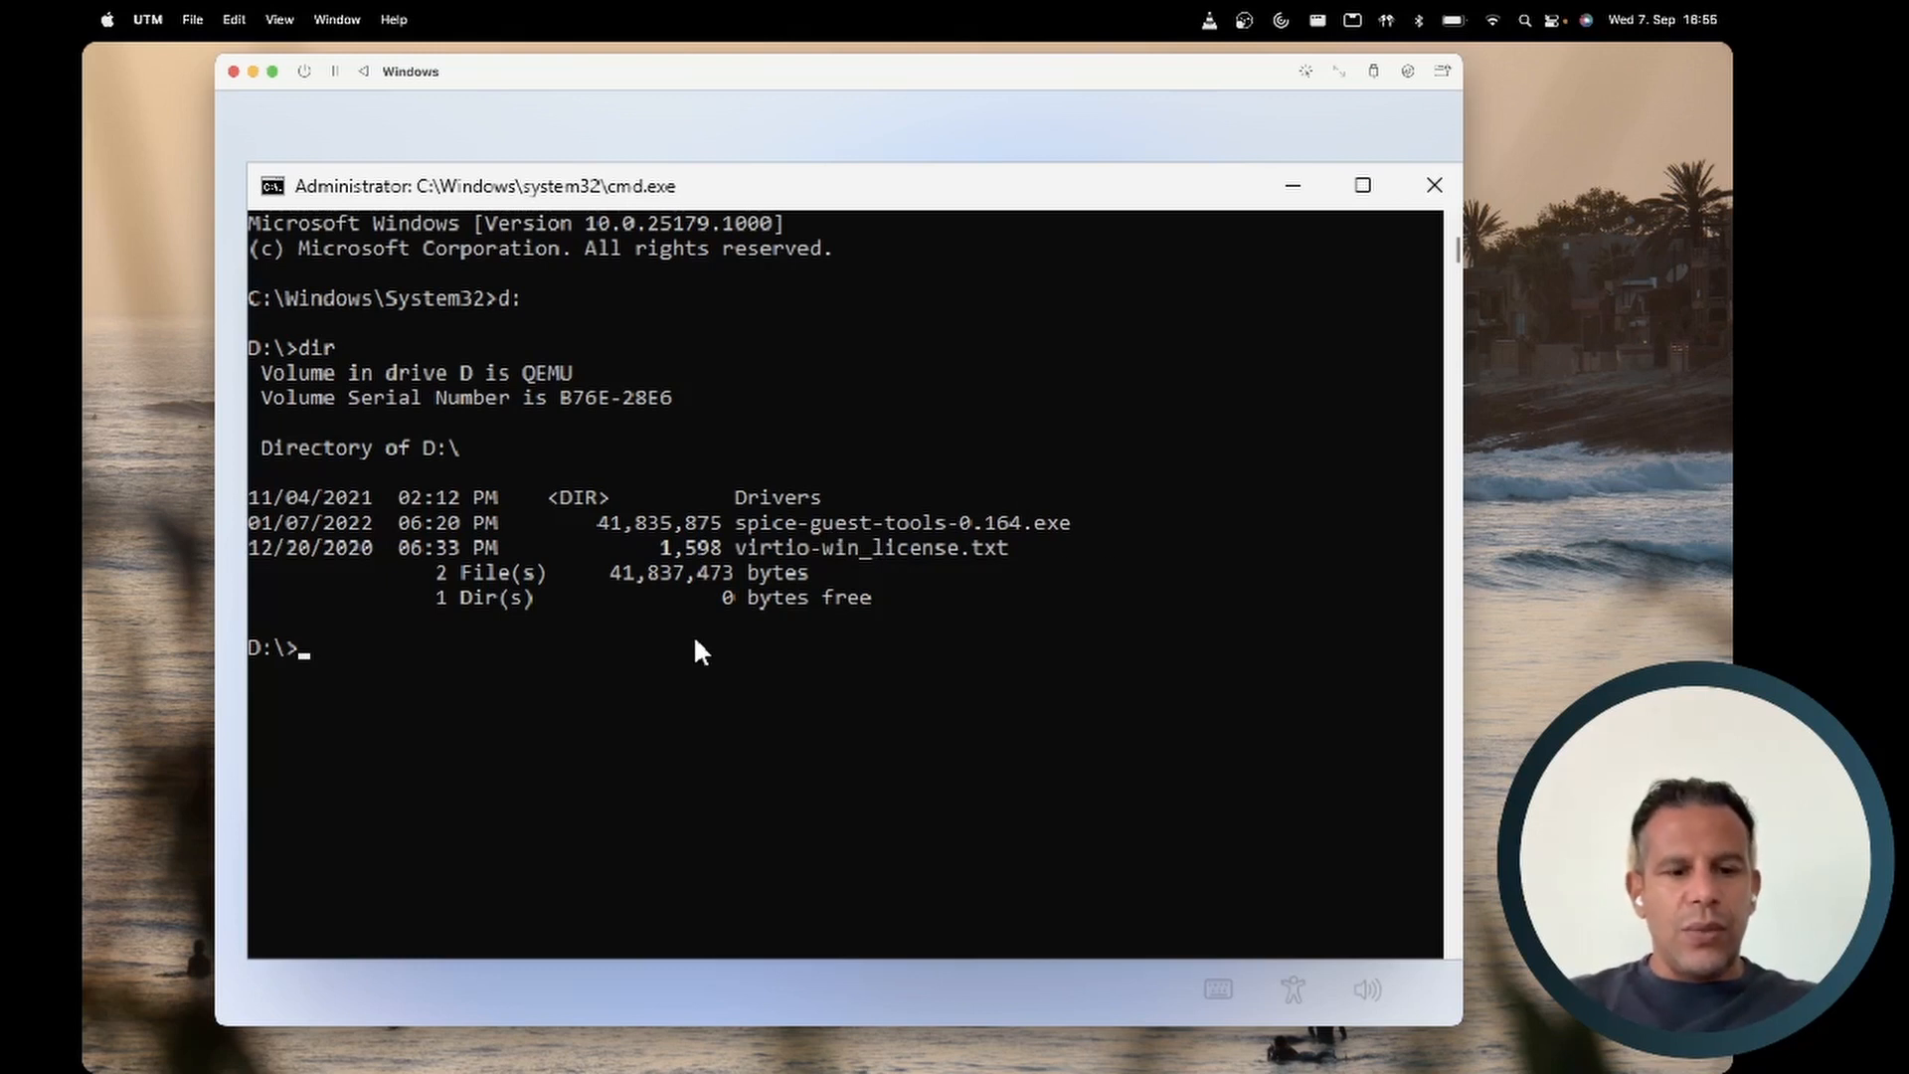
# - Launch spice-guest-tools-0.164.exe from drive D: with the start command
pyautogui.write('start')
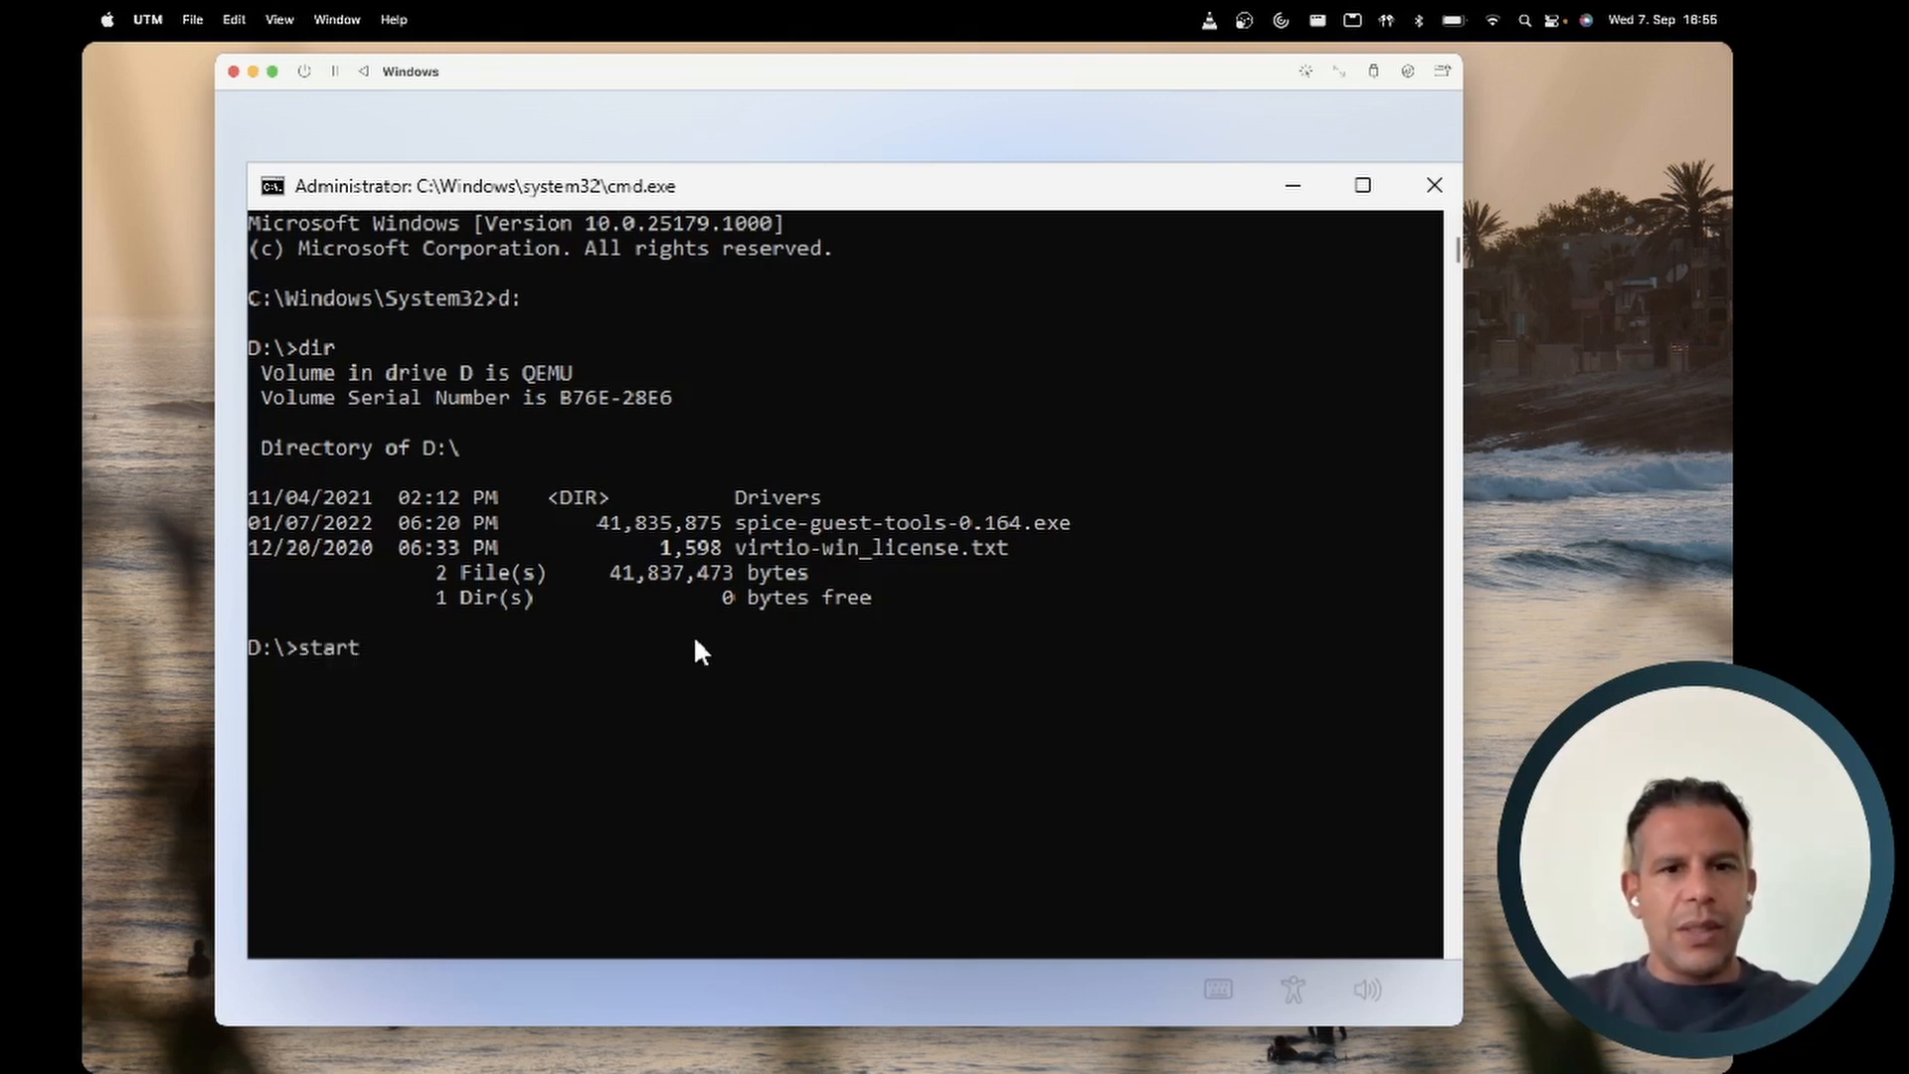
pyautogui.write(' sp')
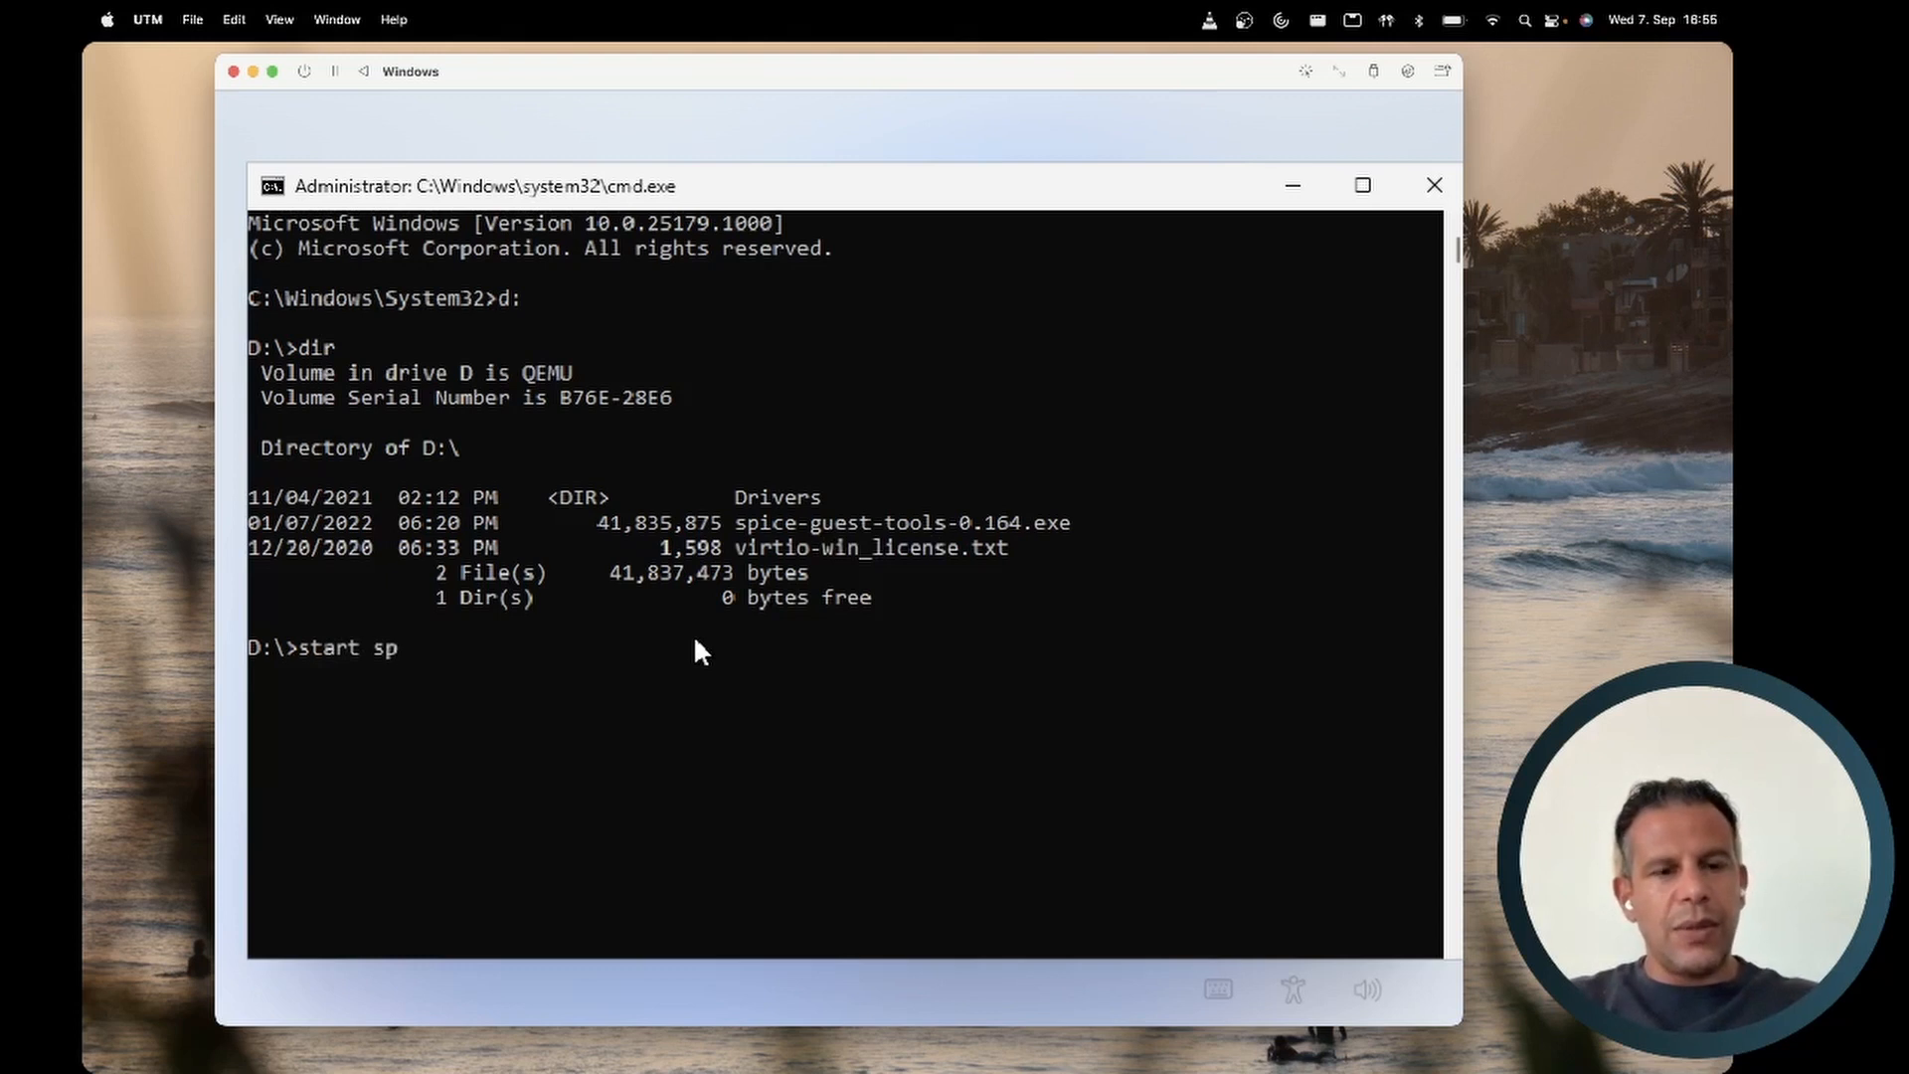
pyautogui.press('Tab')
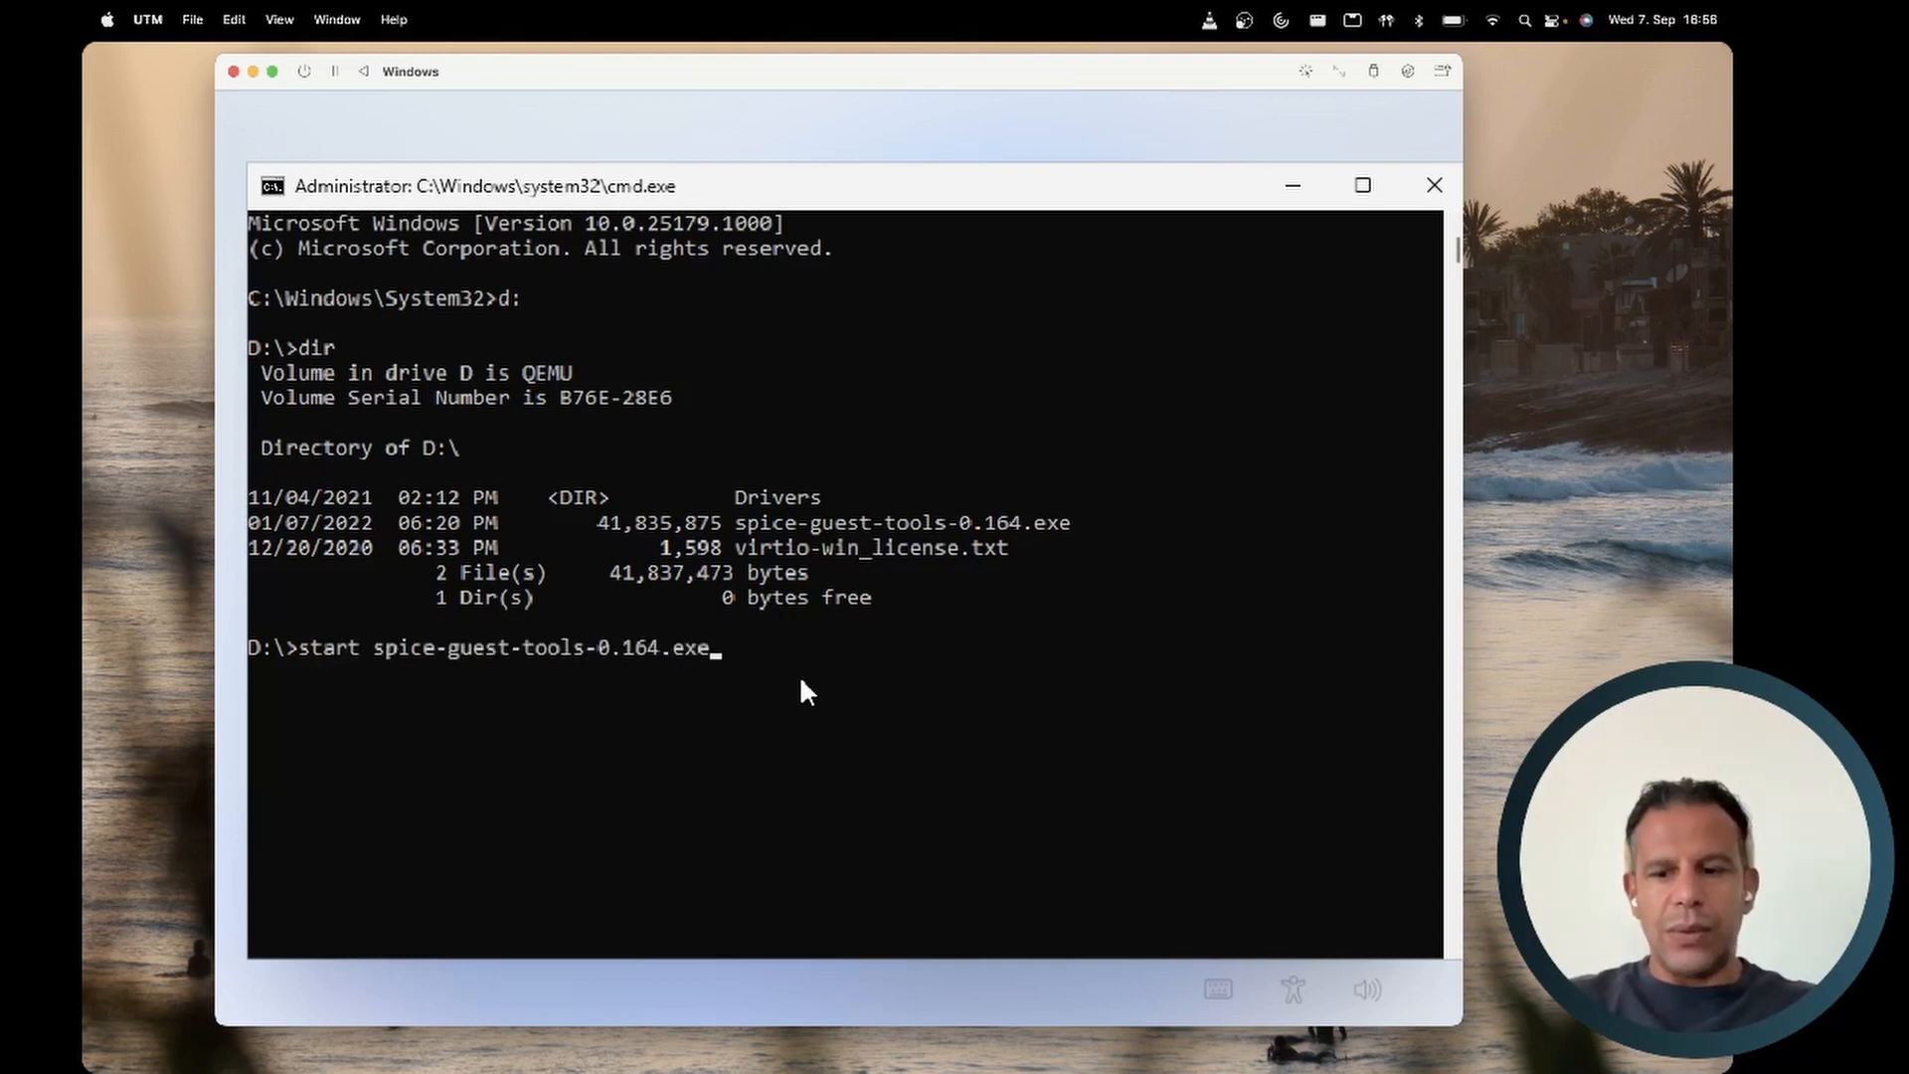
pyautogui.press('Return')
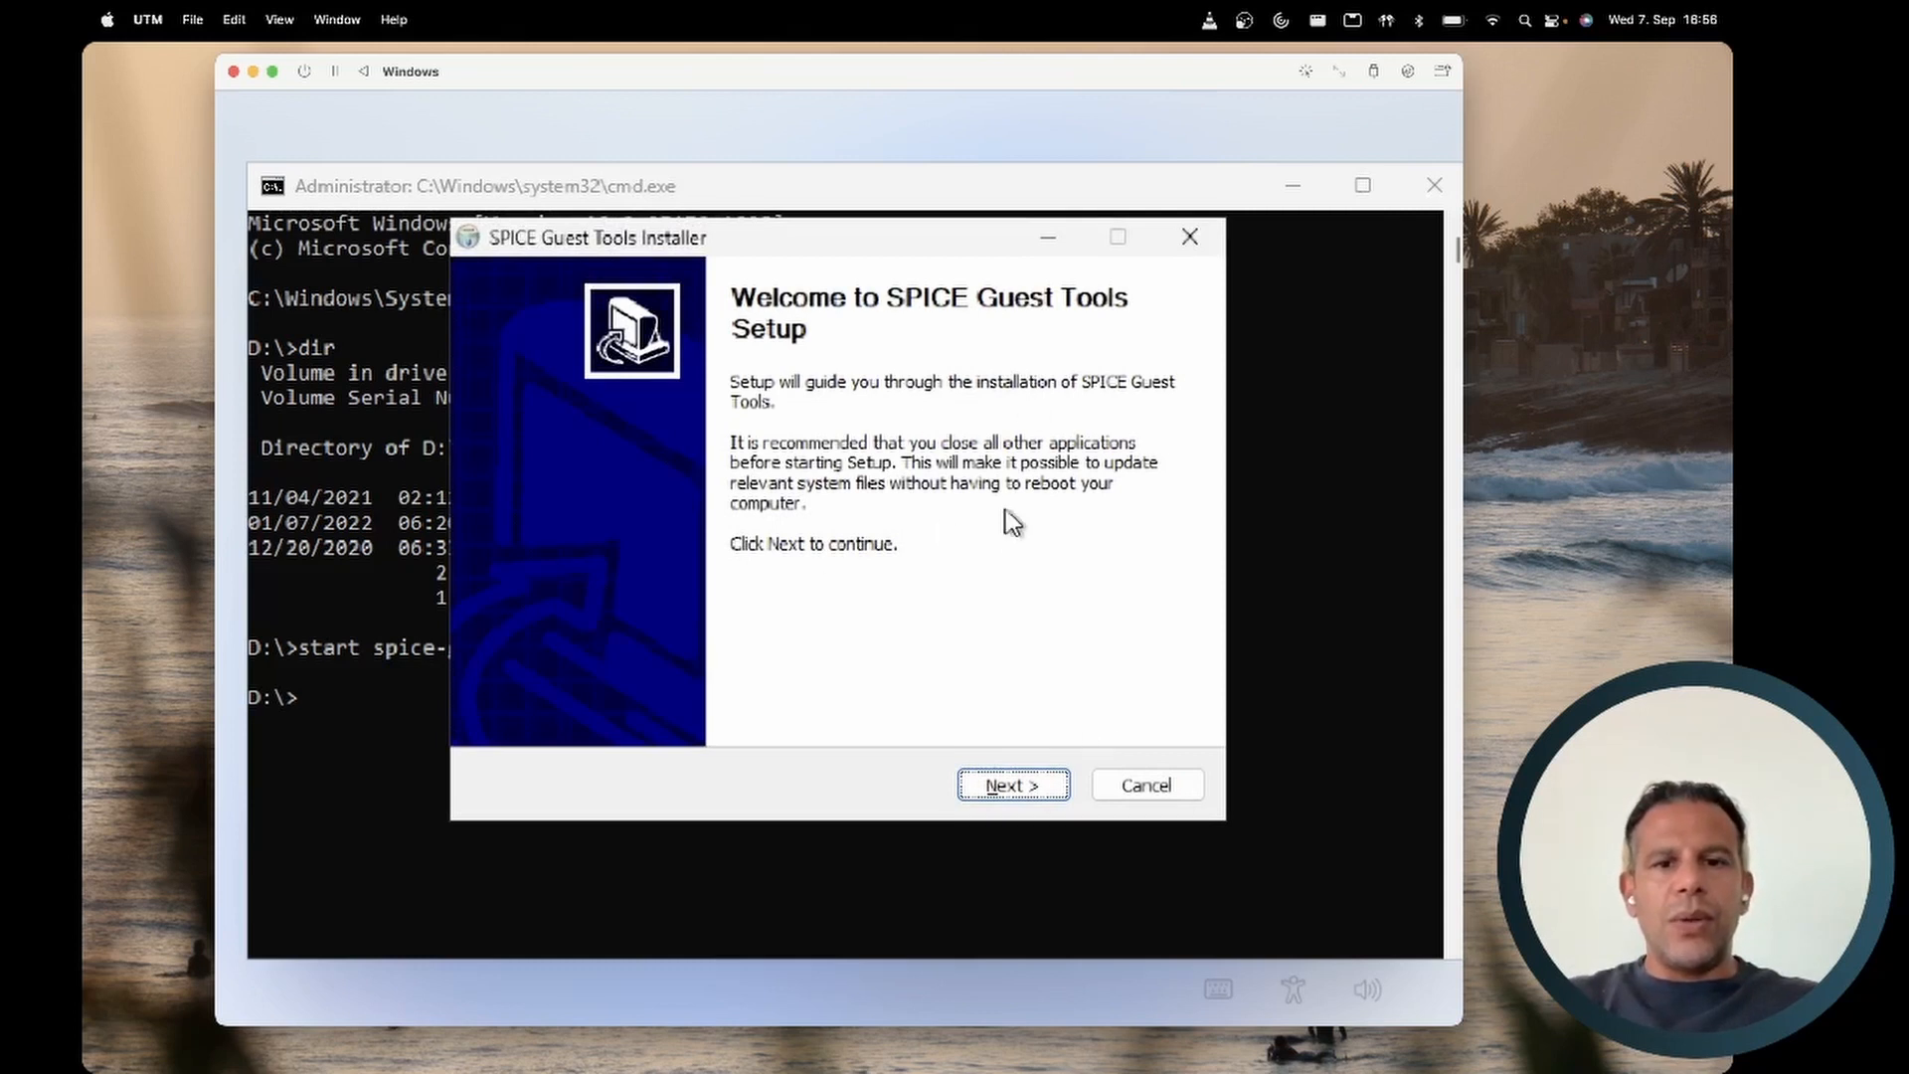
# - Install SPICE Guest Tools through its setup wizard and finish with the Reboot now option
pyautogui.click(1013, 785)
pyautogui.click(1012, 786)
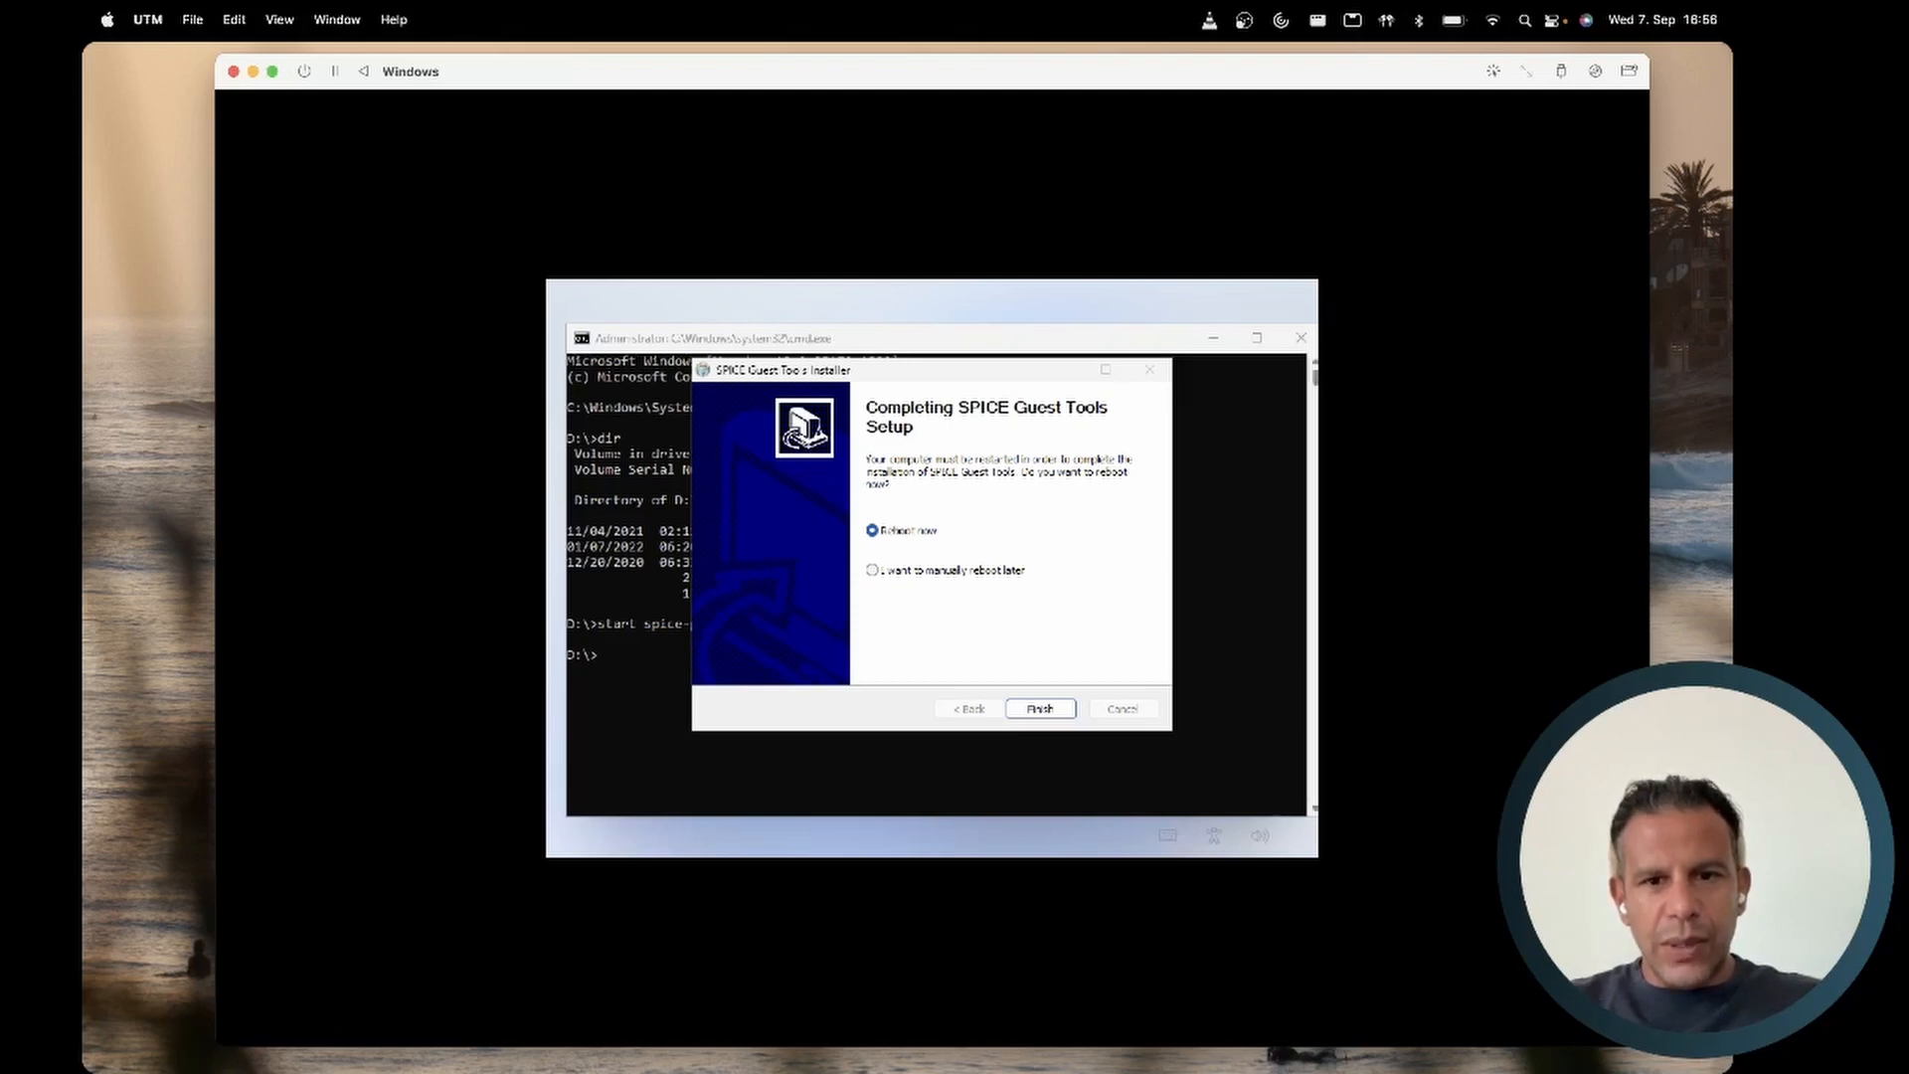
pyautogui.click(1041, 712)
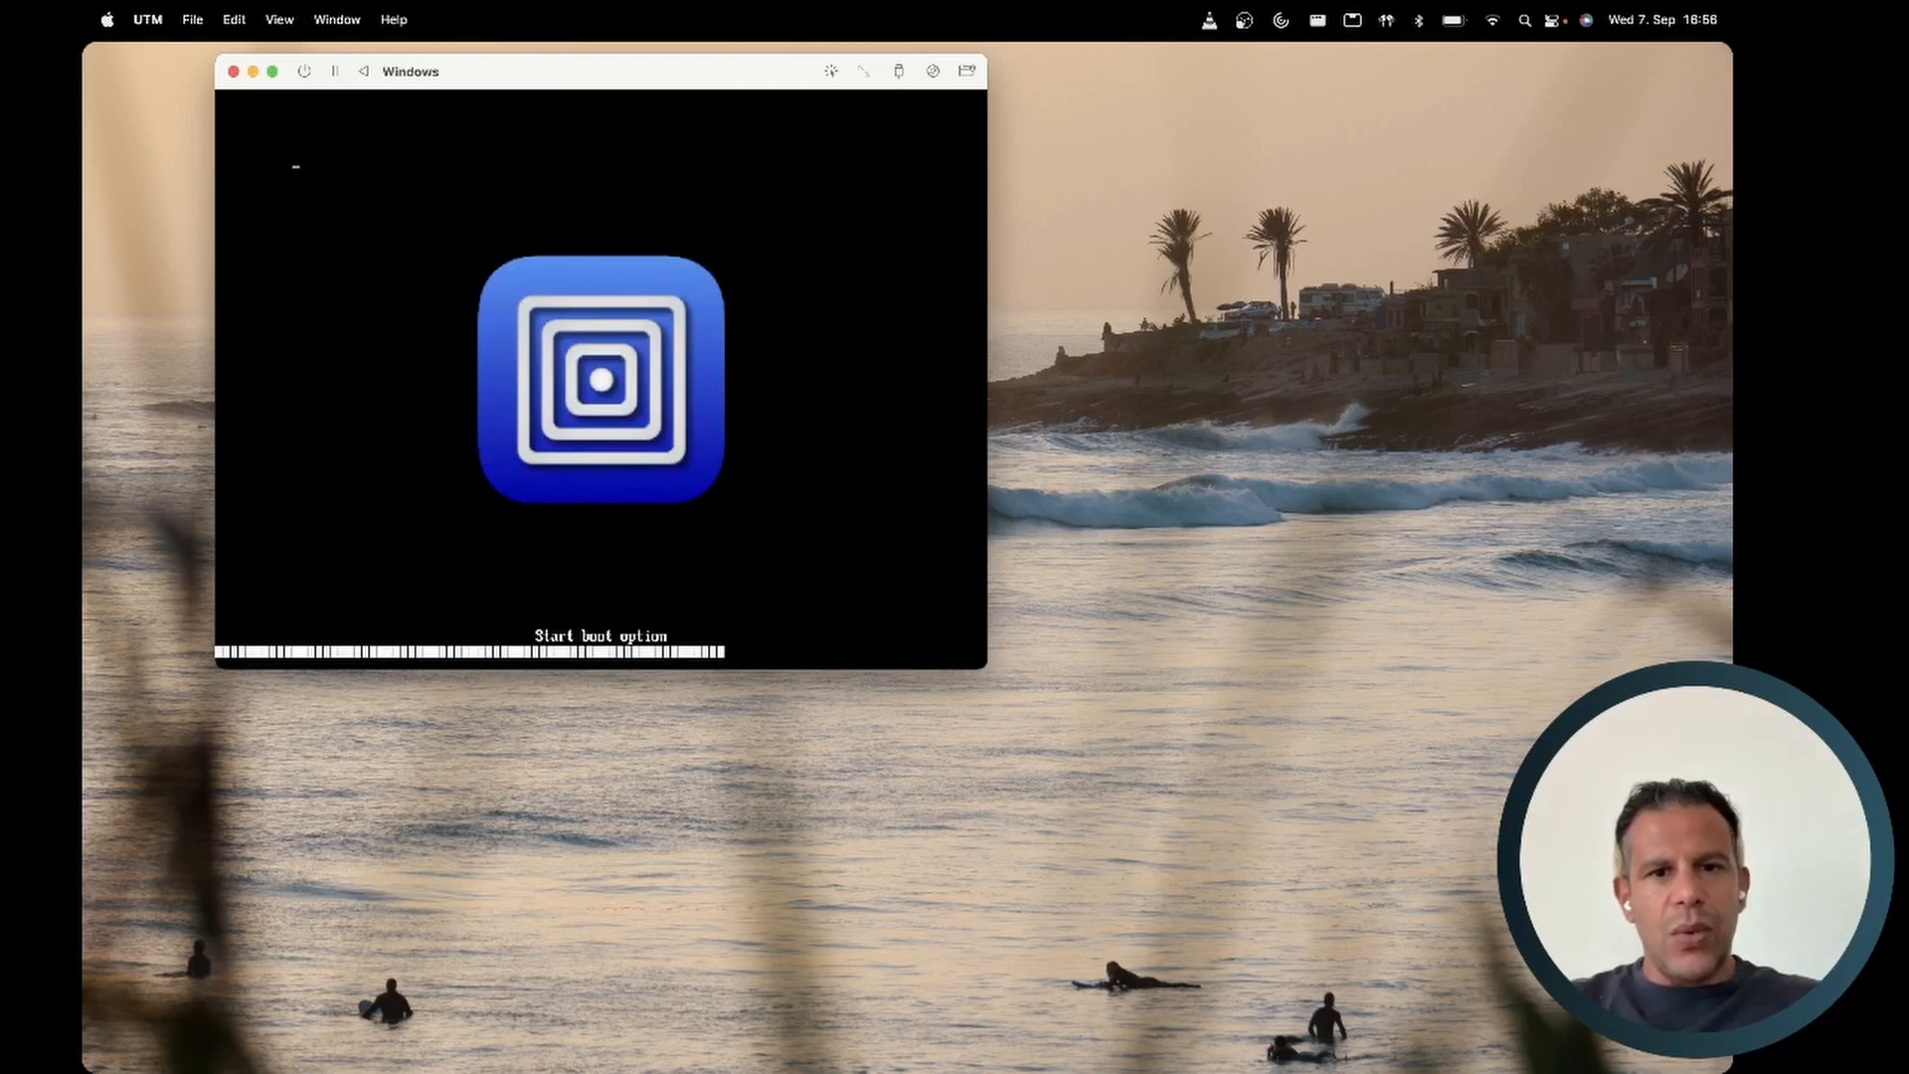
# - Enlarge the rebooting virtual machine's window and confirm Germany as the country or region
pyautogui.moveTo(988, 669); pyautogui.dragTo(1430, 1001)
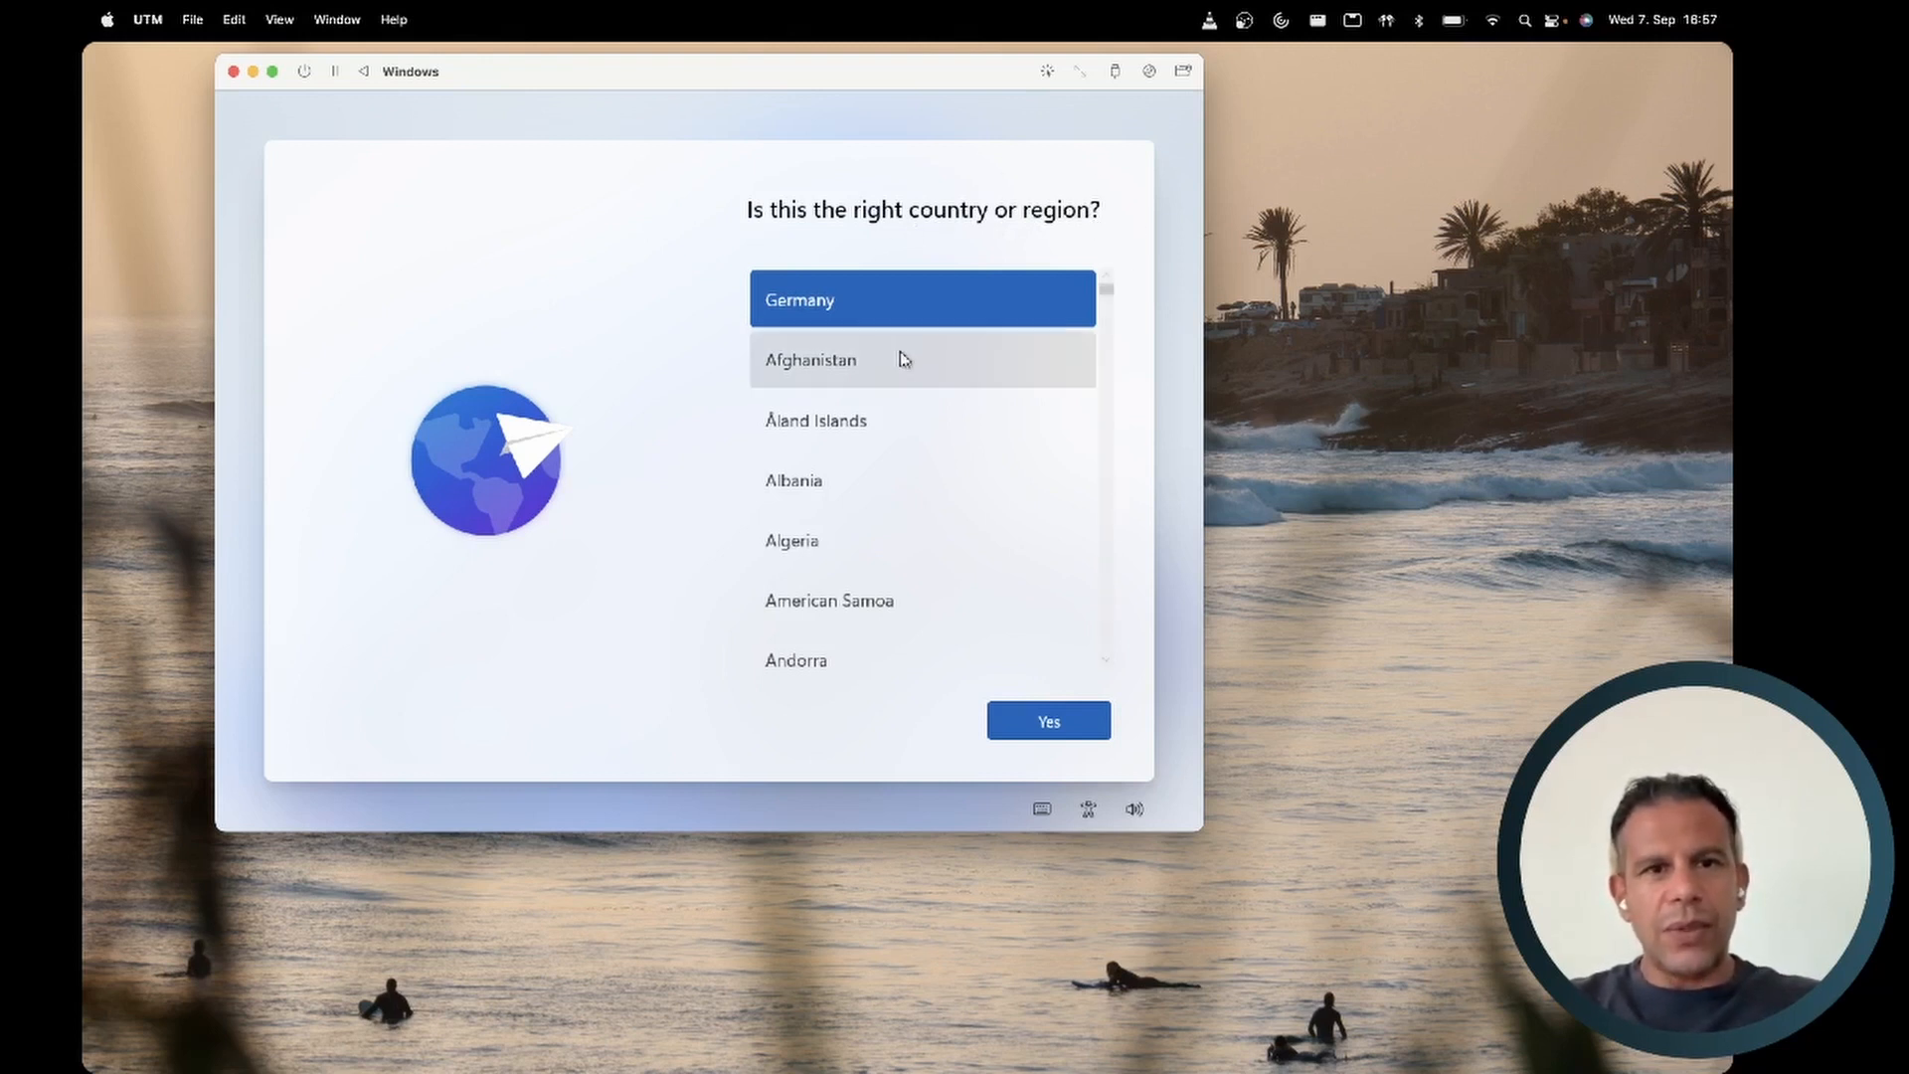
pyautogui.click(1075, 732)
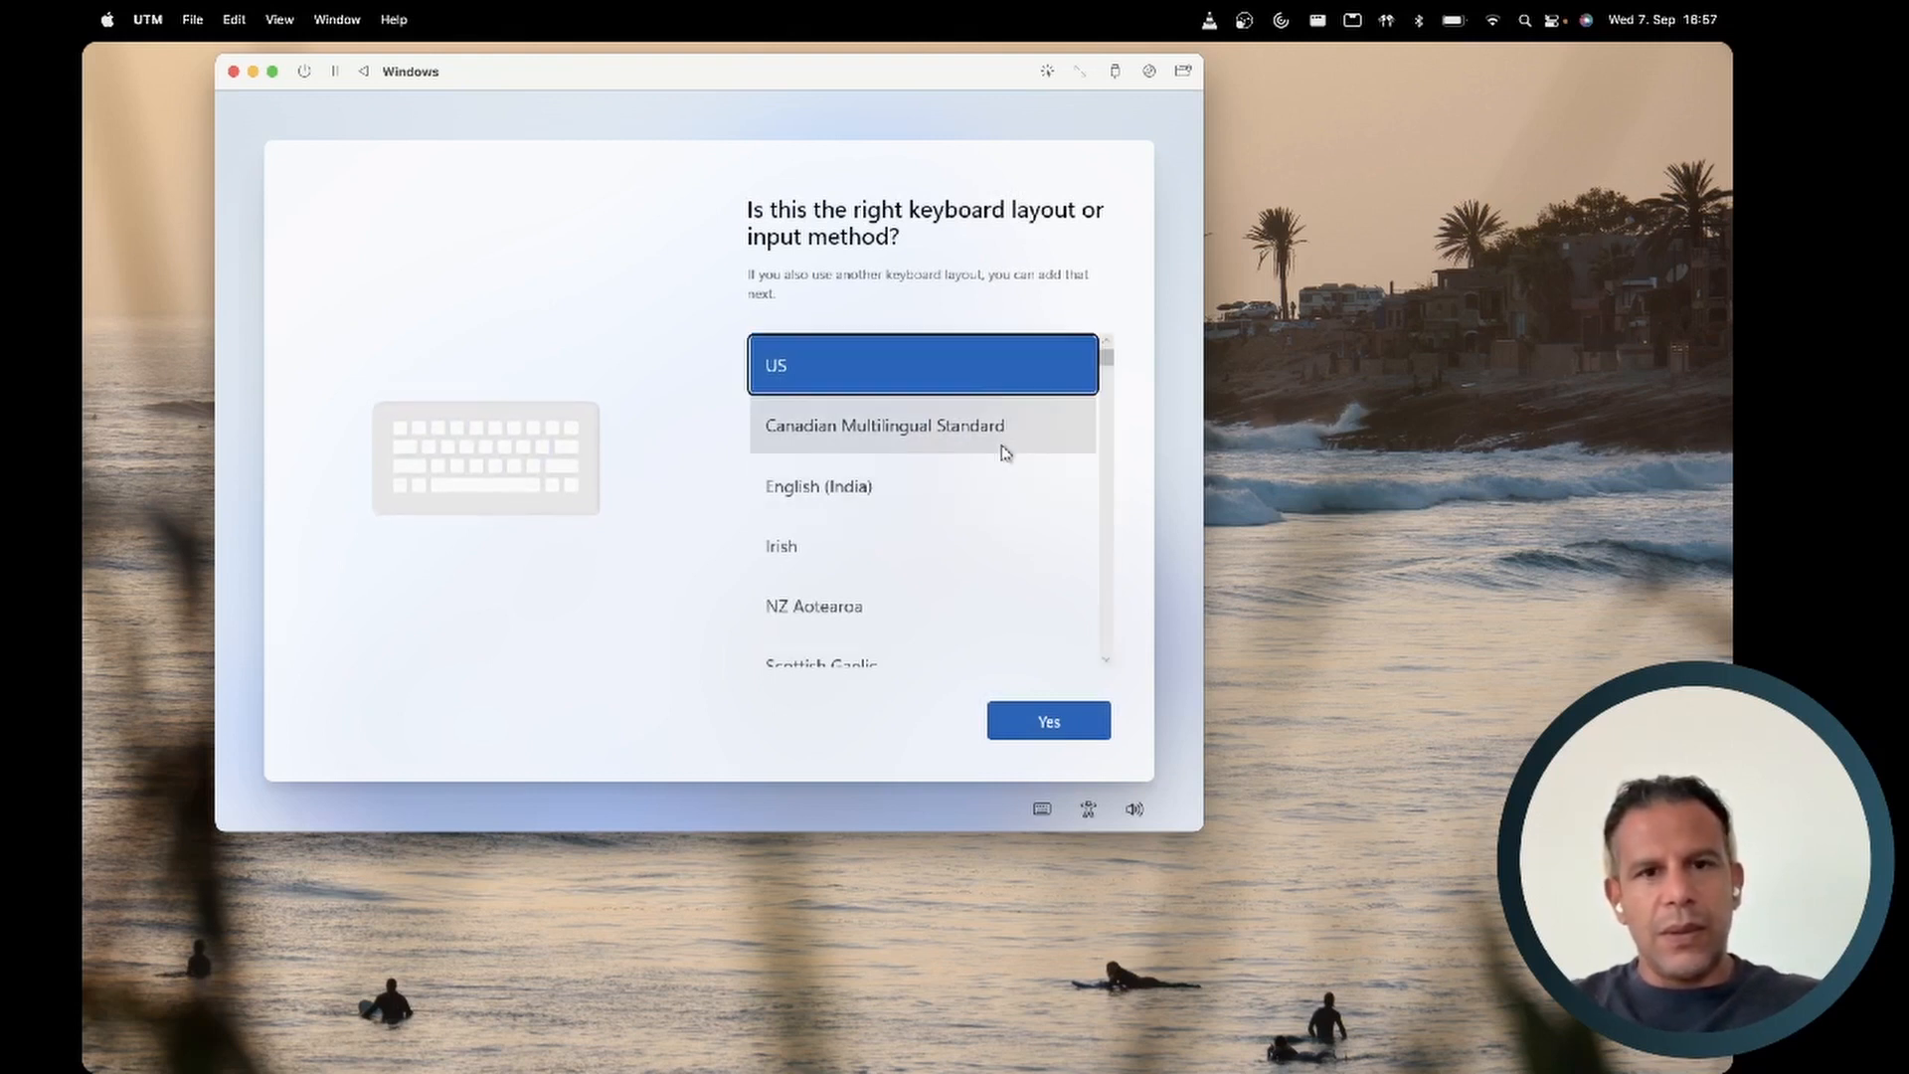
# - Choose German as the keyboard layout and skip adding a second layout
pyautogui.press('Down')
pyautogui.press('Down')
pyautogui.press('Down')
pyautogui.press('Down')
pyautogui.press('Down')
pyautogui.press('Down')
pyautogui.press('Down')
pyautogui.press('Down')
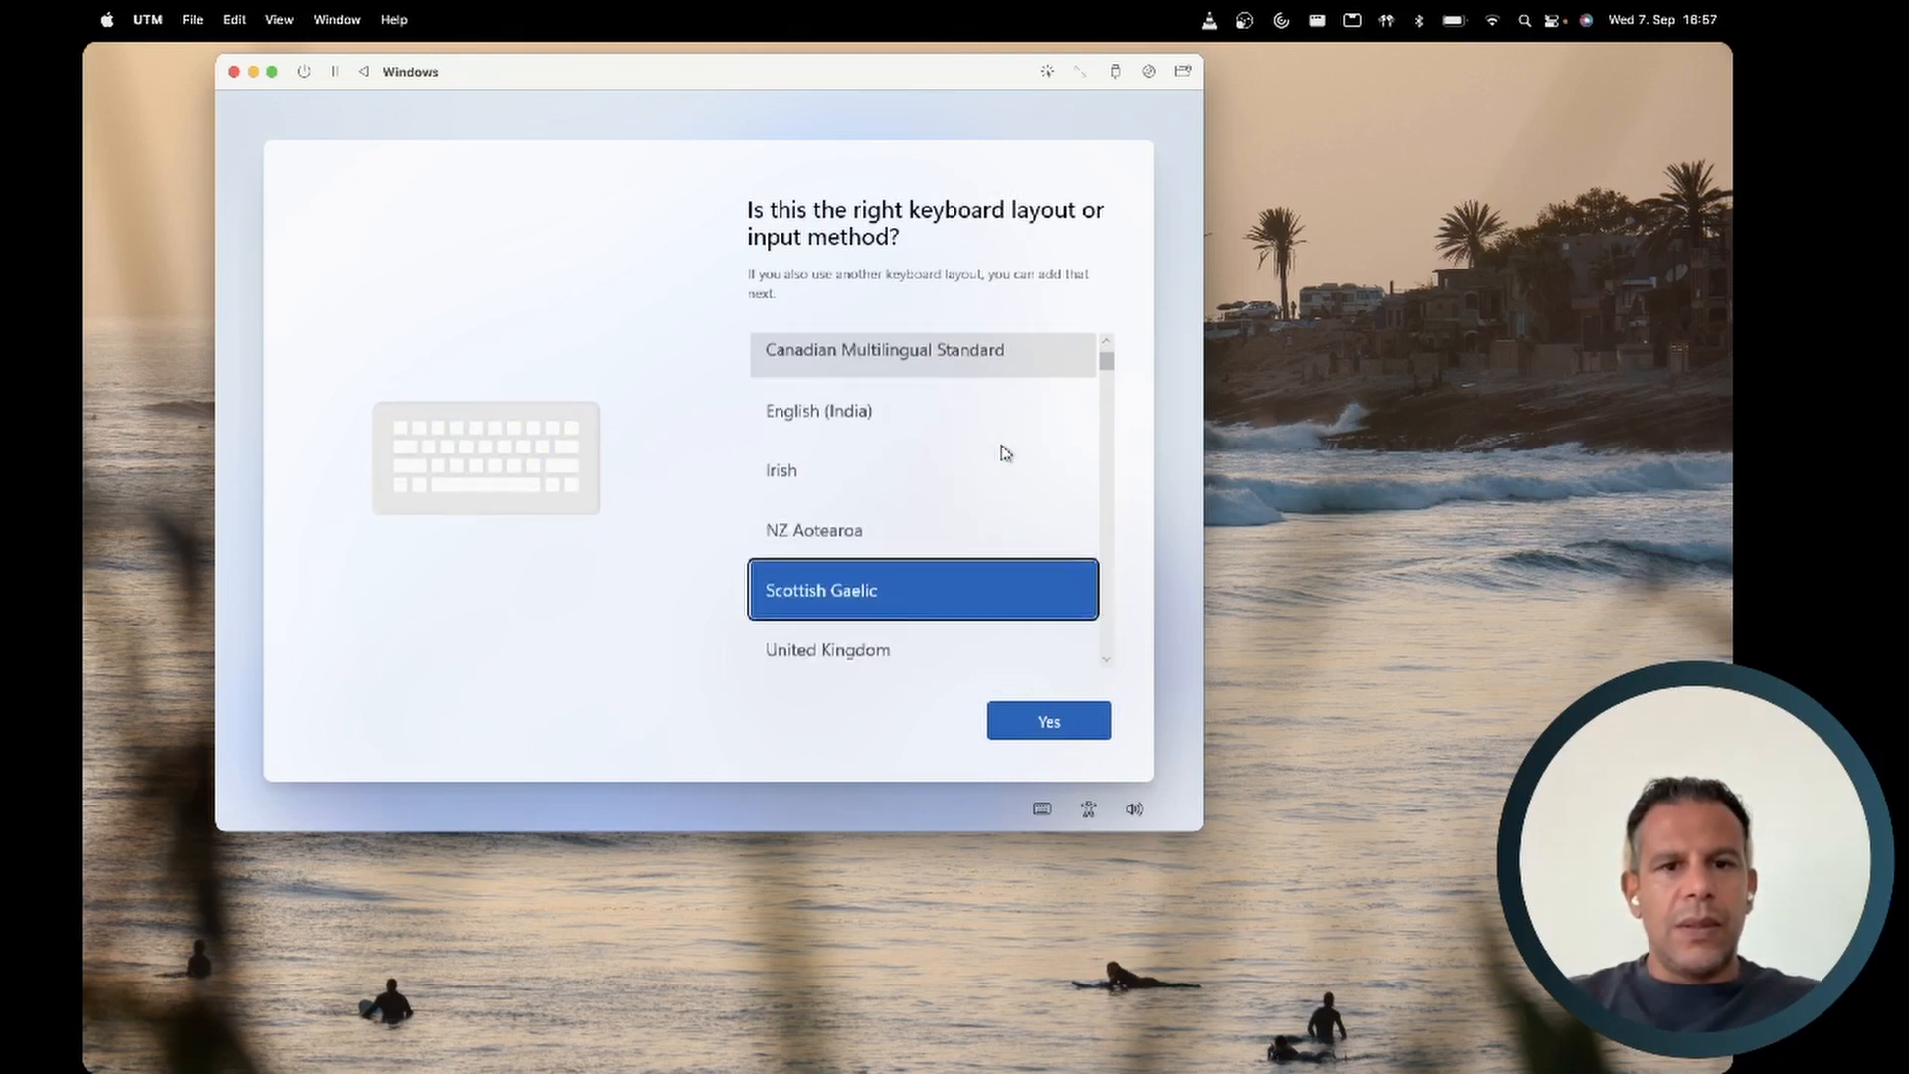
pyautogui.press('Down')
pyautogui.press('Down')
pyautogui.press('Down')
pyautogui.press('Down')
pyautogui.press('Down')
pyautogui.press('Down')
pyautogui.press('Down')
pyautogui.press('Down')
pyautogui.press('Down')
pyautogui.press('Down')
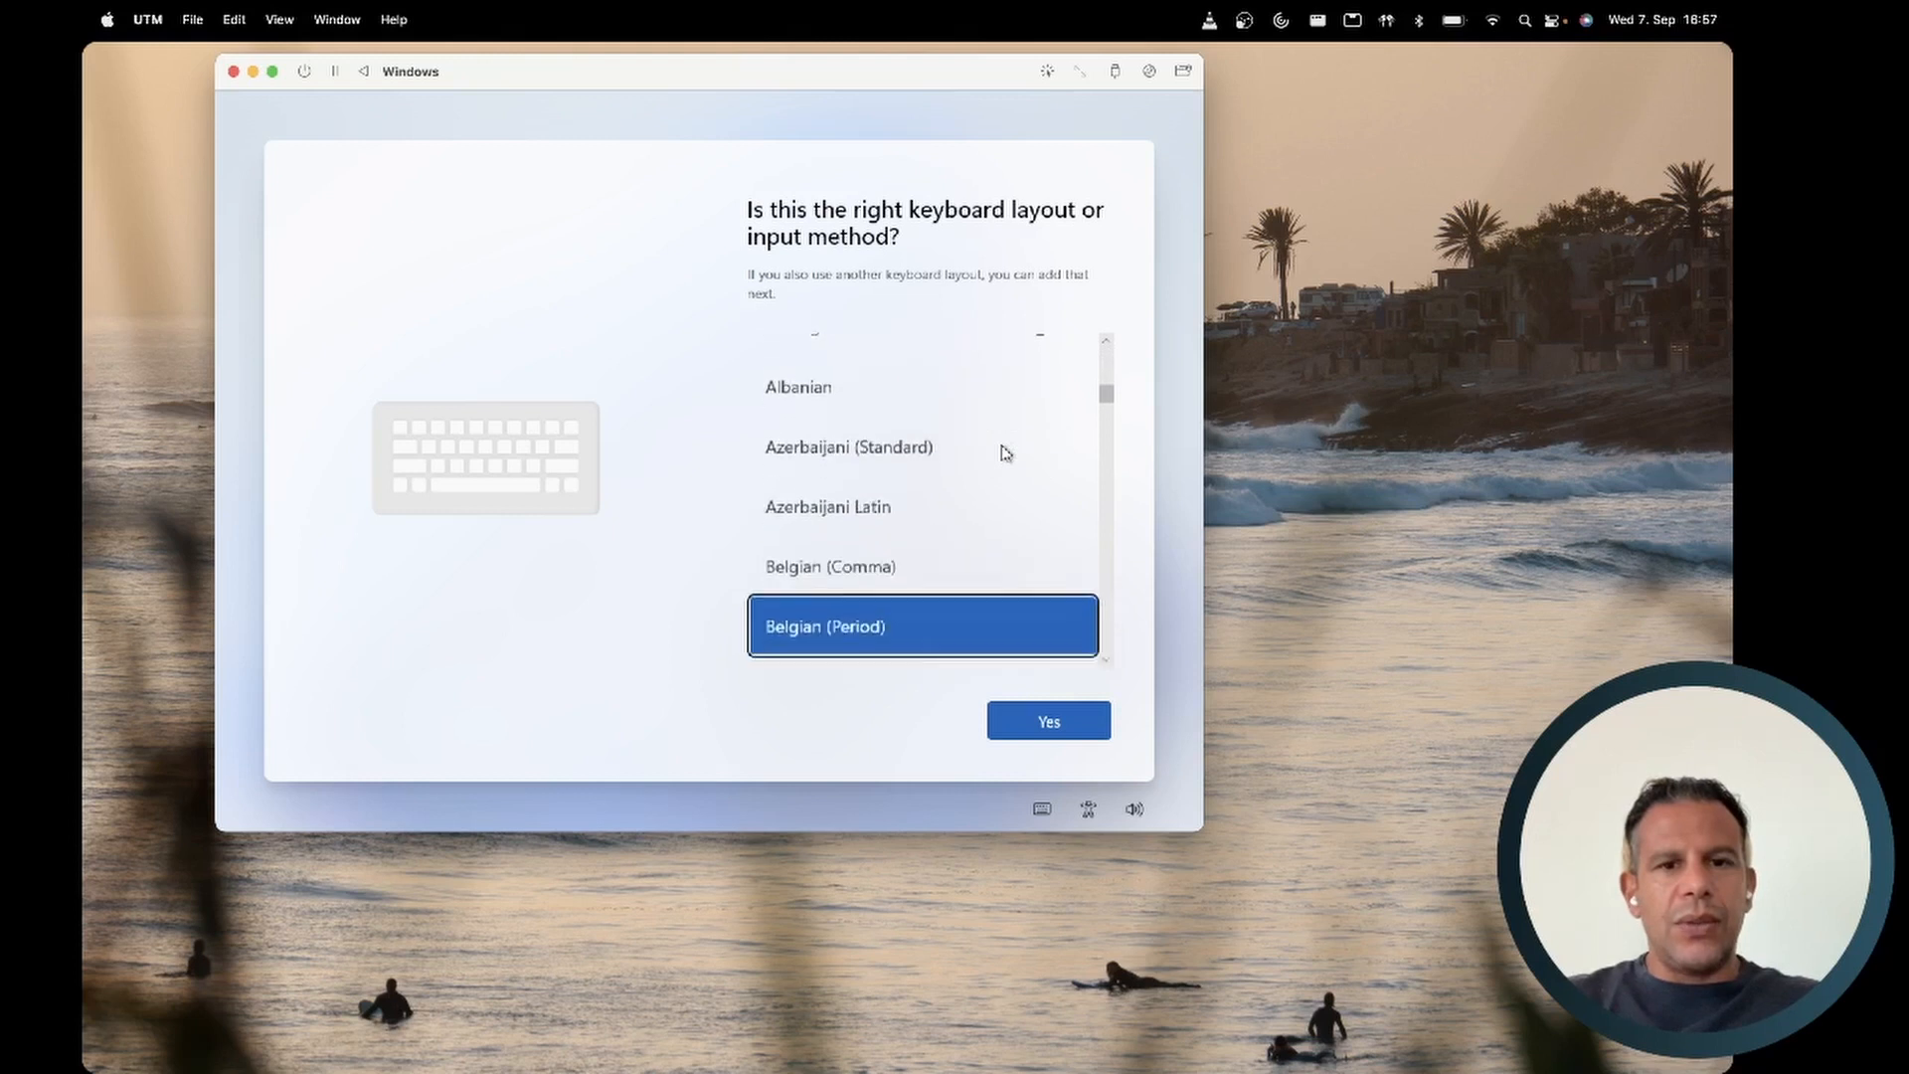
pyautogui.press('Down')
pyautogui.press('Down')
pyautogui.press('Down')
pyautogui.press('Down')
pyautogui.press('Down')
pyautogui.press('Down')
pyautogui.press('Down')
pyautogui.press('Down')
pyautogui.press('Down')
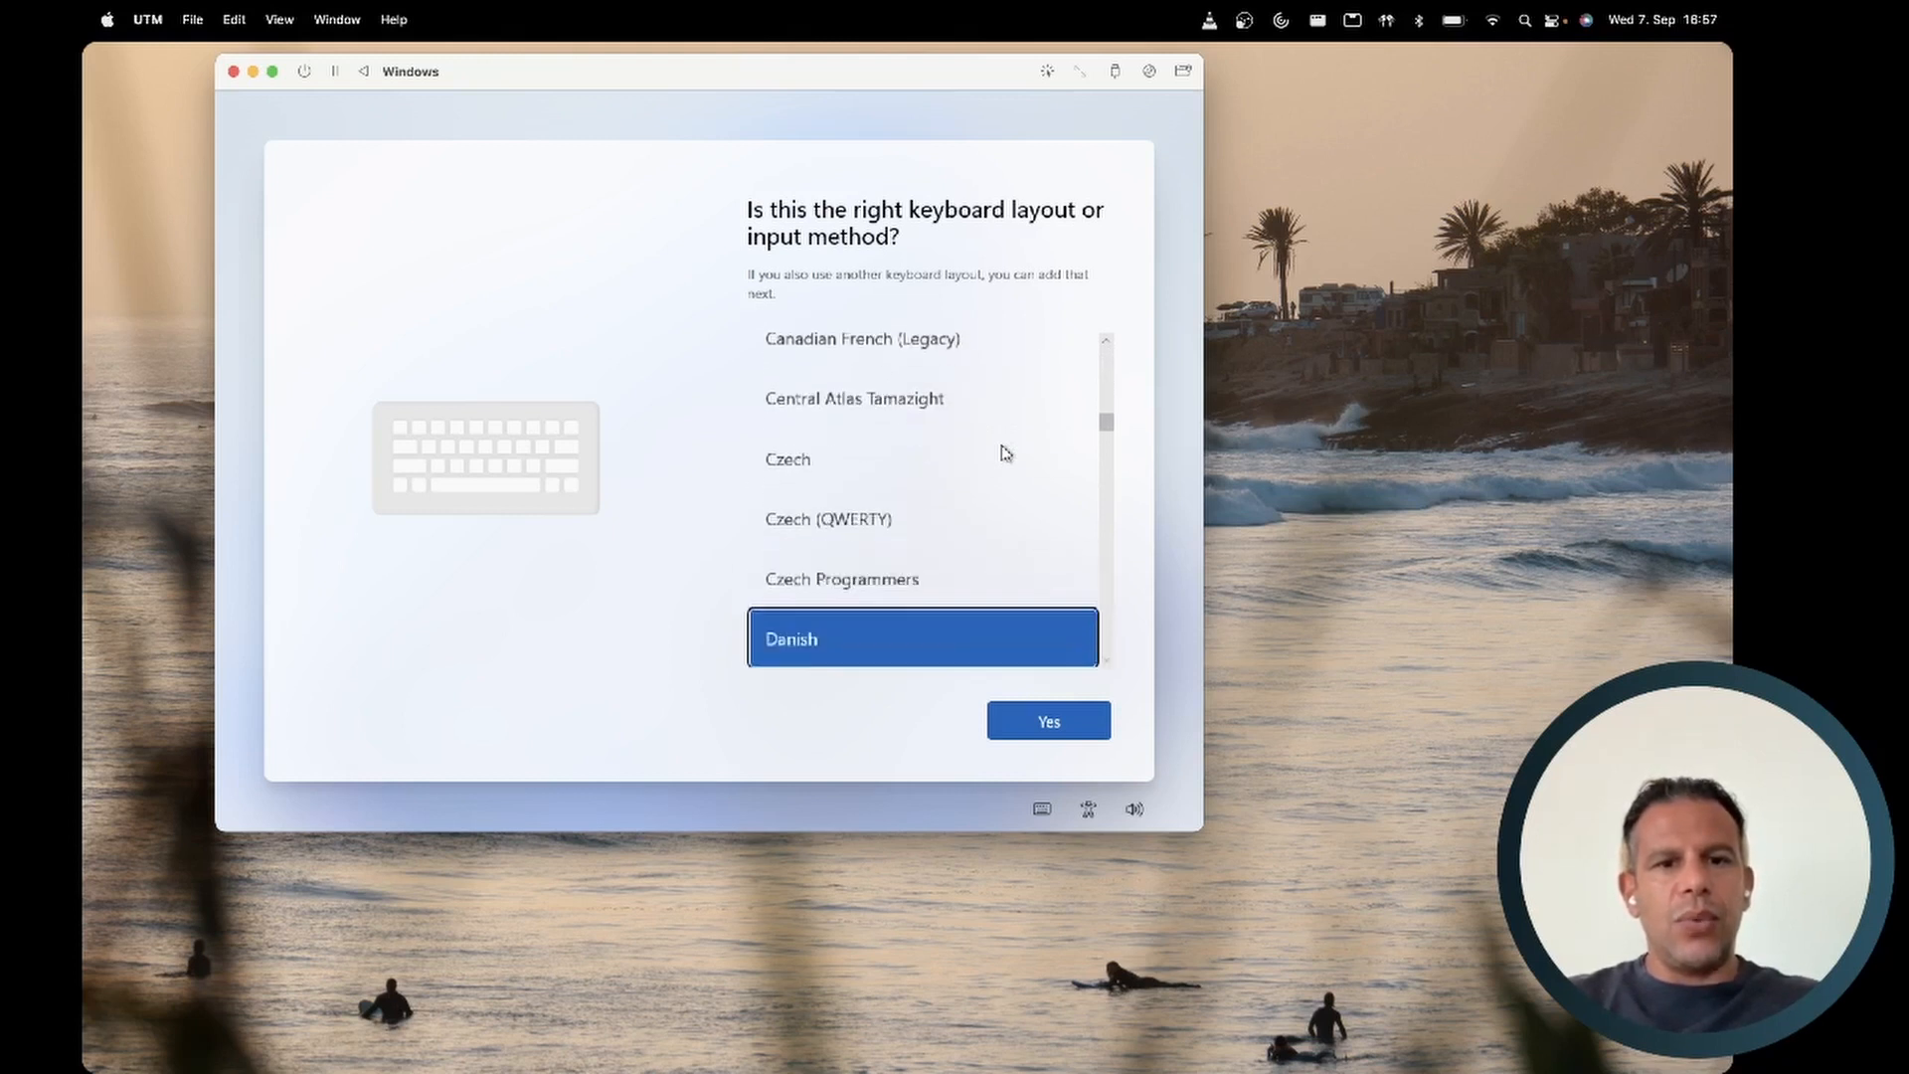
pyautogui.press('Down')
pyautogui.press('Down')
pyautogui.press('Down')
pyautogui.press('Down')
pyautogui.press('Down')
pyautogui.press('Down')
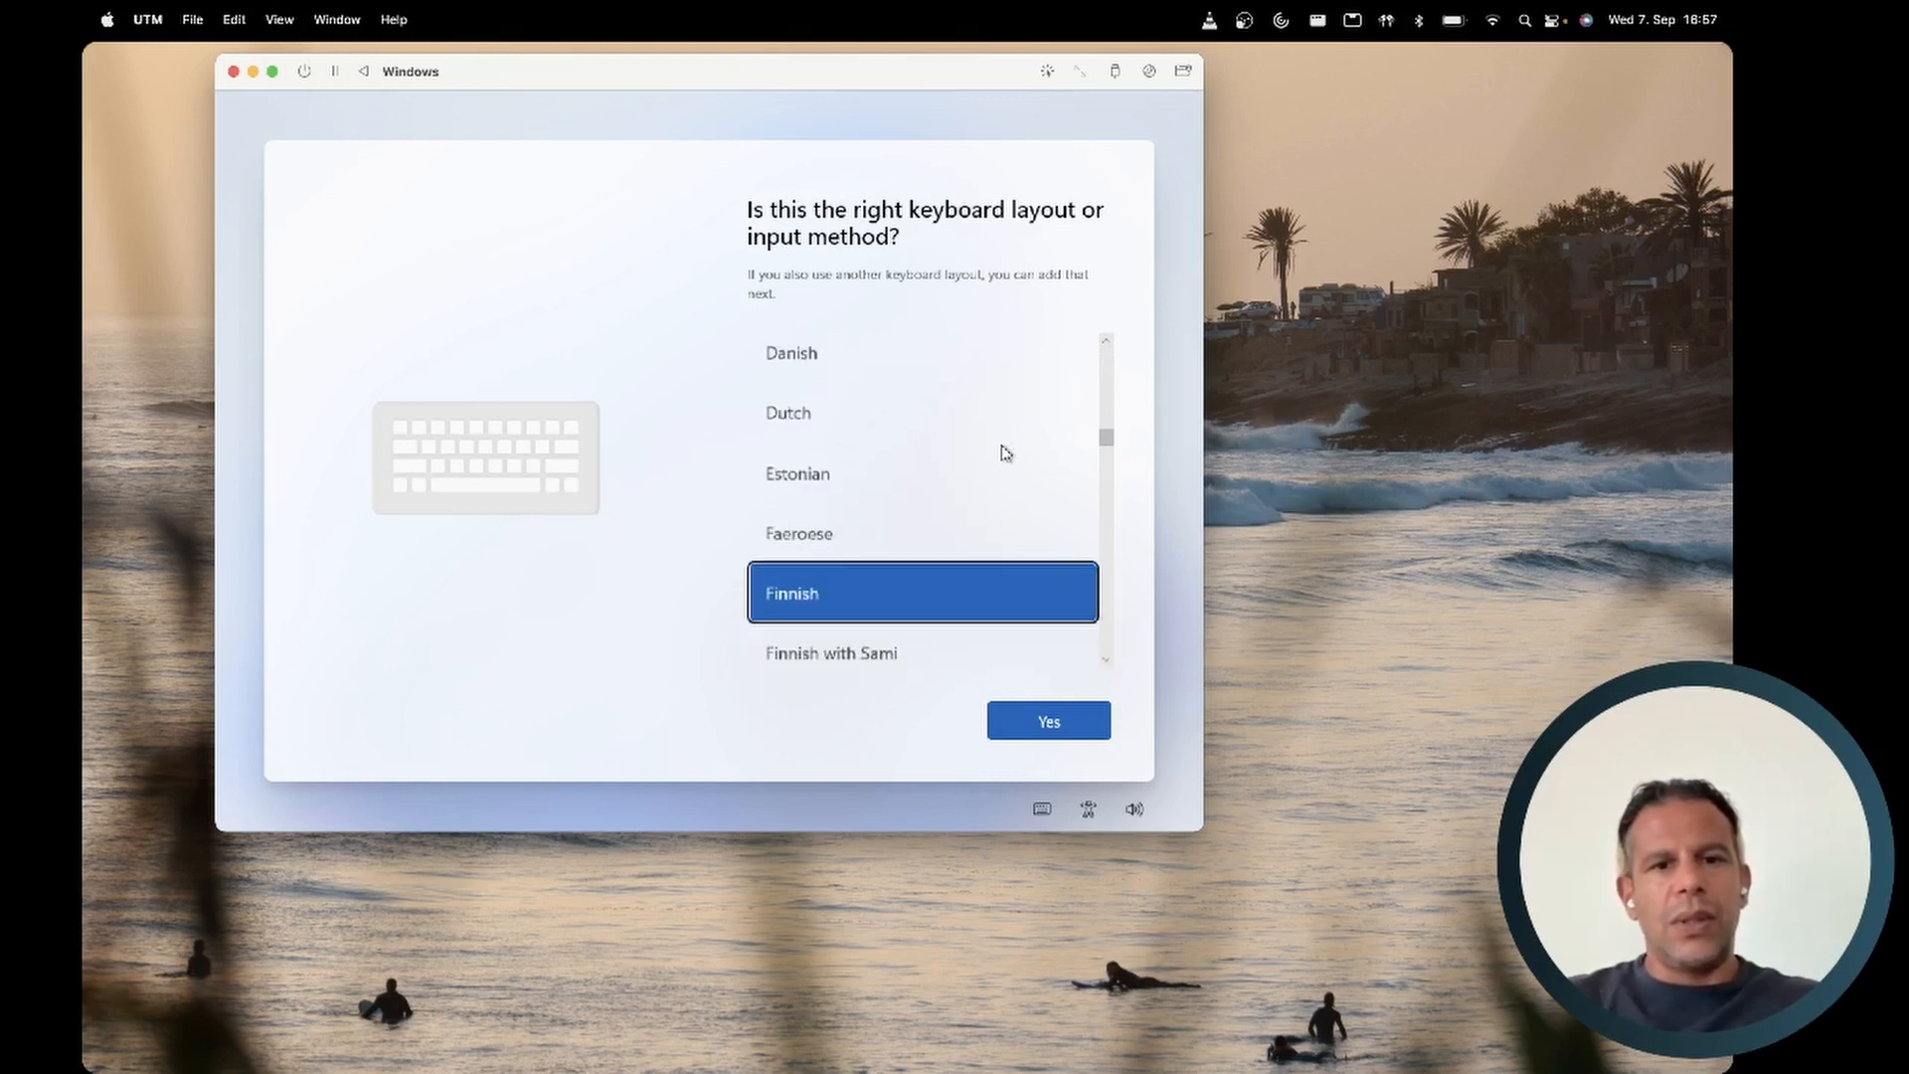
pyautogui.press('Up')
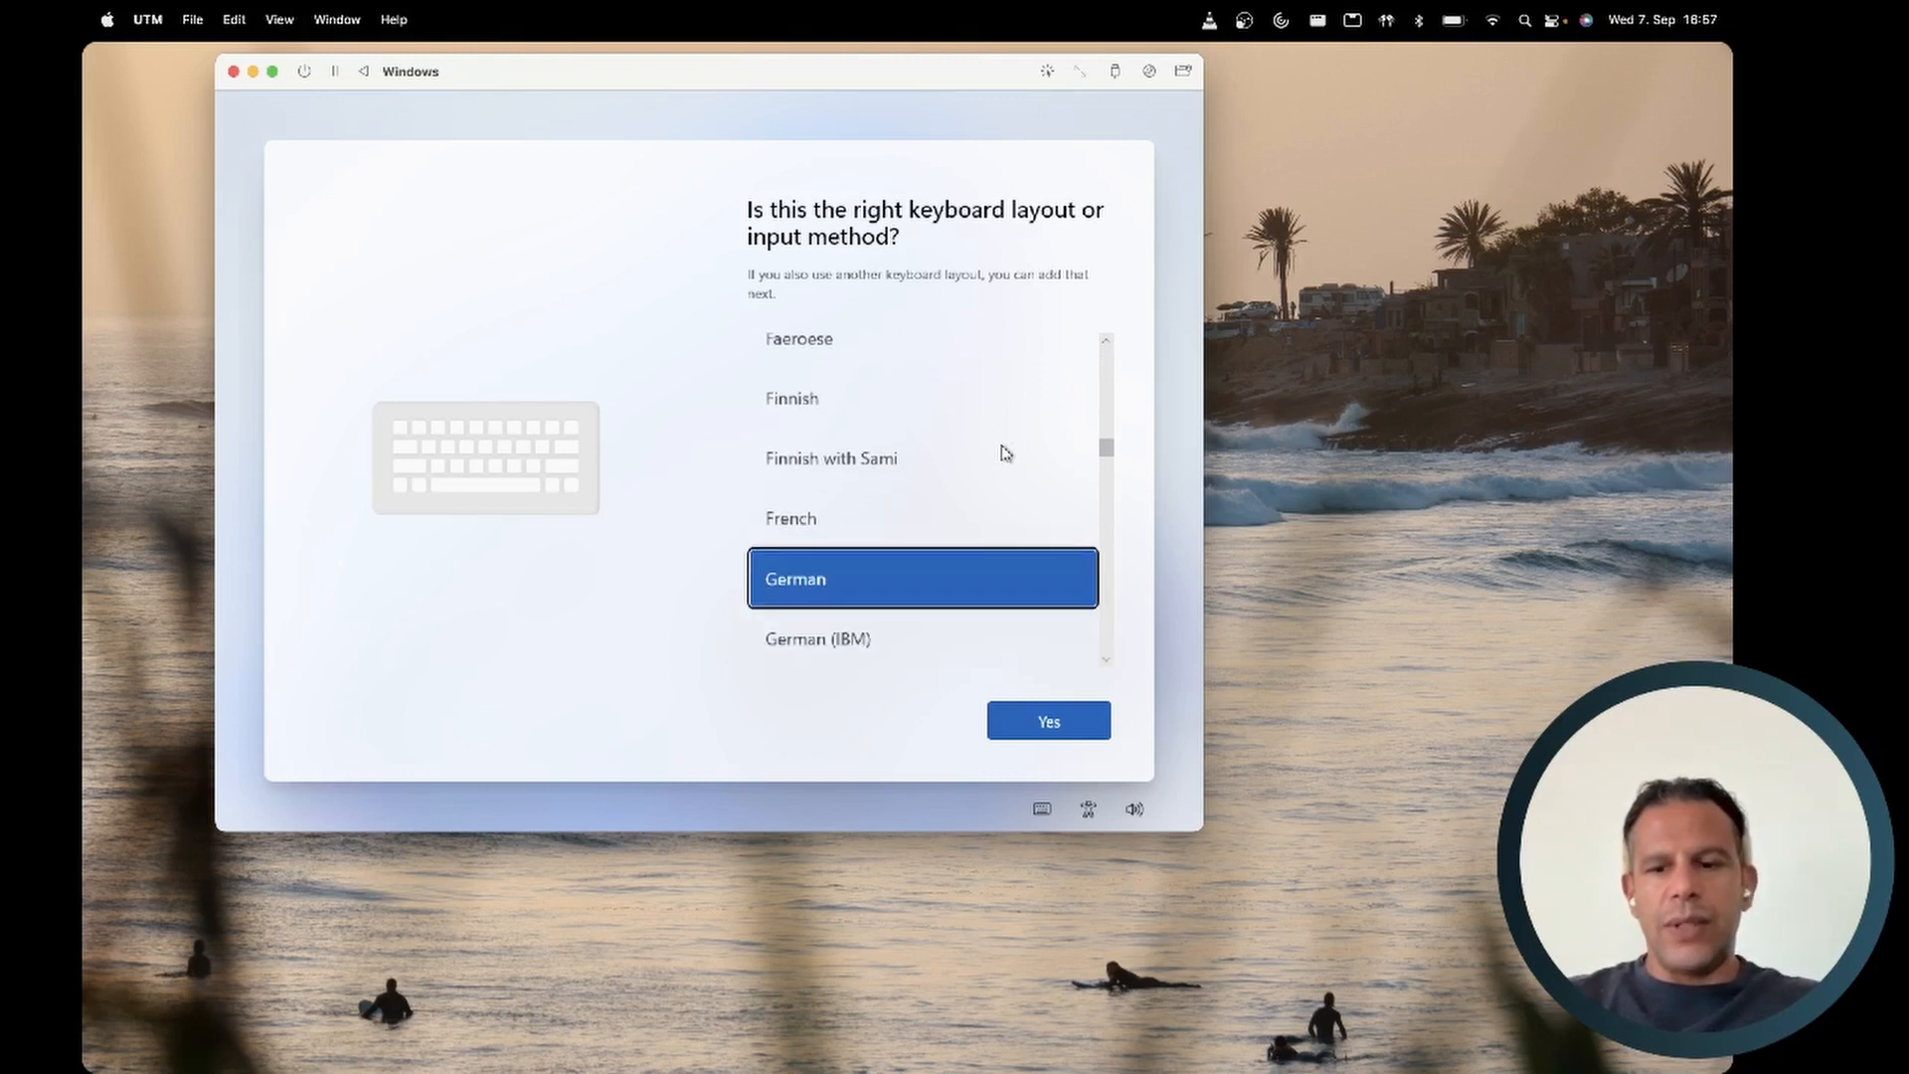
pyautogui.click(1052, 725)
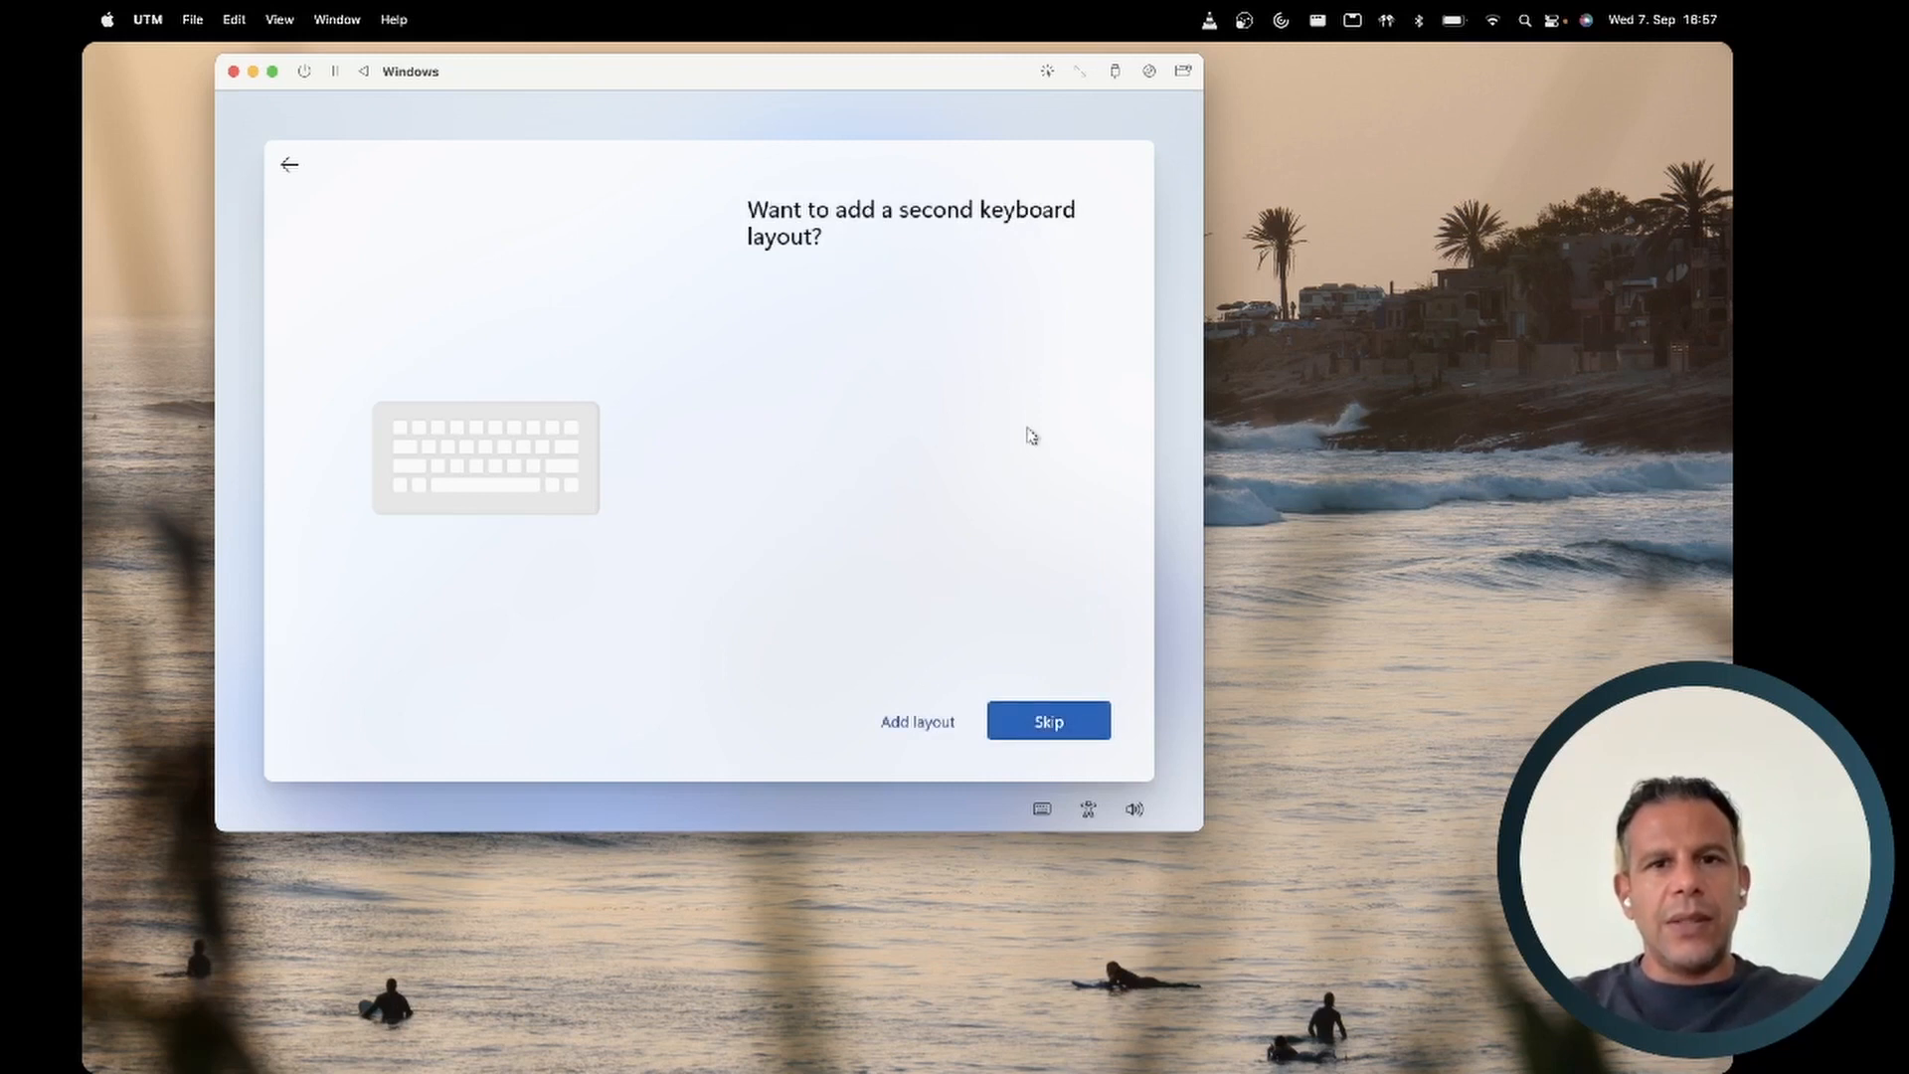
pyautogui.click(1052, 723)
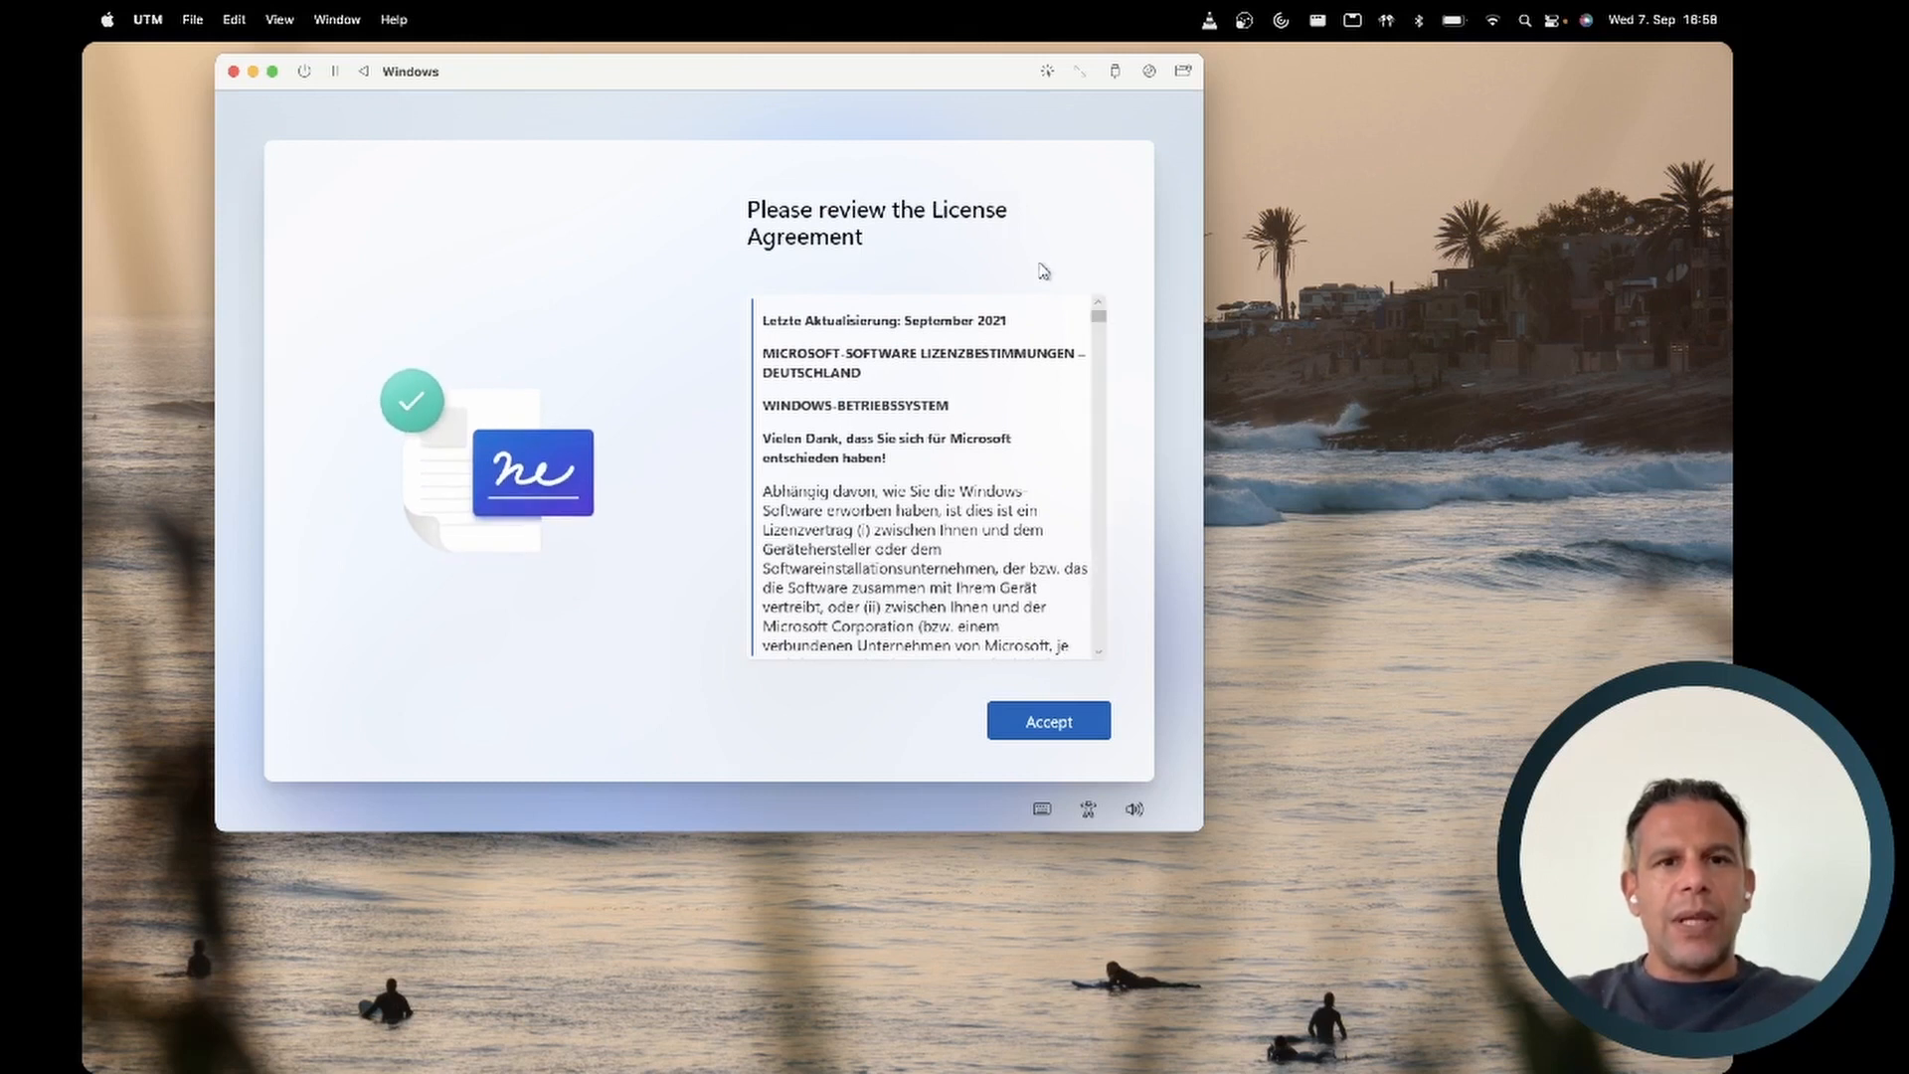
# - Accept the Windows License Agreement and skip naming the device for now
pyautogui.click(1043, 733)
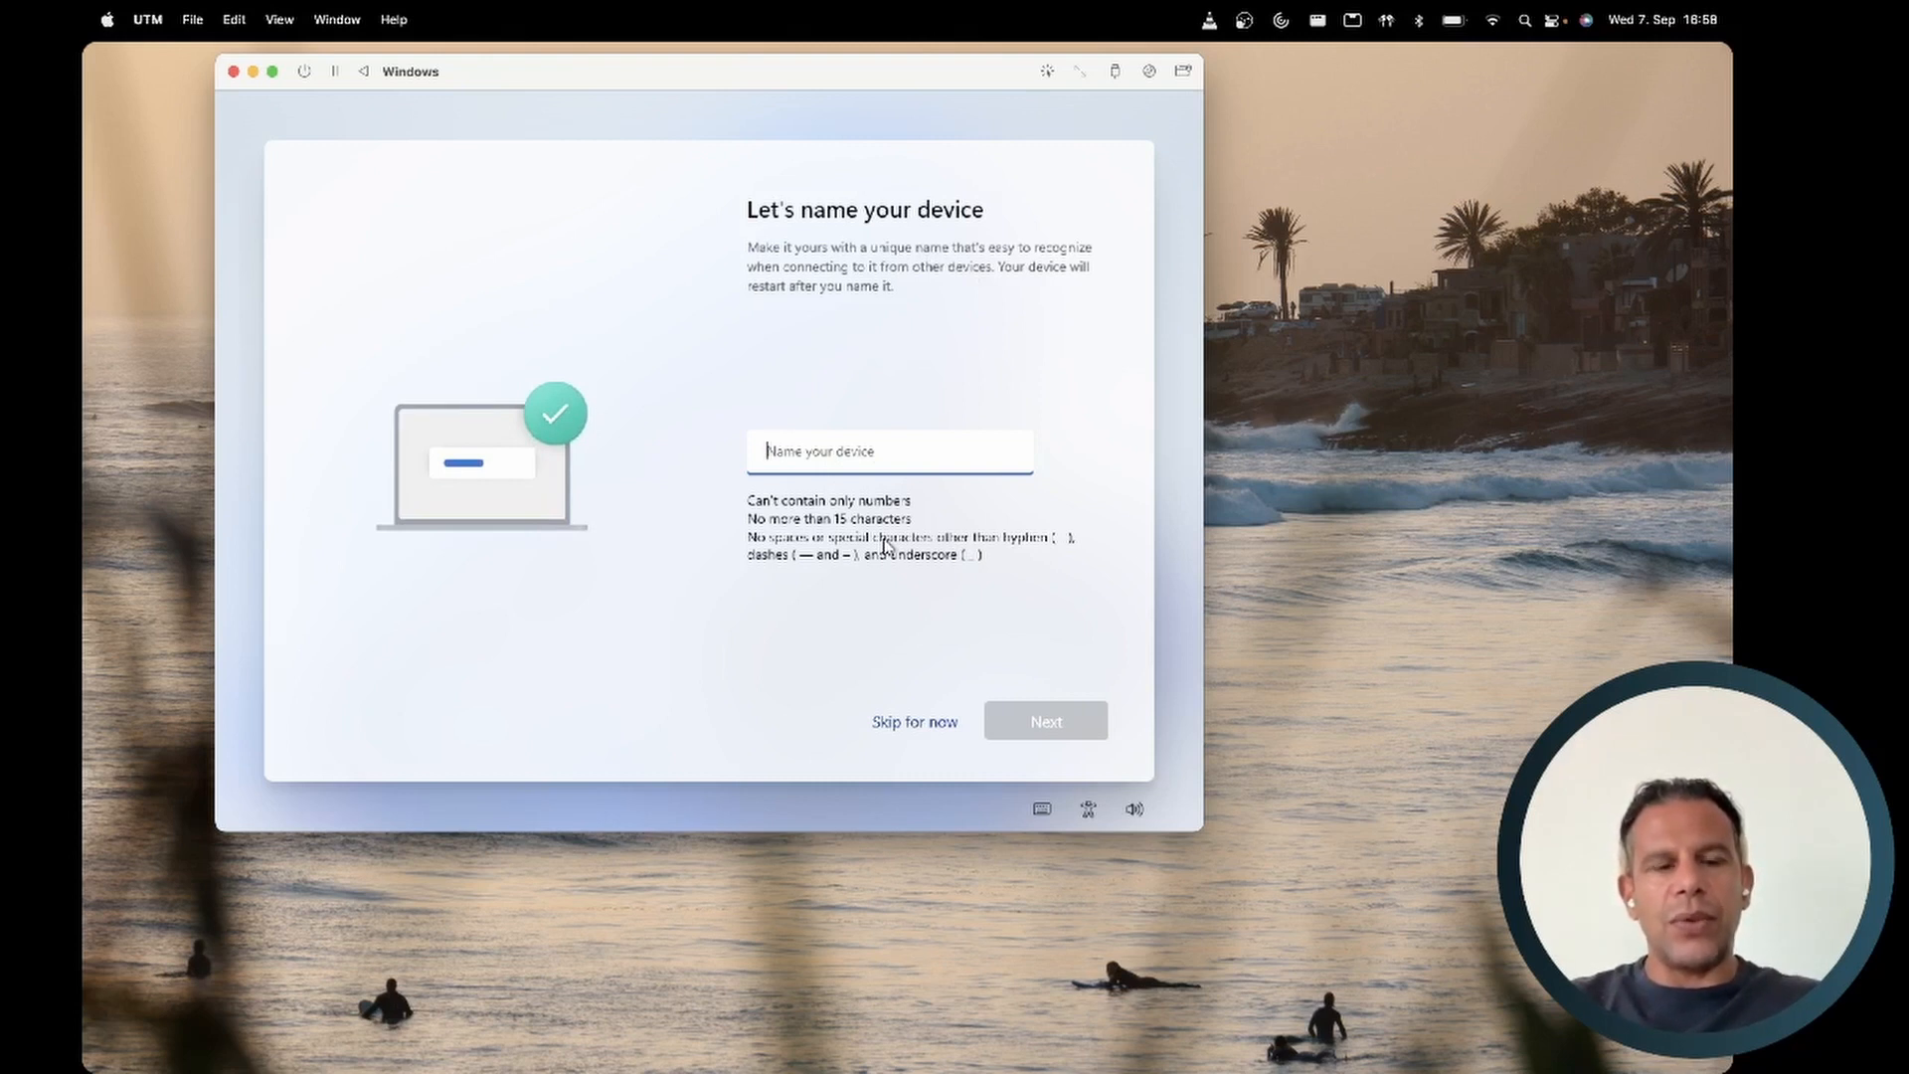
pyautogui.click(907, 724)
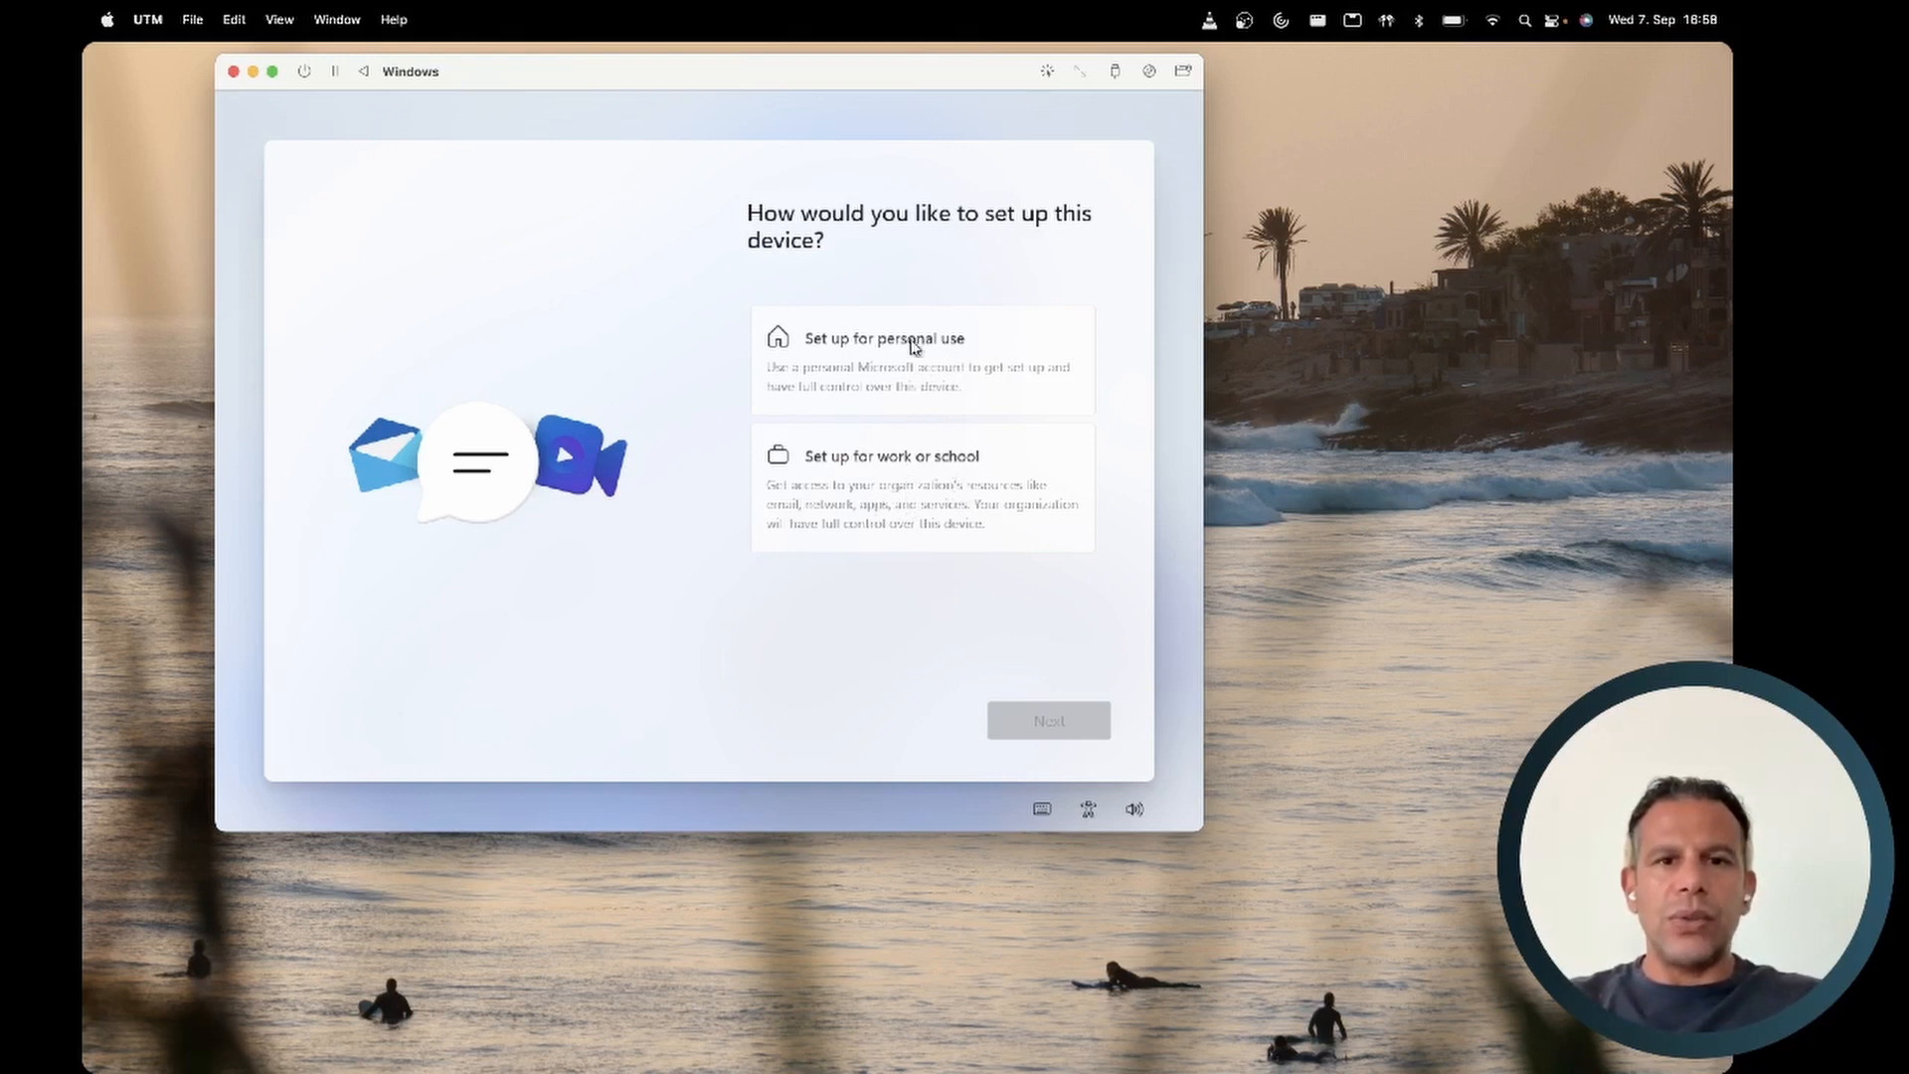
# - Set up the device for work or school, using the Domain join instead sign-in option
pyautogui.click(906, 480)
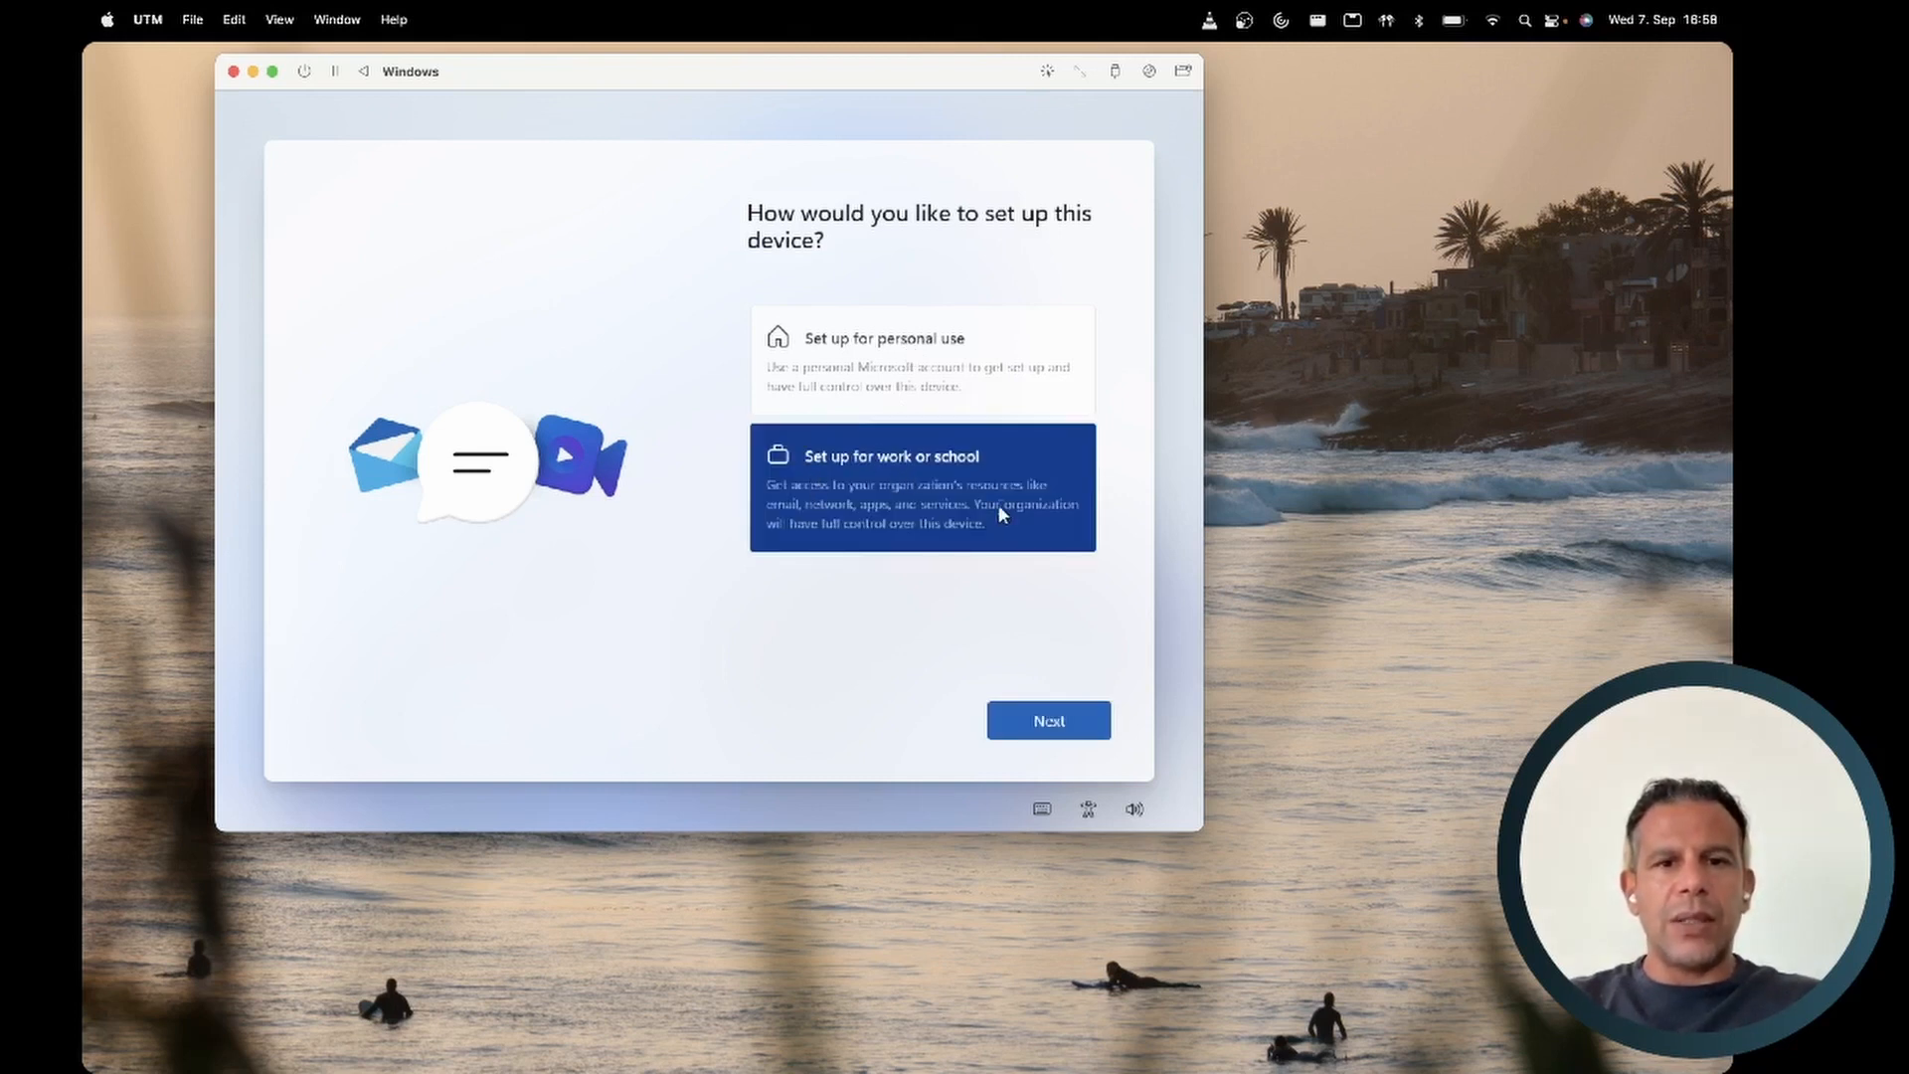
pyautogui.click(1051, 722)
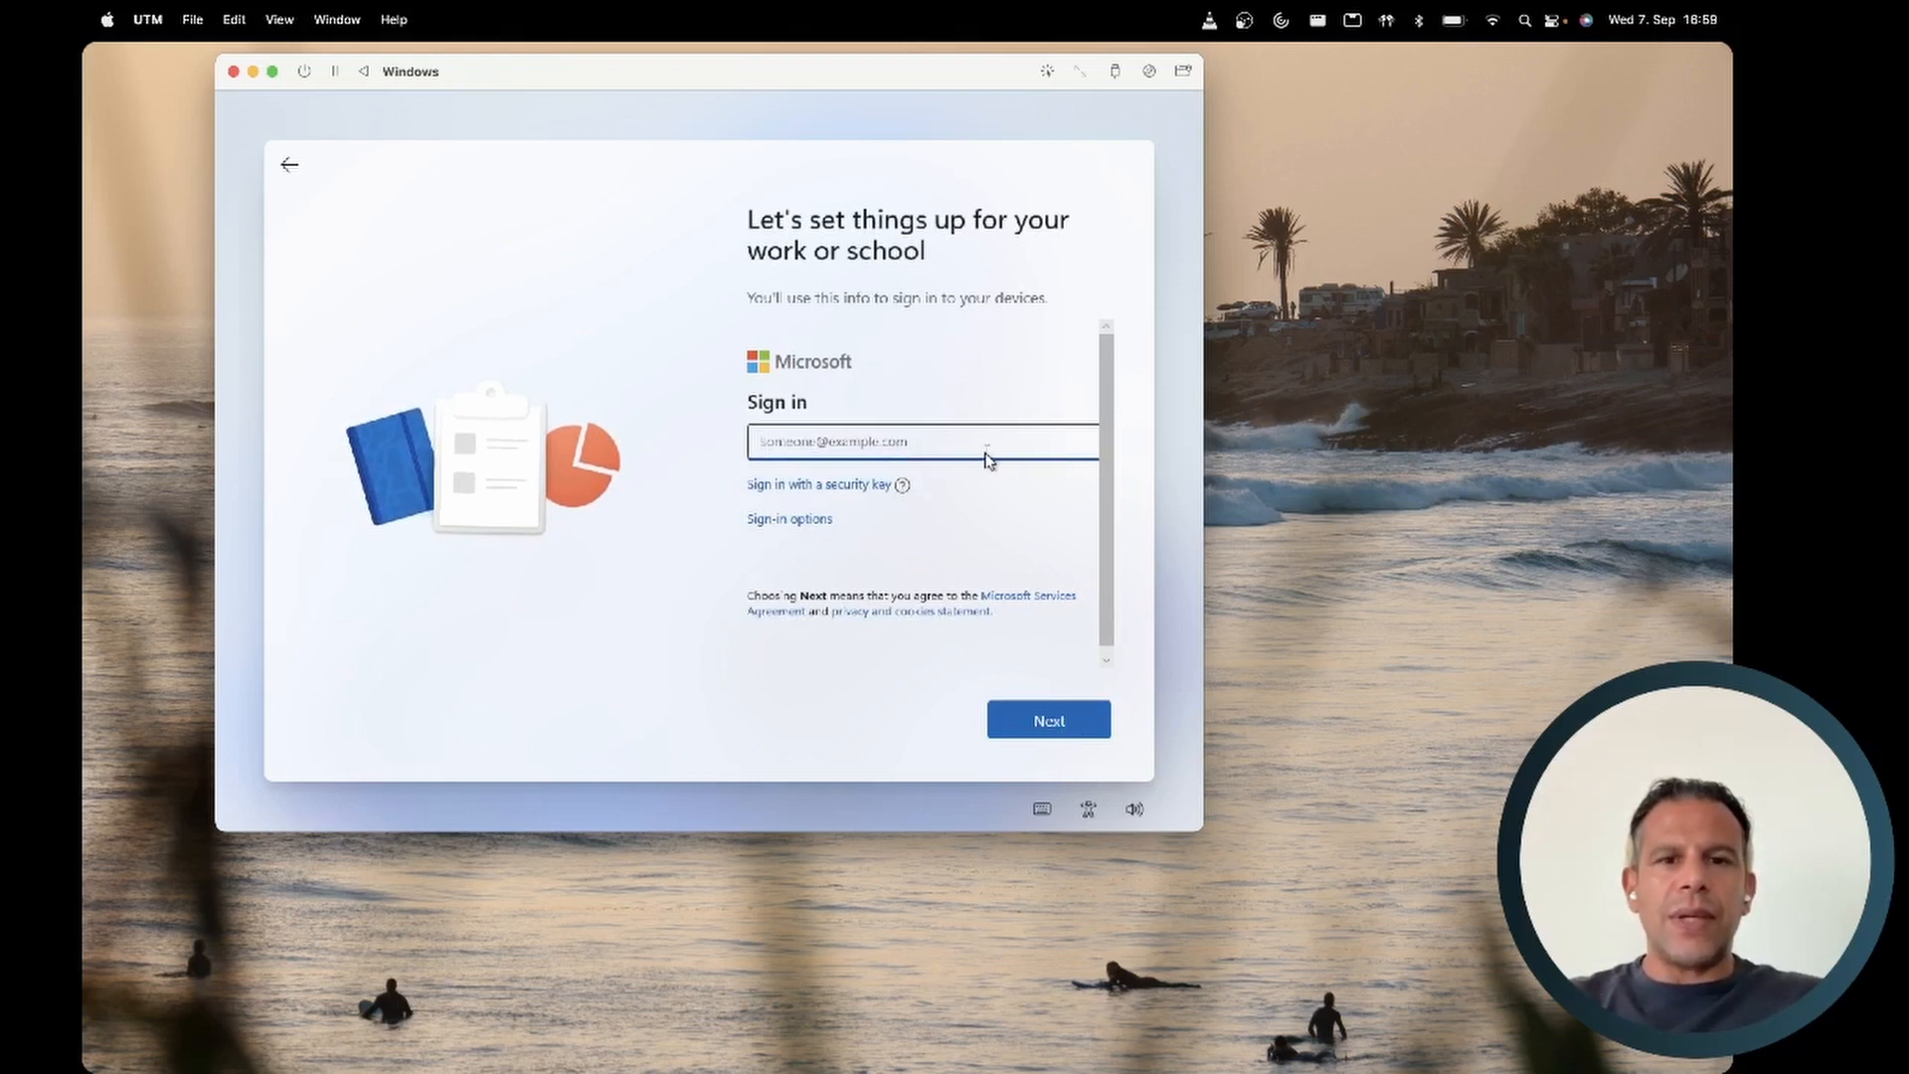
pyautogui.click(813, 521)
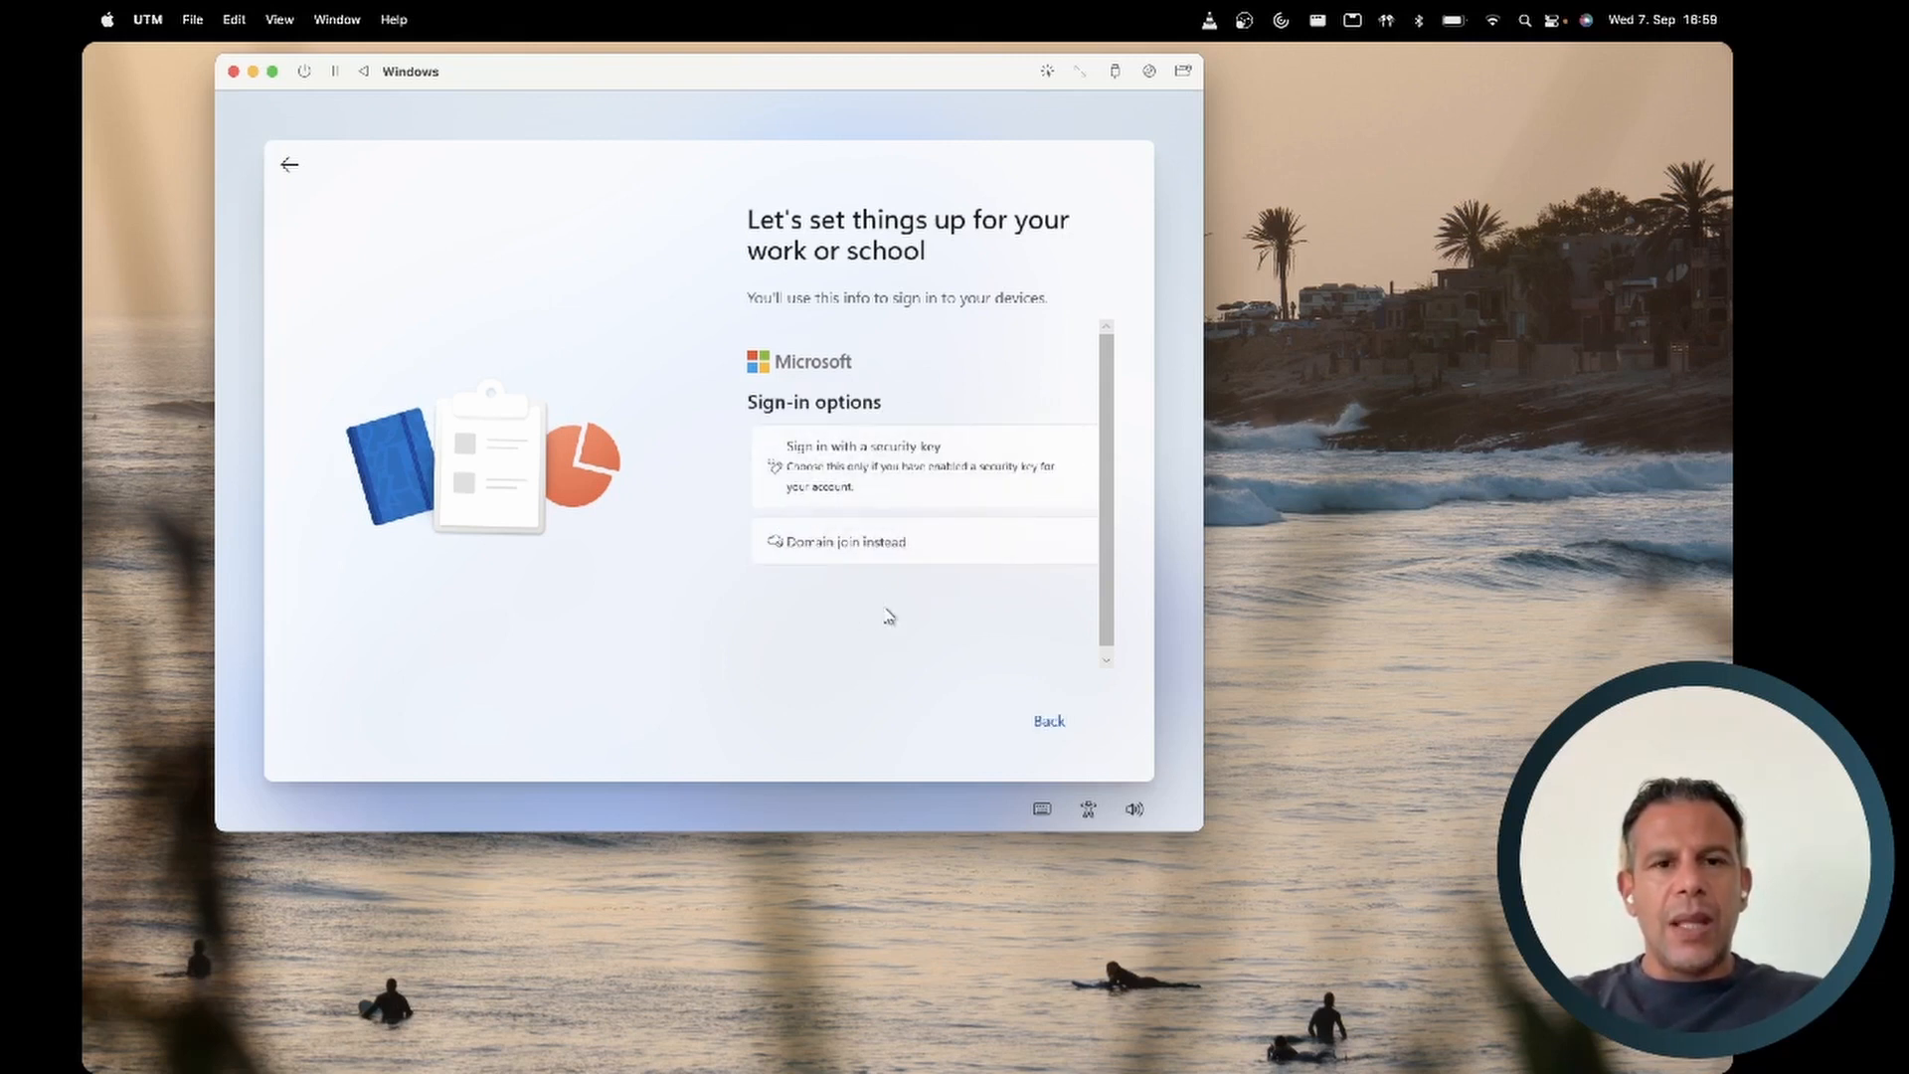
pyautogui.click(879, 545)
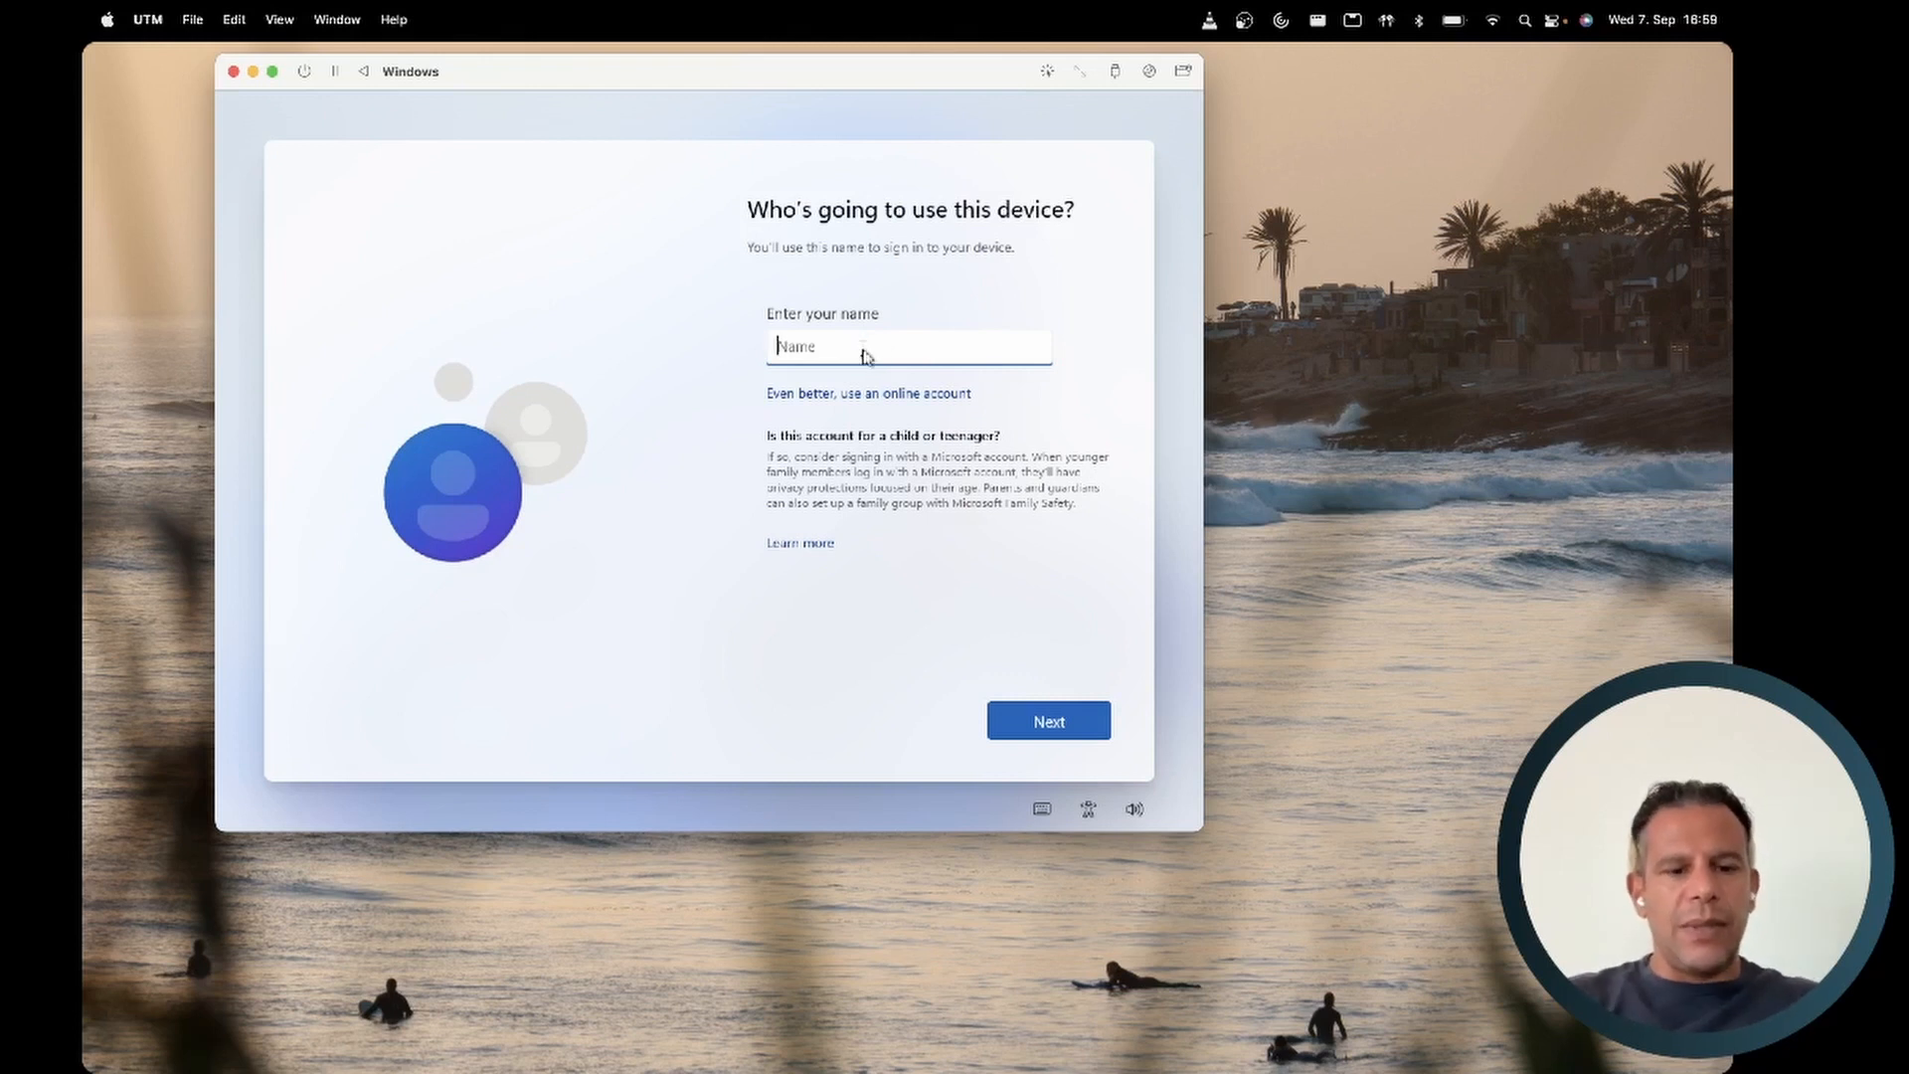
# - Create the local account by entering the user's first name and leaving the password blank
pyautogui.write('Adil')
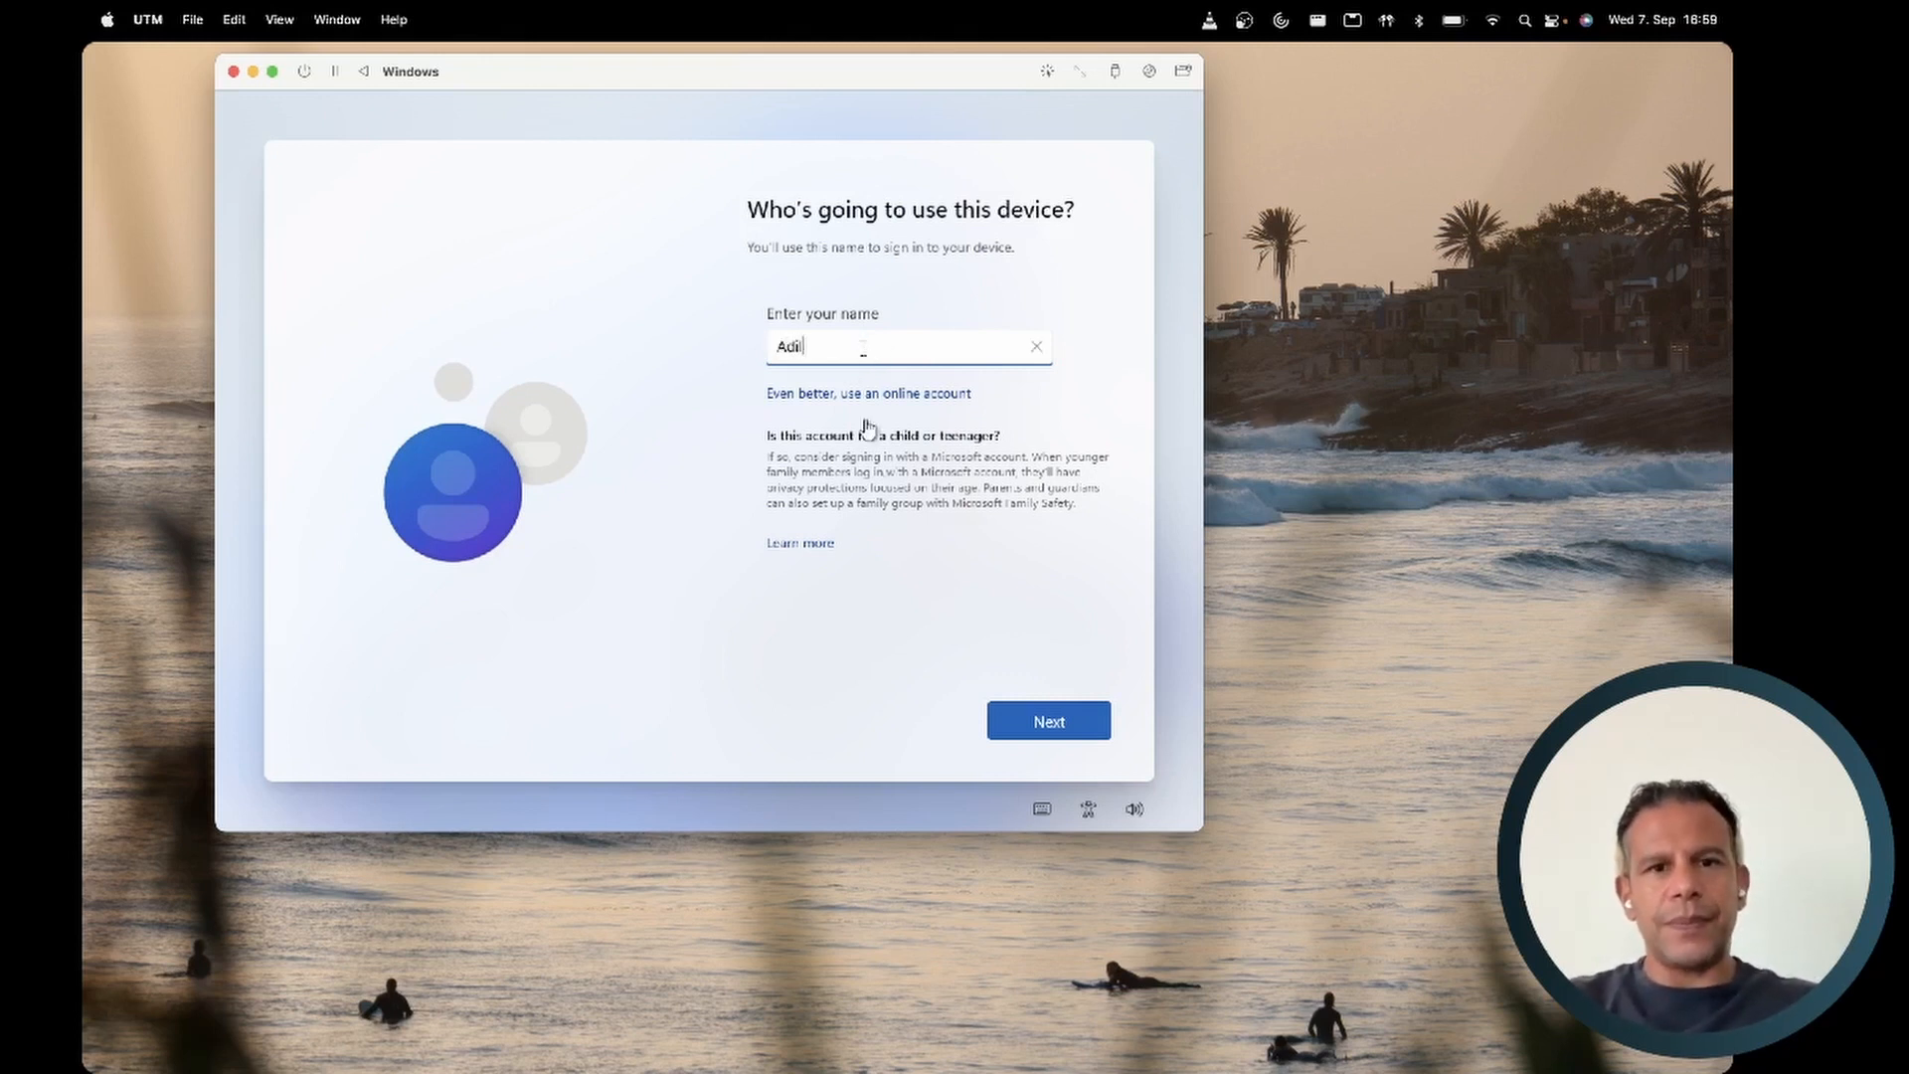
pyautogui.click(1062, 737)
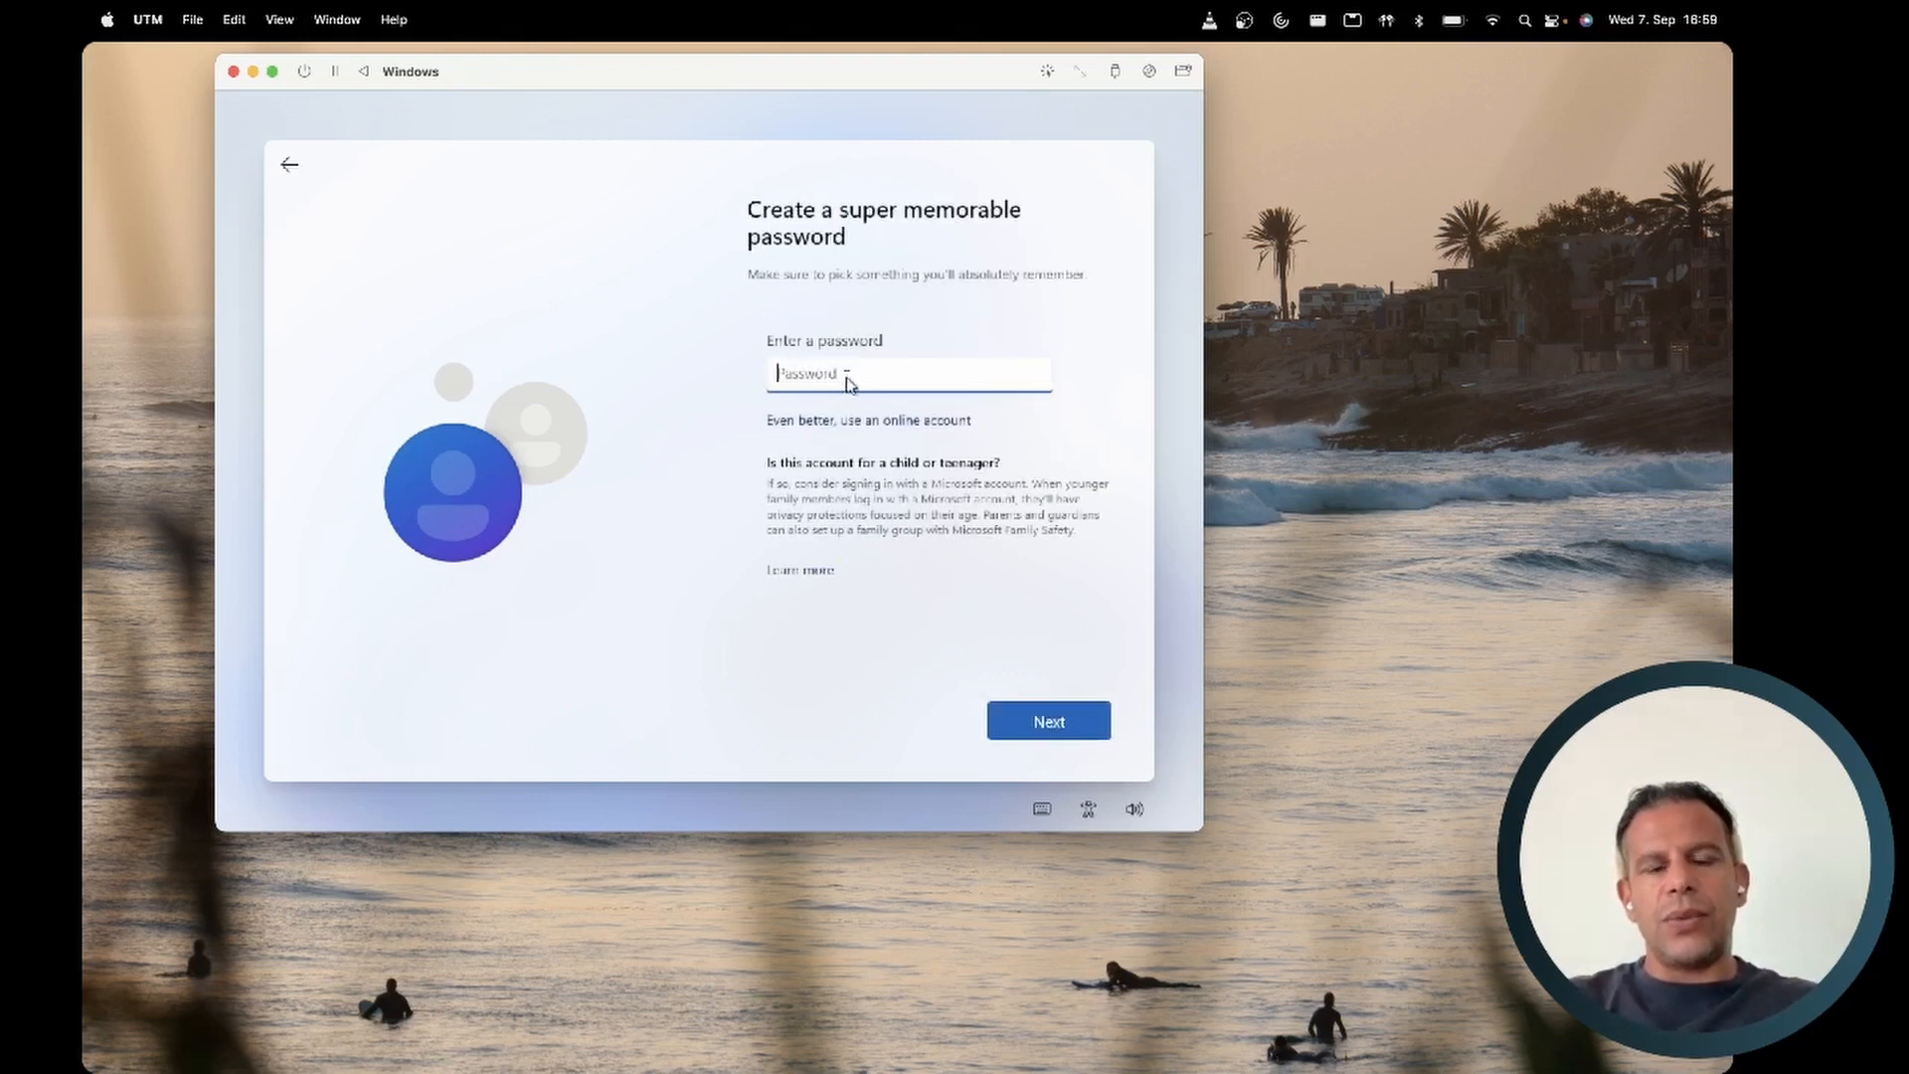
pyautogui.click(1061, 731)
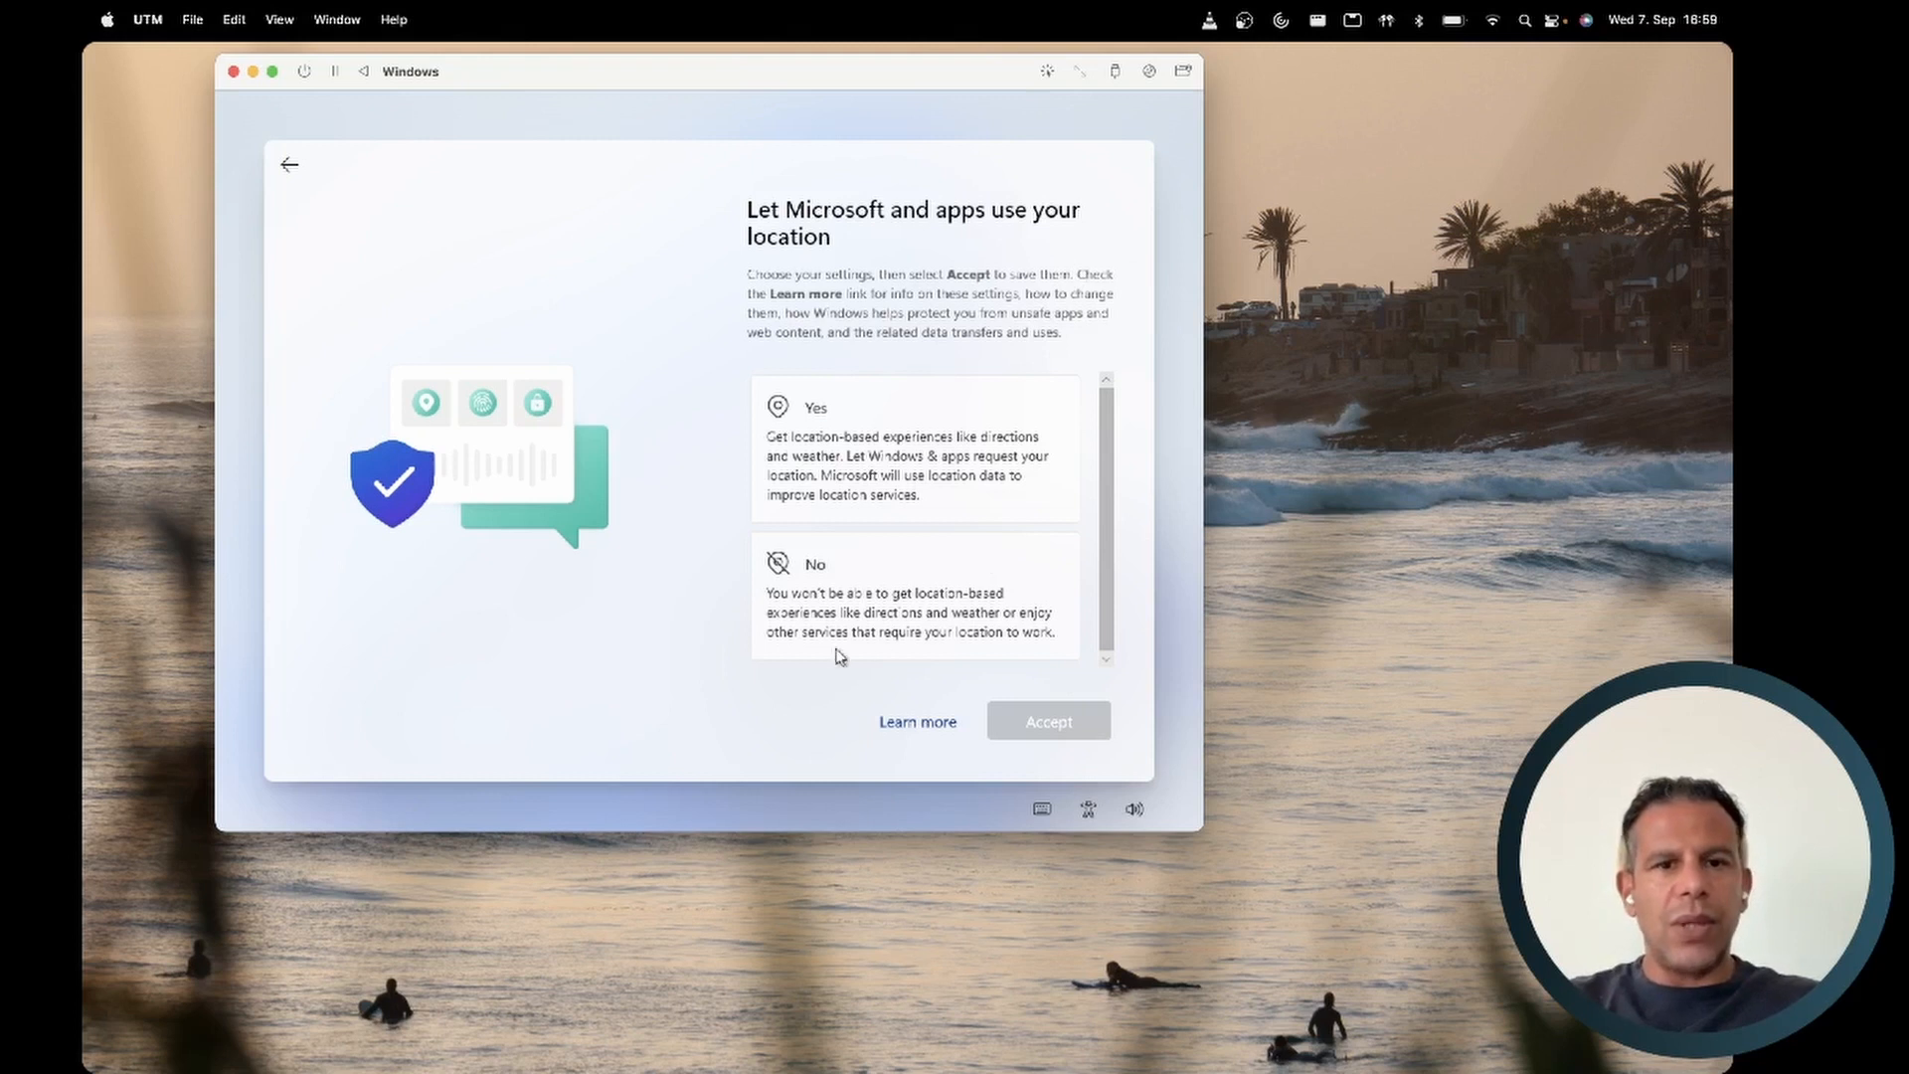
# - Answer No to letting Microsoft and apps use the location and No to Find my device
pyautogui.click(862, 614)
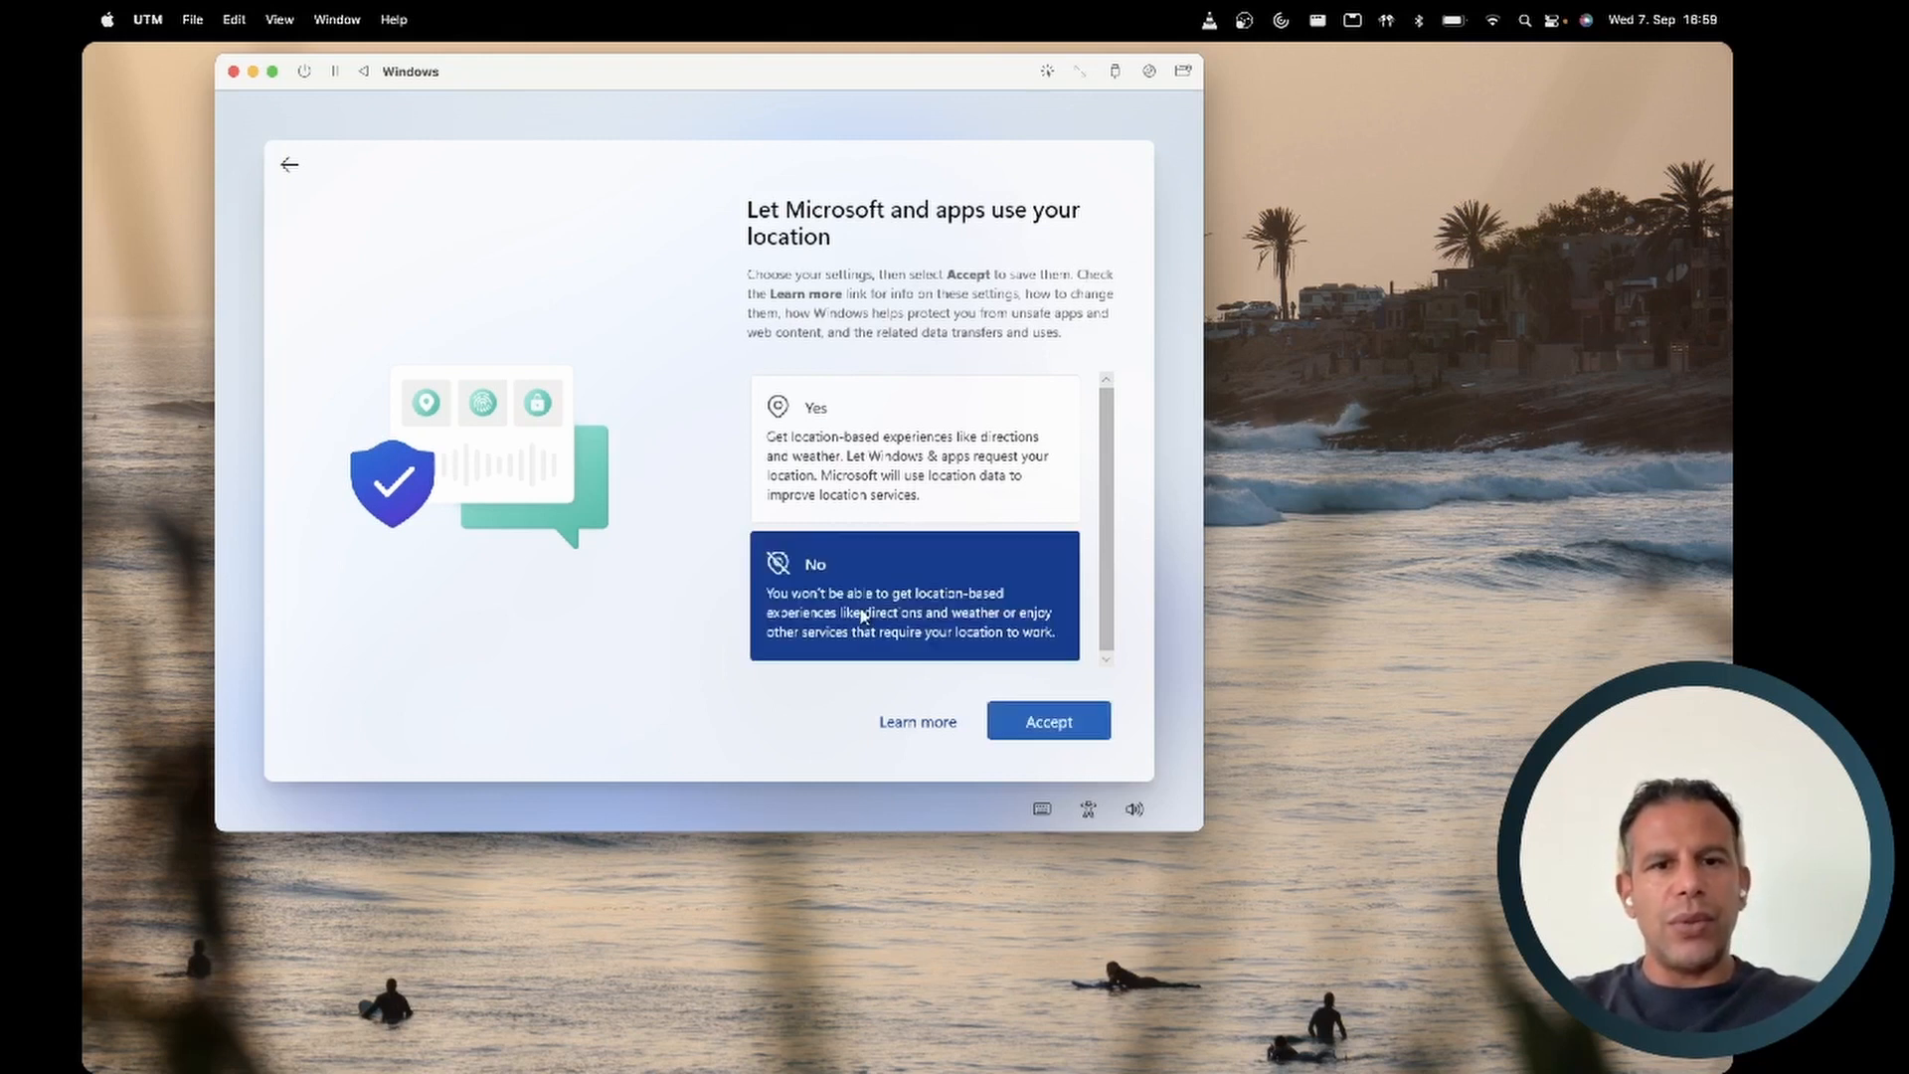
pyautogui.click(1052, 729)
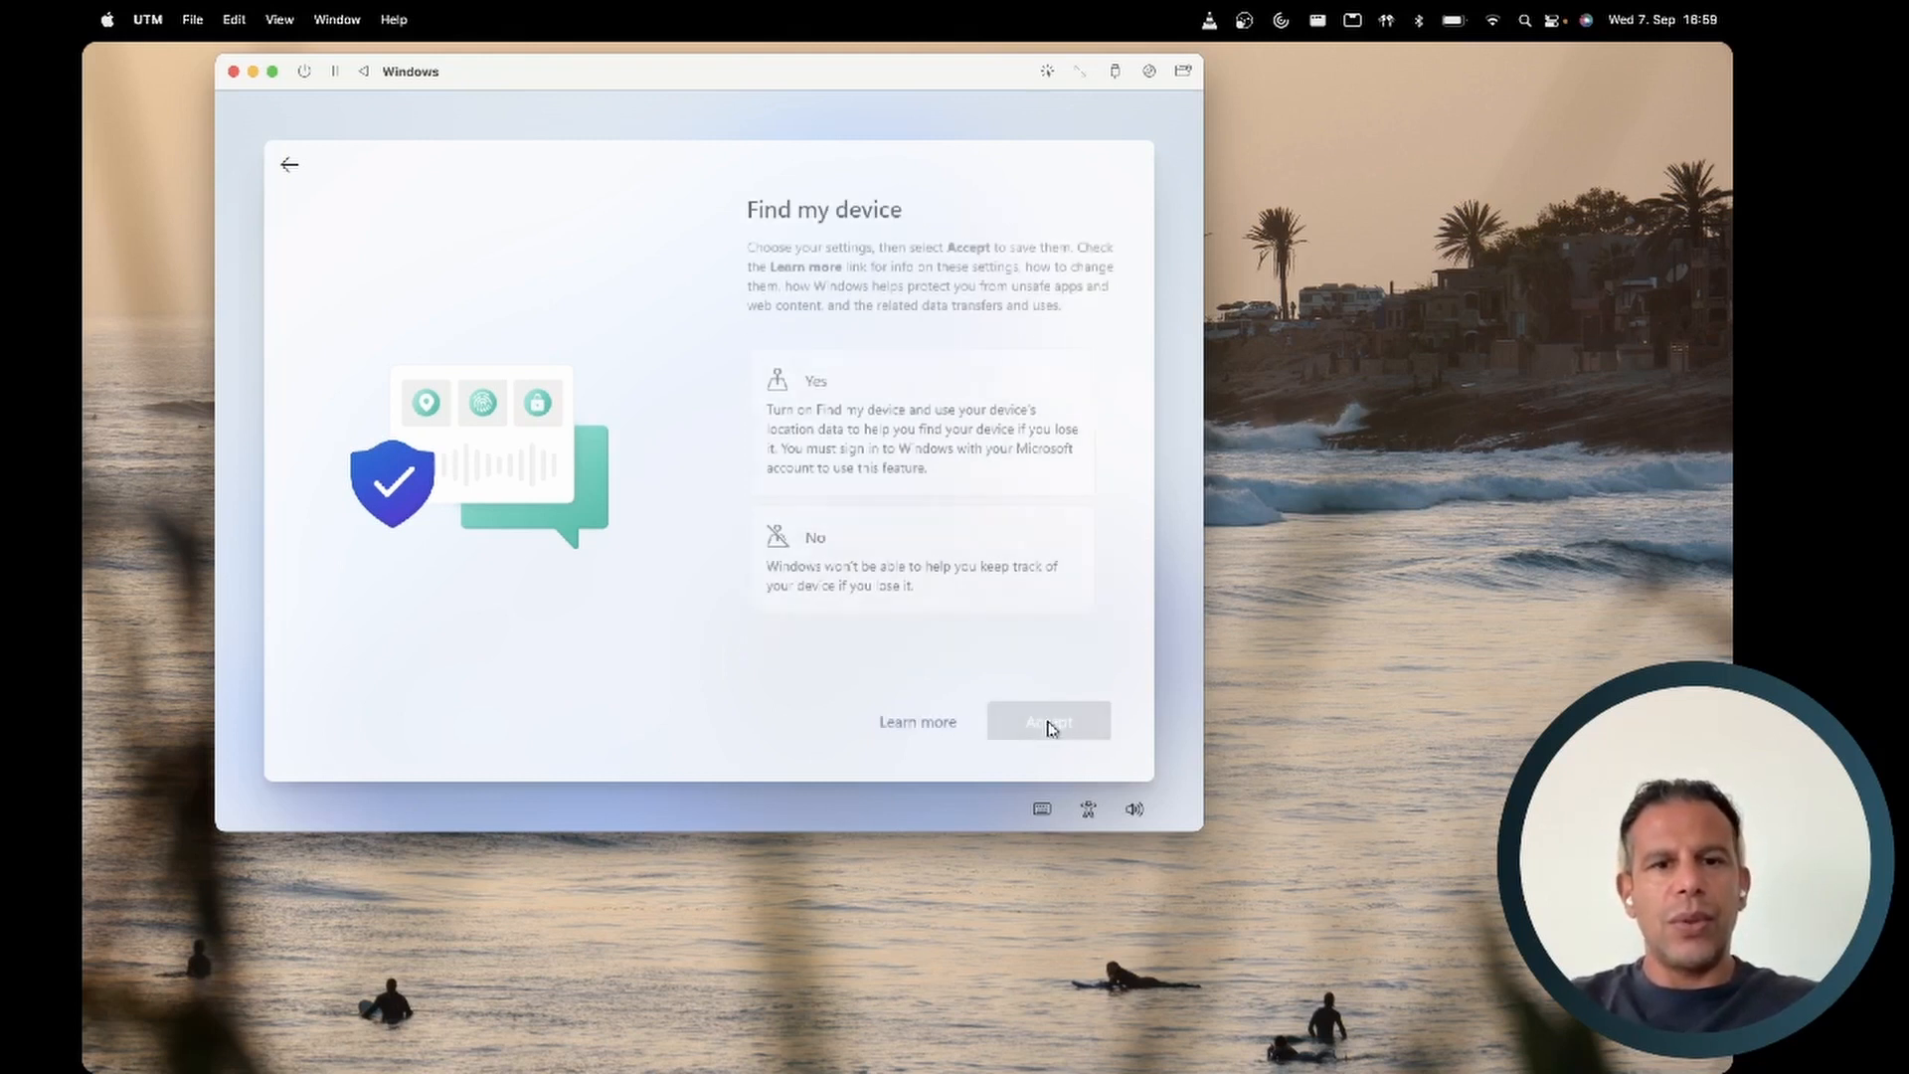
pyautogui.click(950, 576)
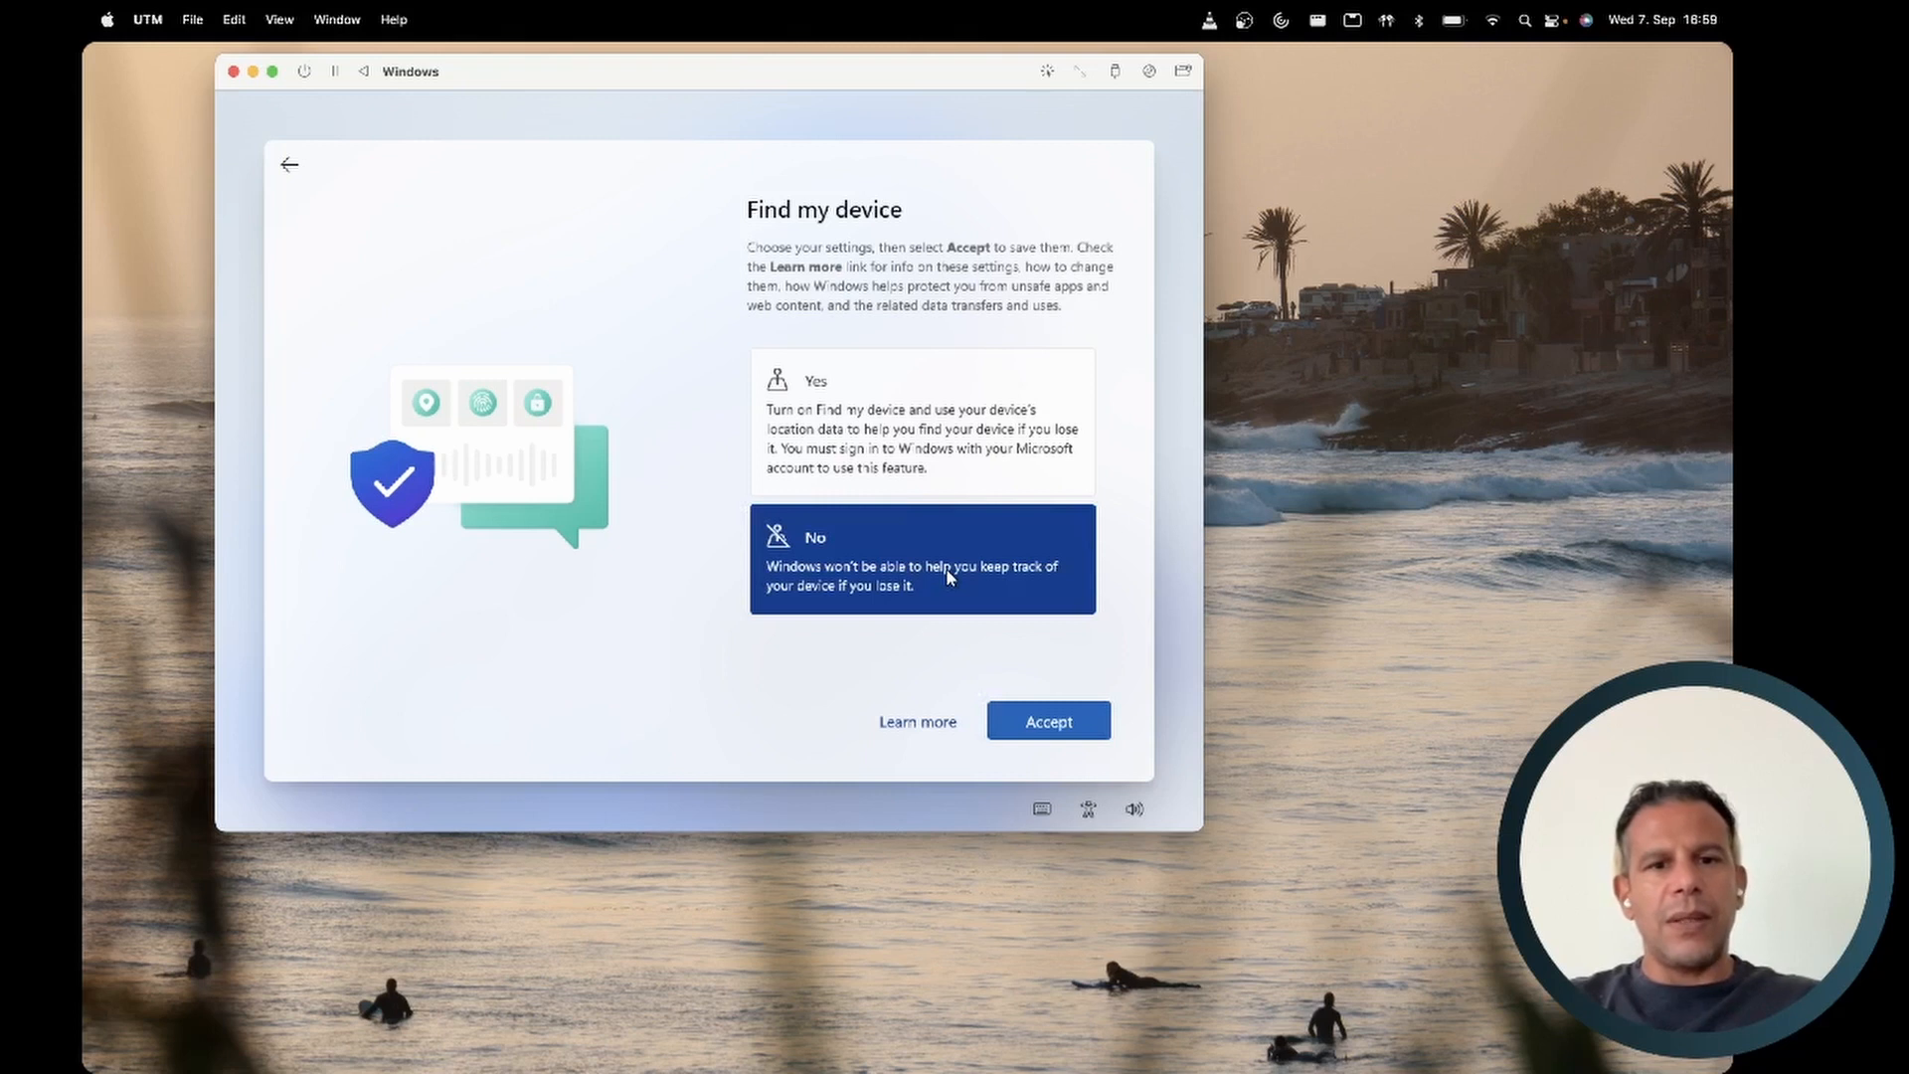
pyautogui.click(1041, 726)
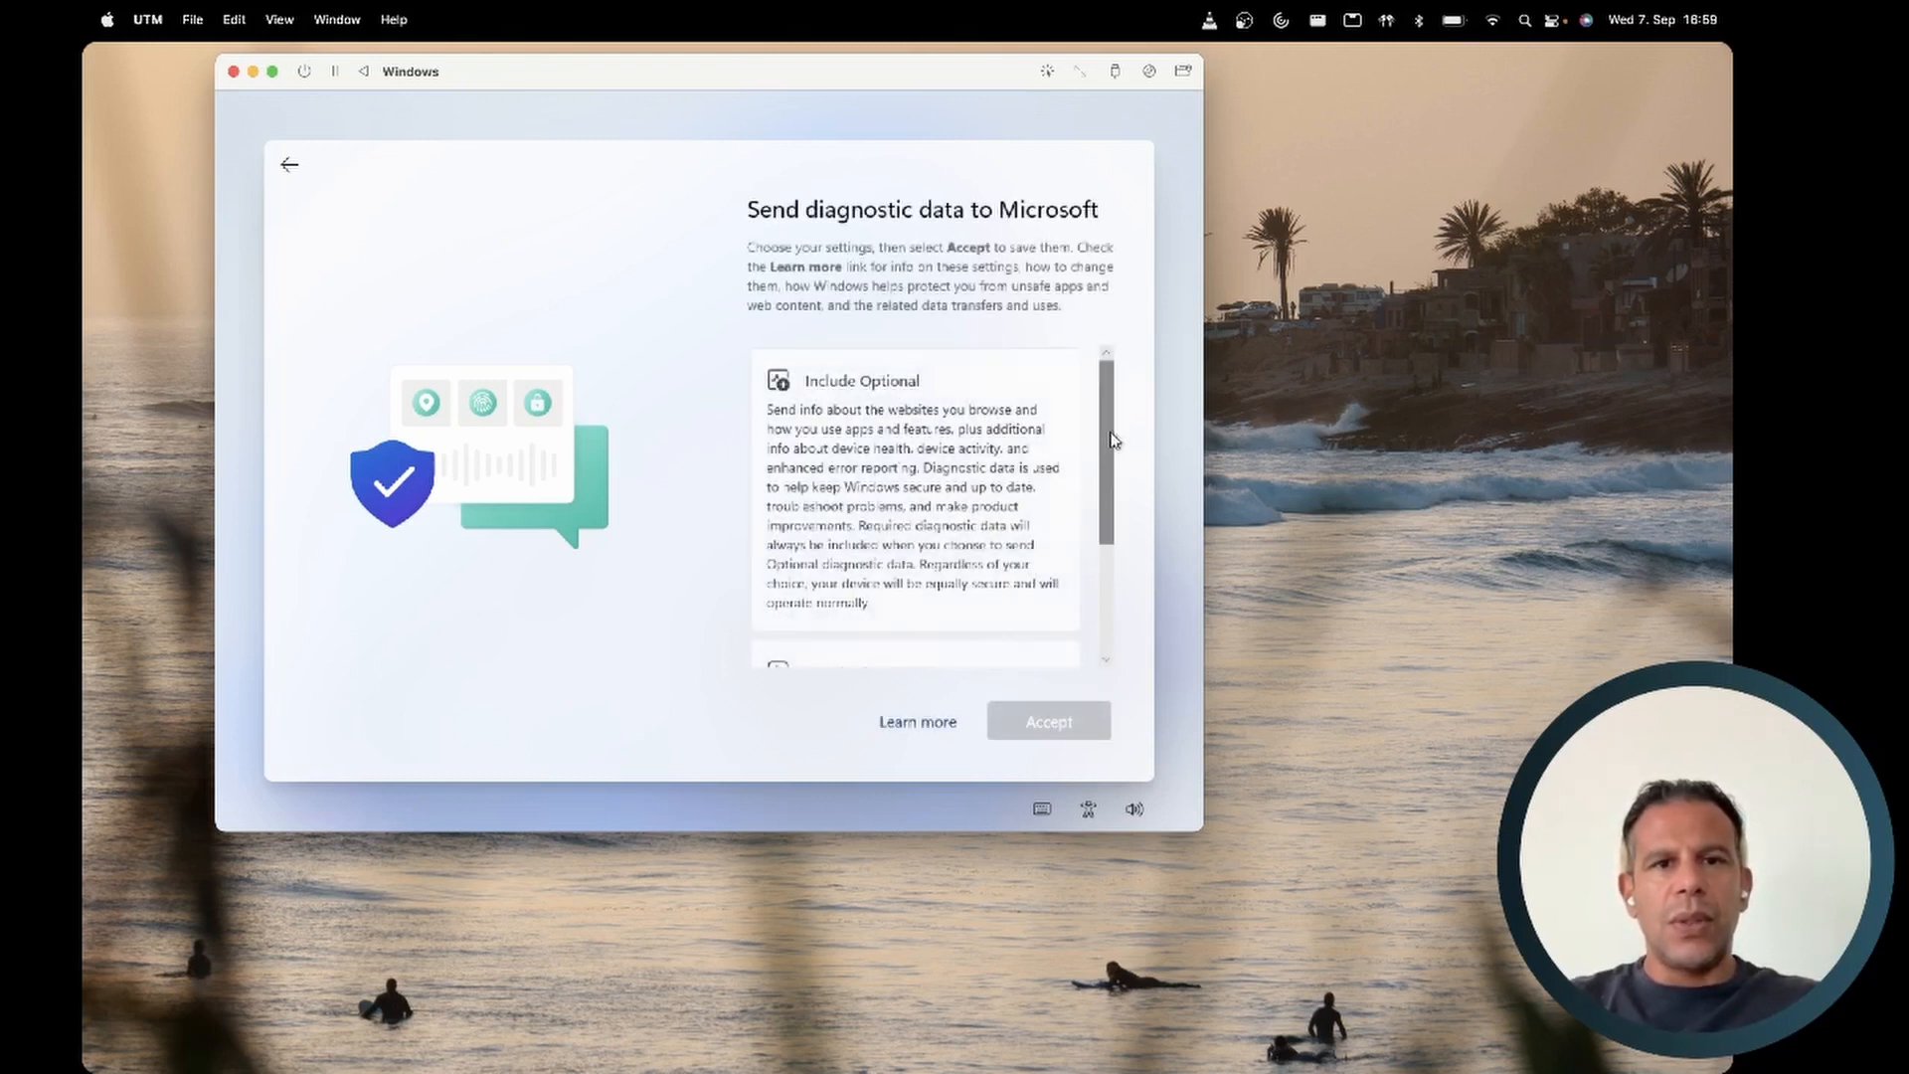
# - Limit diagnostic data to Required only and answer No to Improve inking & typing
pyautogui.moveTo(1110, 438); pyautogui.dragTo(1109, 575)
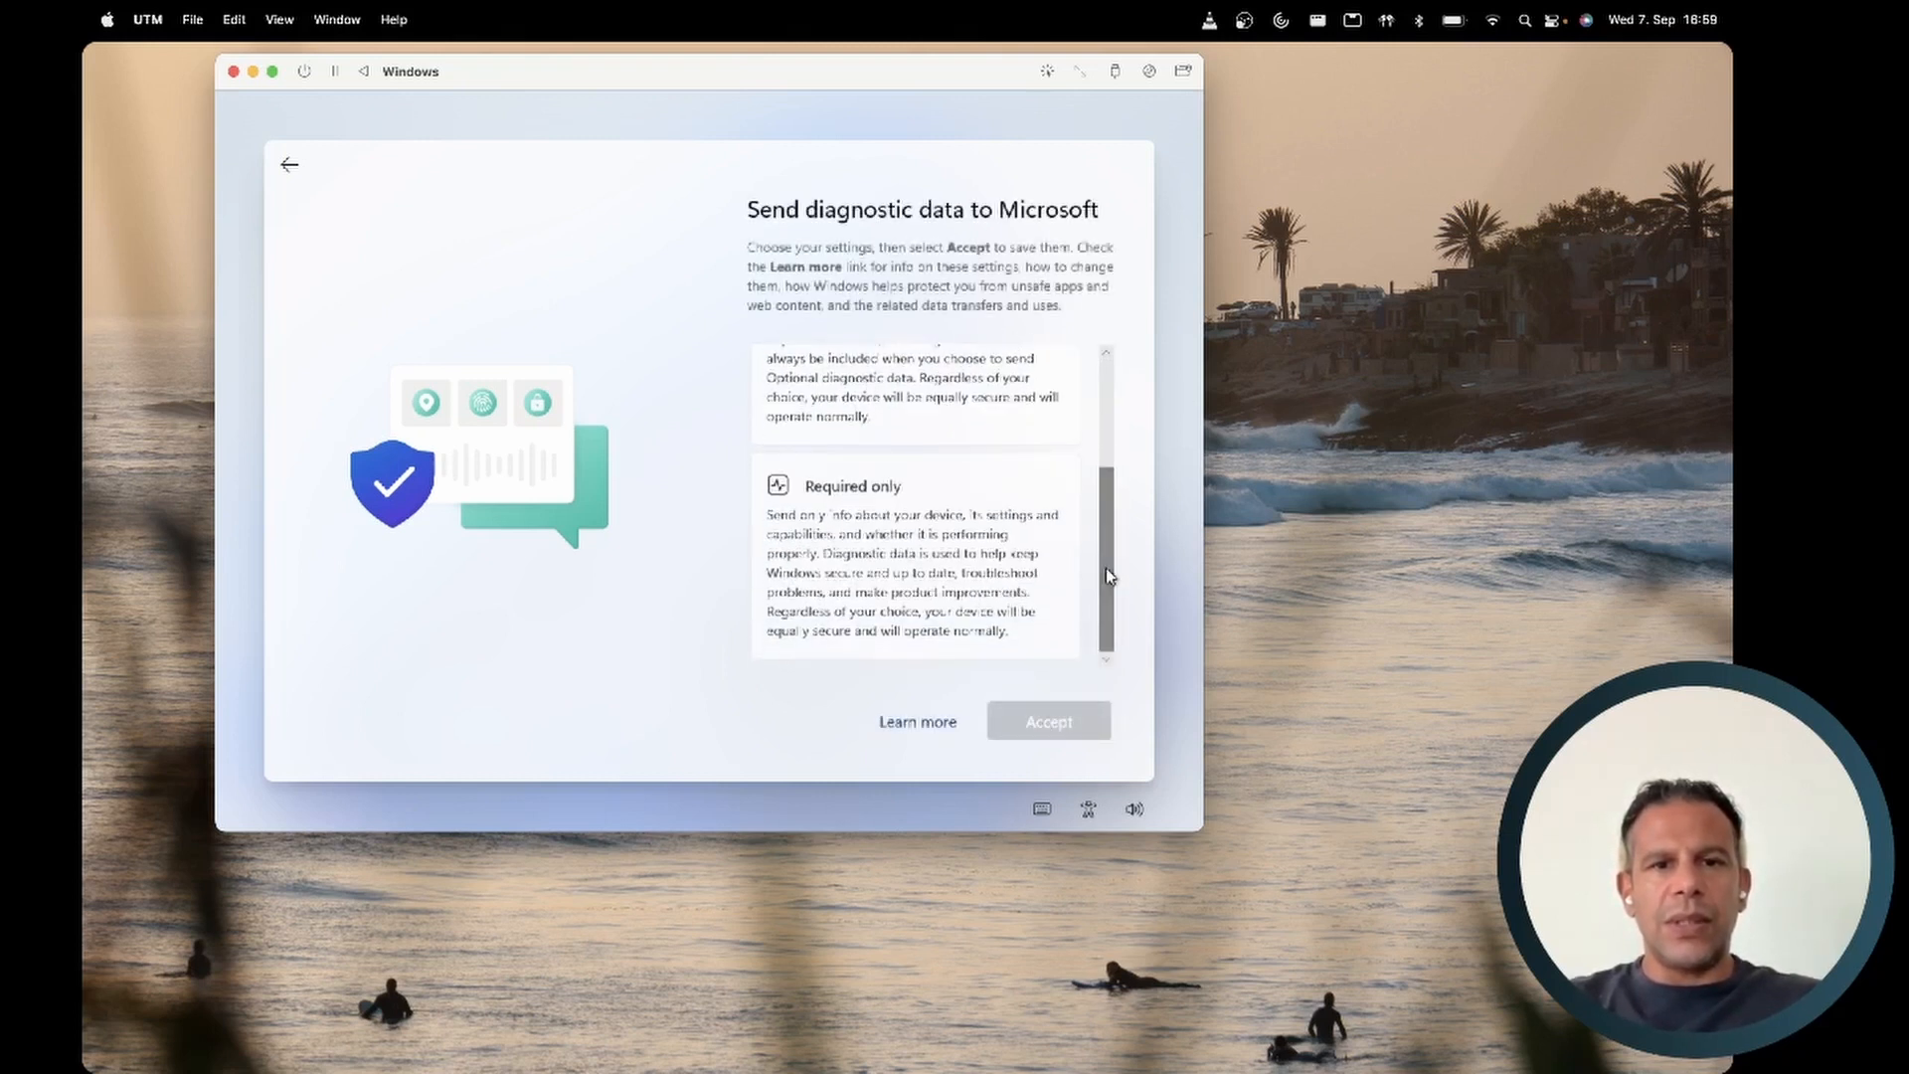
pyautogui.click(911, 553)
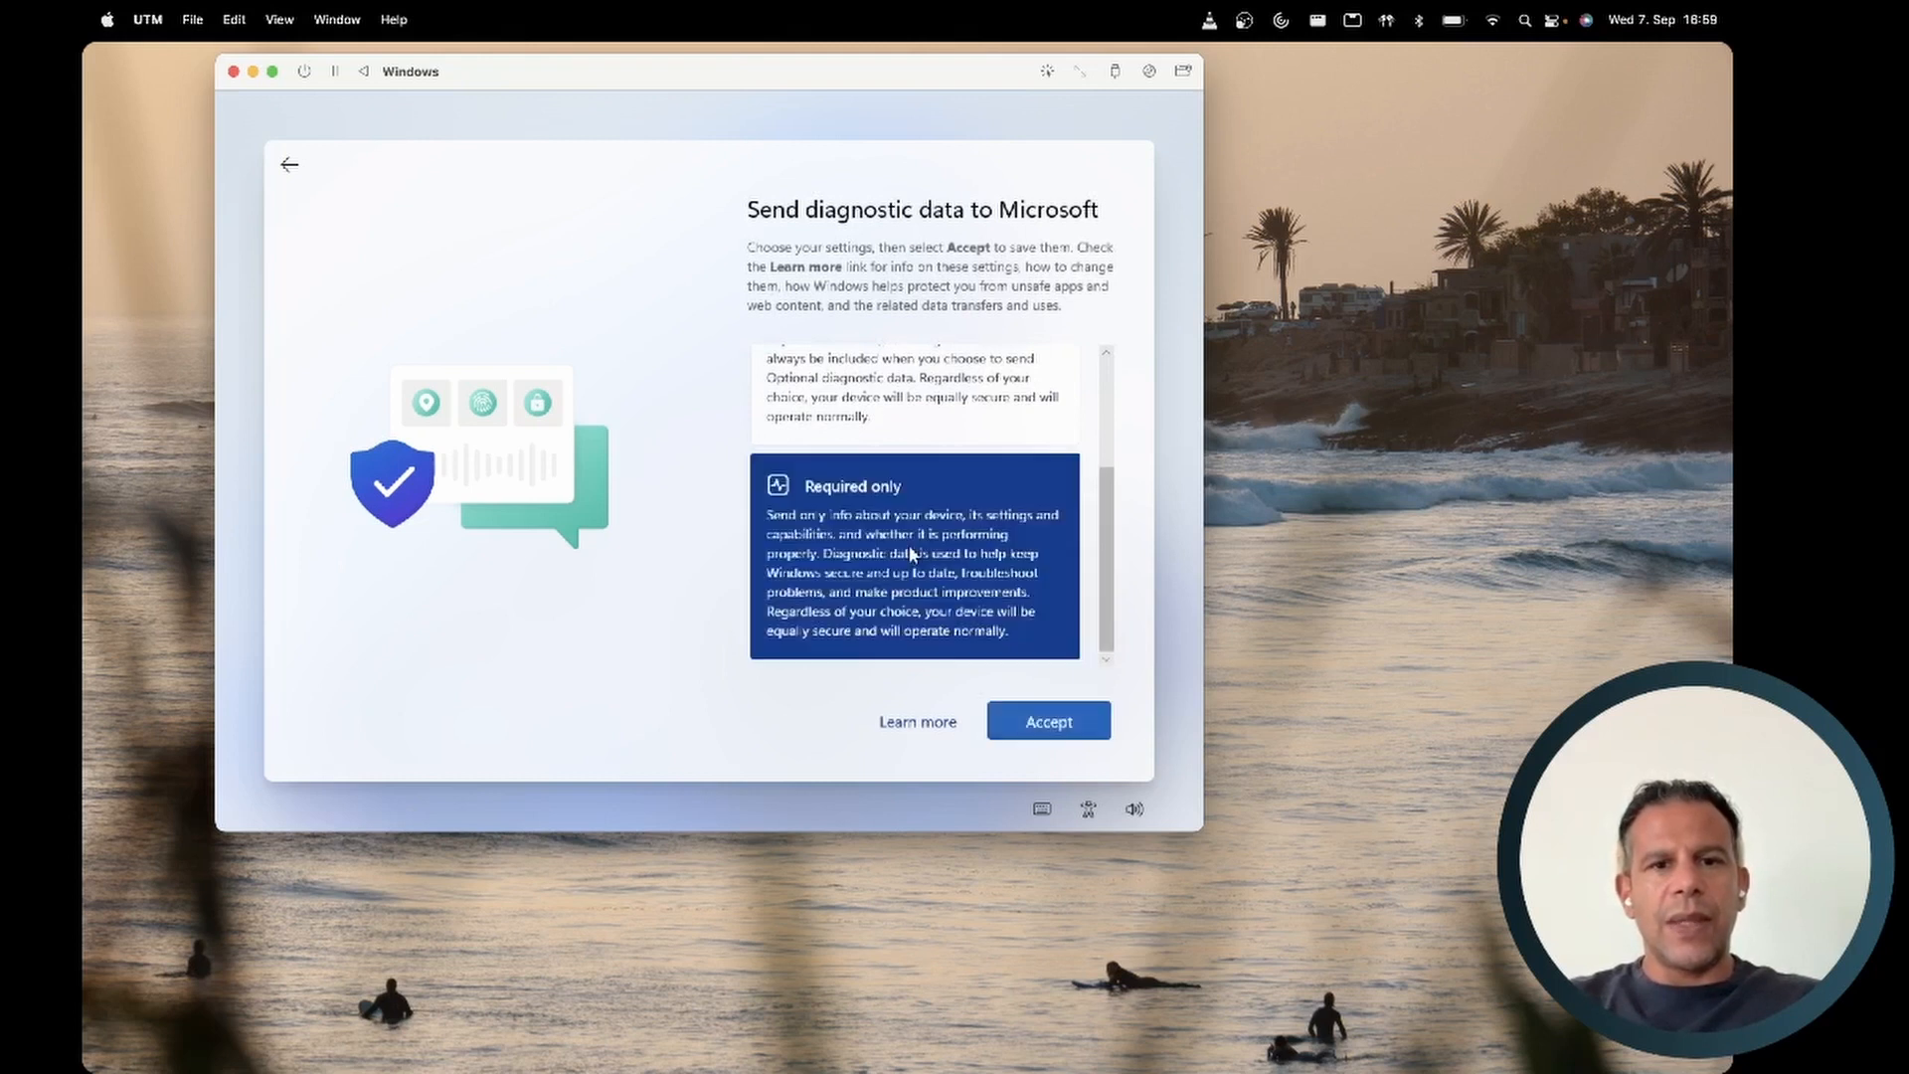
pyautogui.click(1036, 729)
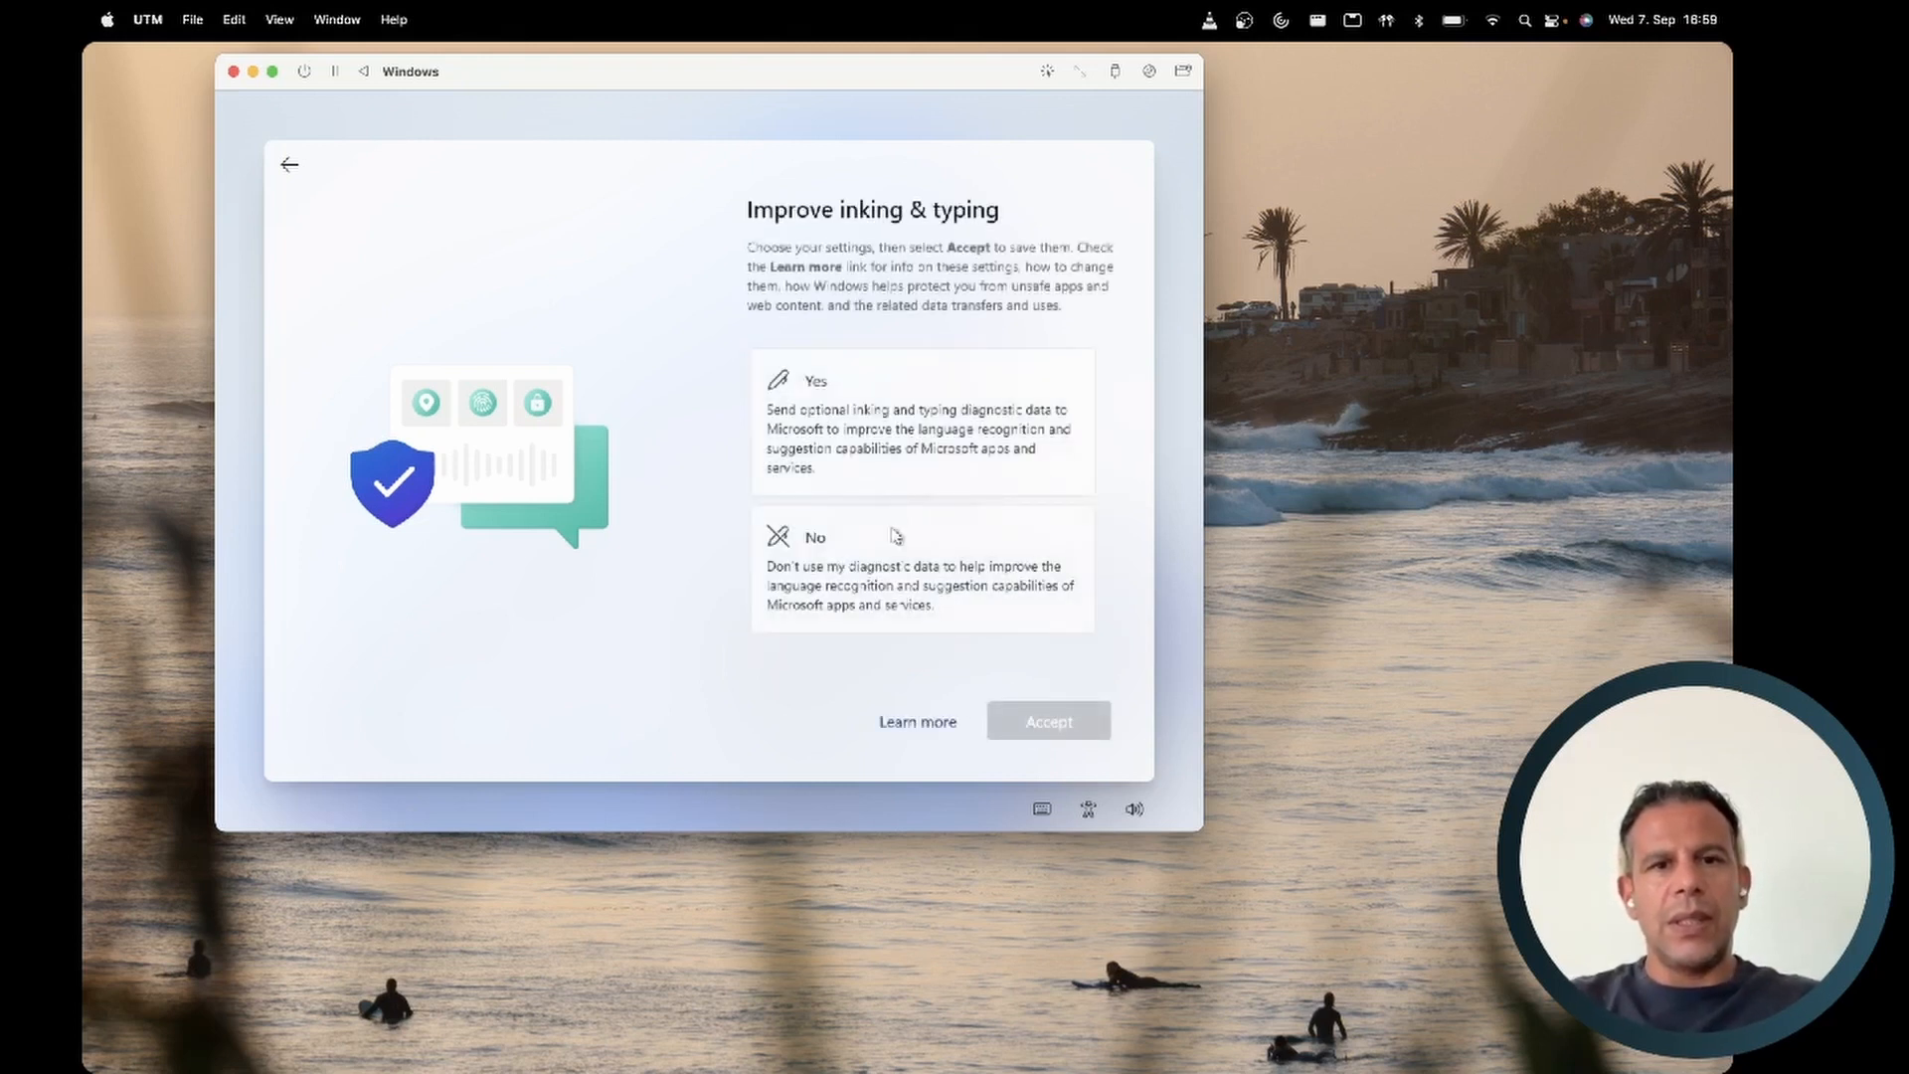
pyautogui.click(990, 594)
pyautogui.click(1046, 726)
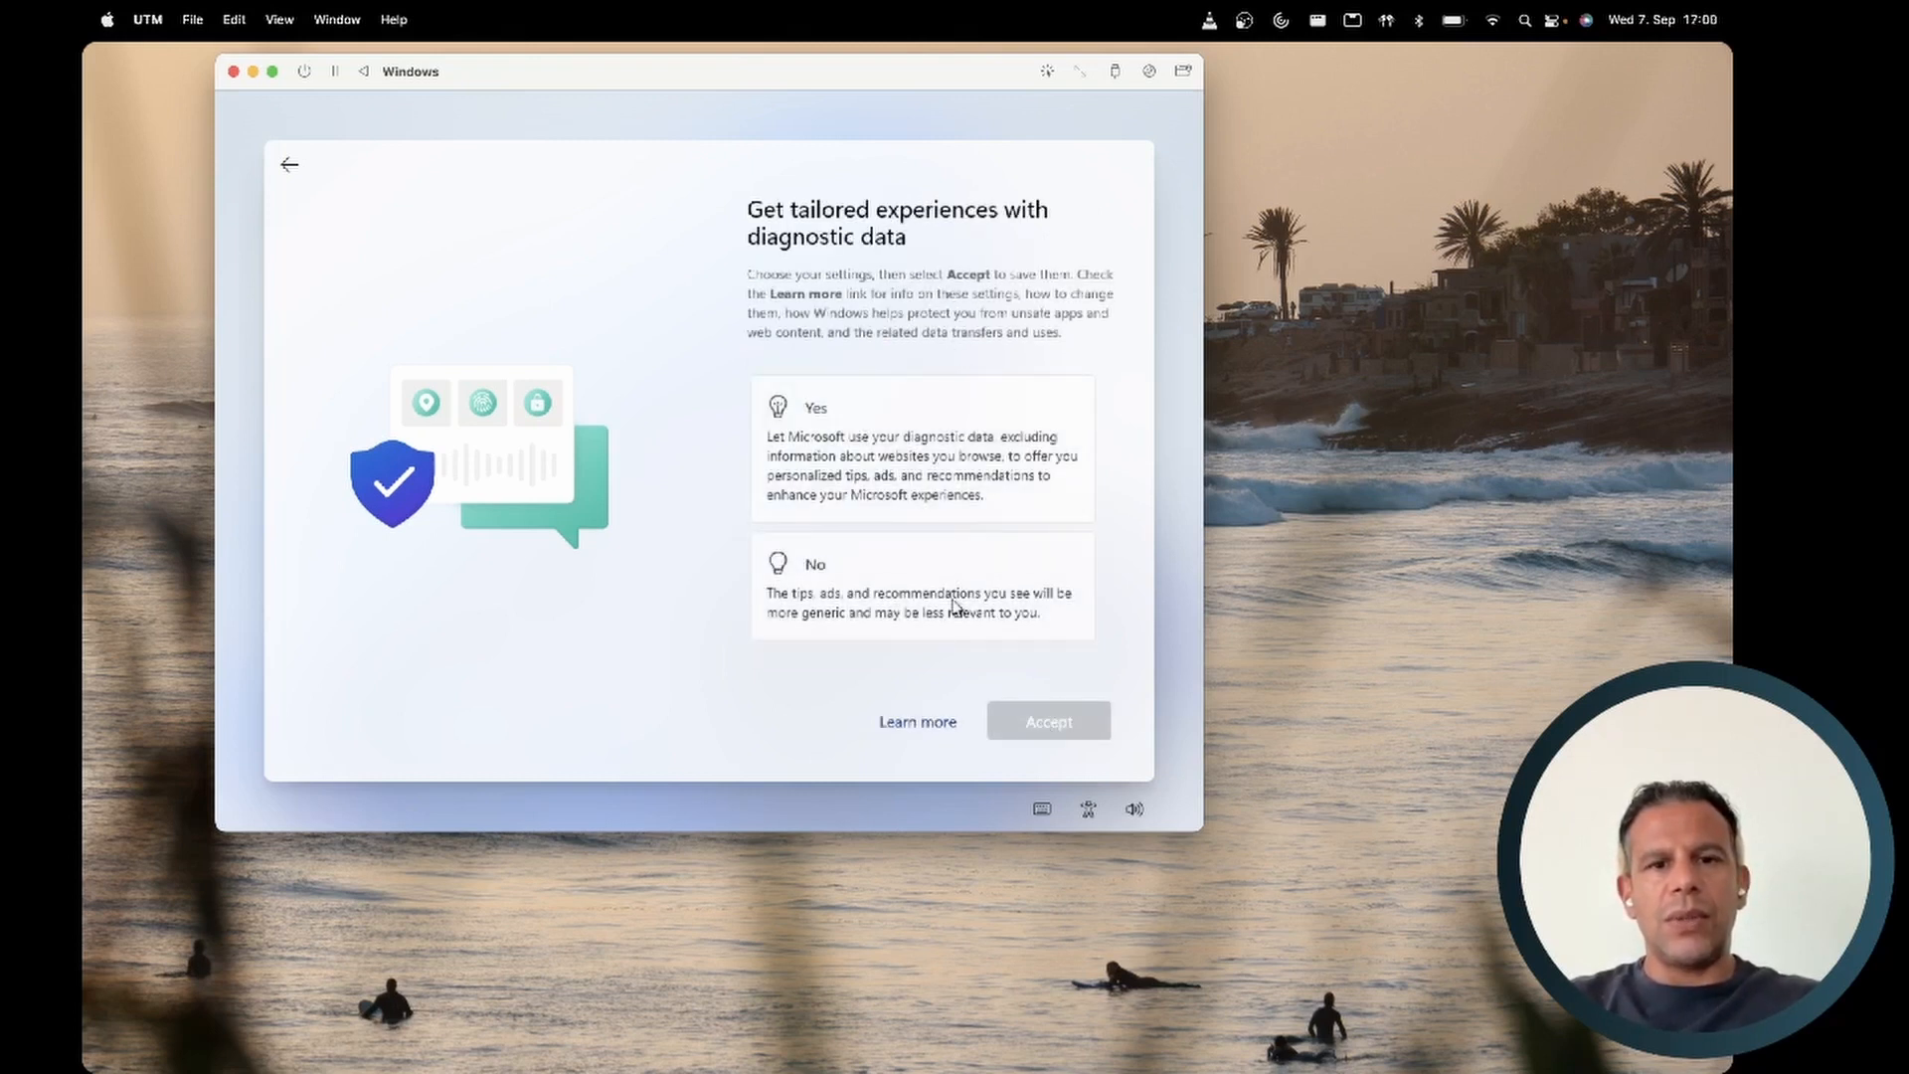
# - Decline tailored experiences with diagnostic data and app use of the advertising ID, accepting No for both
pyautogui.click(953, 605)
pyautogui.click(1030, 726)
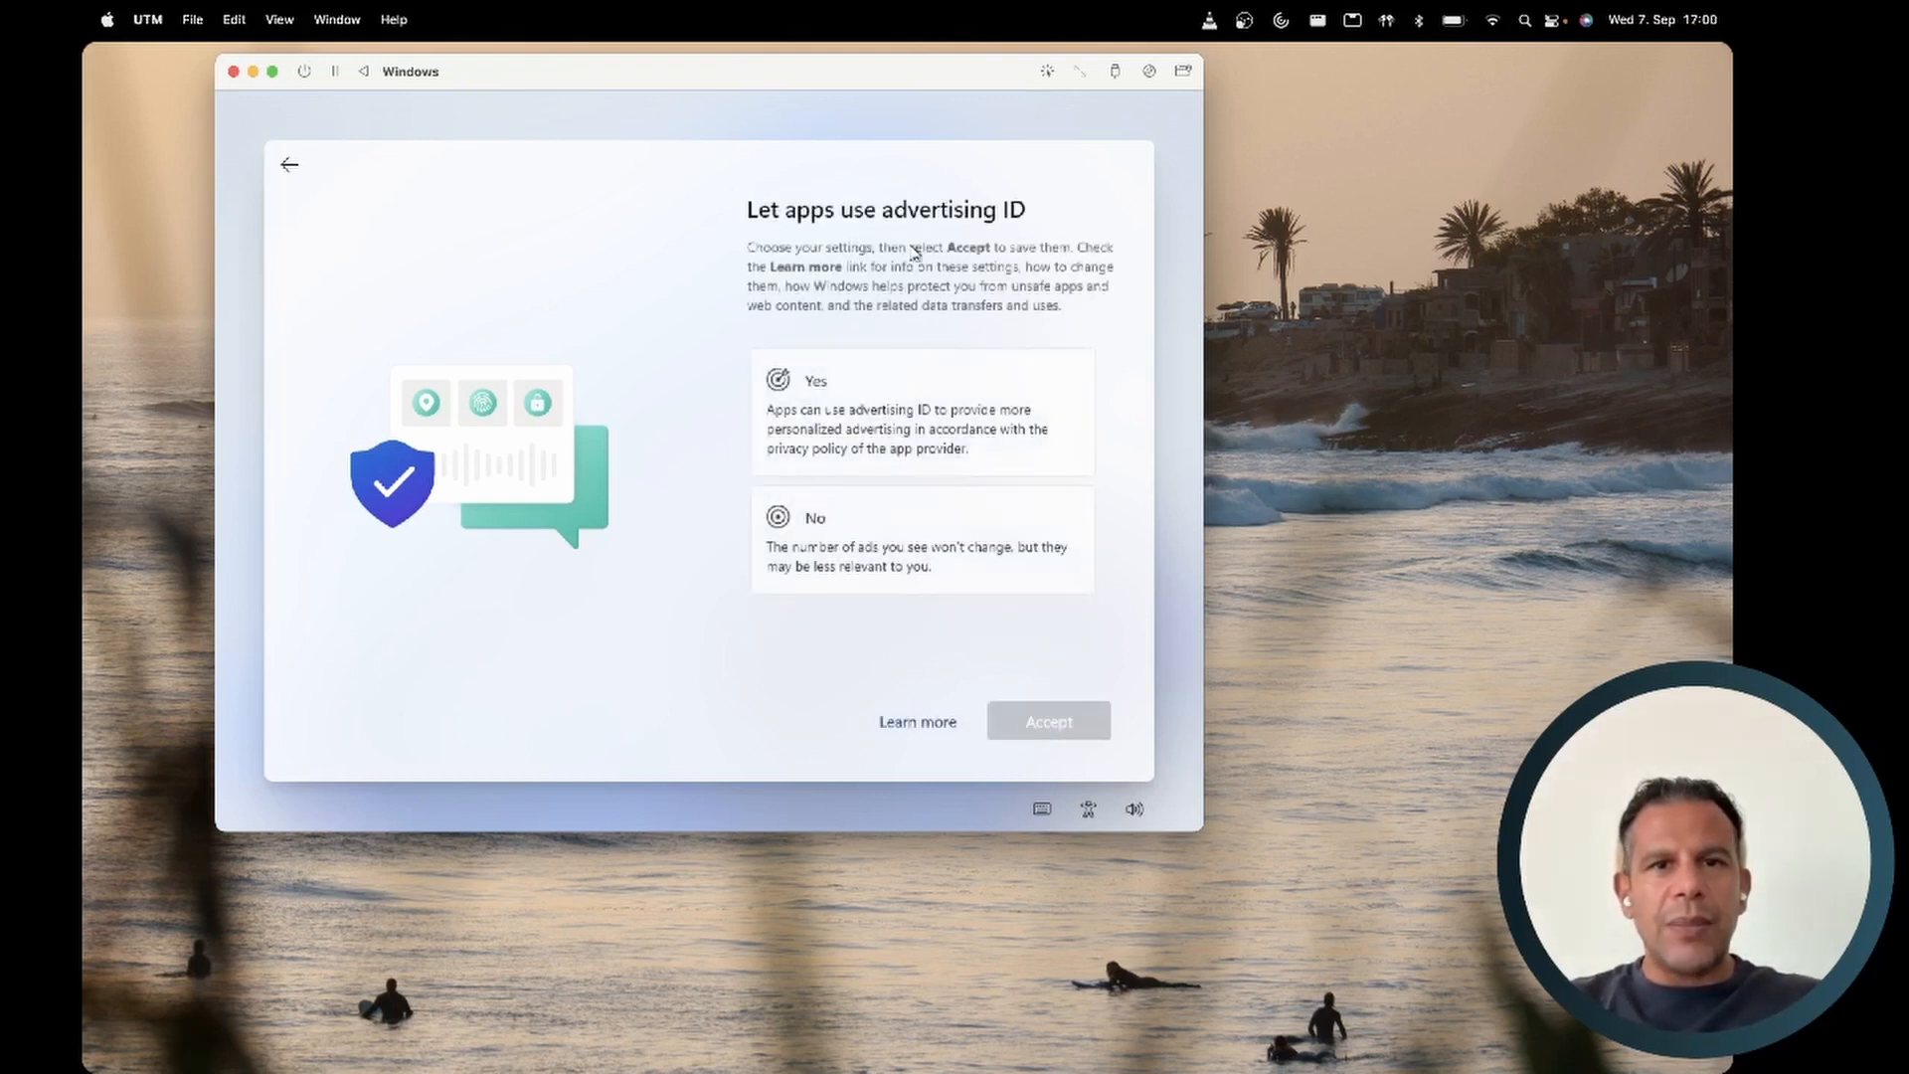
pyautogui.click(956, 560)
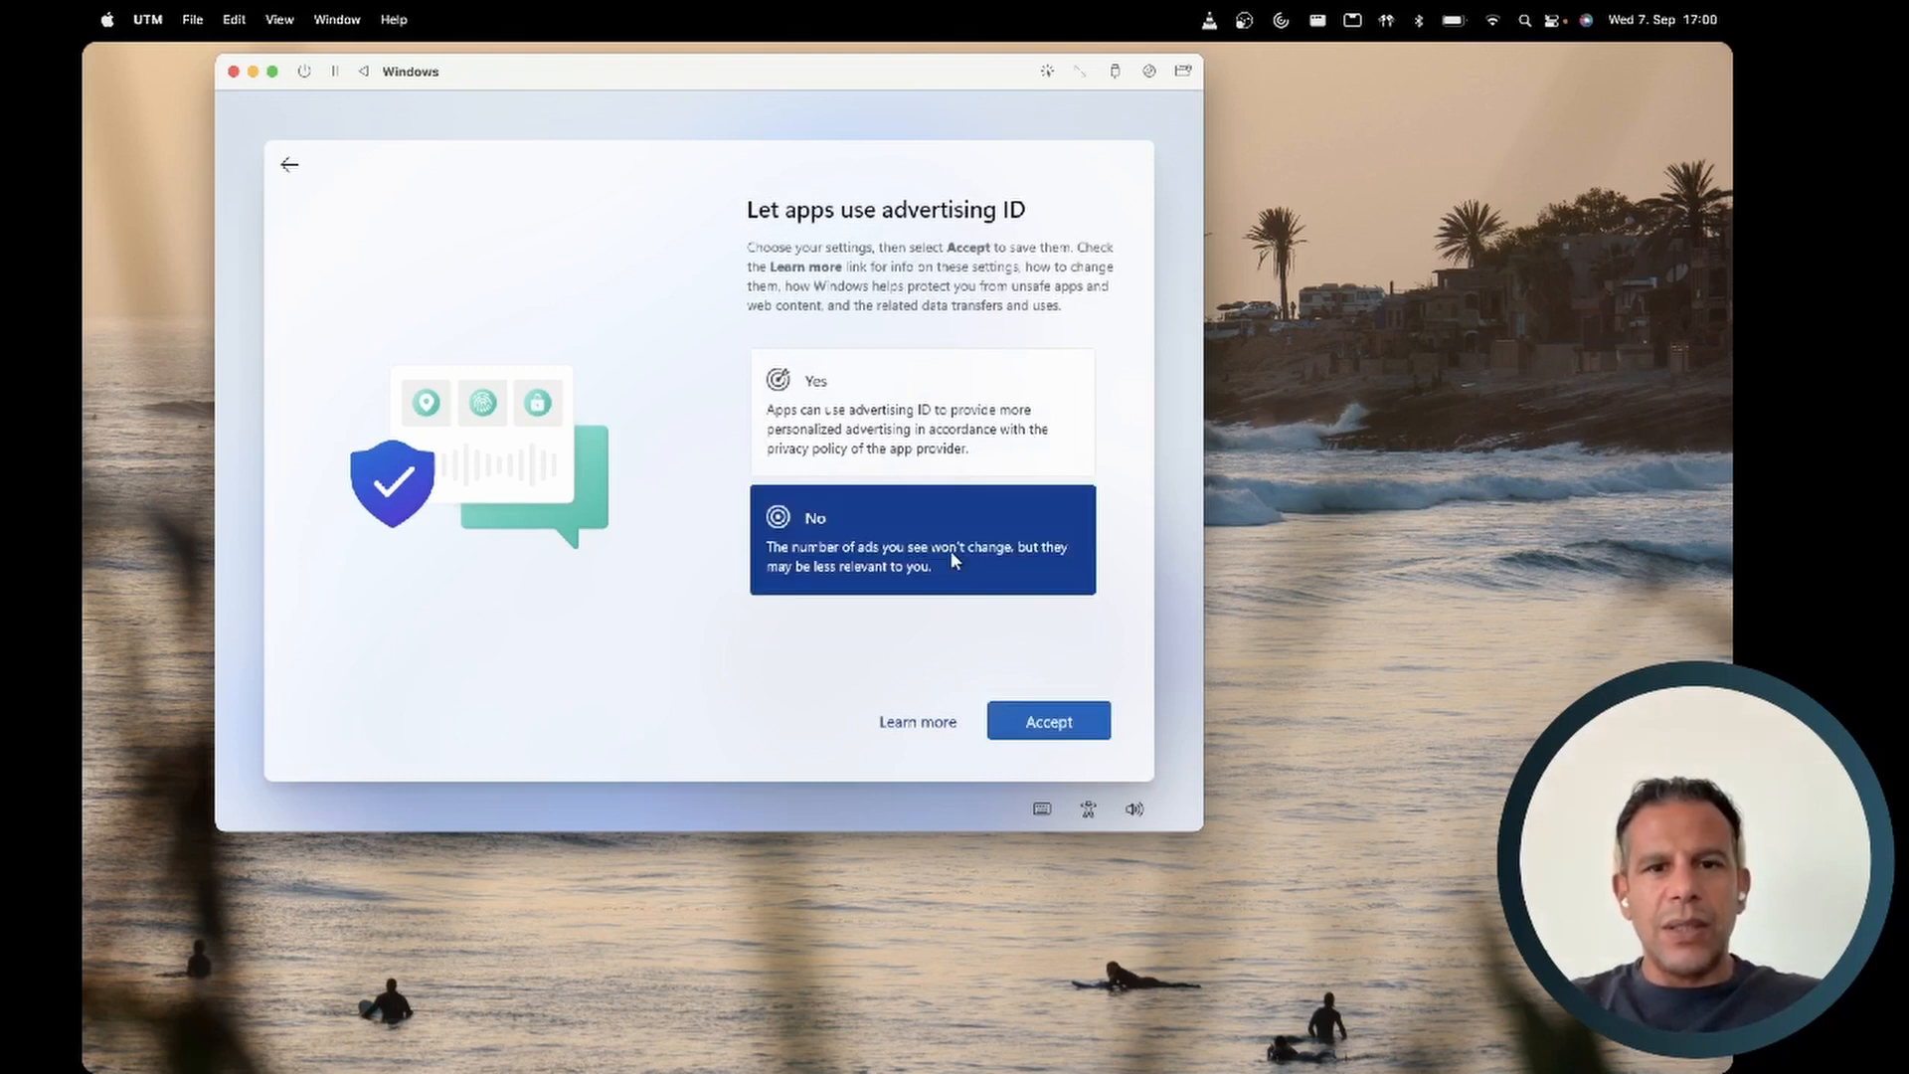
pyautogui.click(1054, 733)
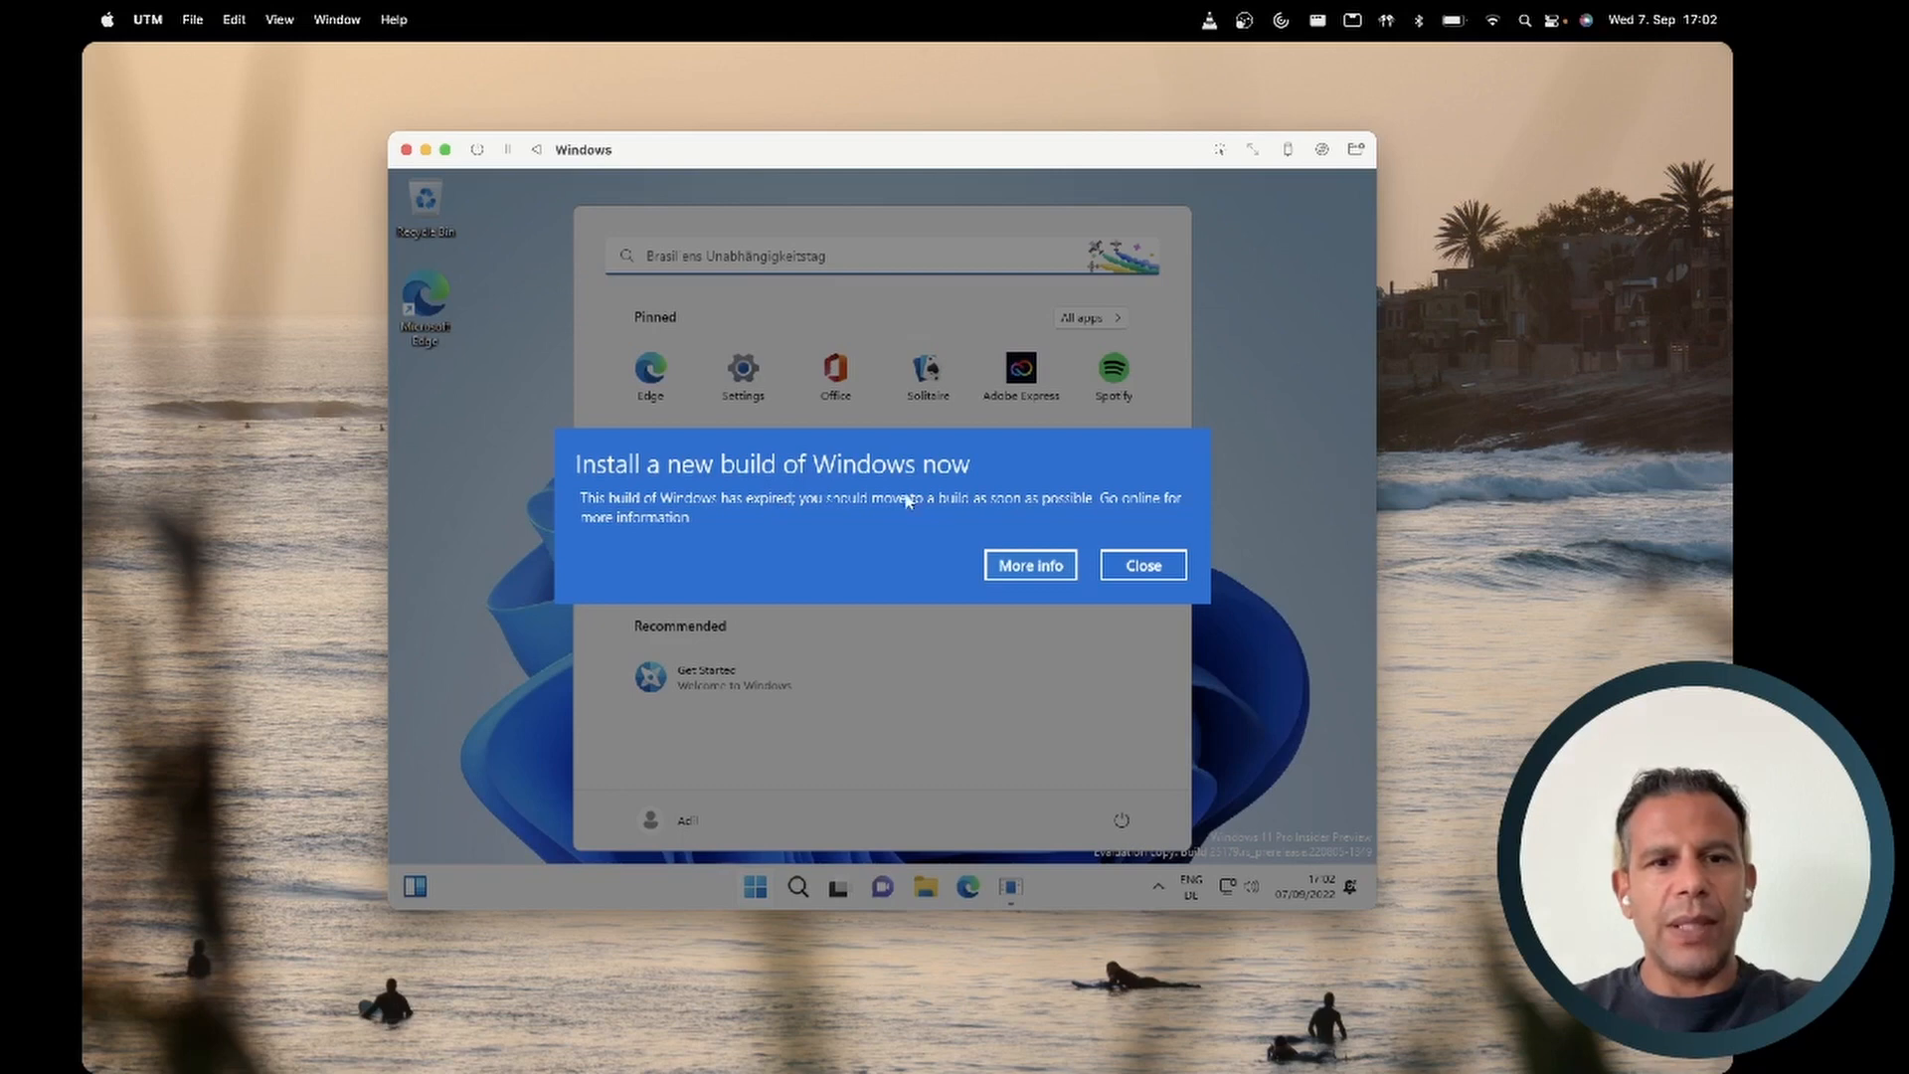
# - Close the expired-build notice, show the virtual machine in full screen and dismiss the Start menu
pyautogui.click(1156, 575)
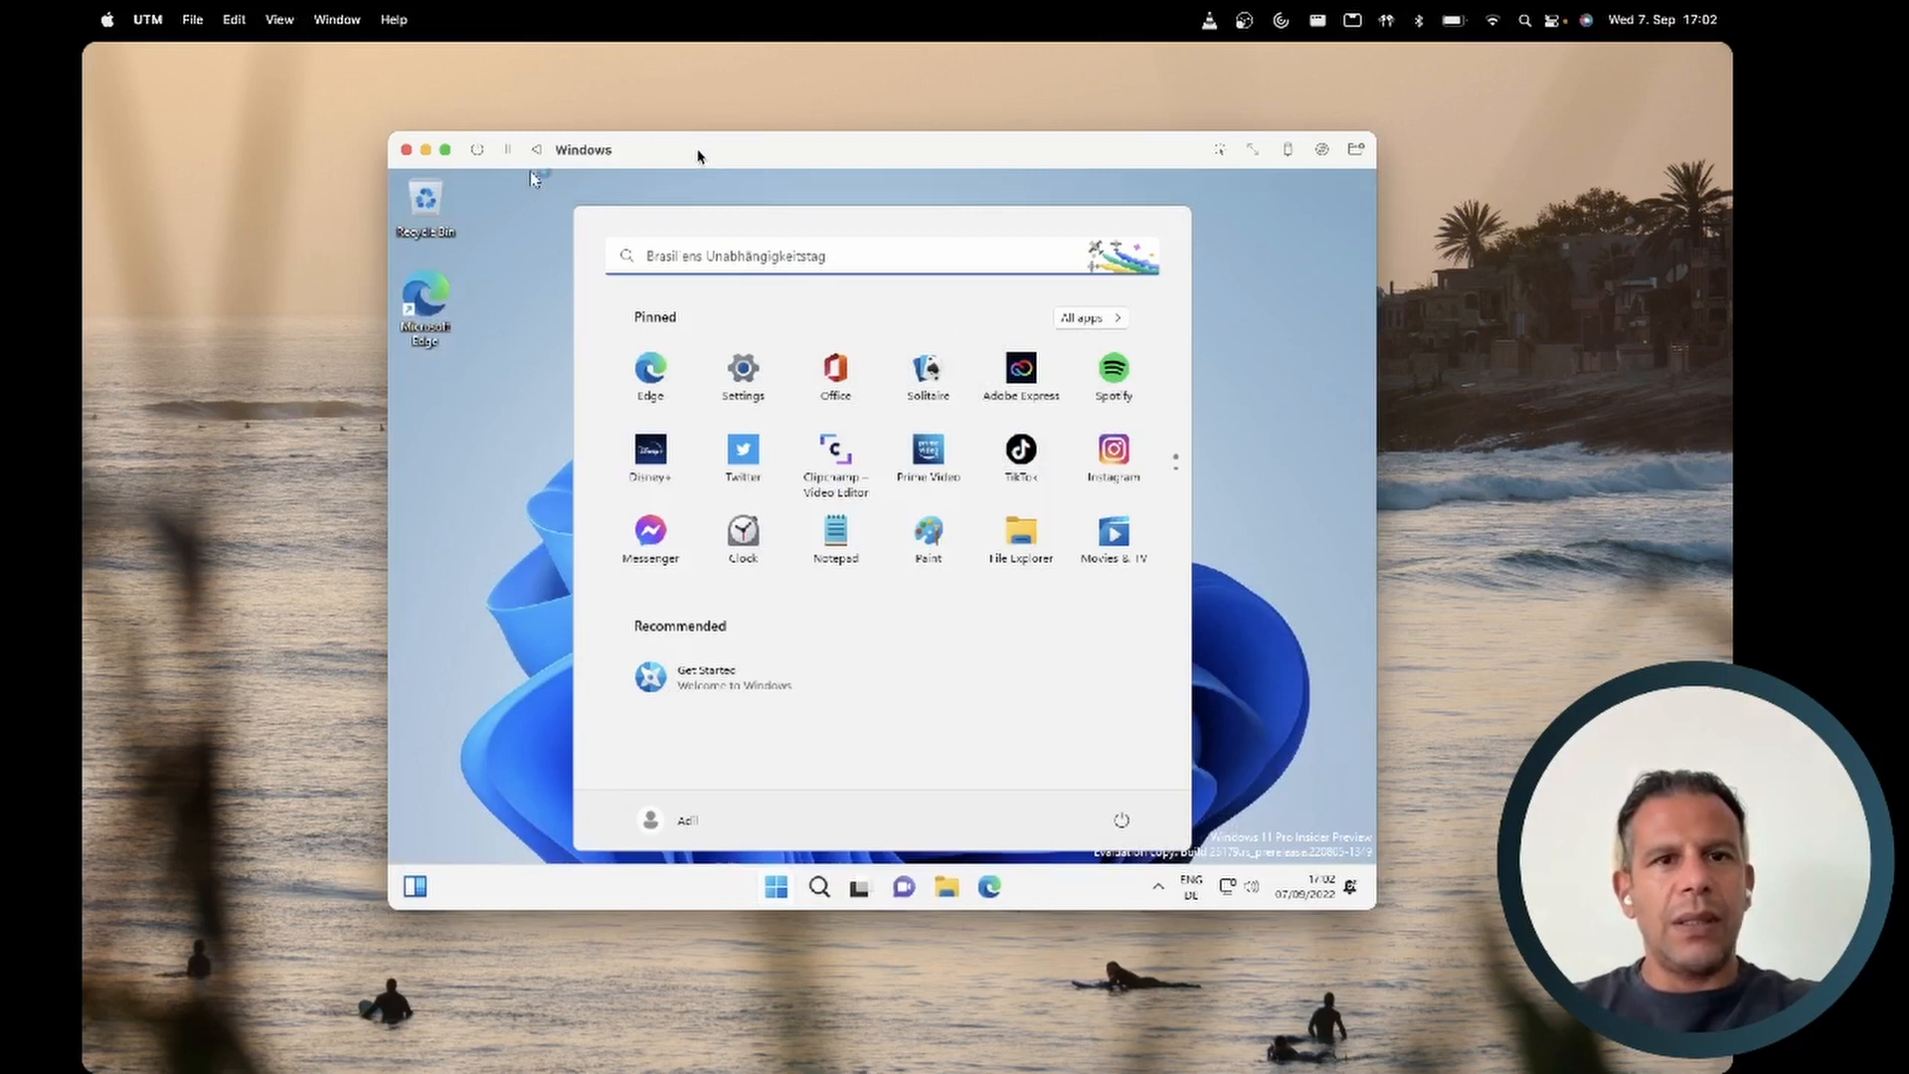
pyautogui.click(446, 150)
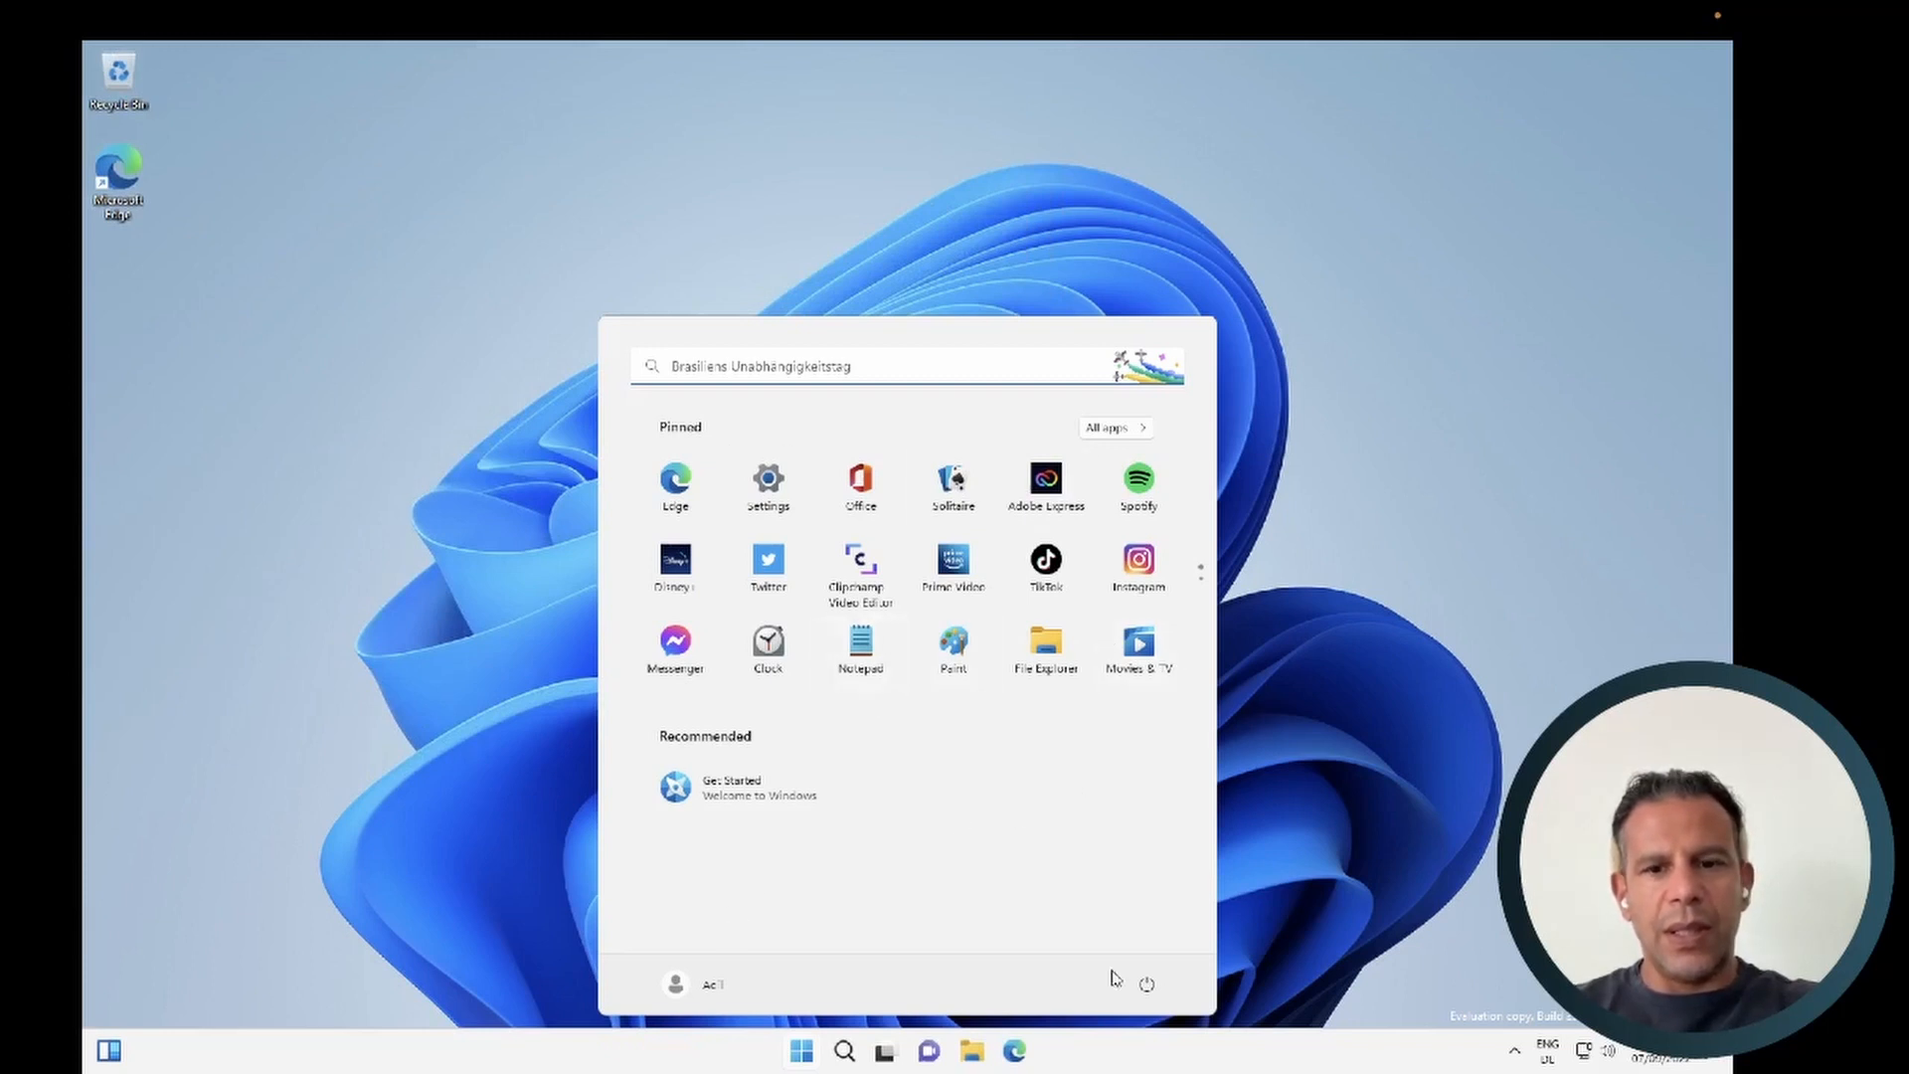
pyautogui.click(1374, 767)
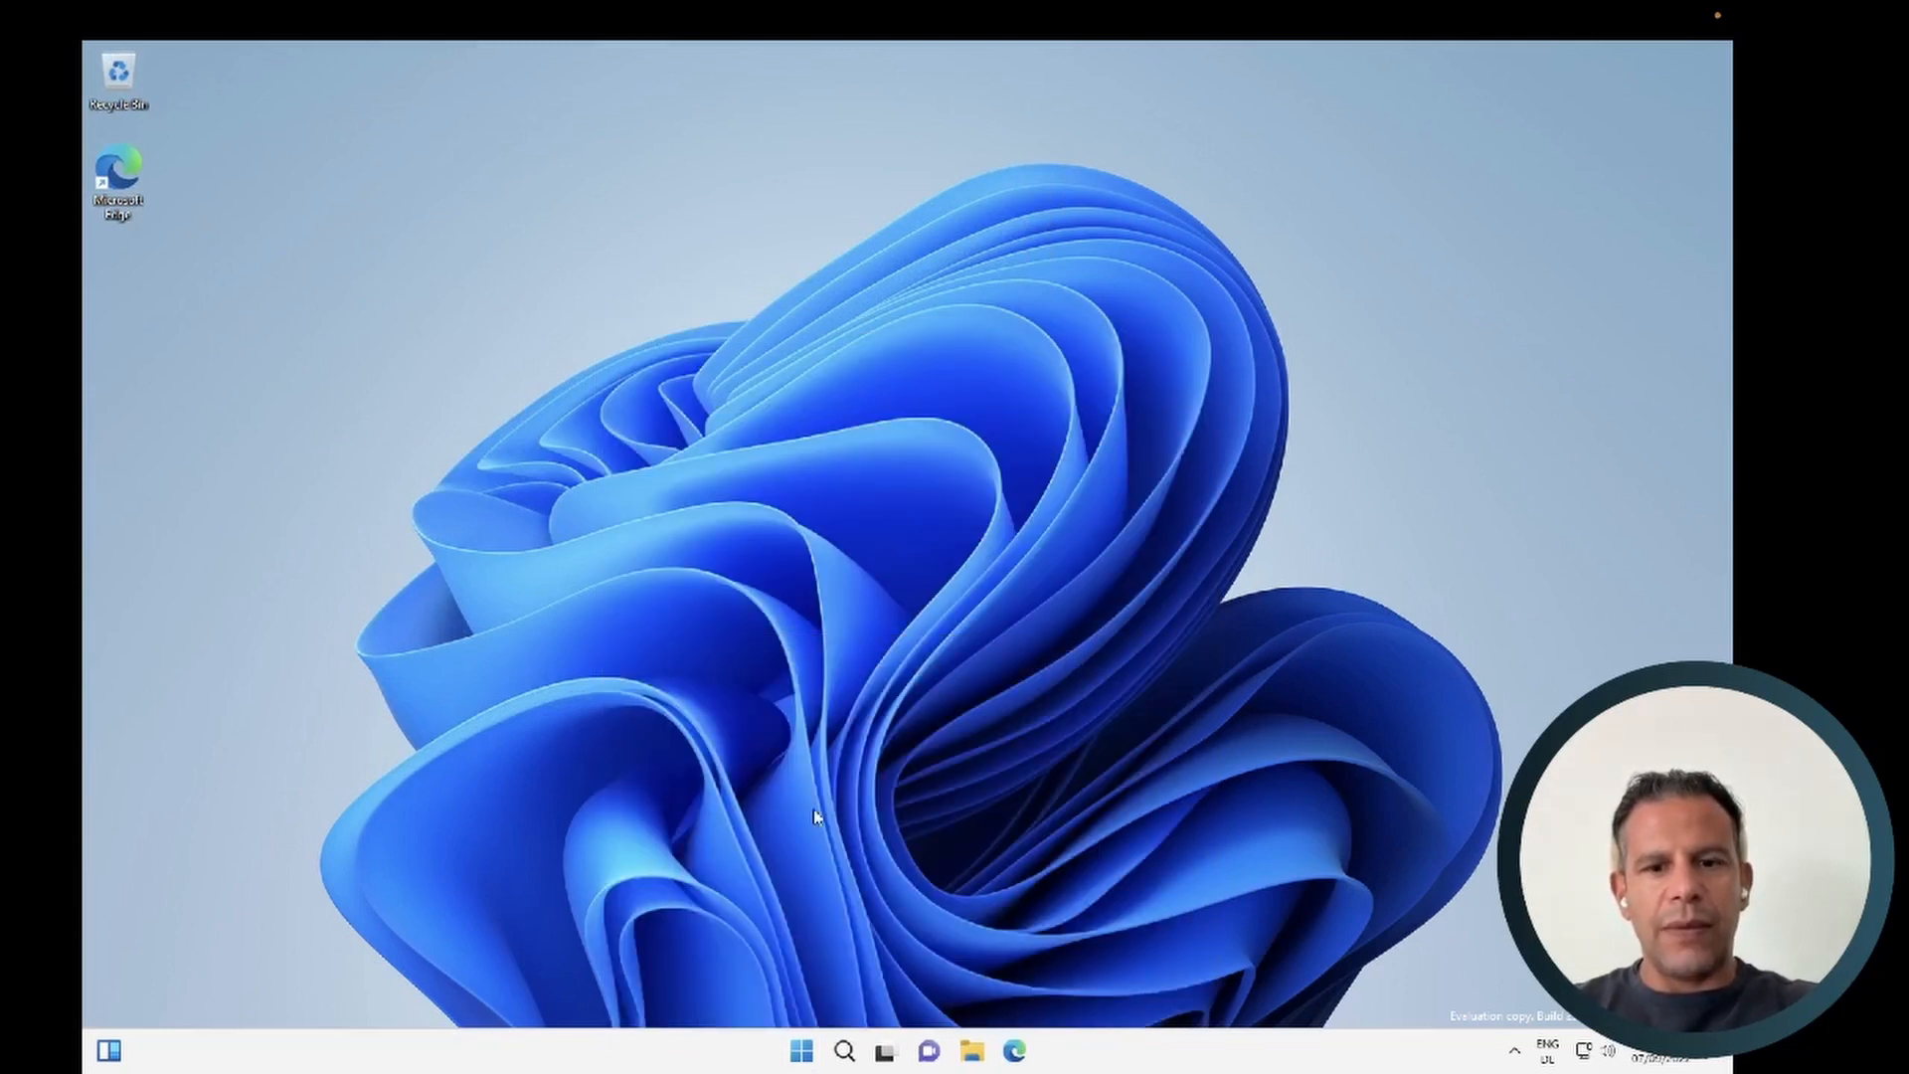
# - Open google.com in Microsoft Edge and accept all cookies in the consent dialog
pyautogui.click(1014, 1052)
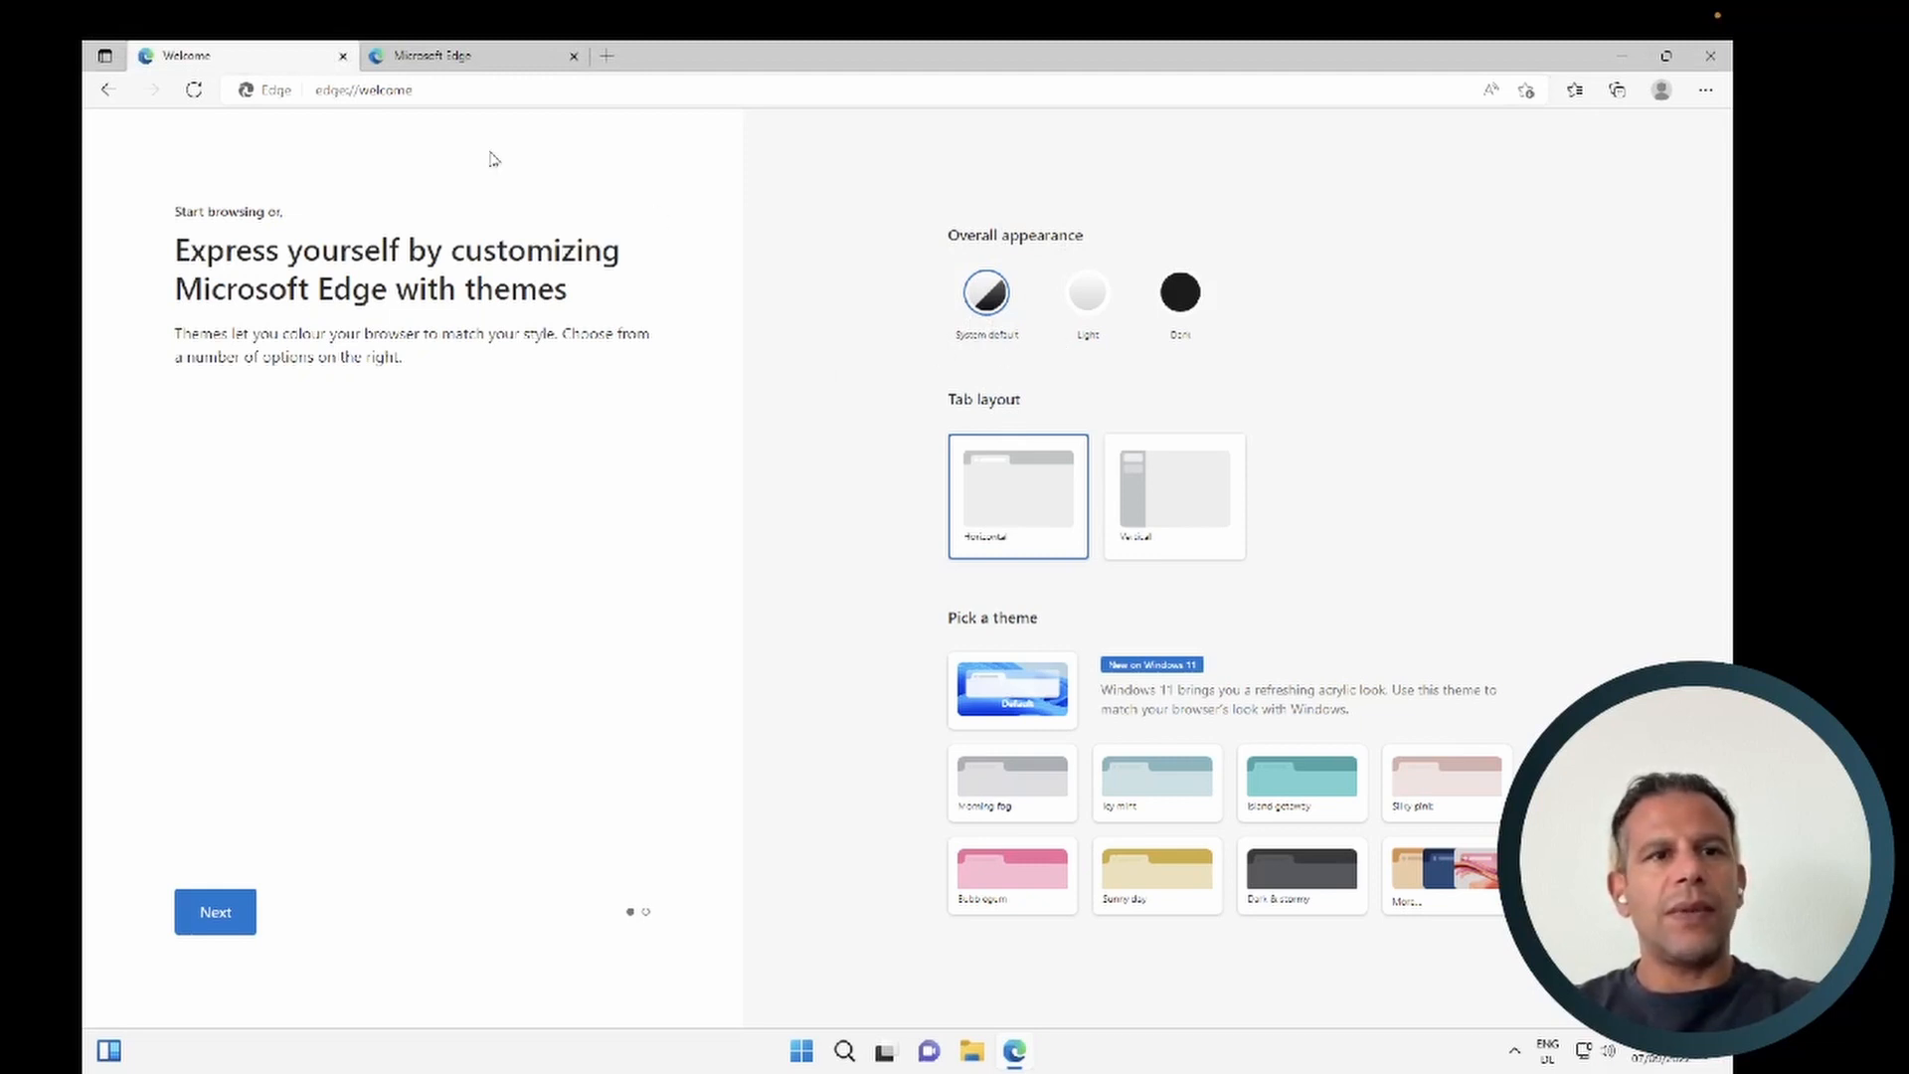
pyautogui.click(476, 59)
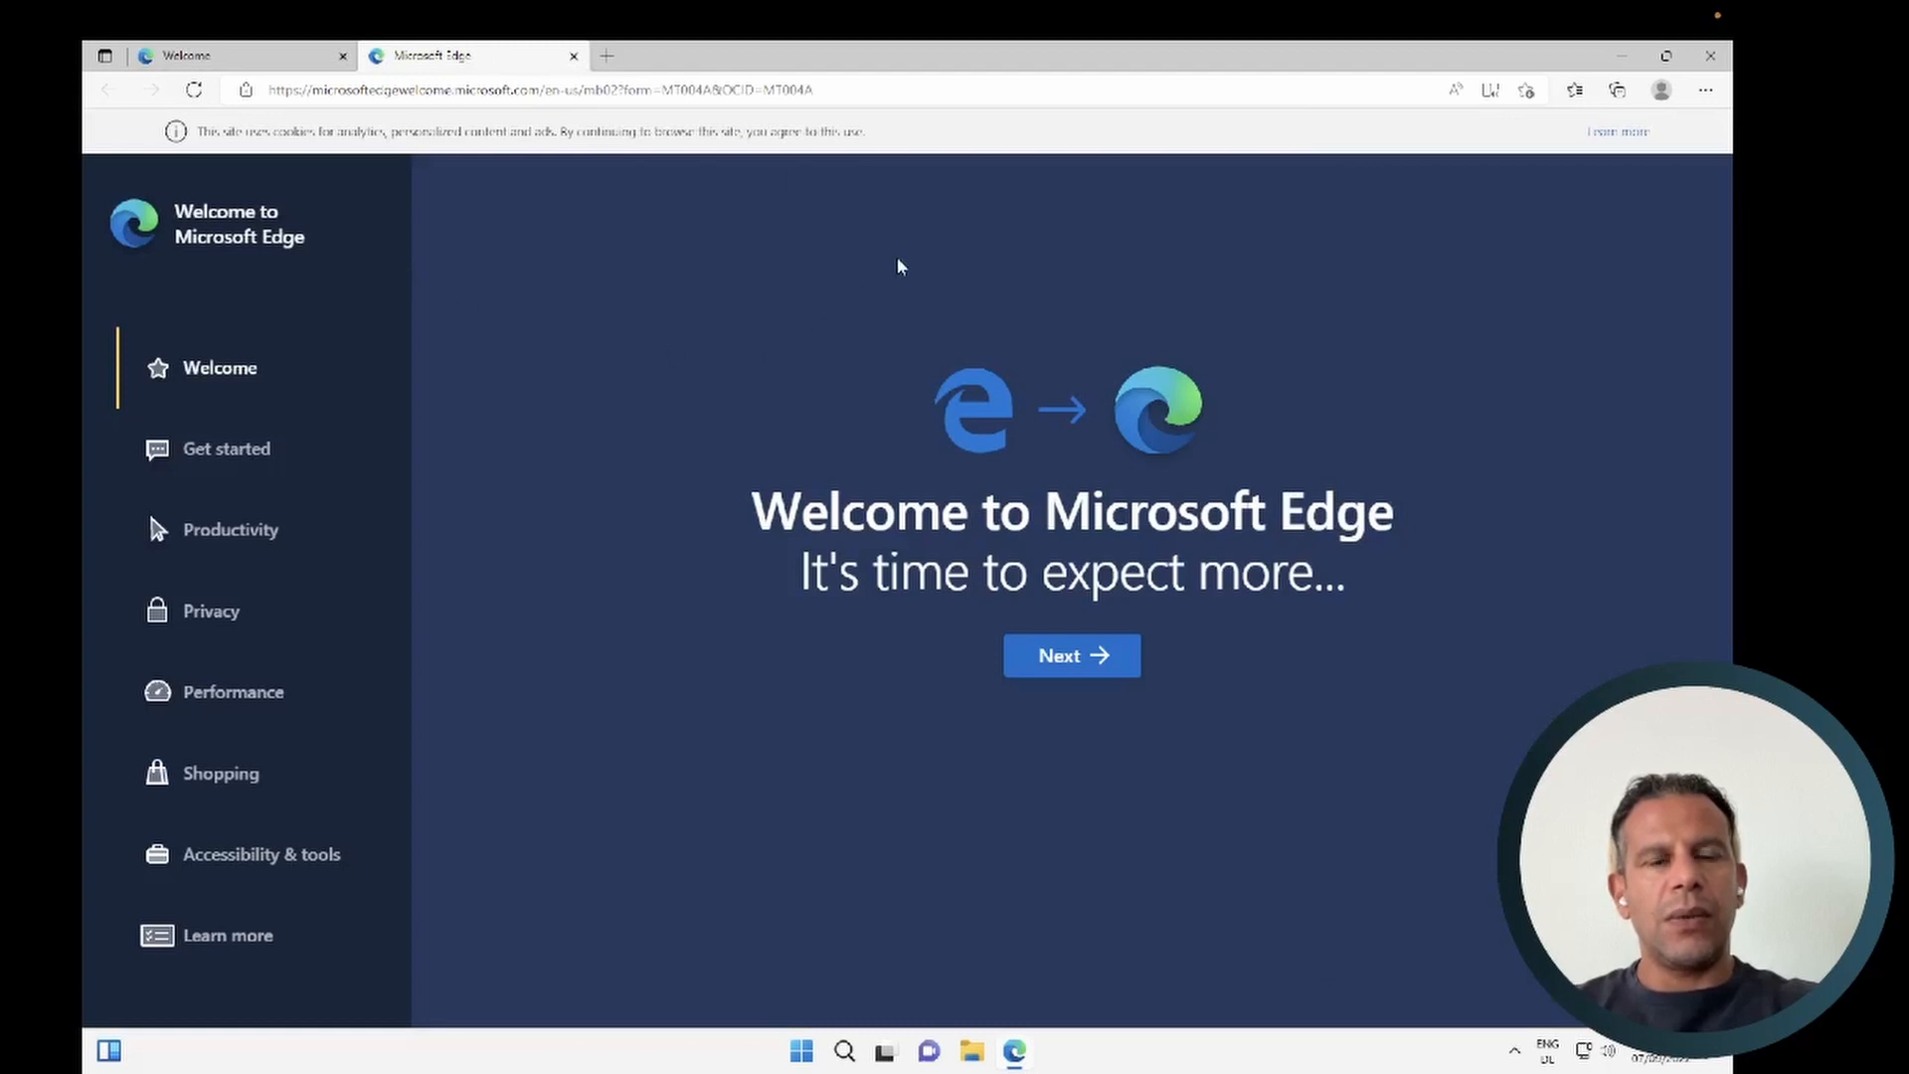
pyautogui.click(912, 91)
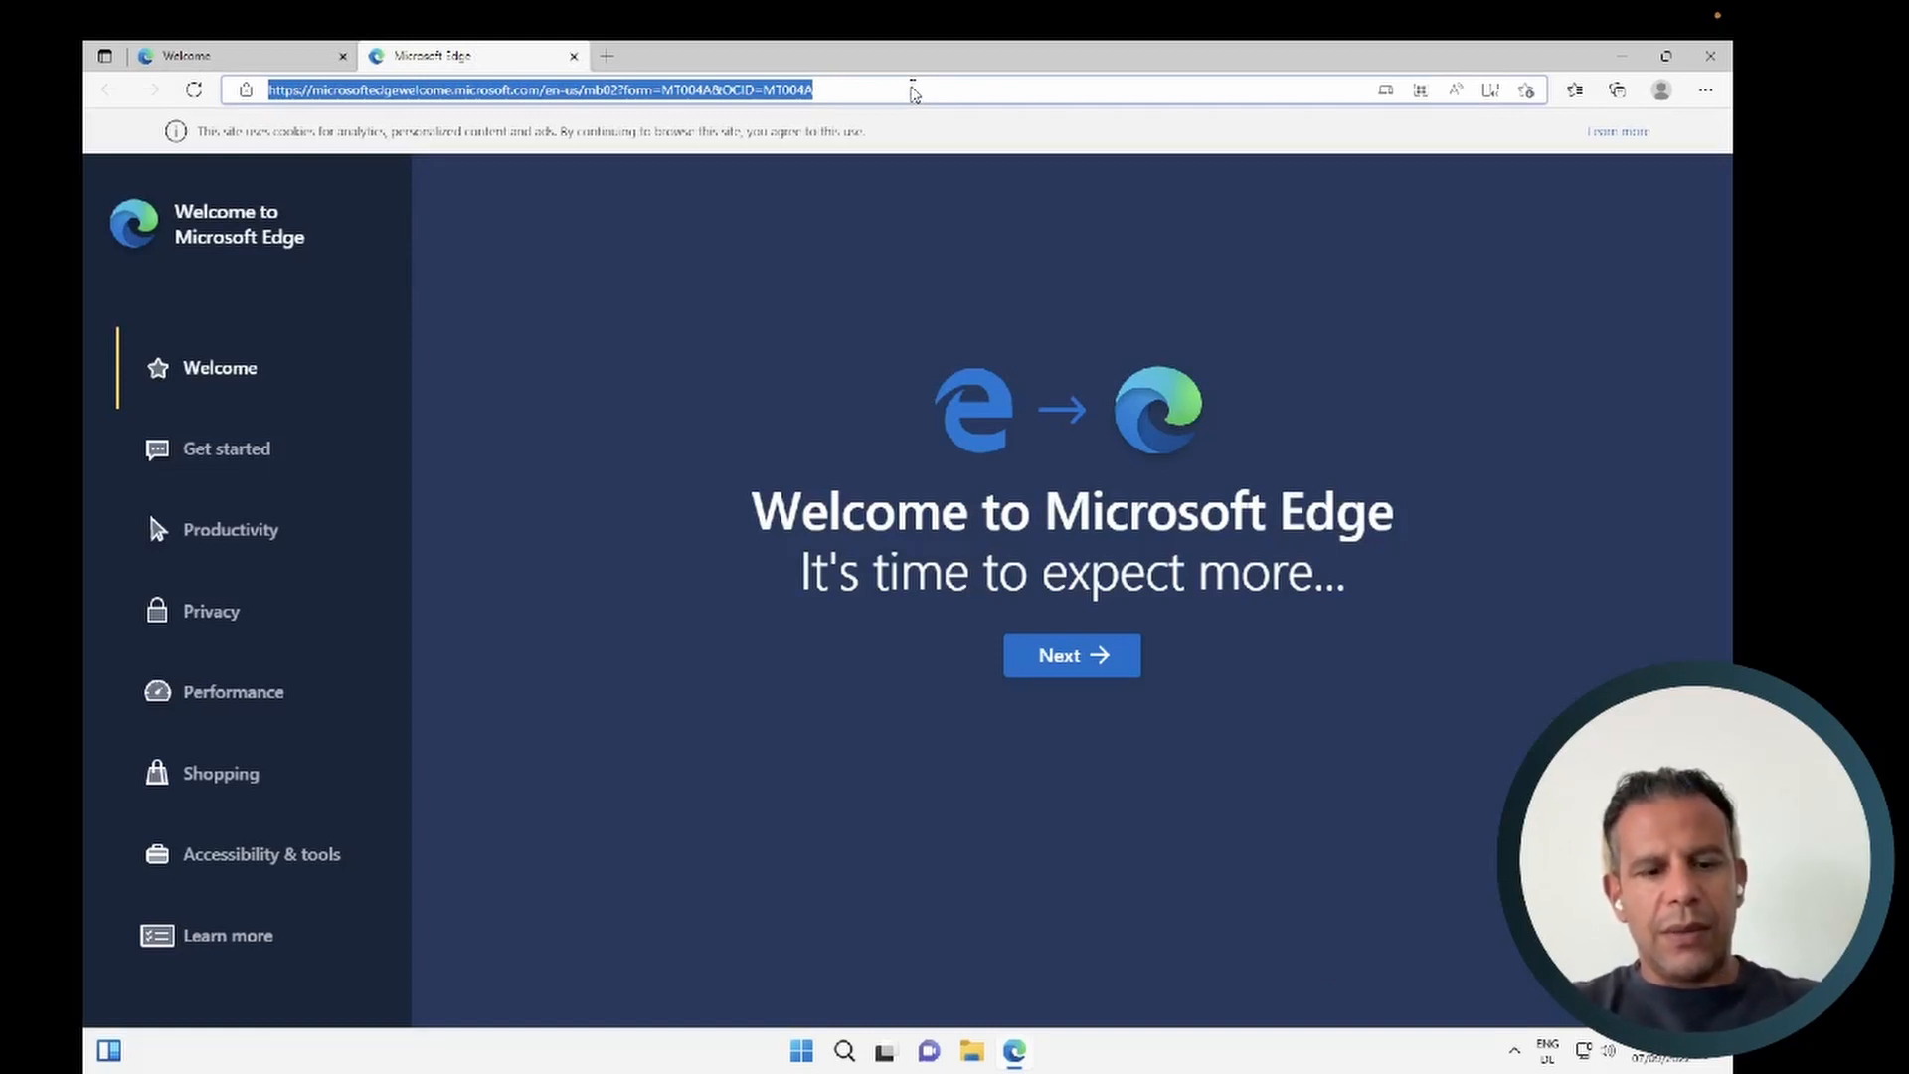
pyautogui.write('google')
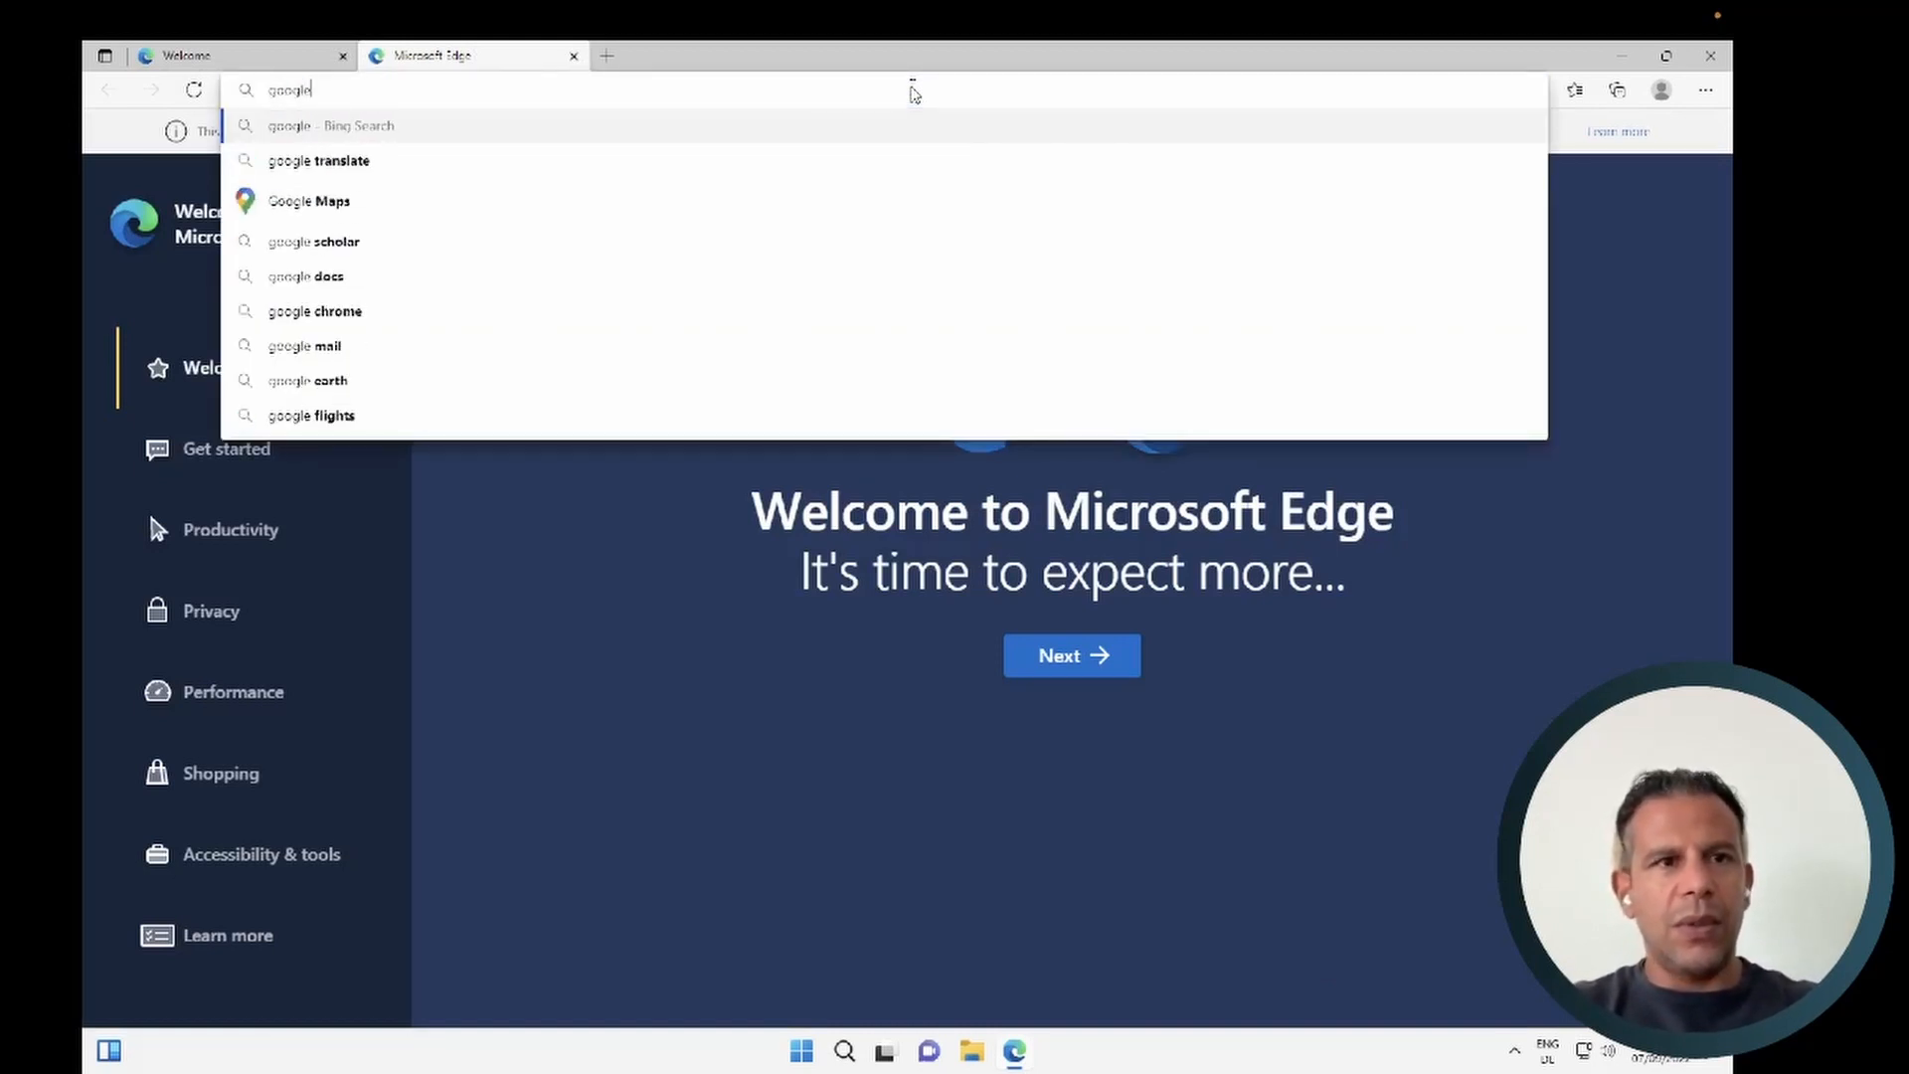
pyautogui.write('.com')
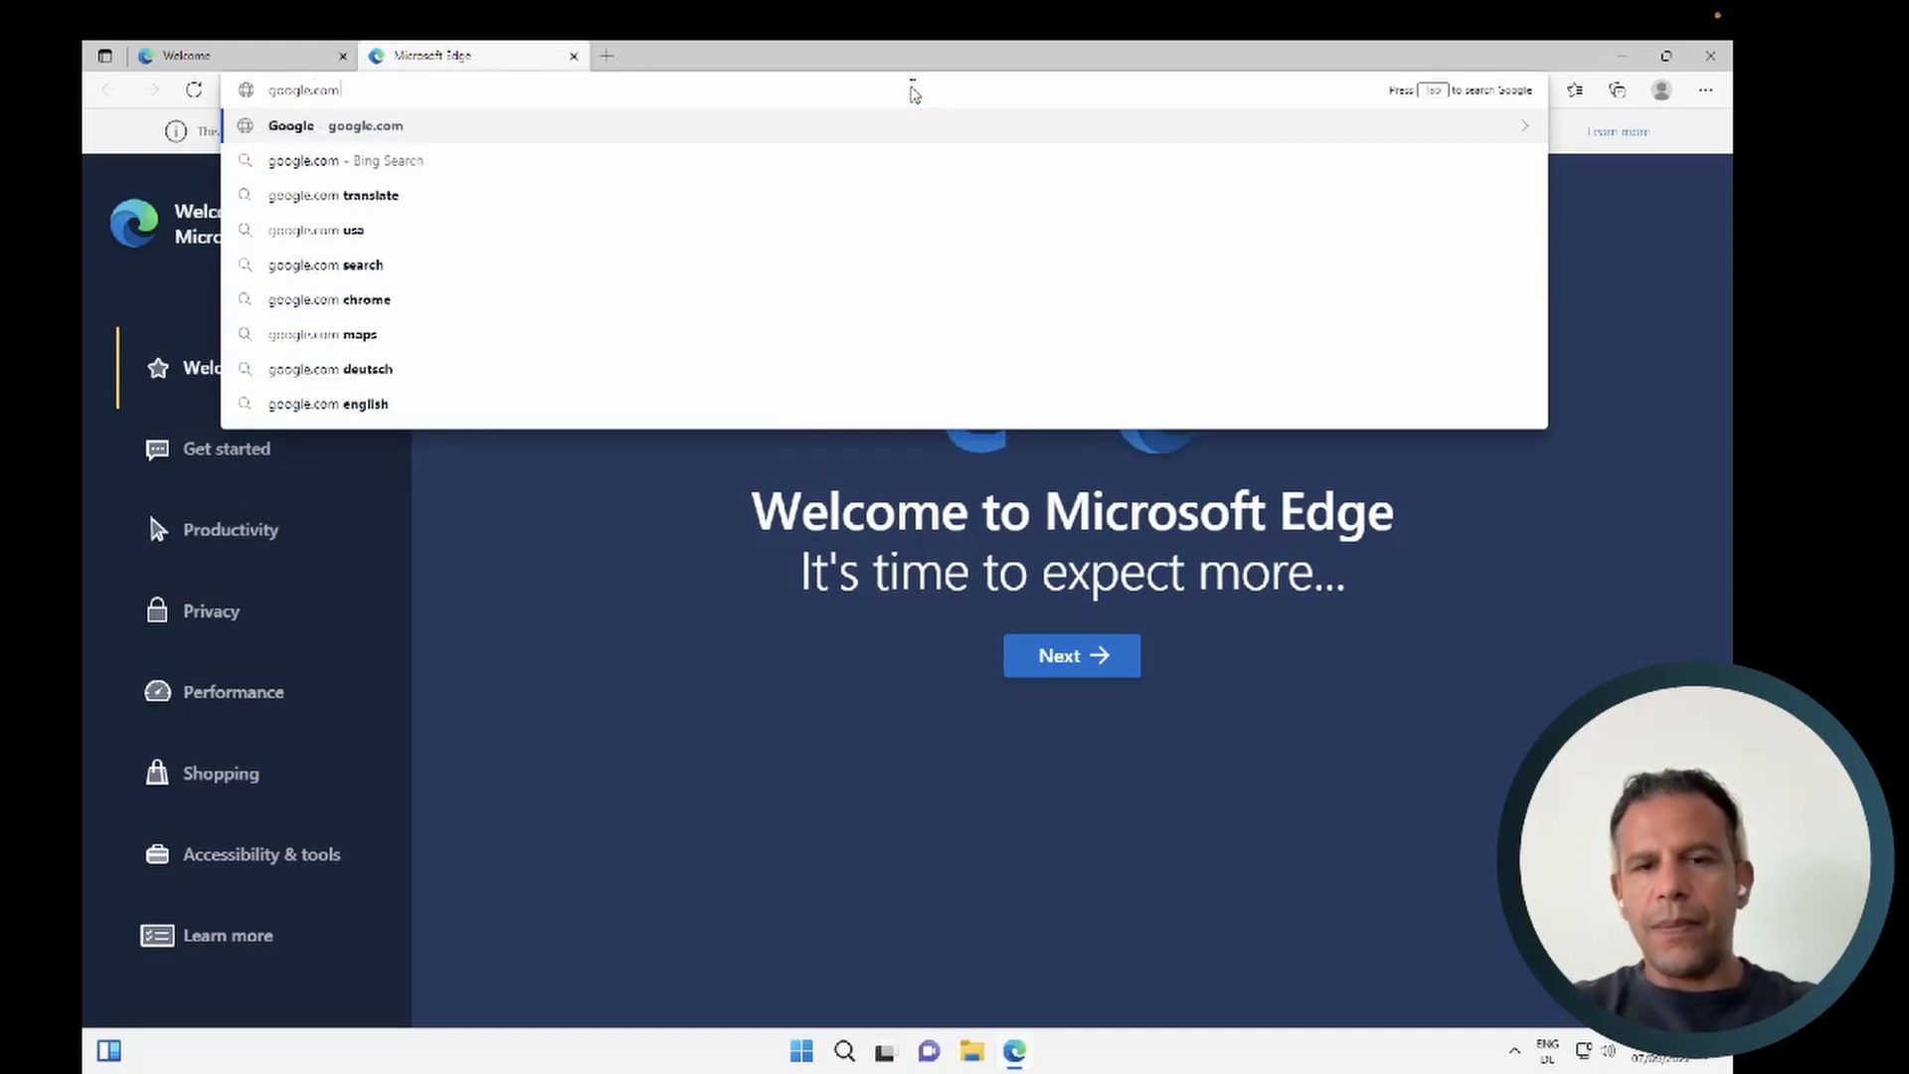
pyautogui.press('Return')
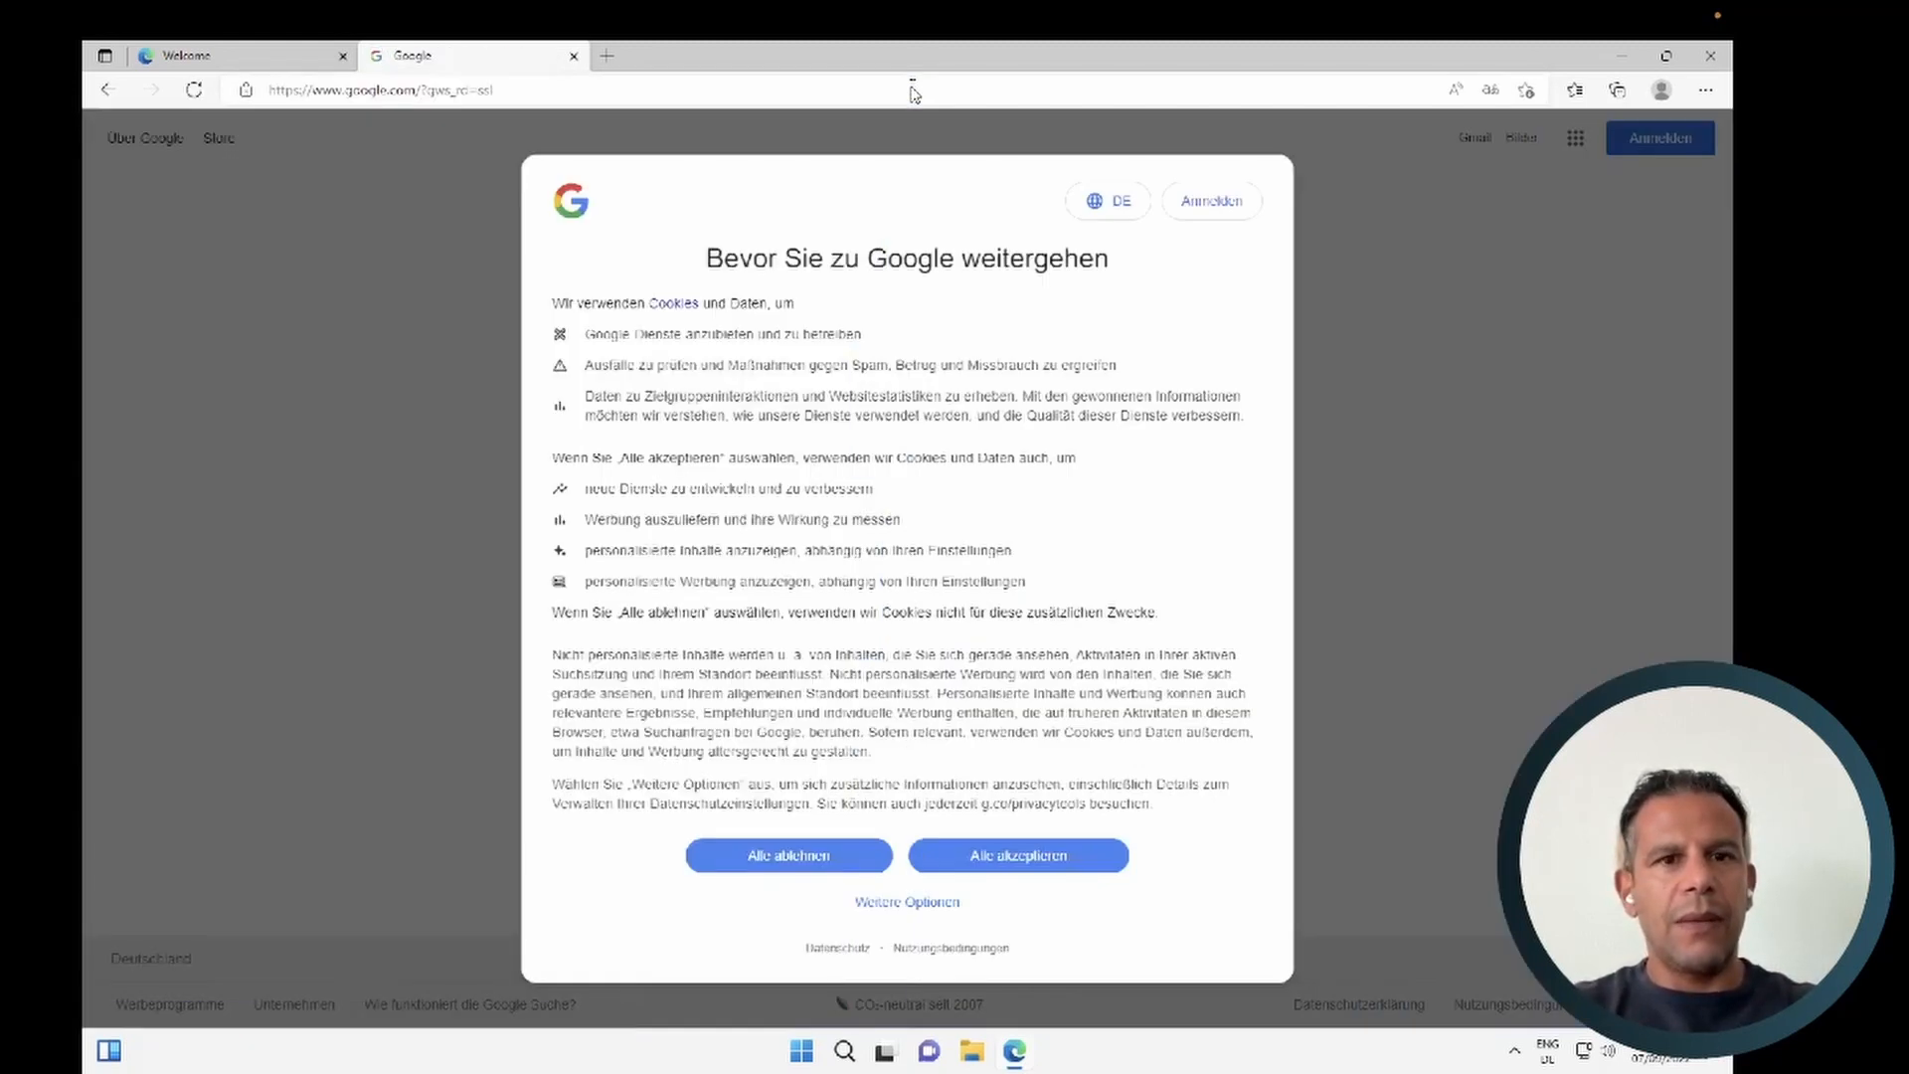
pyautogui.click(1057, 857)
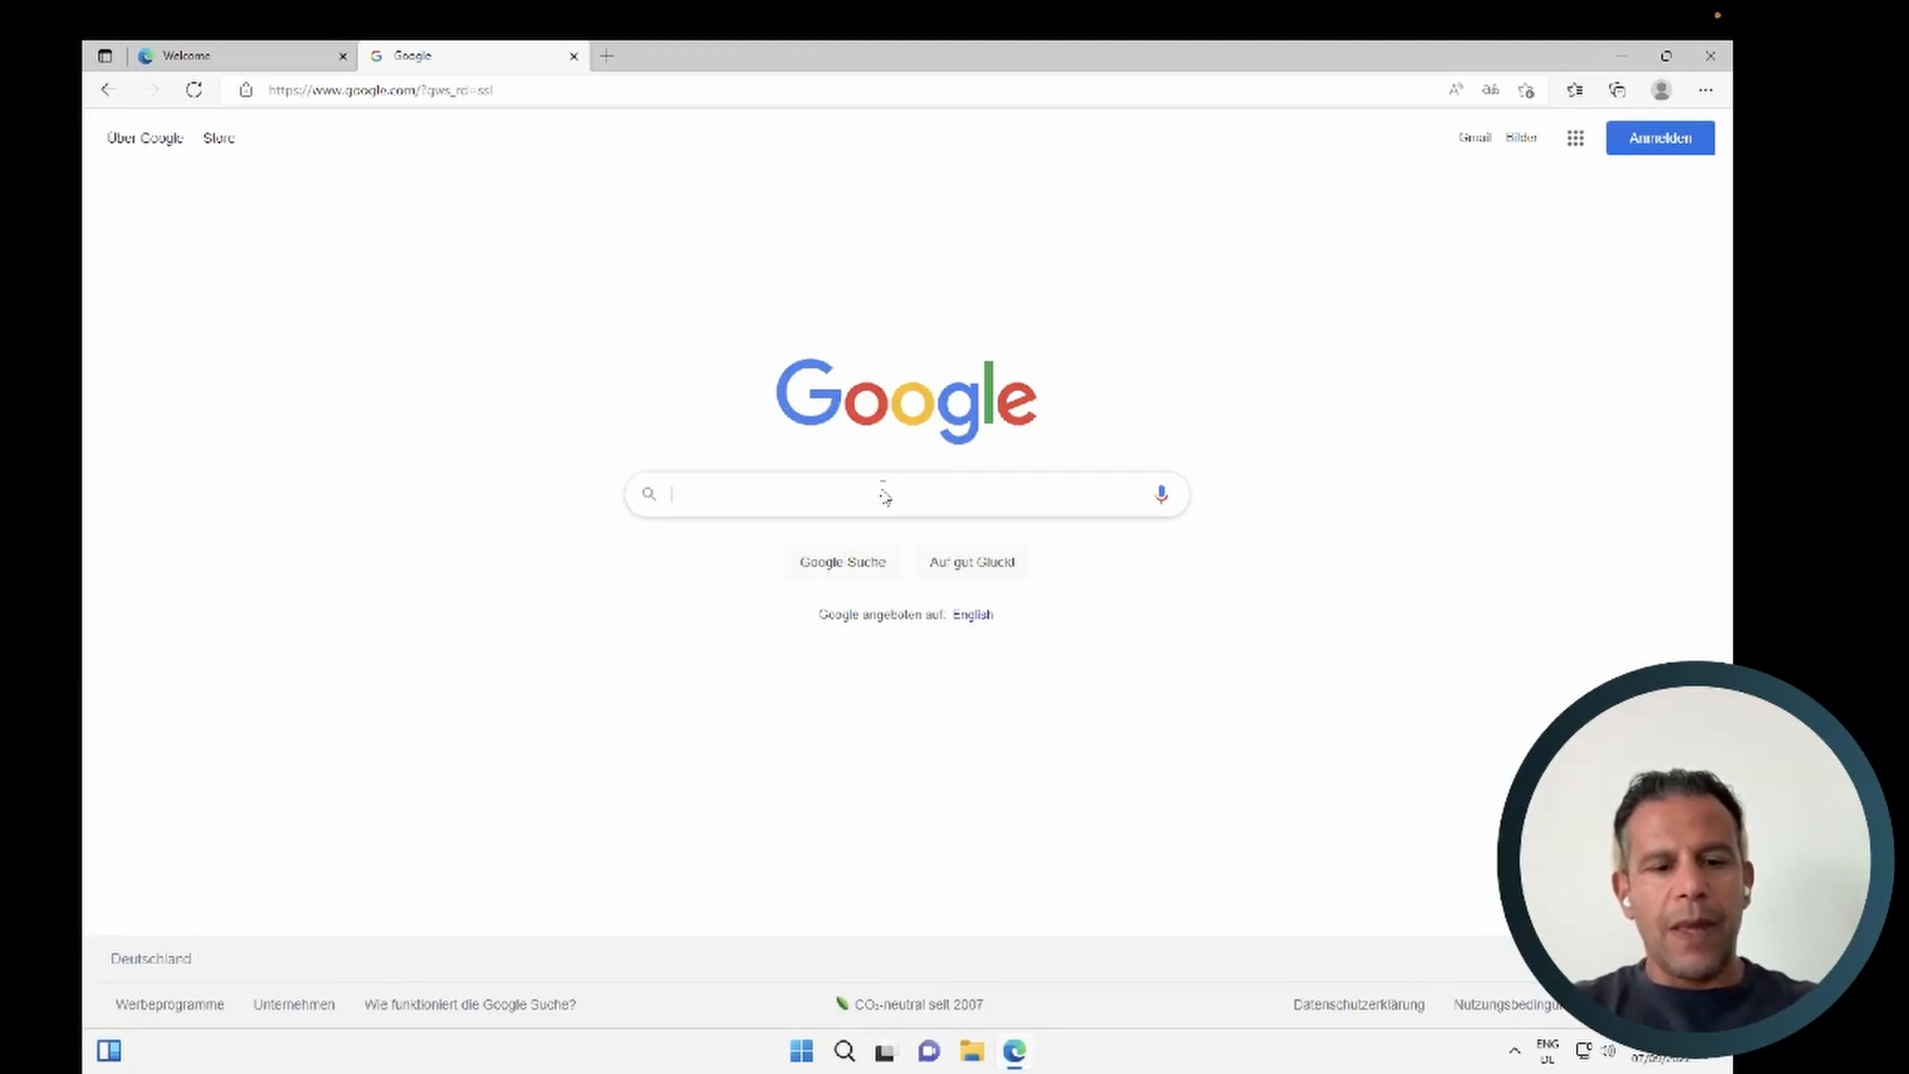
# - Search Google for notepad++ and open the Downloads result from notepad-plus-plus.org
pyautogui.write('note')
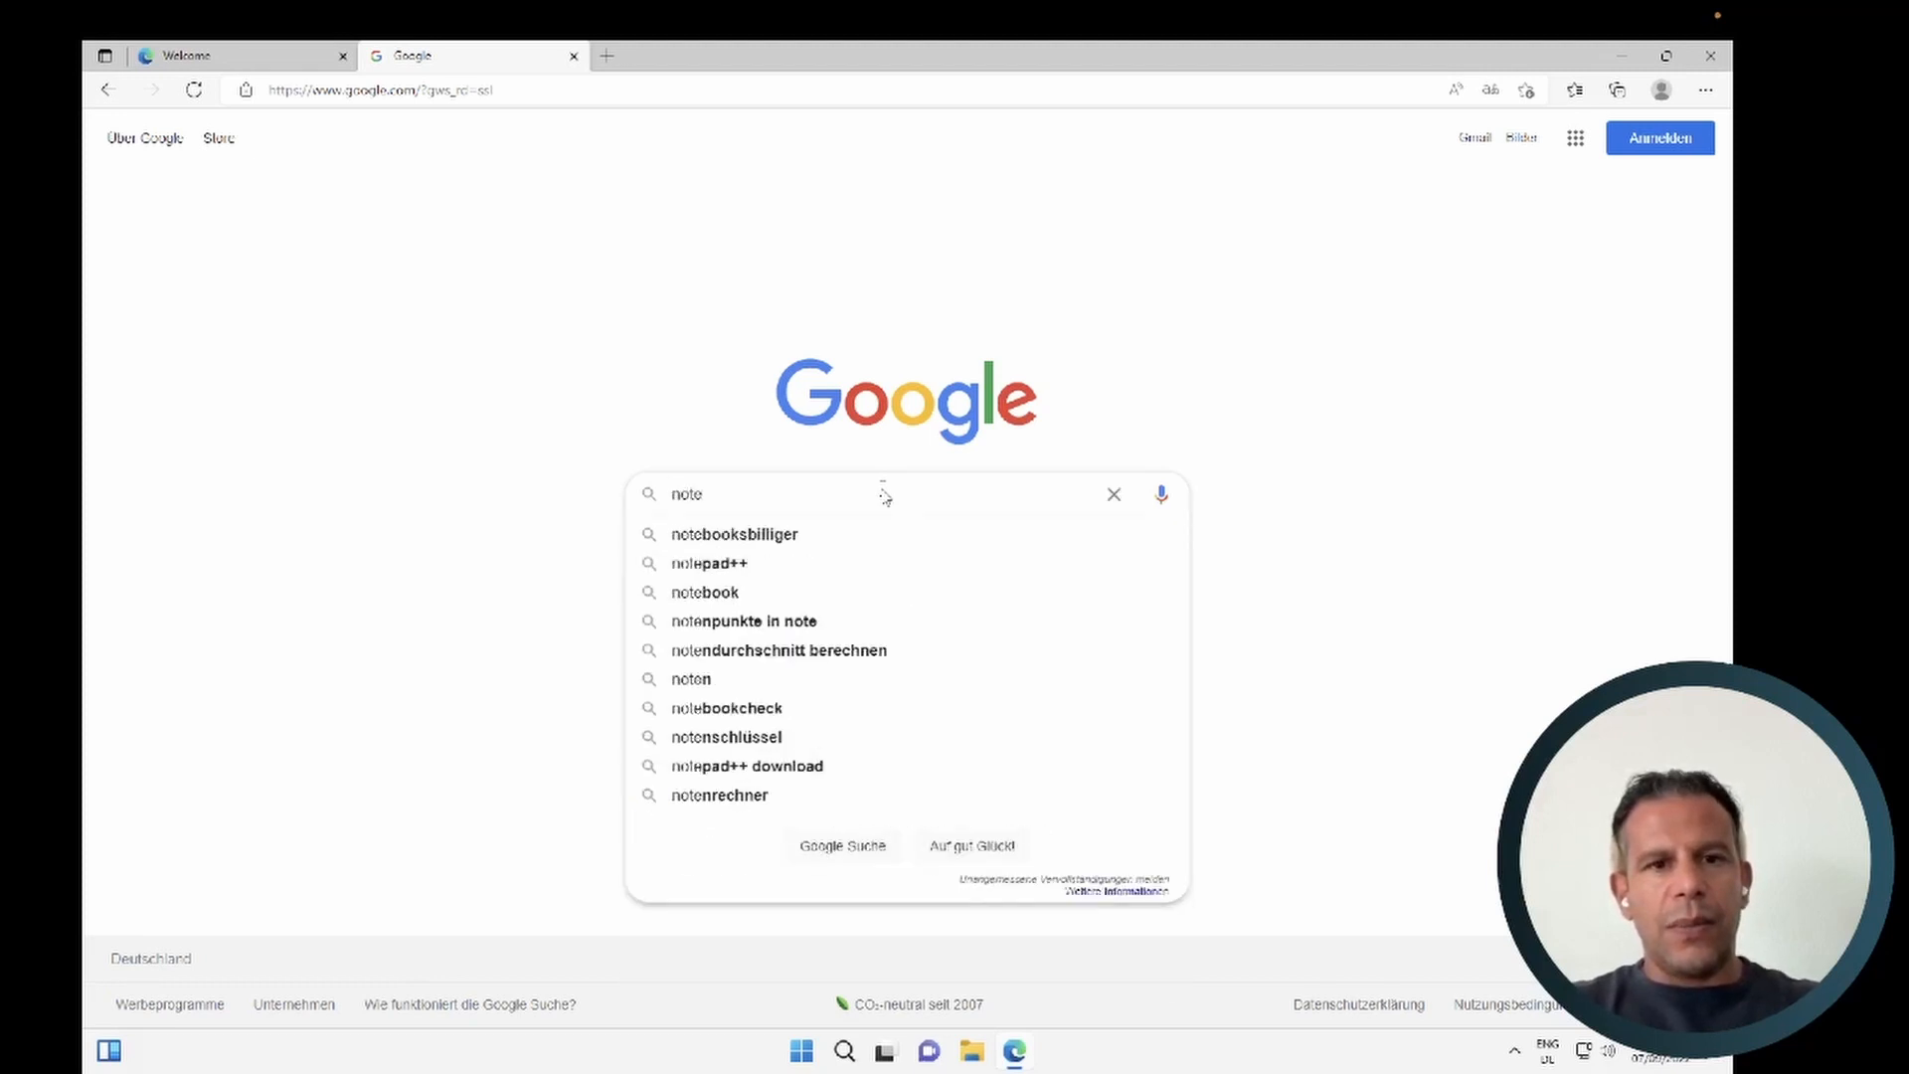
pyautogui.press('Down')
pyautogui.press('Down')
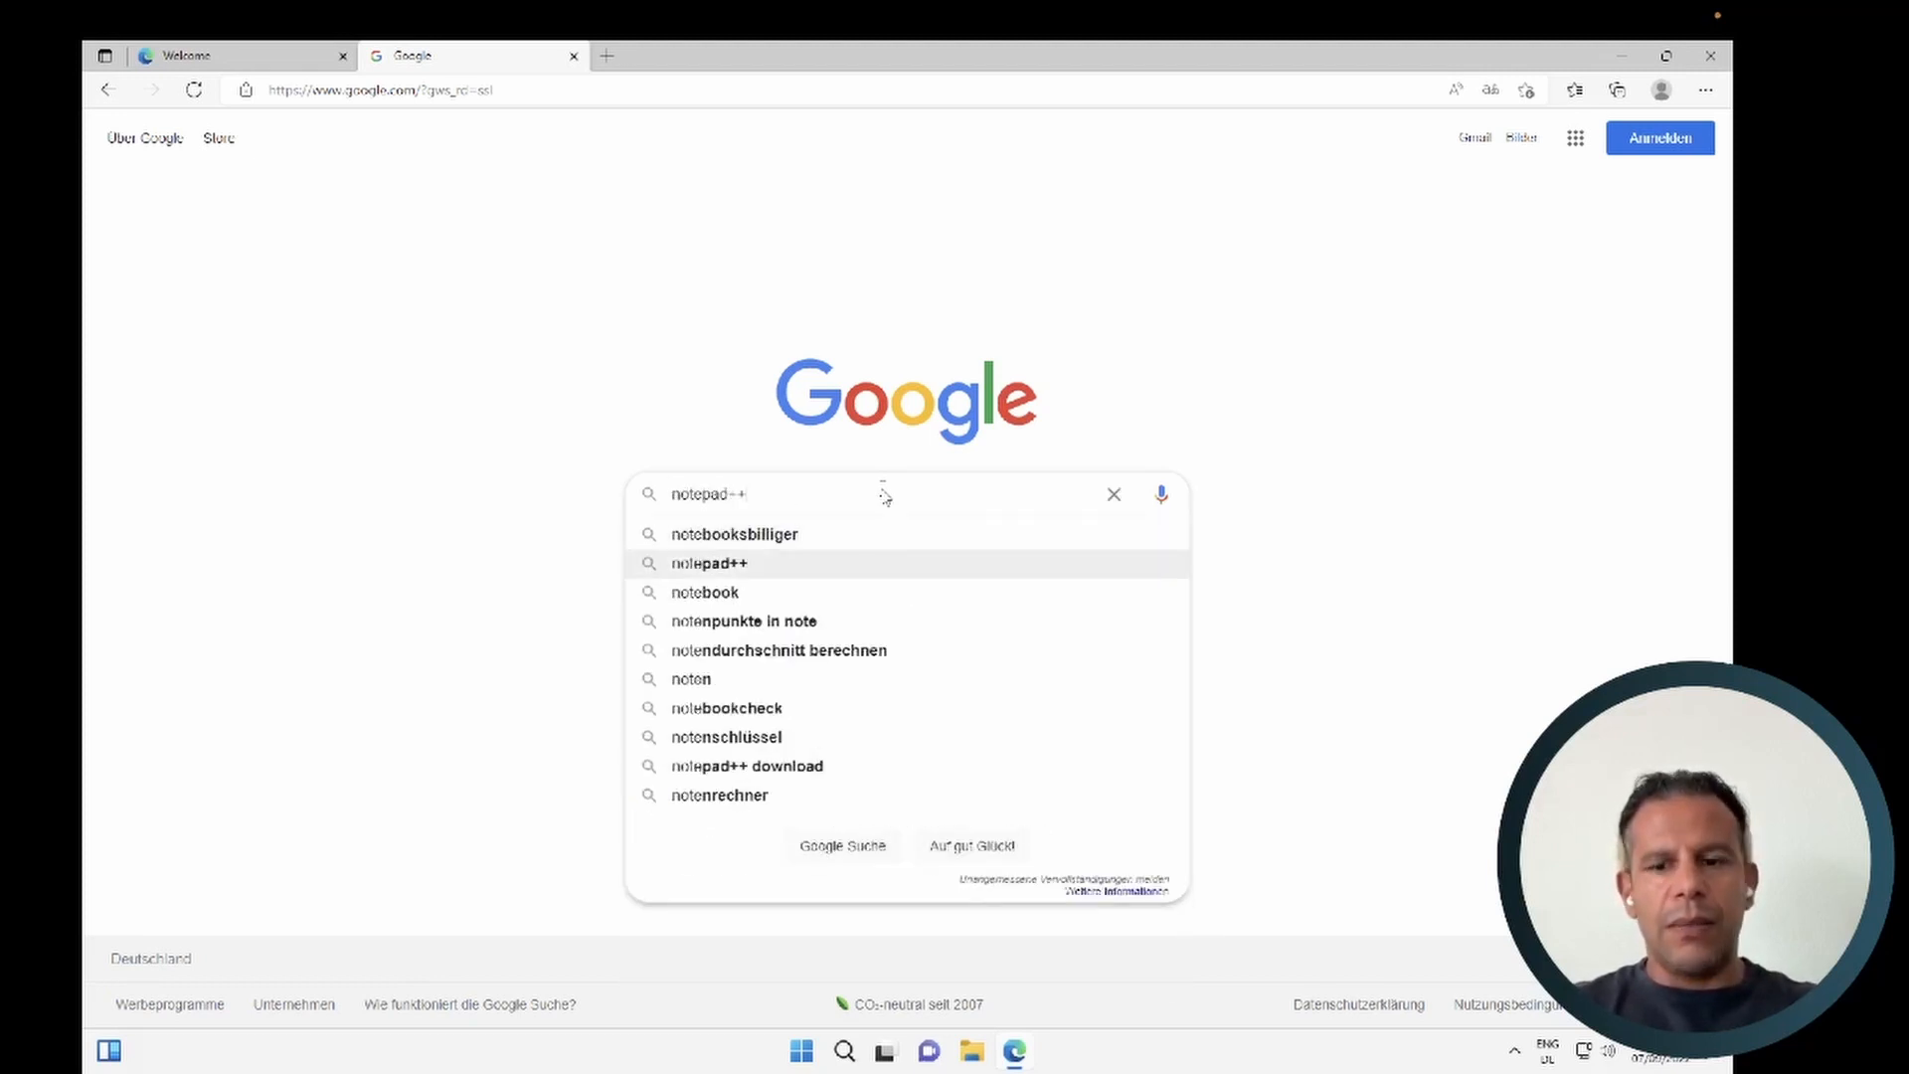
pyautogui.press('Return')
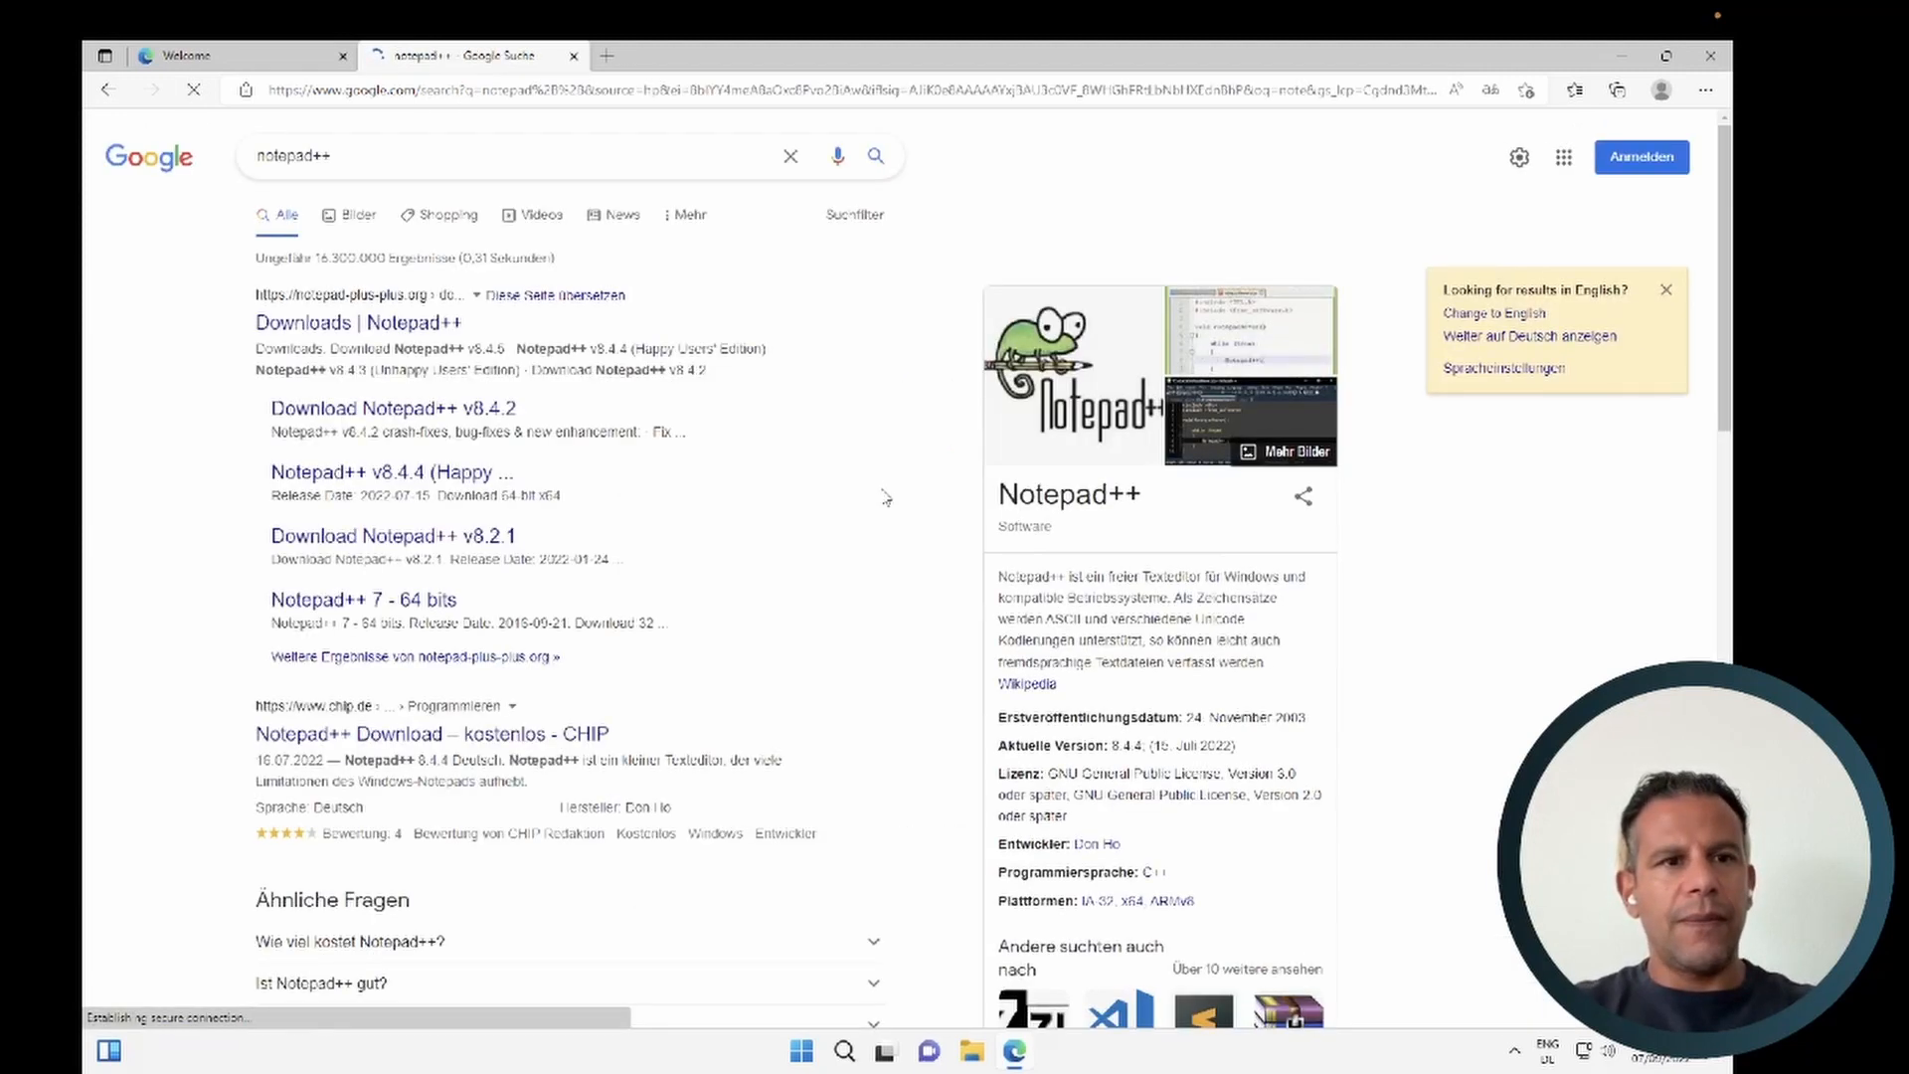
pyautogui.click(332, 326)
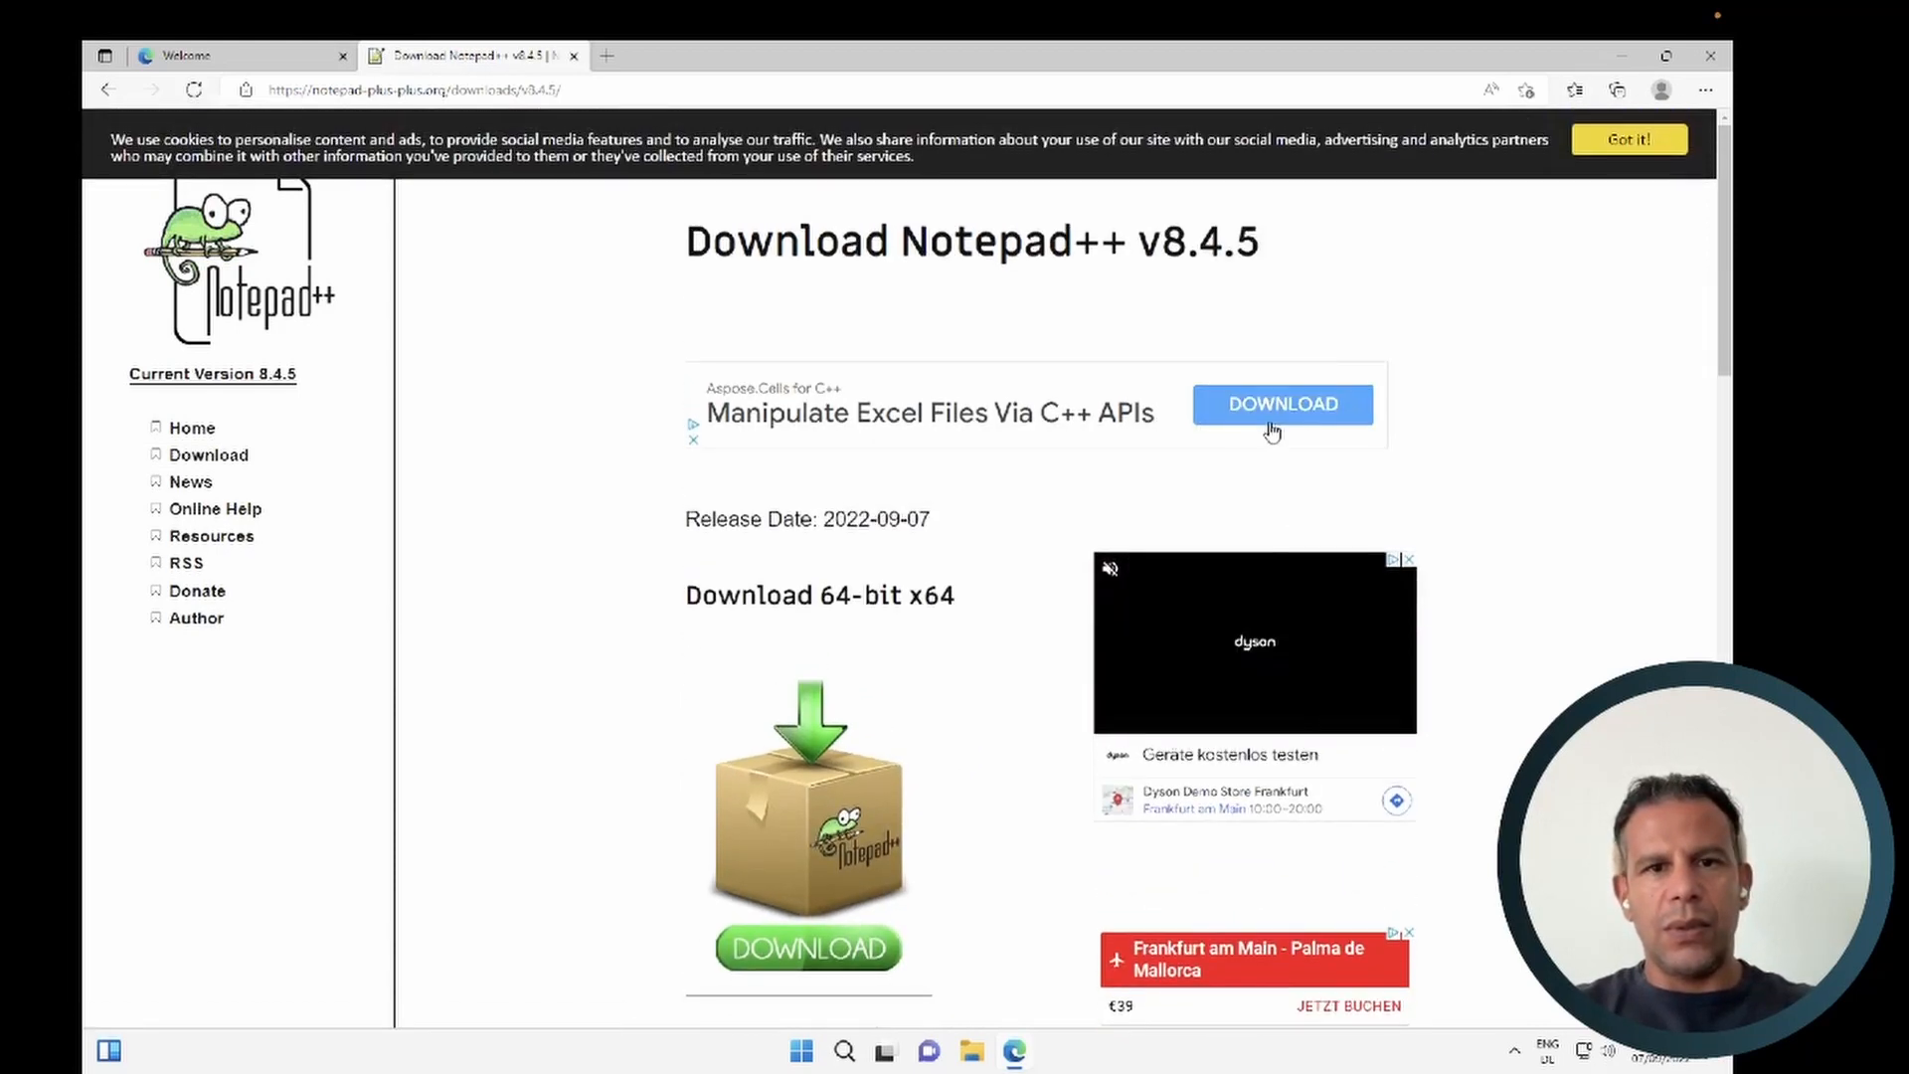
# - Download the 64-bit x64 installer of Notepad++ v8.4.5, run it and allow it to make changes to the device
pyautogui.click(758, 952)
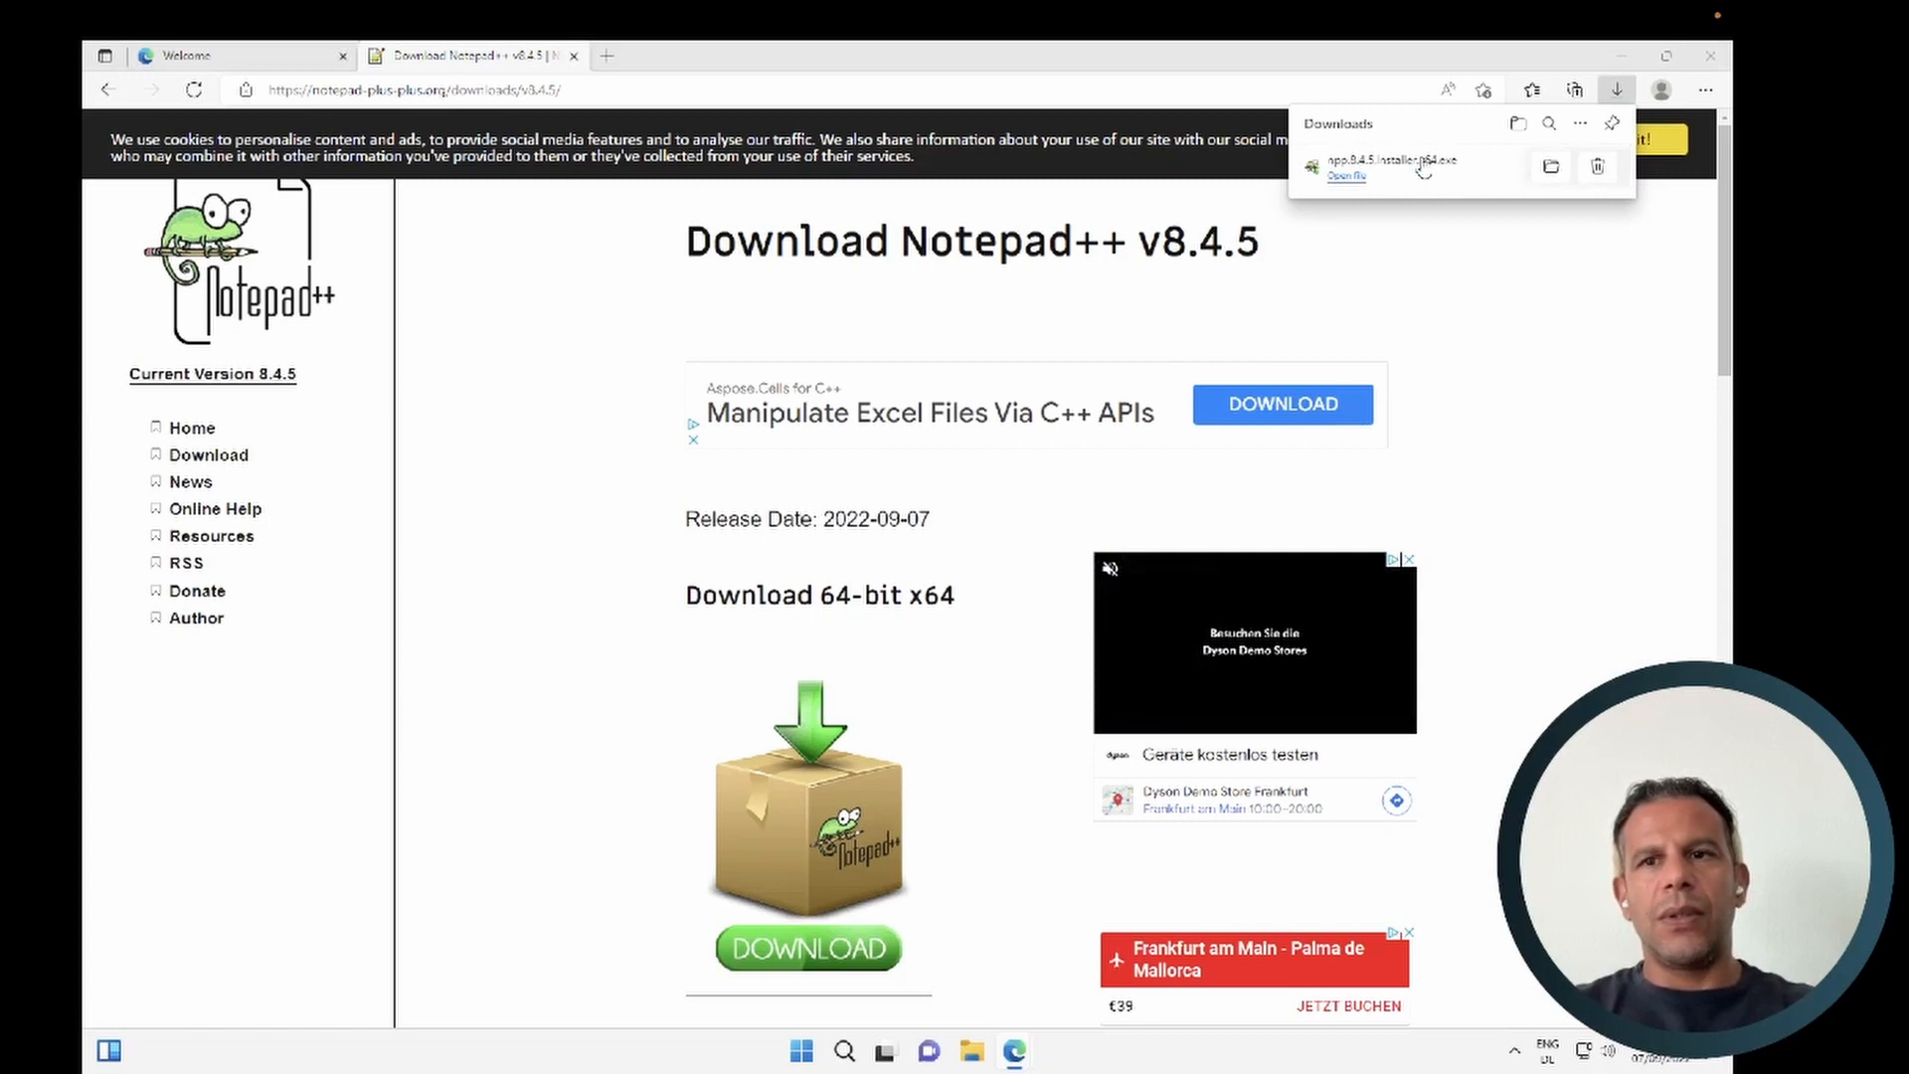
pyautogui.click(1424, 169)
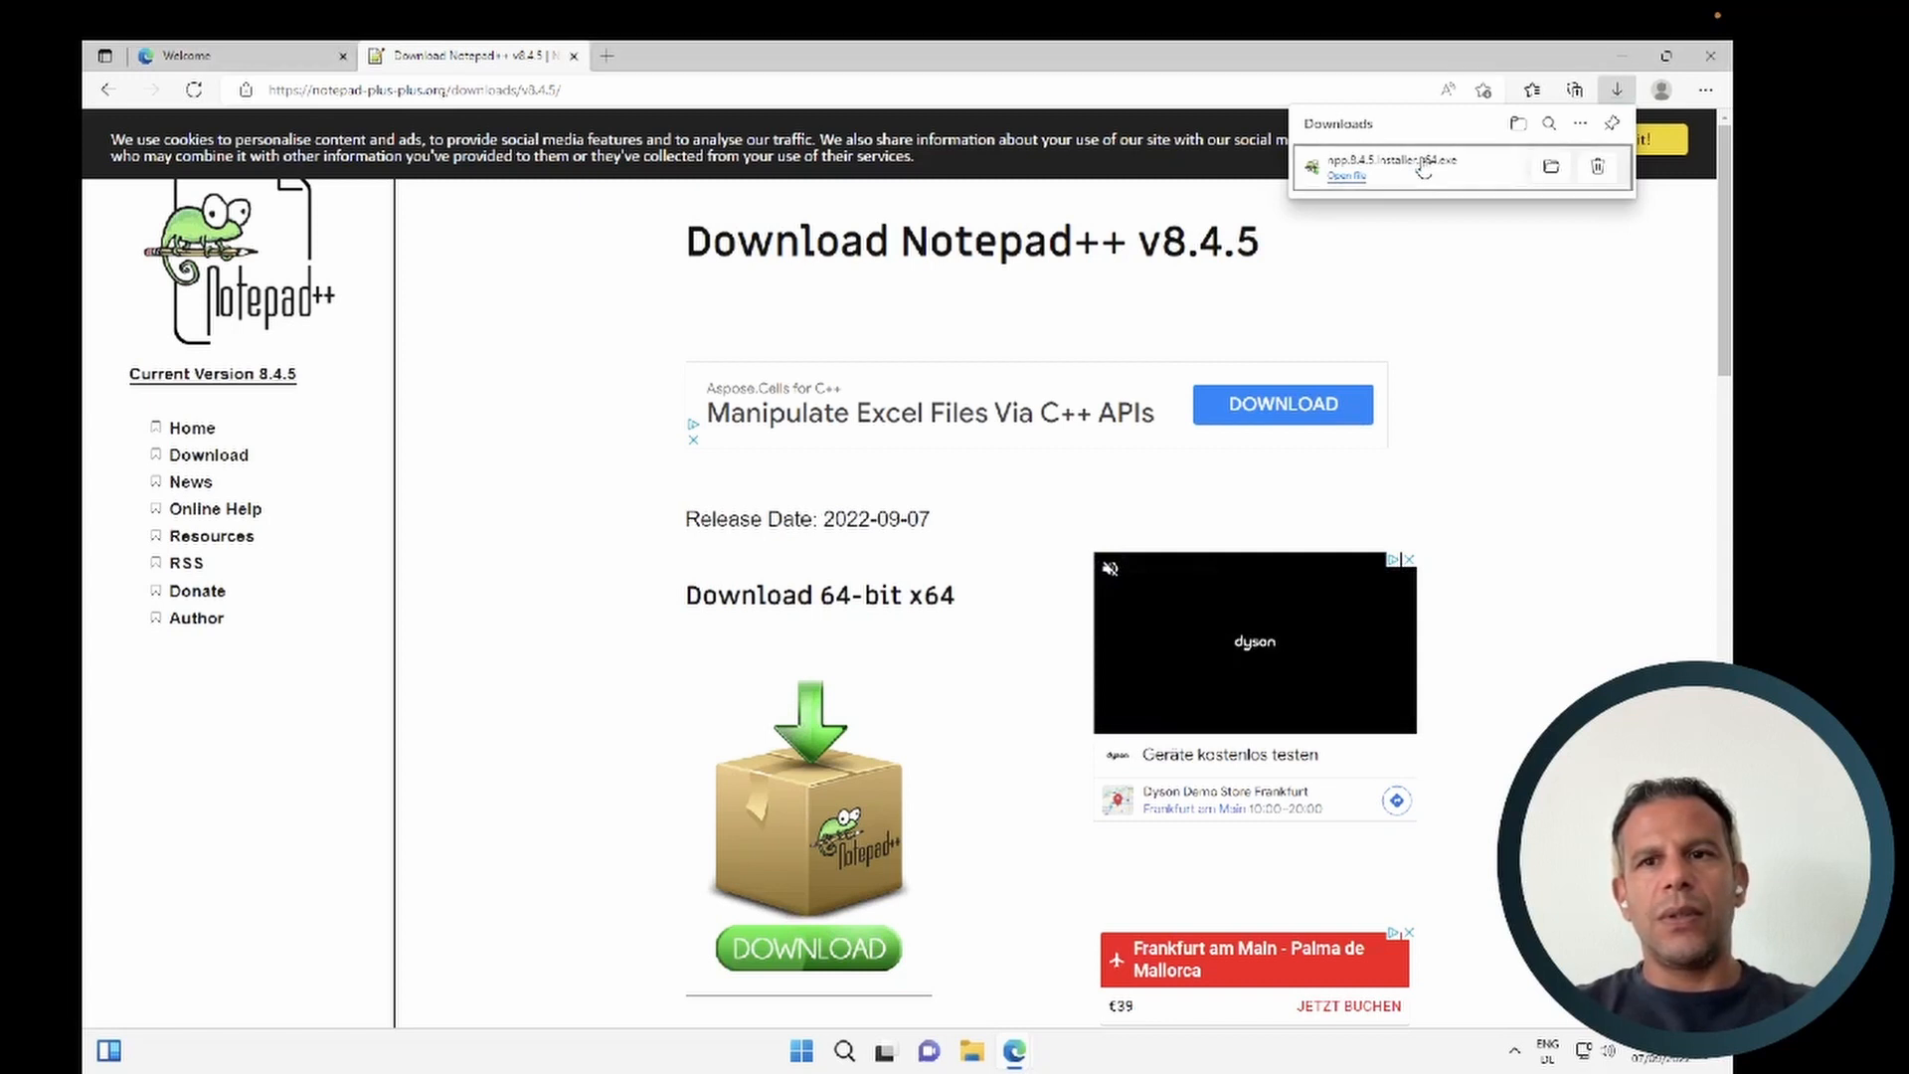
pyautogui.click(1348, 176)
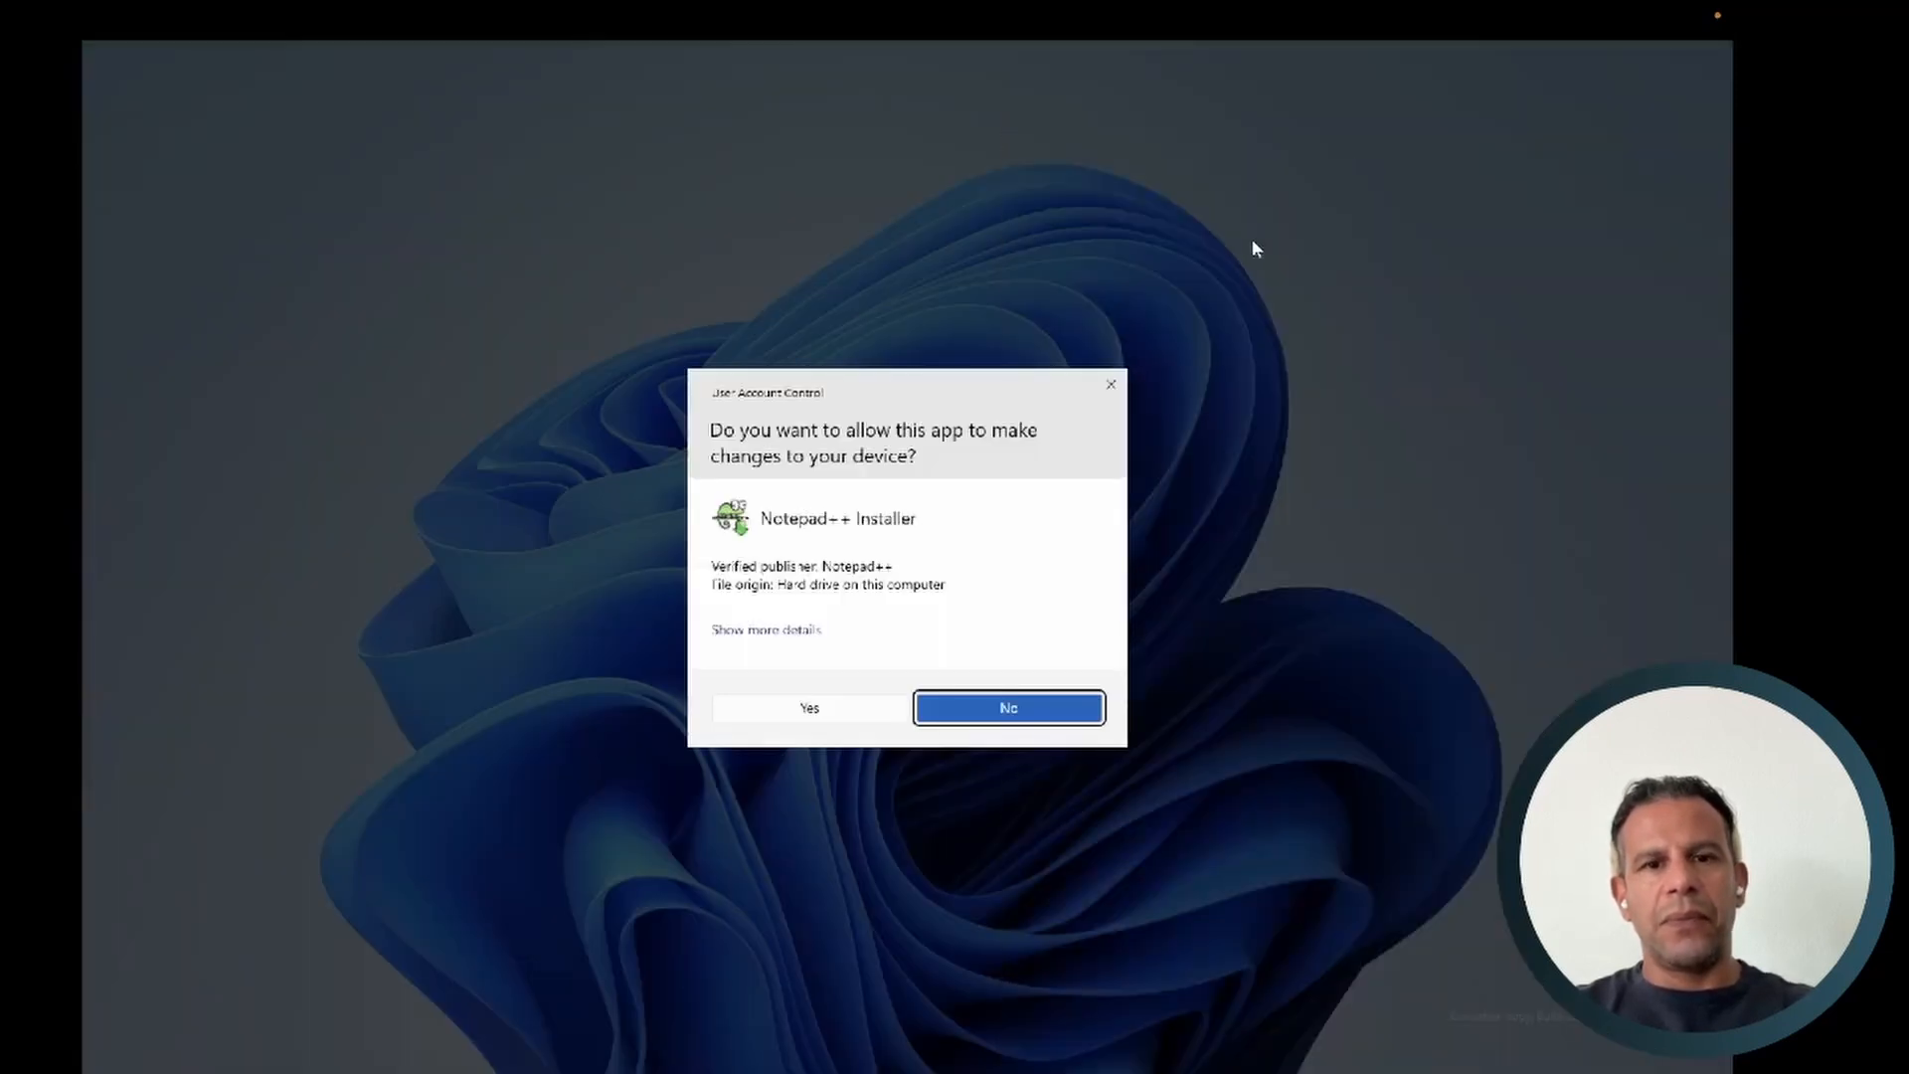
pyautogui.click(793, 717)
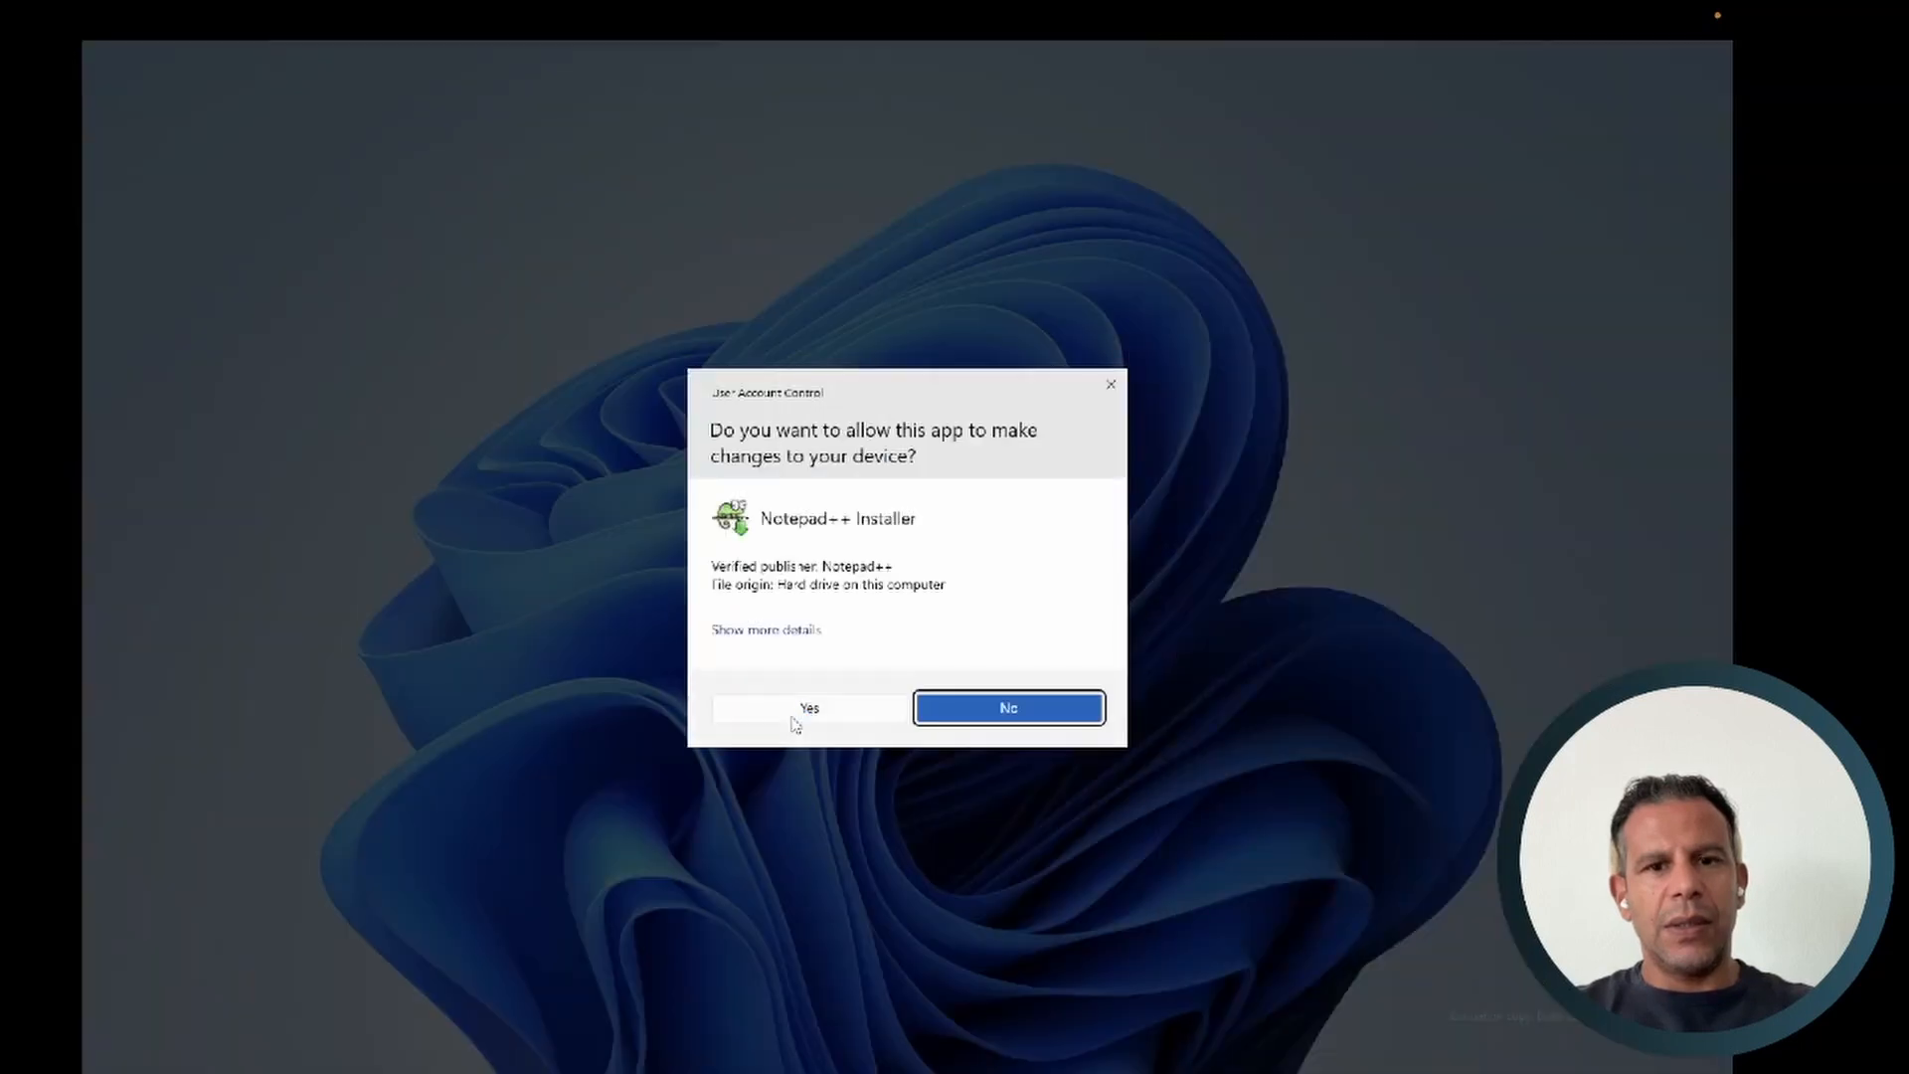
pyautogui.click(793, 716)
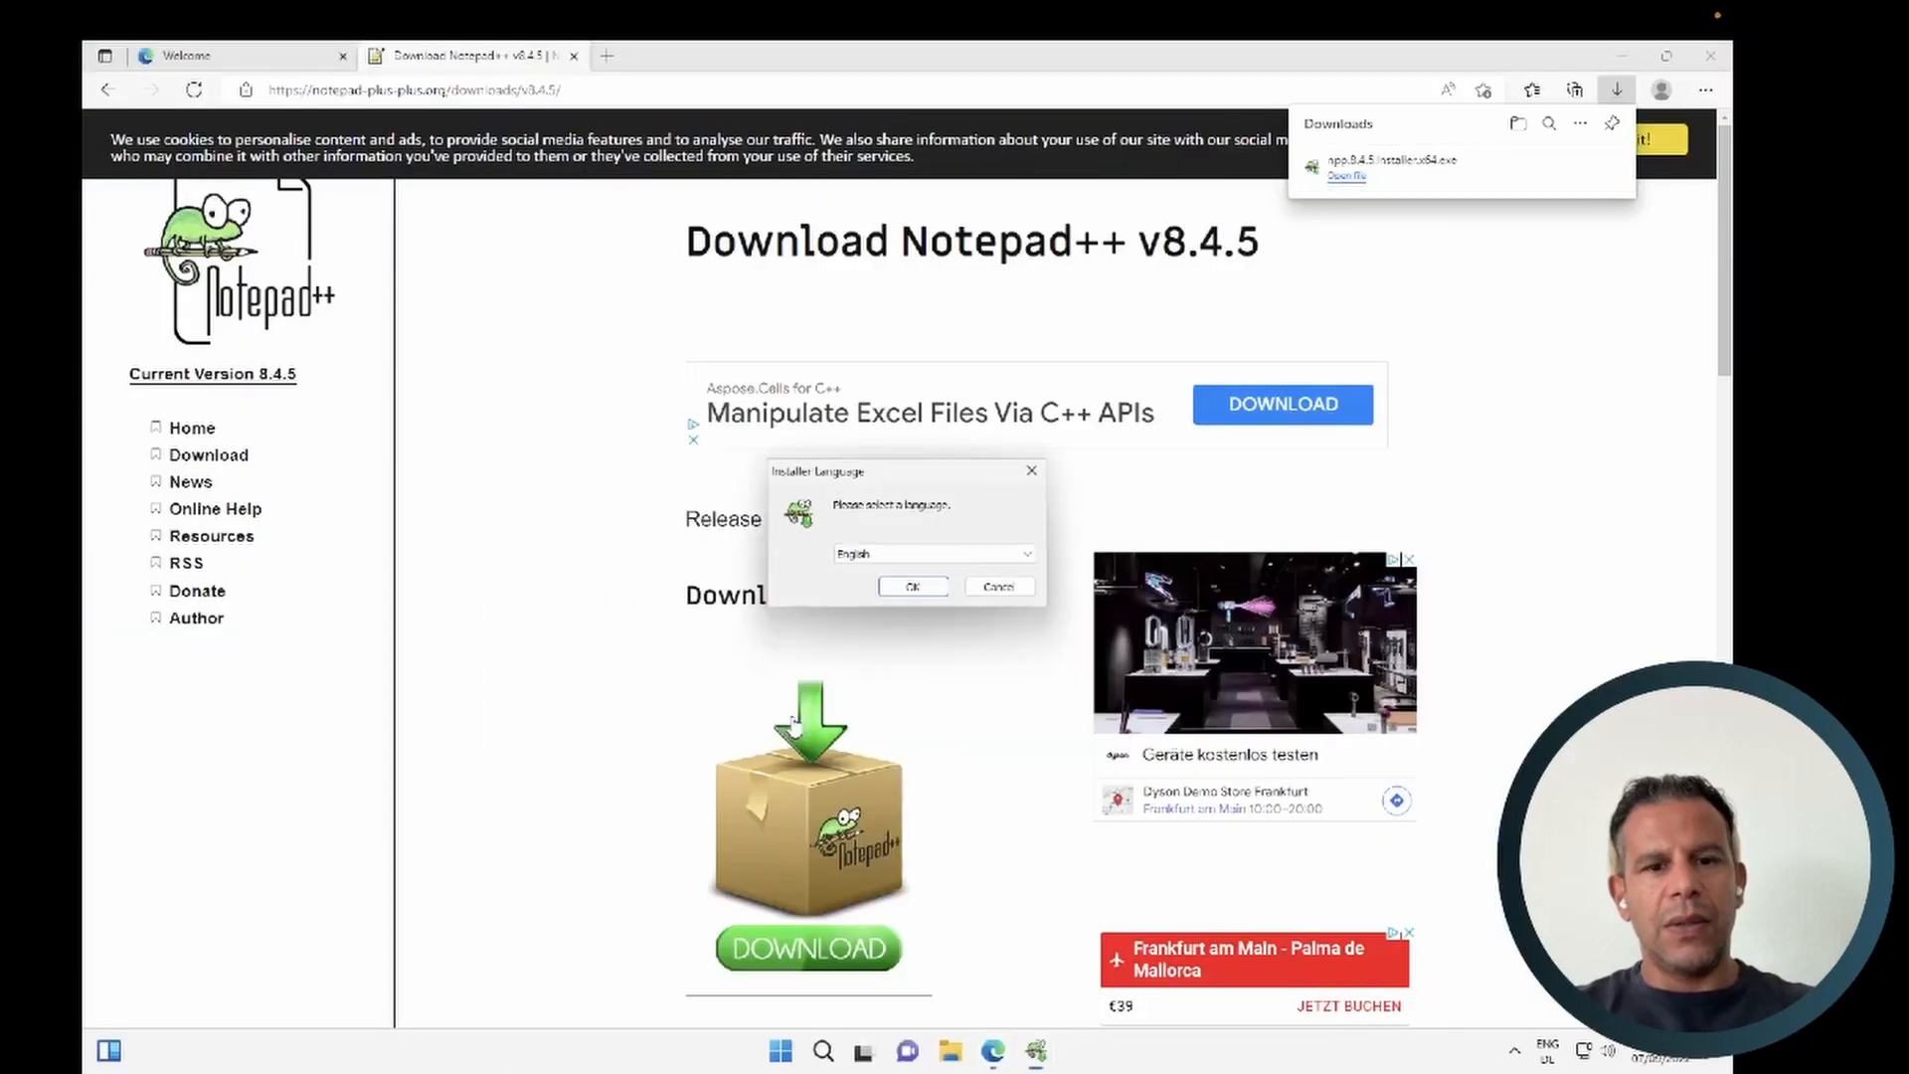
# - Install Notepad++ v8.4.5 in English with the default components, launch it from the finished setup and close its change log window
pyautogui.moveTo(845, 1066)
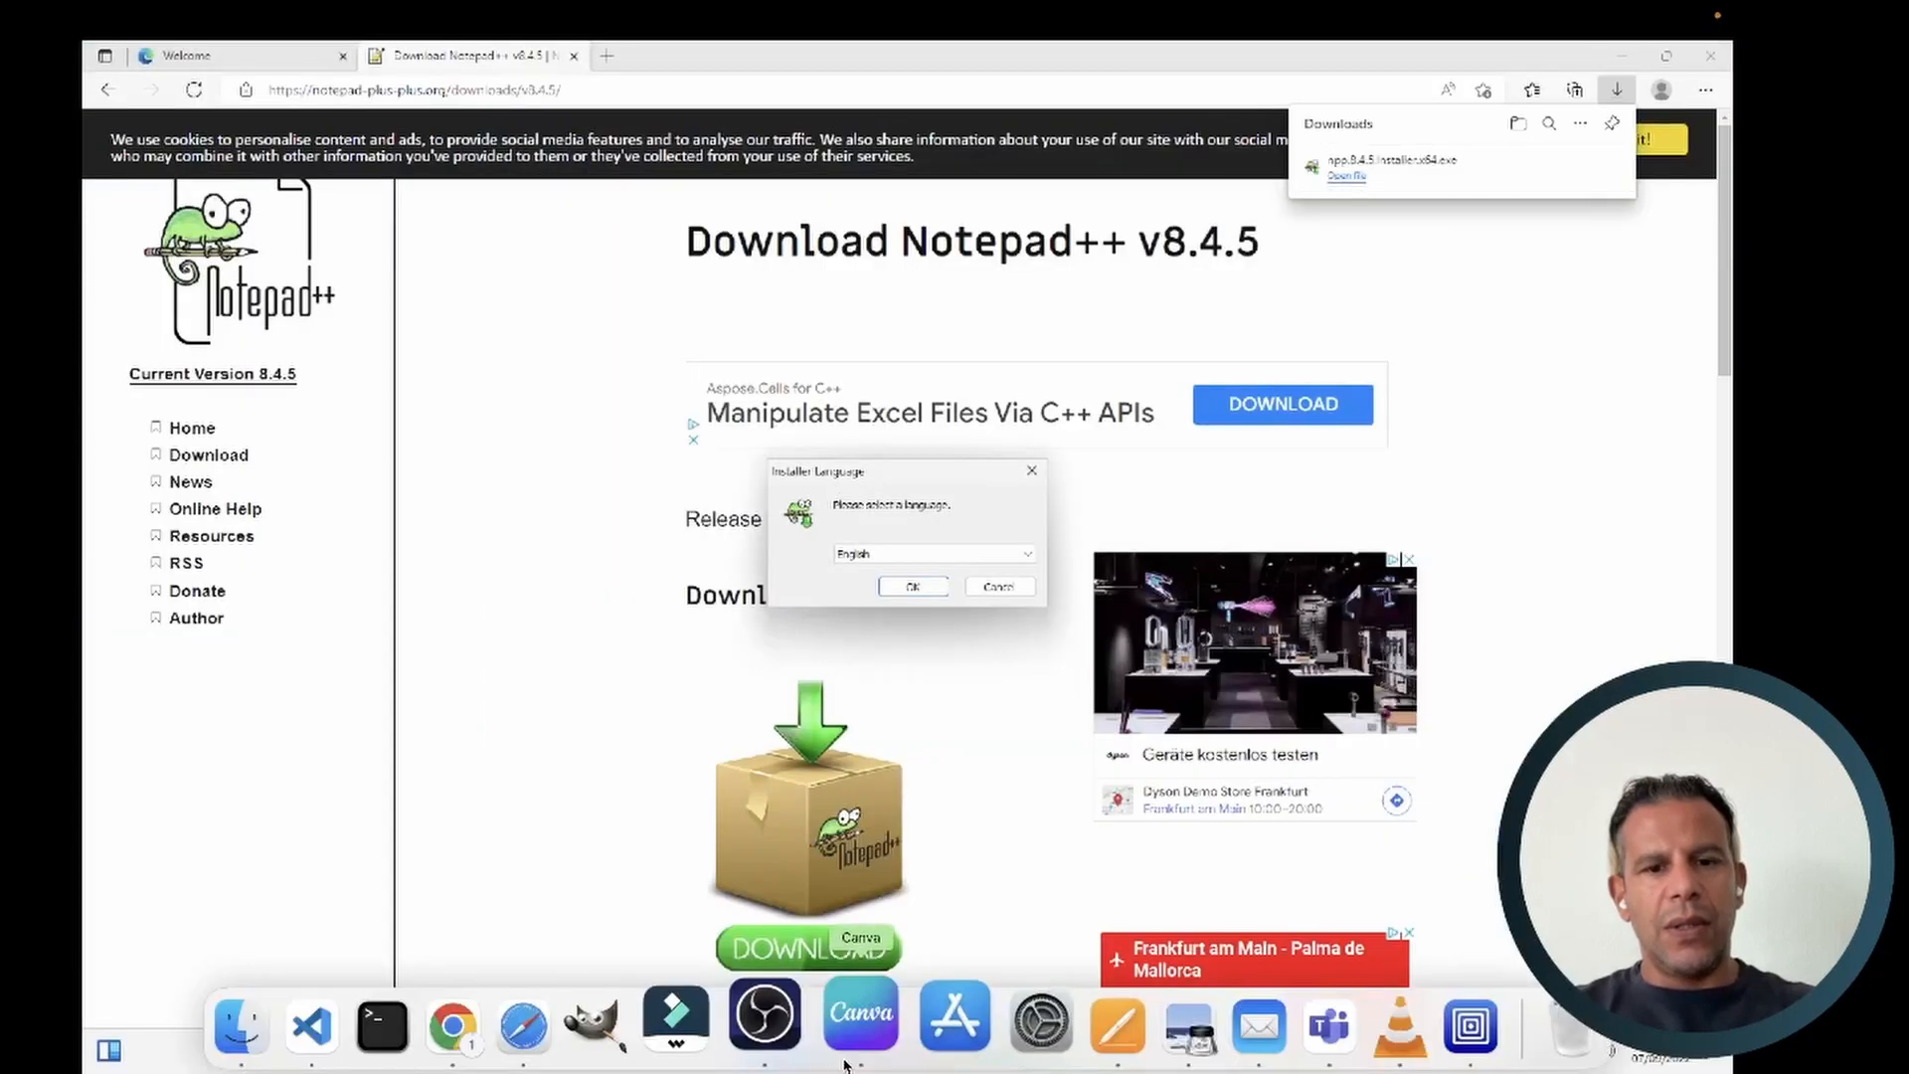
pyautogui.click(925, 589)
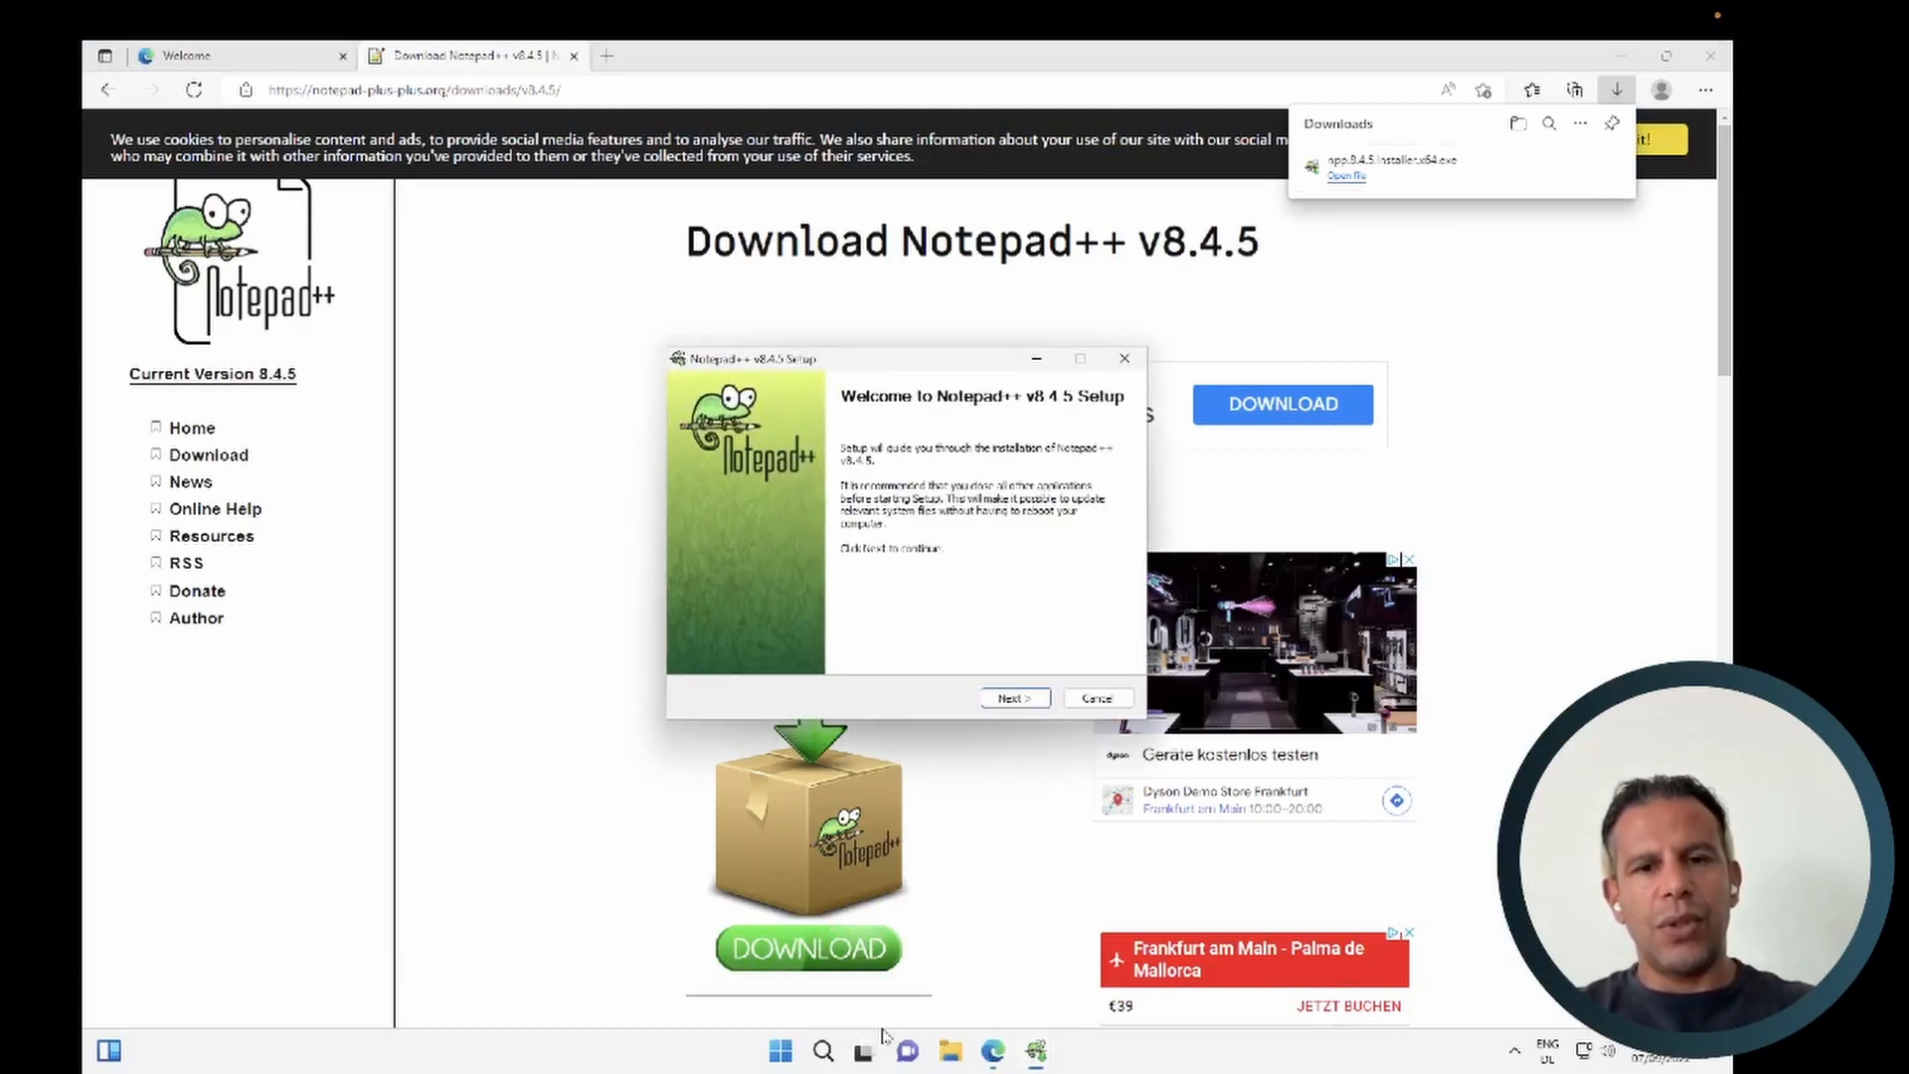
pyautogui.click(1010, 699)
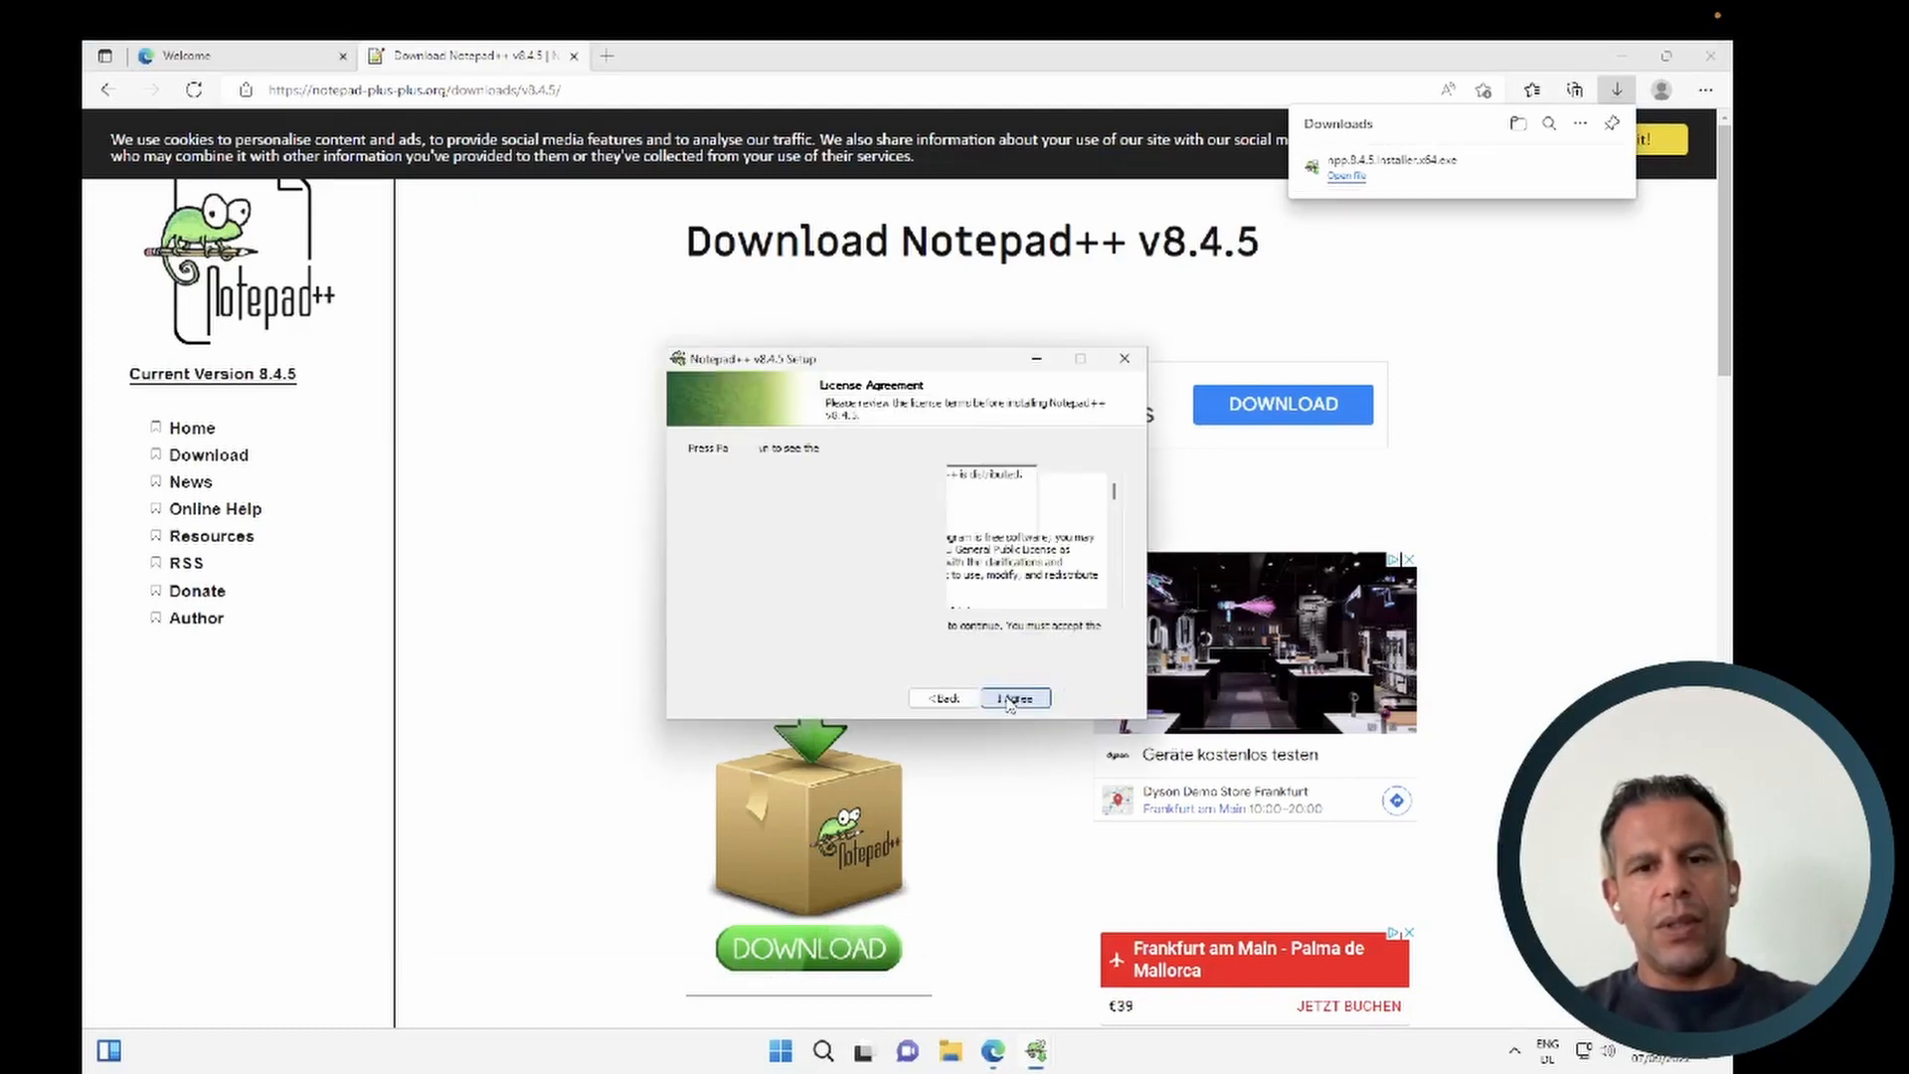
pyautogui.click(1010, 699)
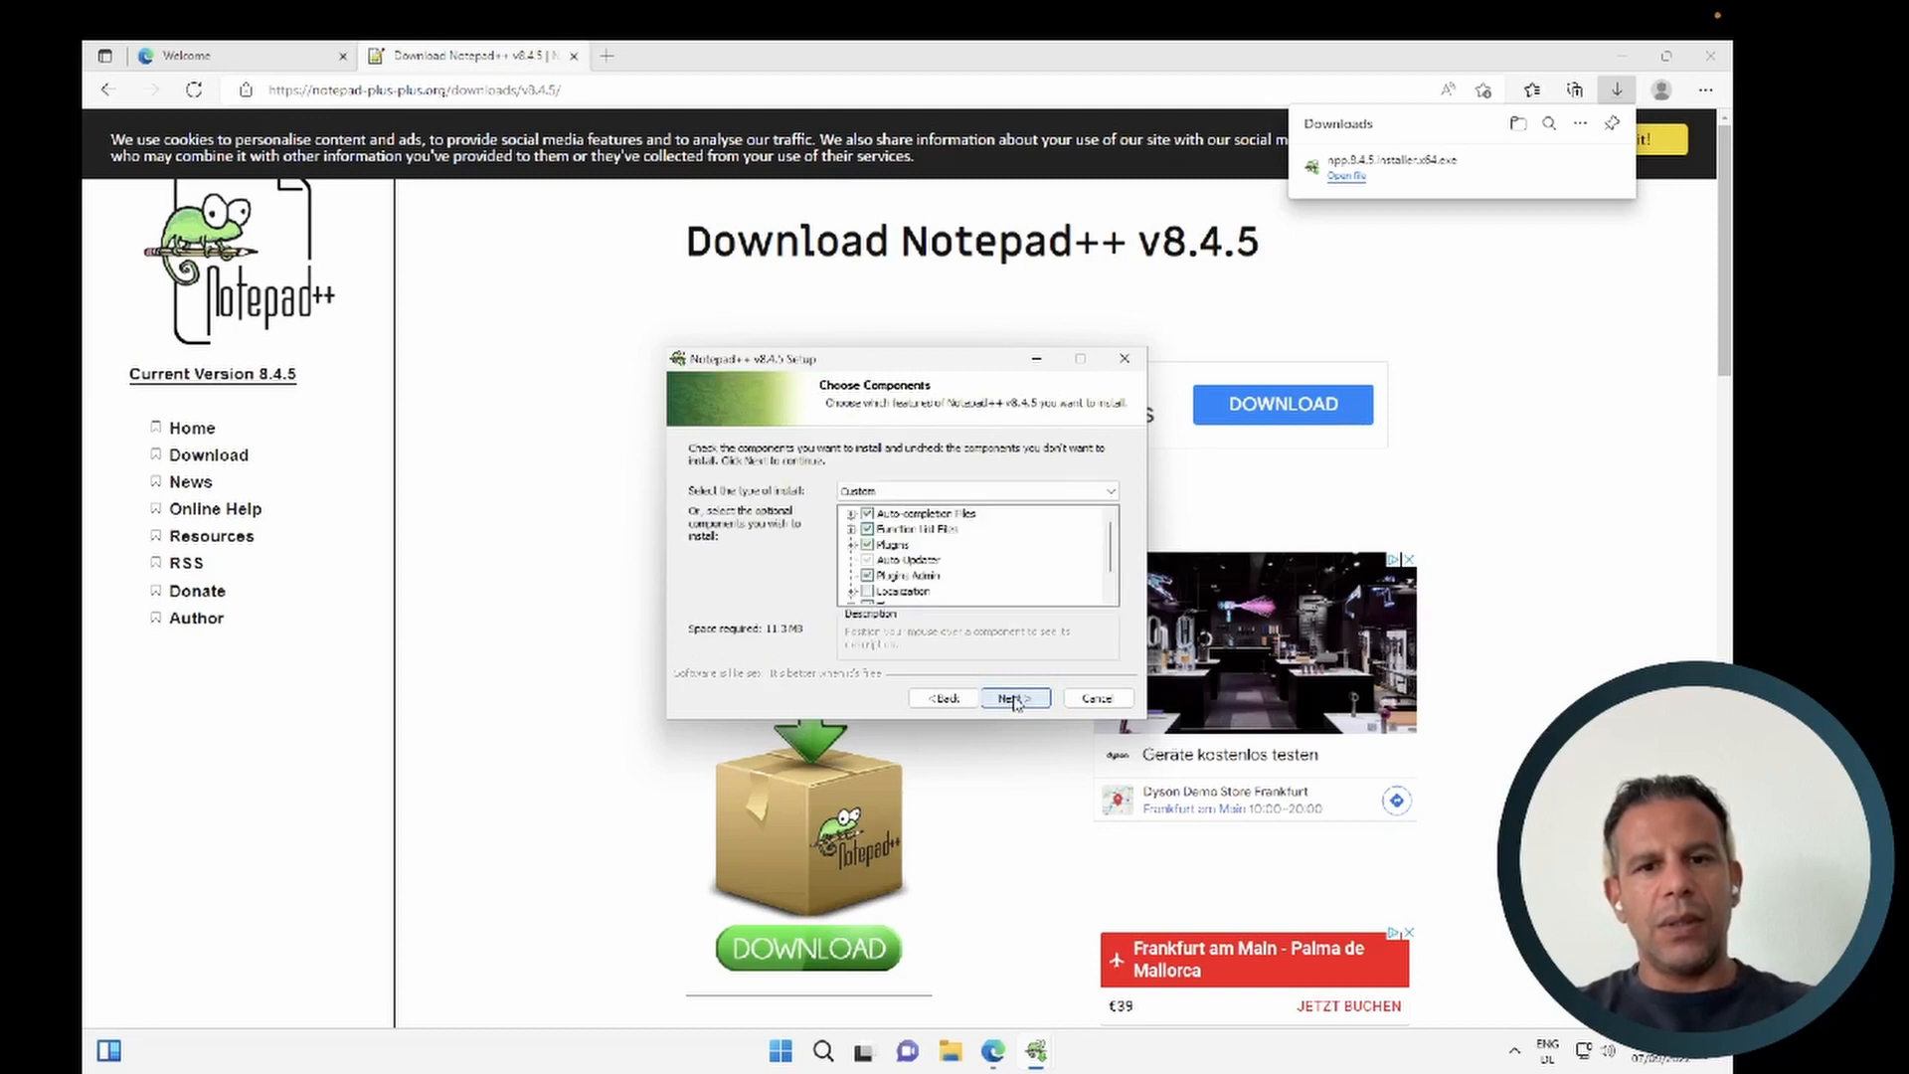
pyautogui.click(1013, 699)
pyautogui.click(1013, 700)
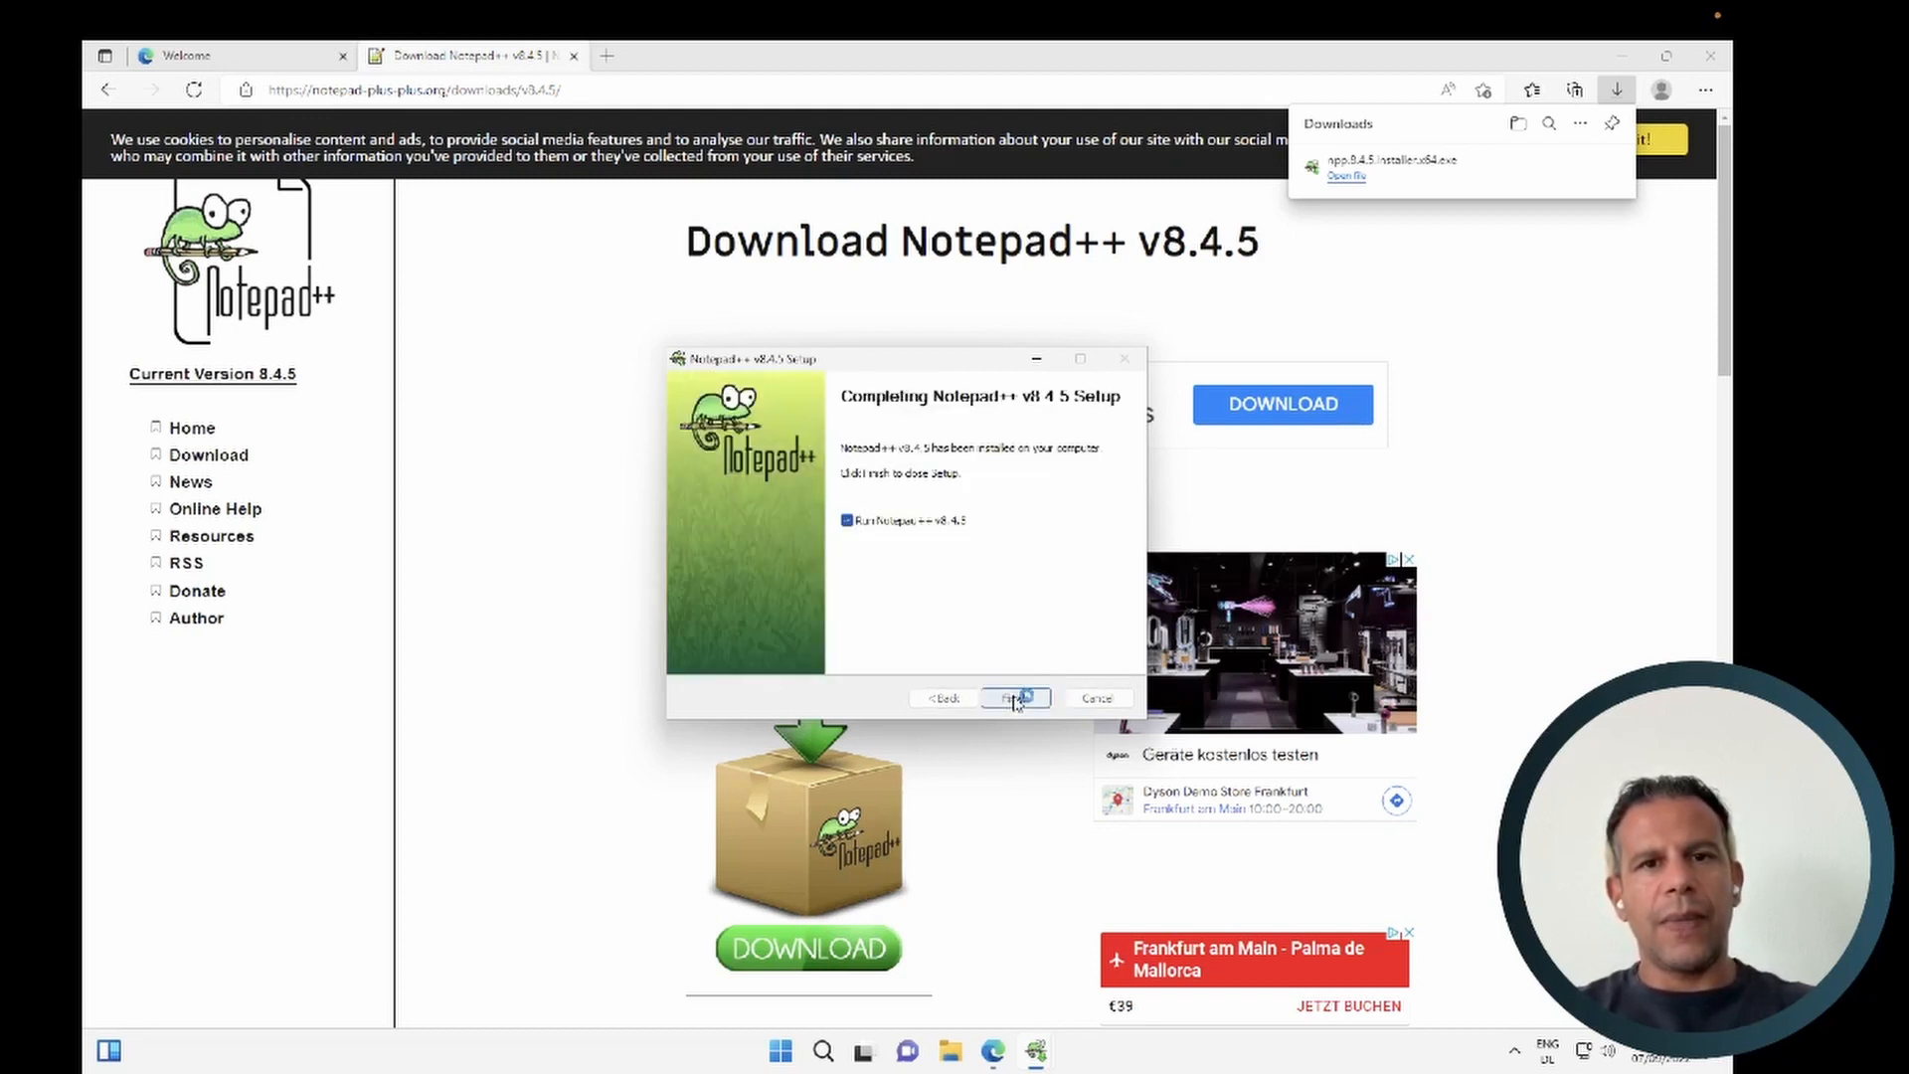
pyautogui.click(1014, 699)
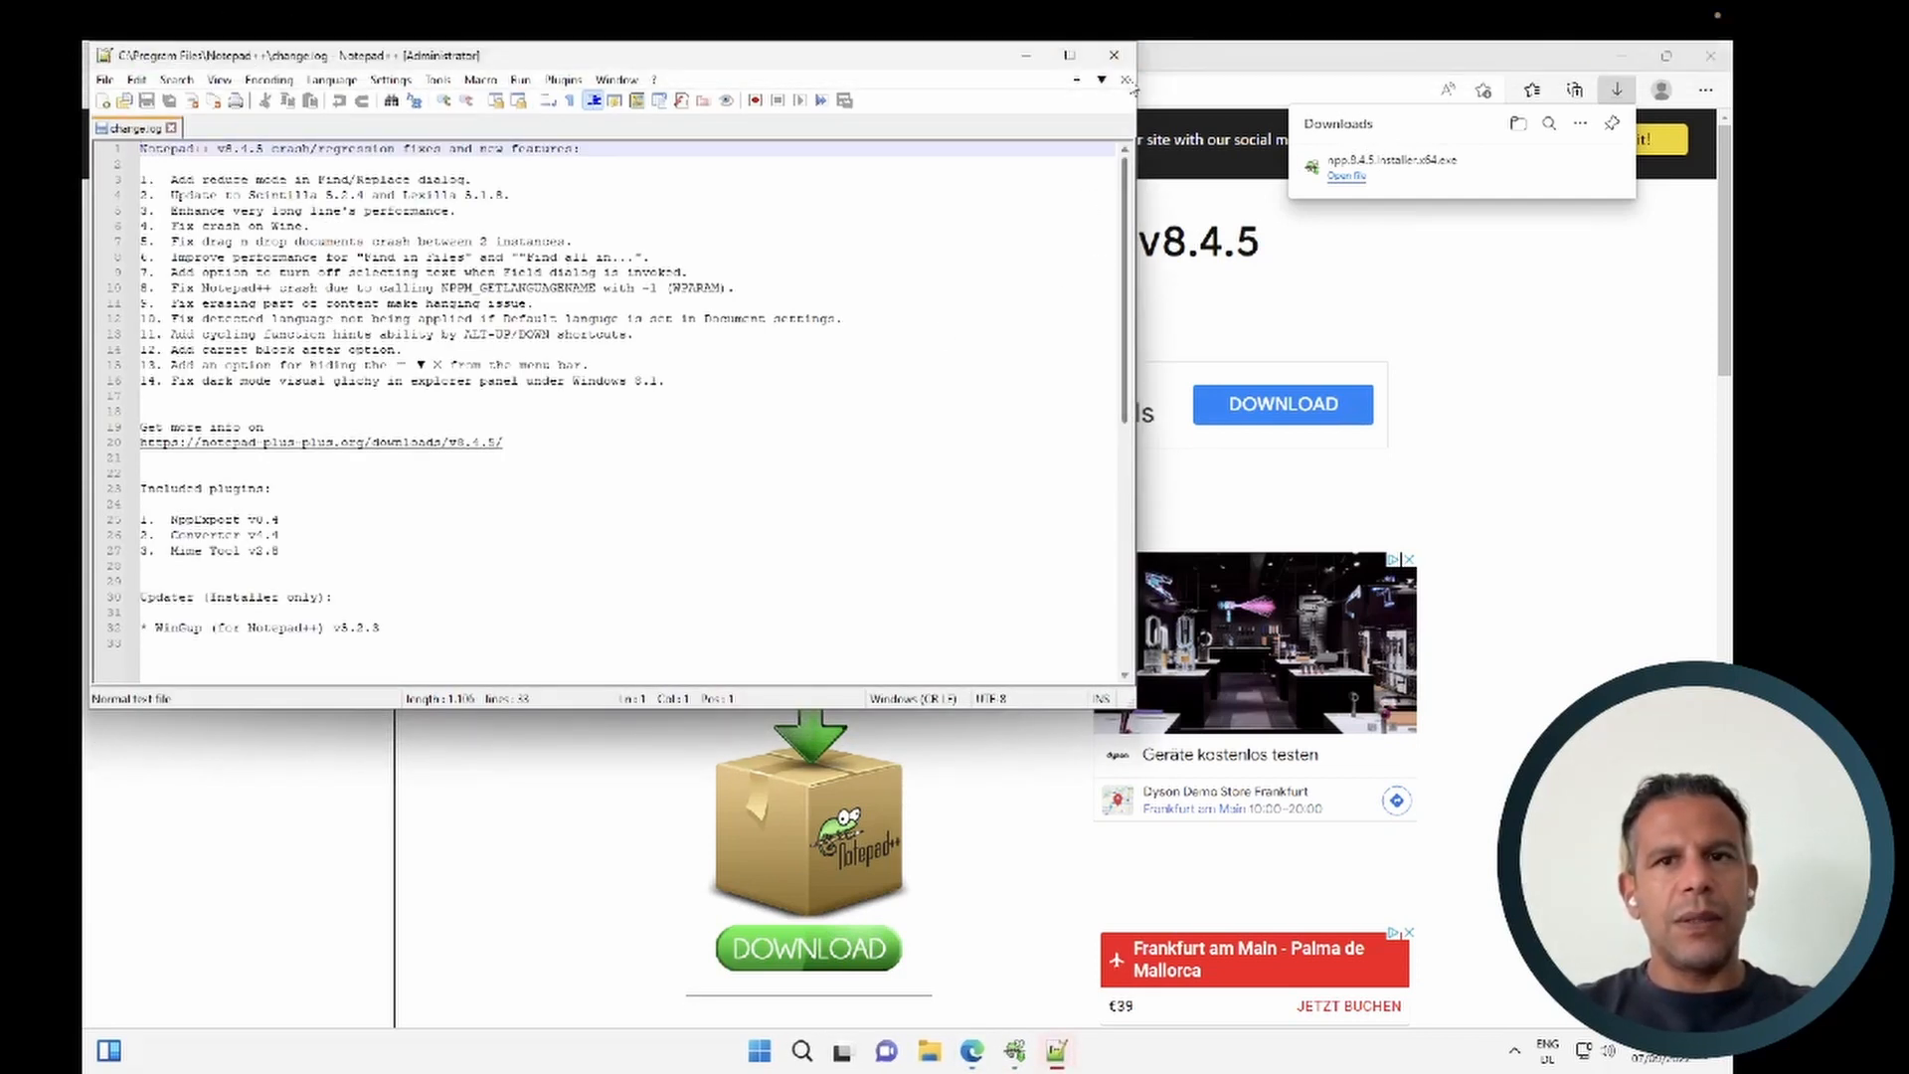
pyautogui.click(1118, 65)
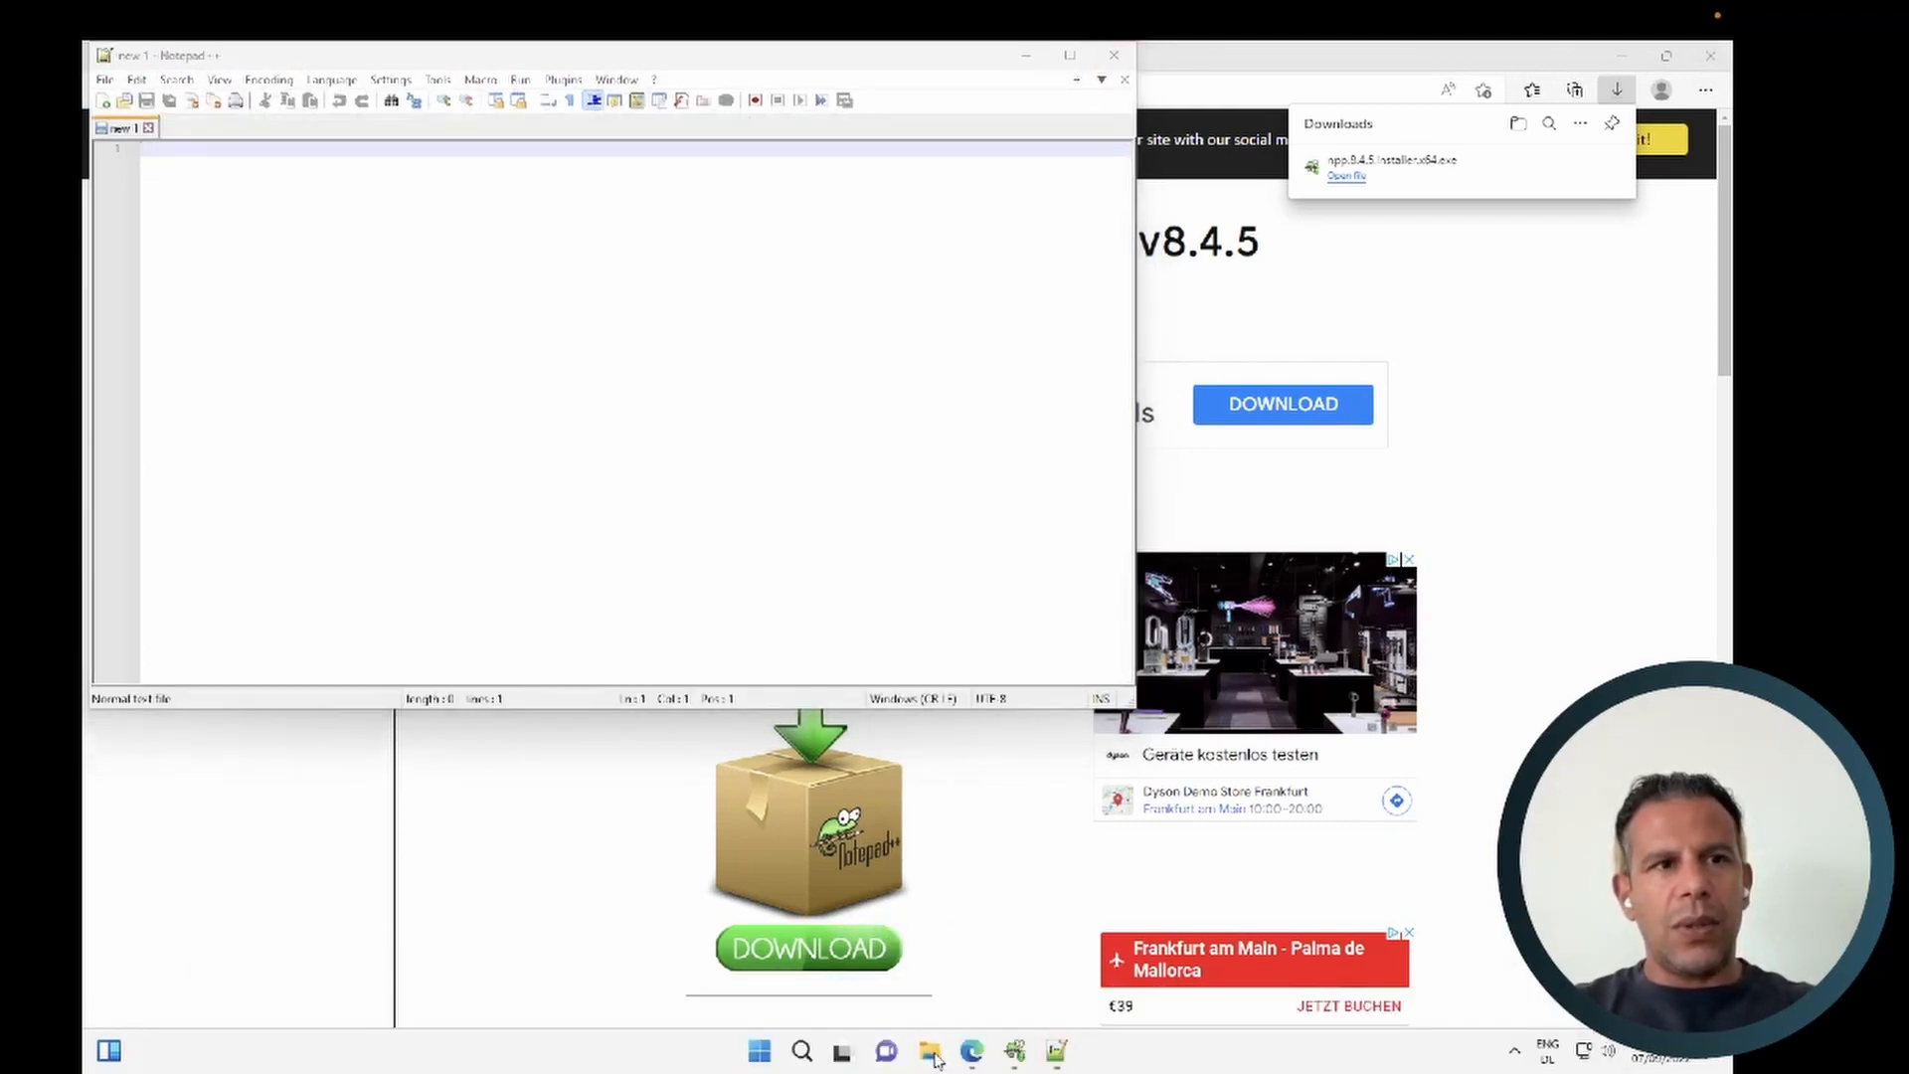
# - Show the Documents folder in File Explorer and close the empty Notepad++ window
pyautogui.click(930, 1052)
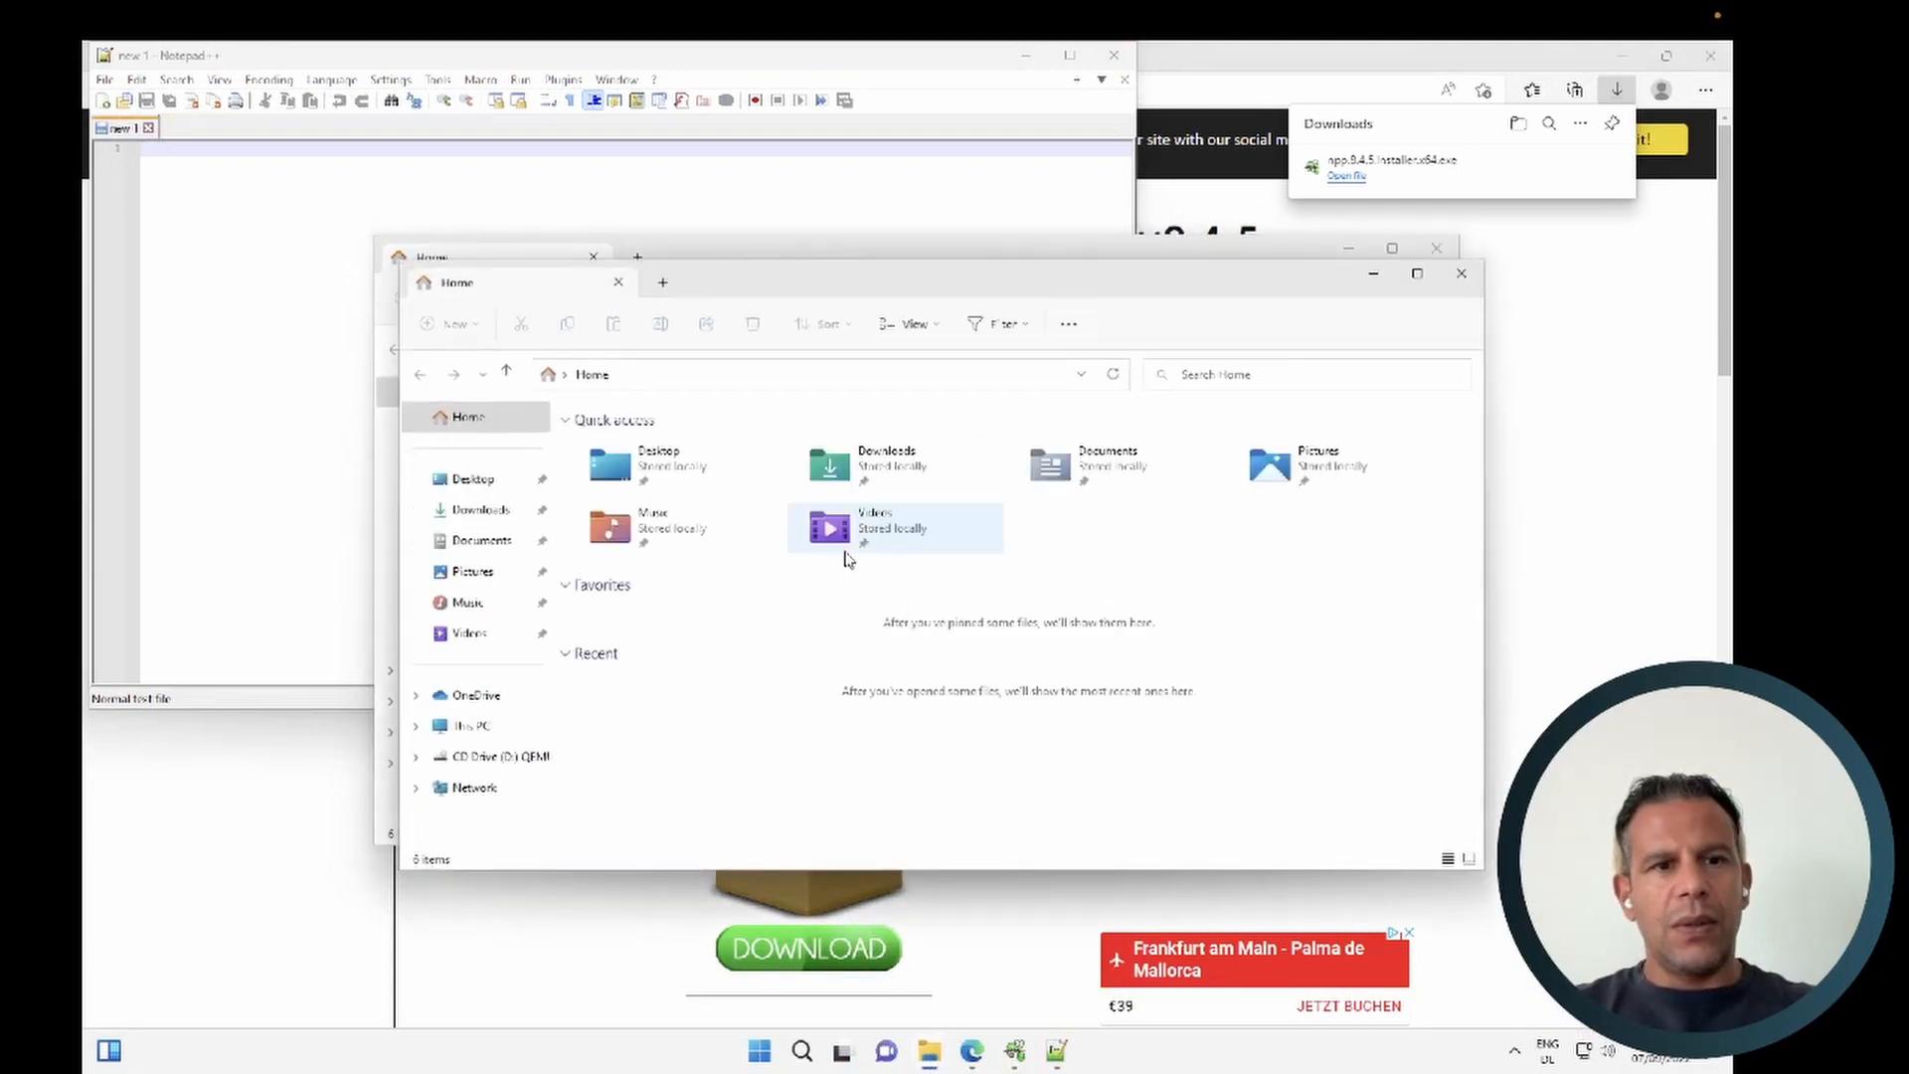
pyautogui.click(480, 550)
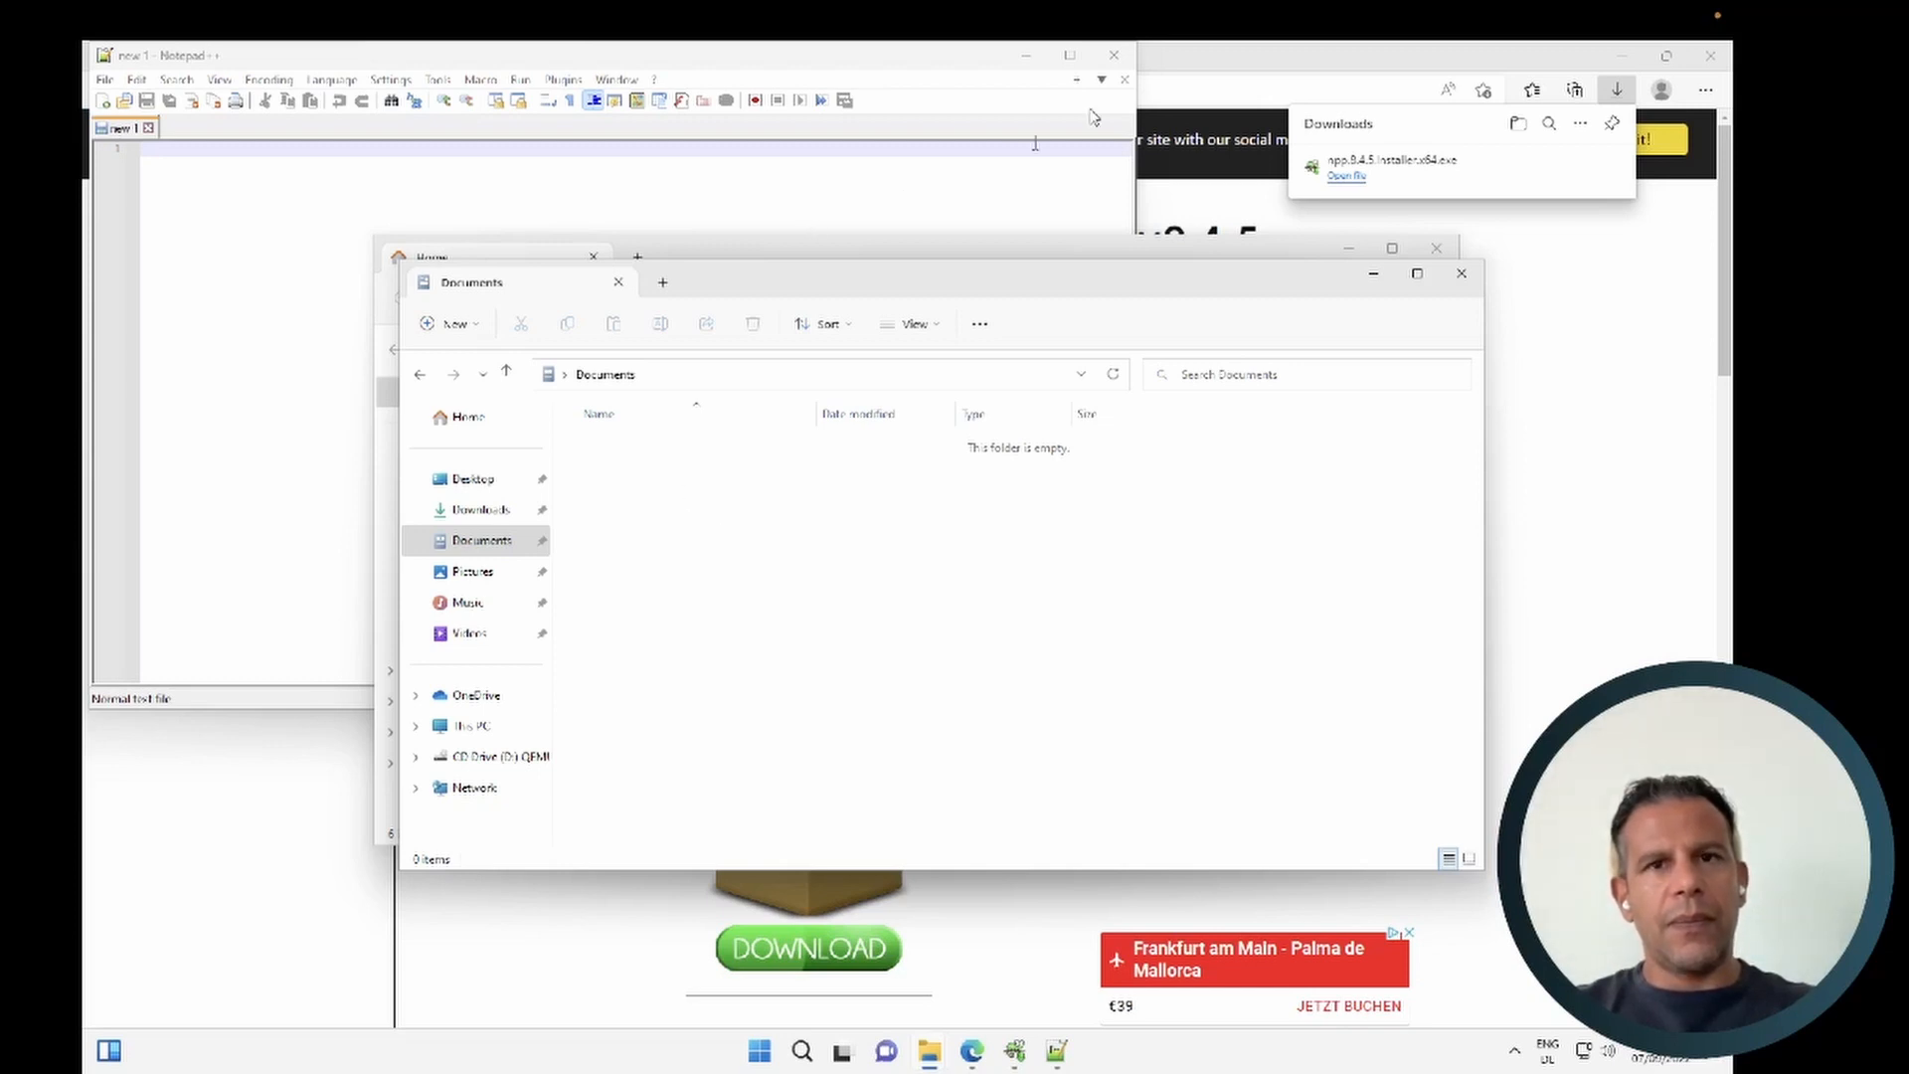
pyautogui.click(1115, 59)
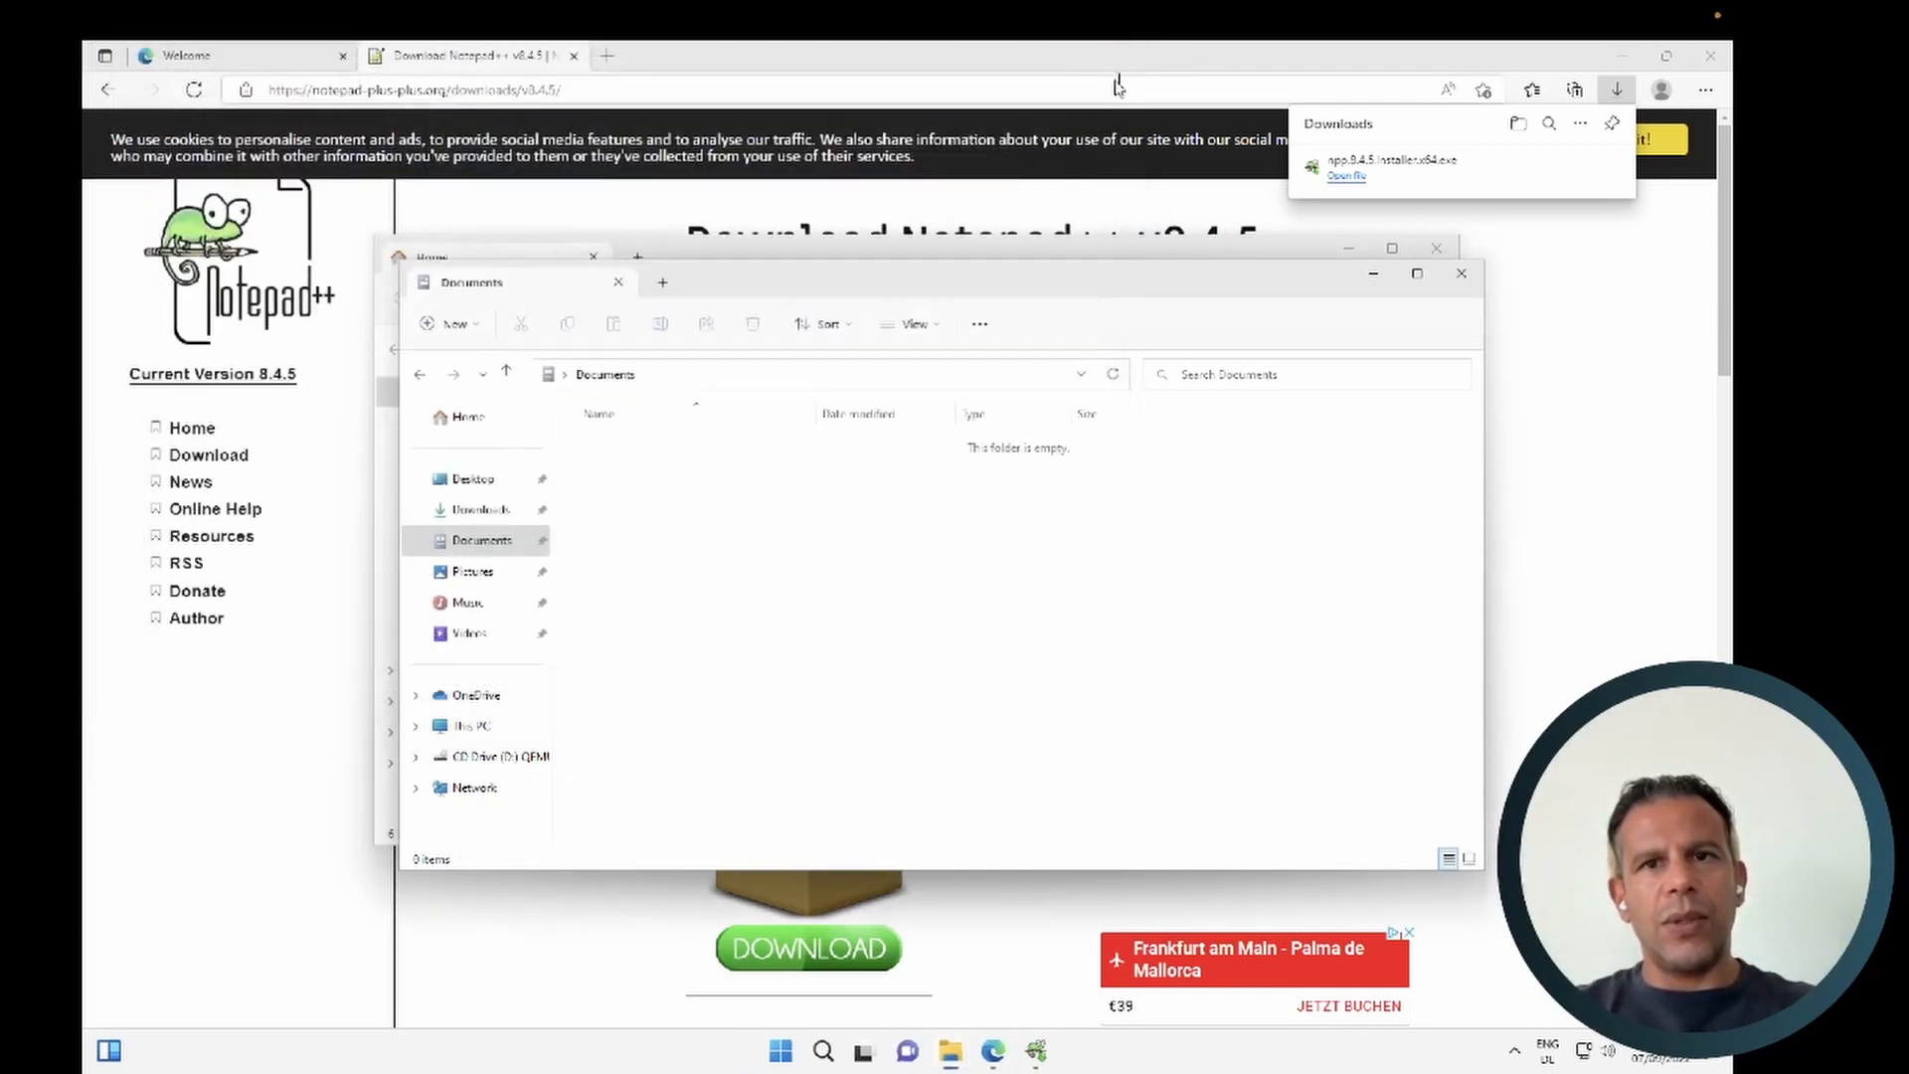
# - Create a new text document named "my first txt file" in the Documents folder
pyautogui.rightClick(779, 575)
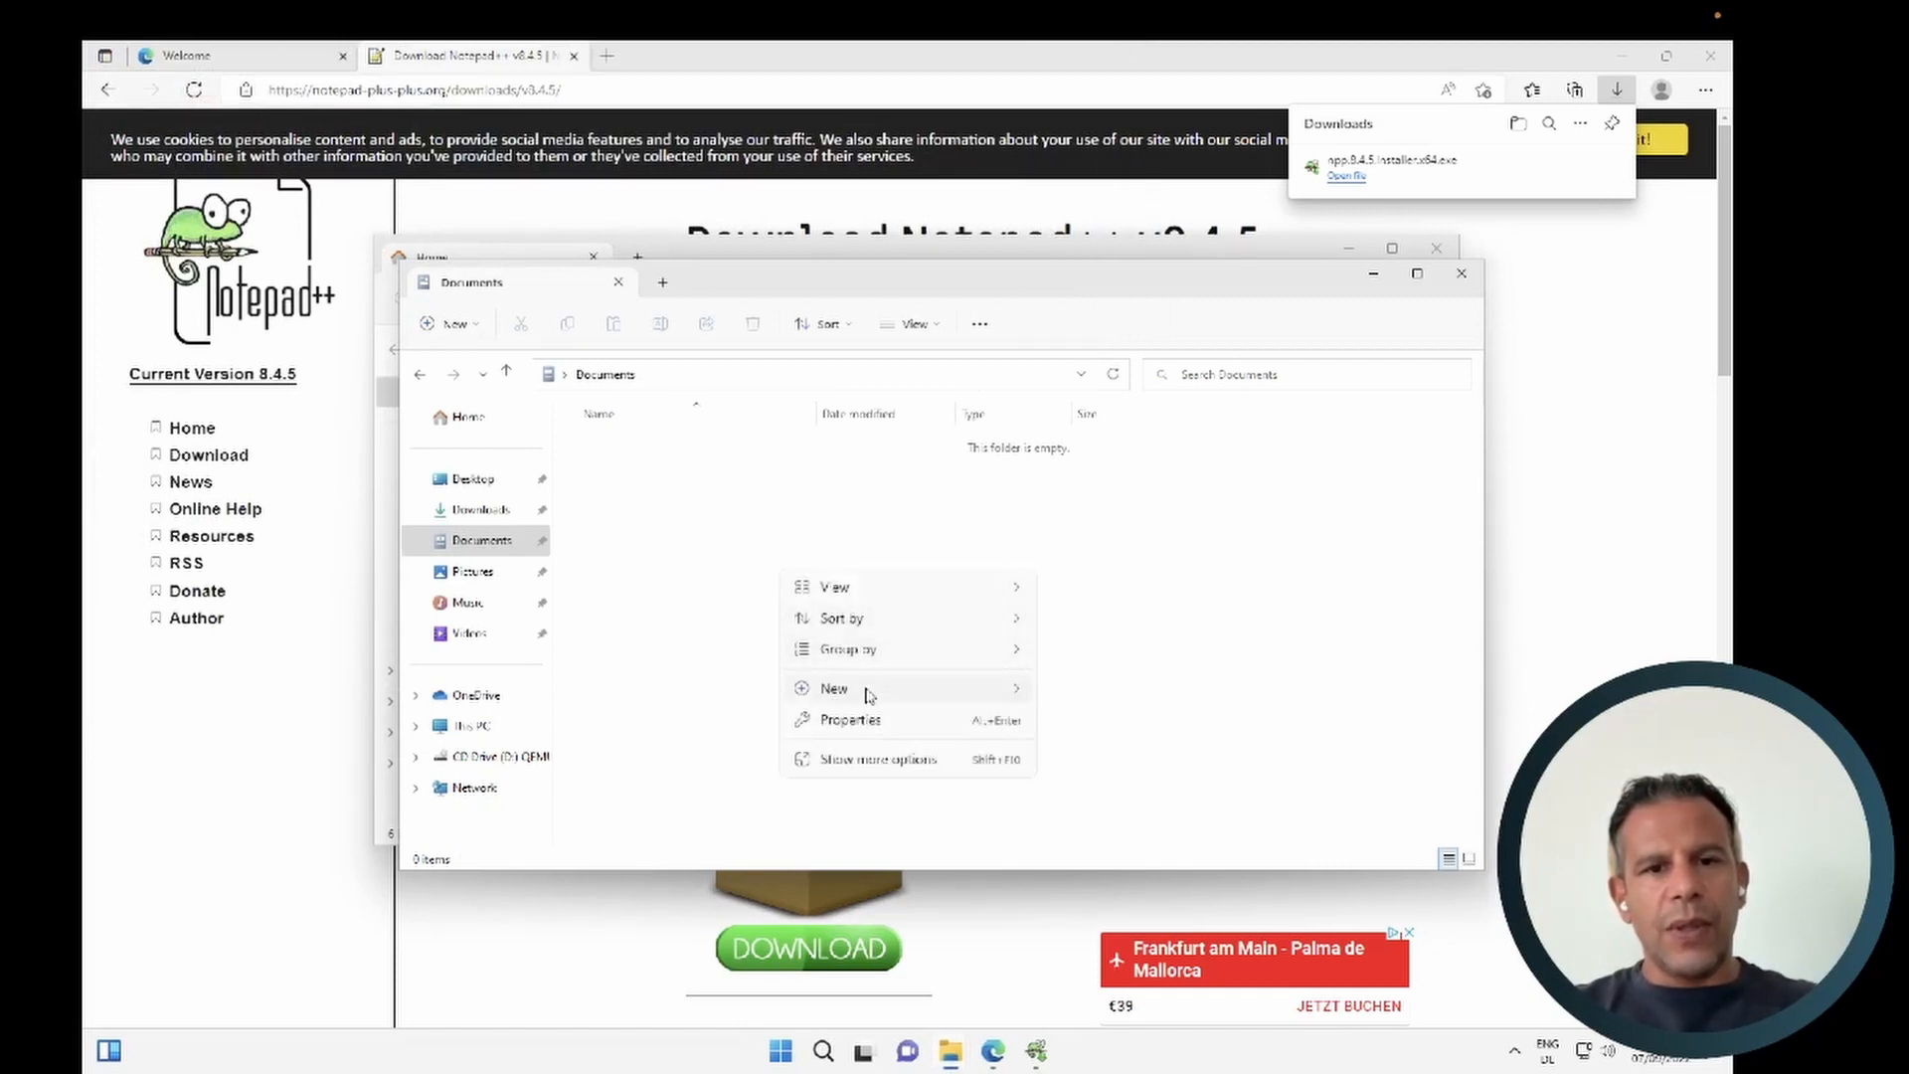
pyautogui.moveTo(866, 693)
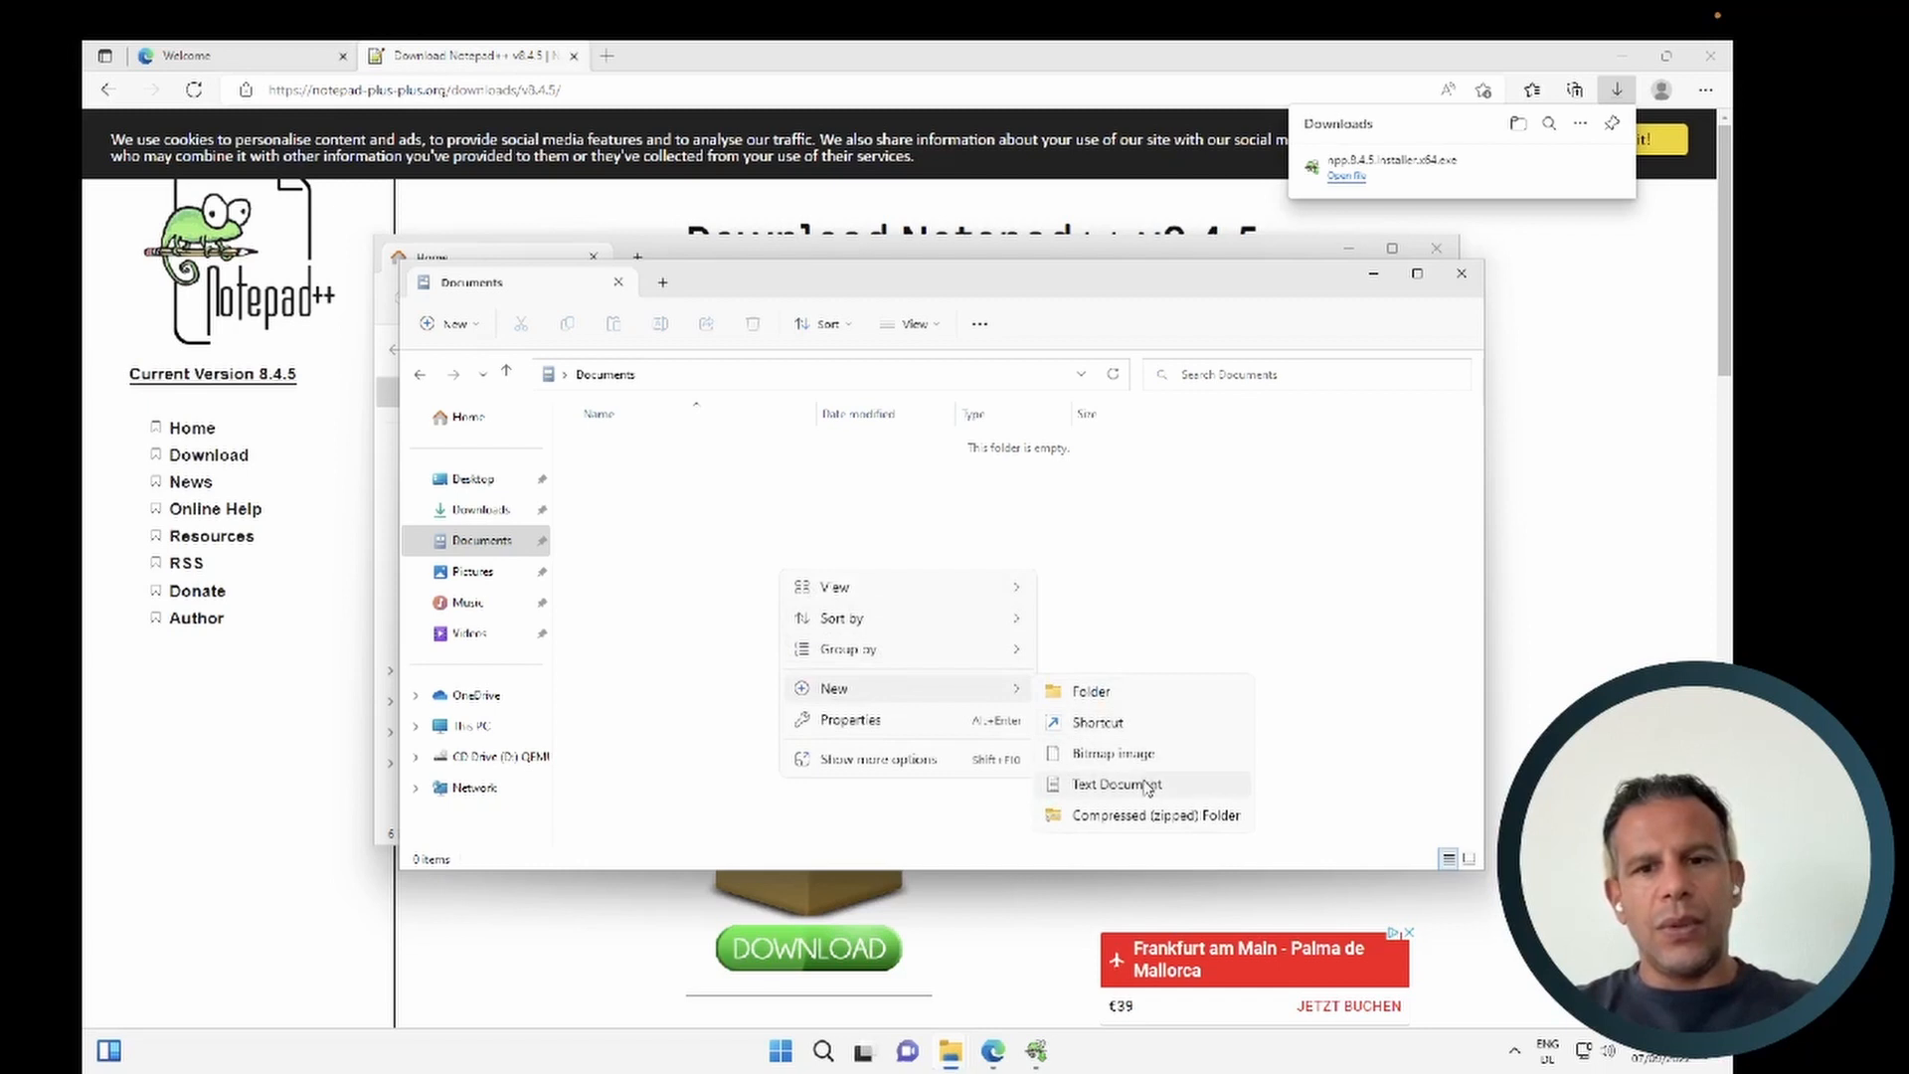
pyautogui.click(1116, 785)
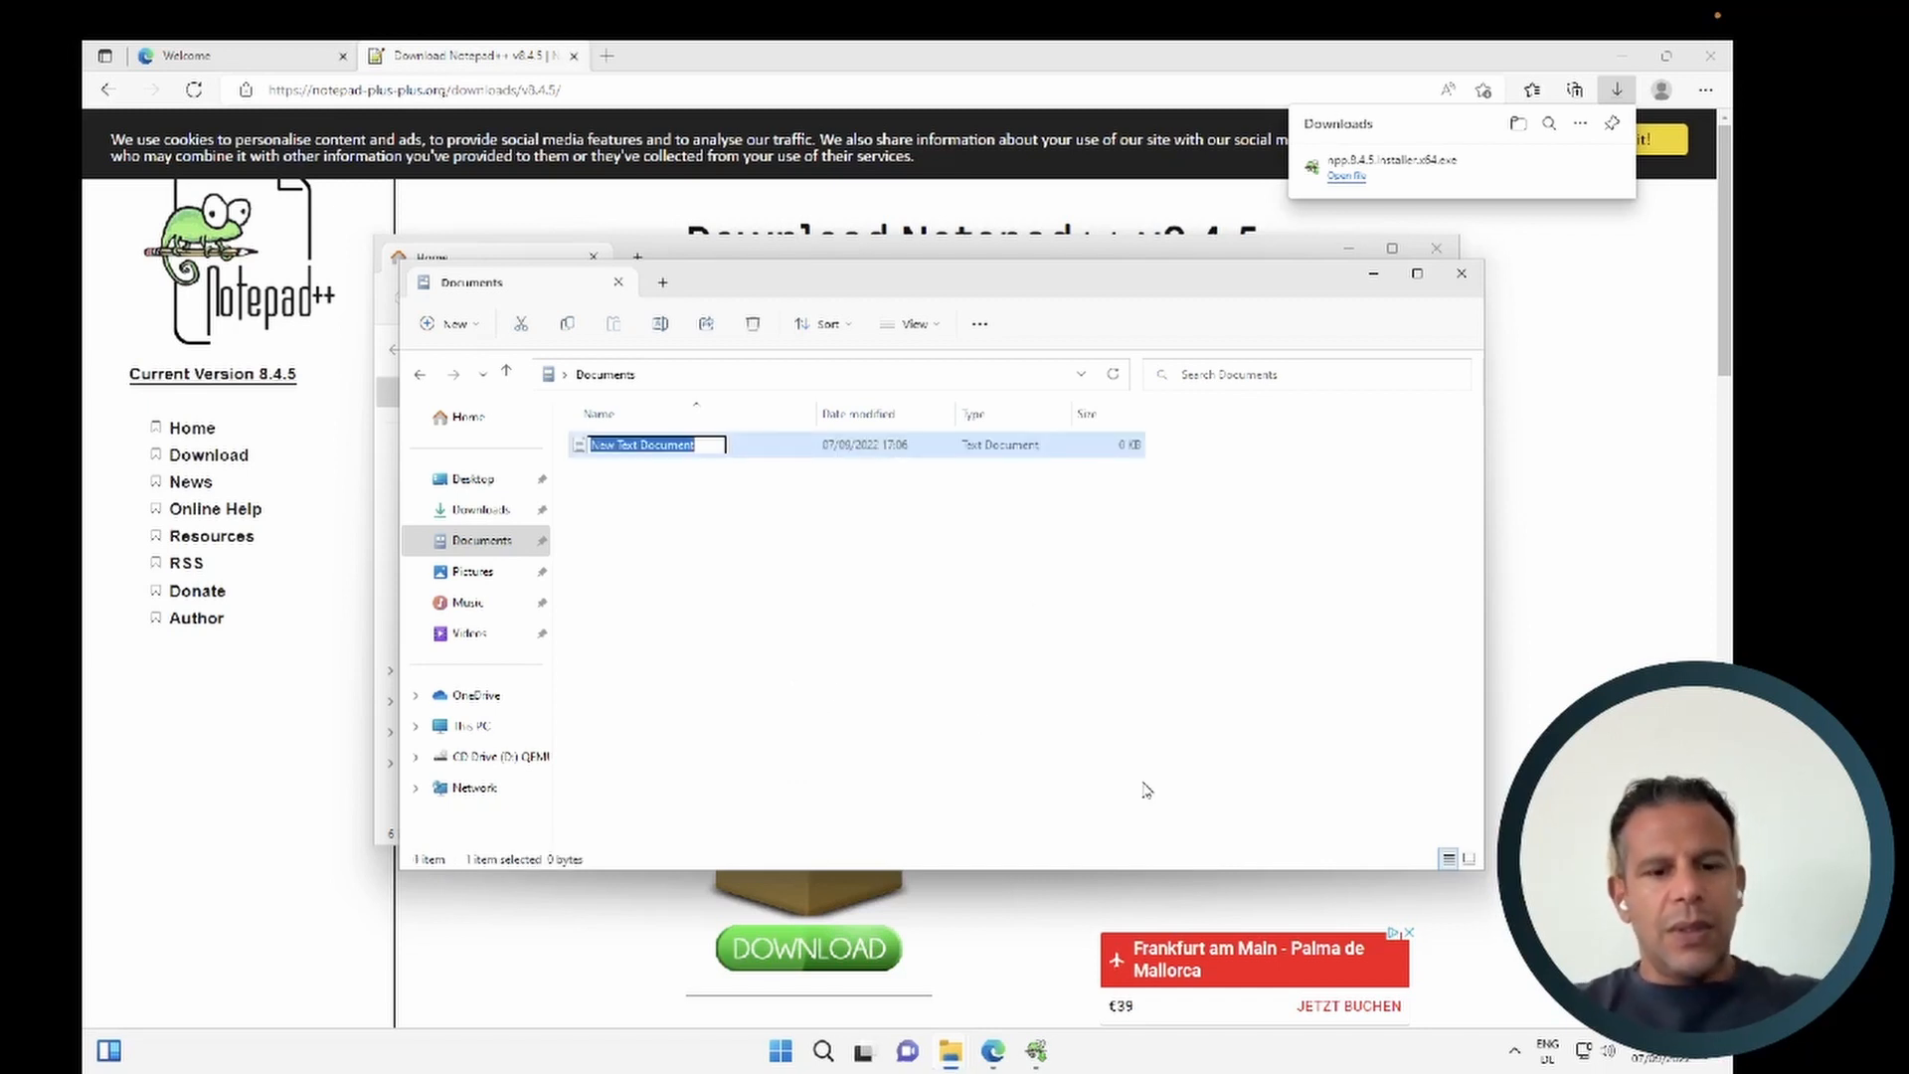
pyautogui.write('my')
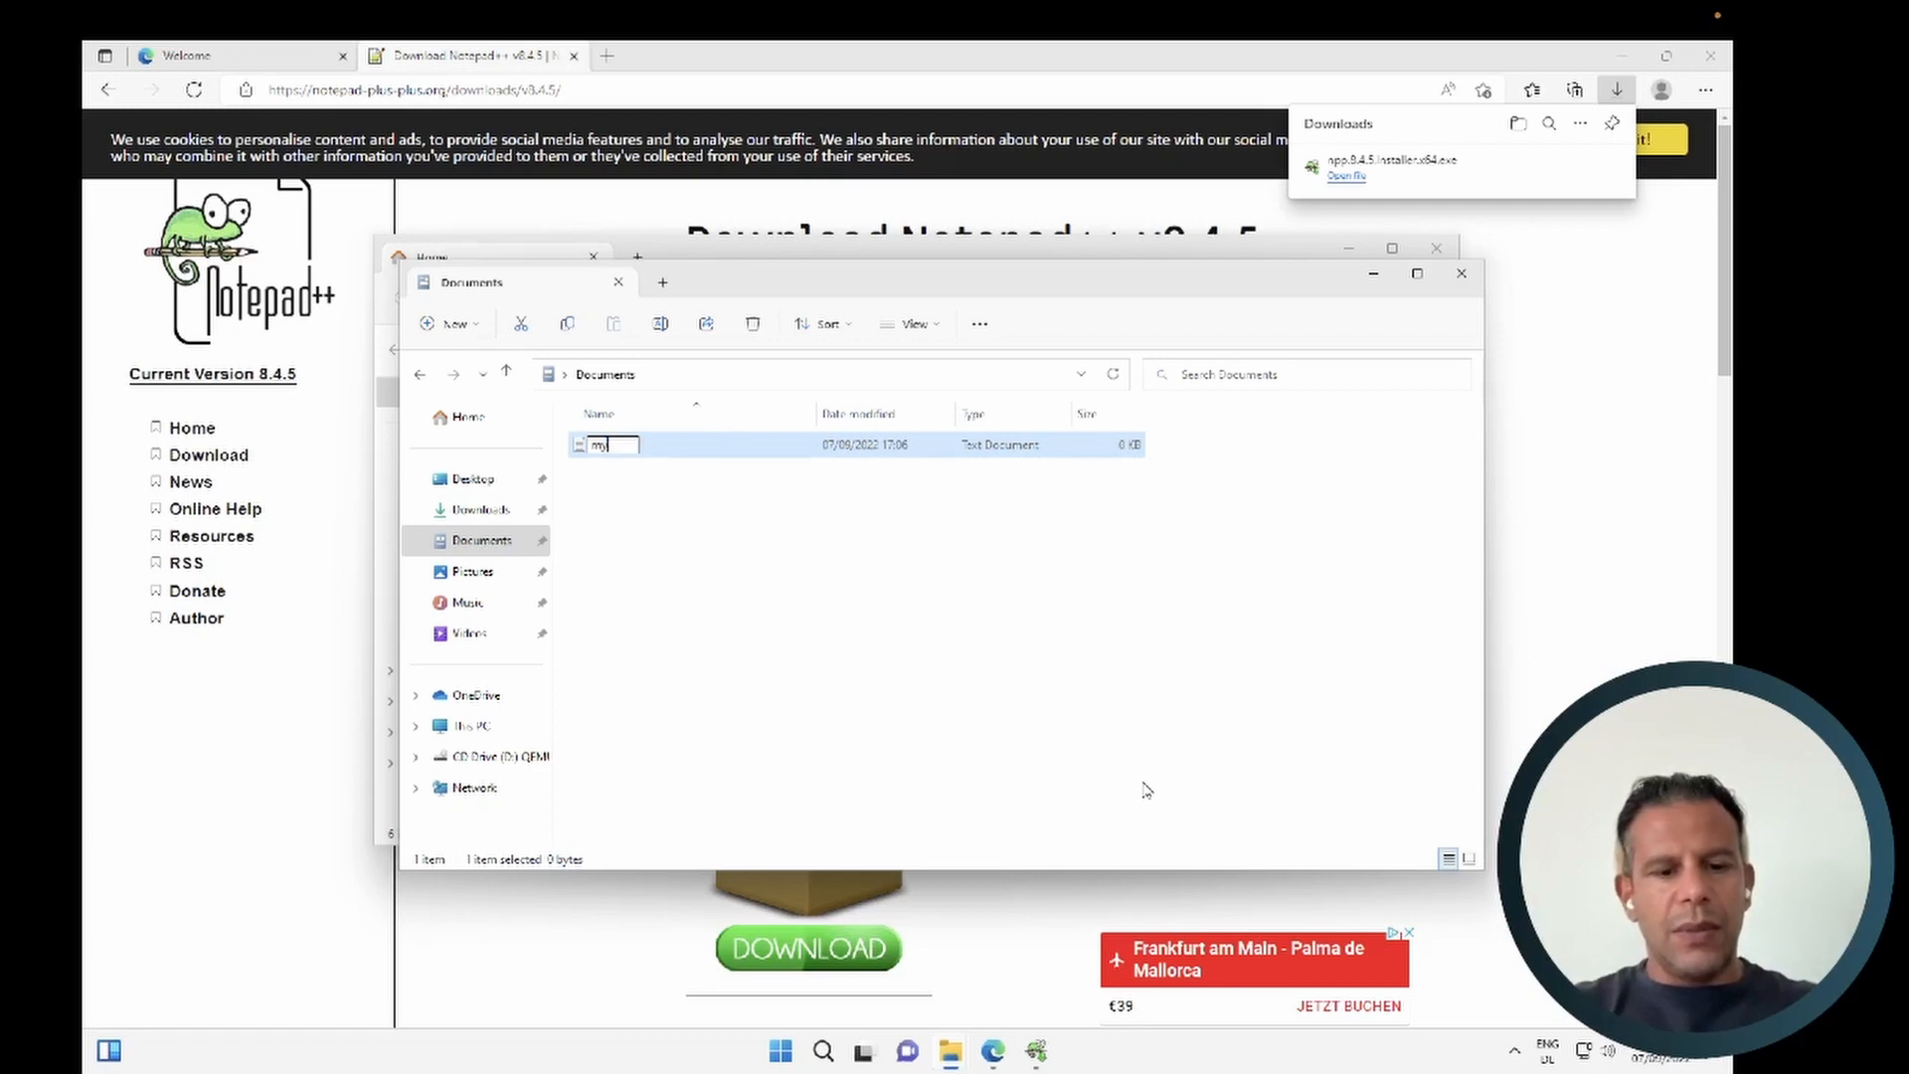
pyautogui.write(' first')
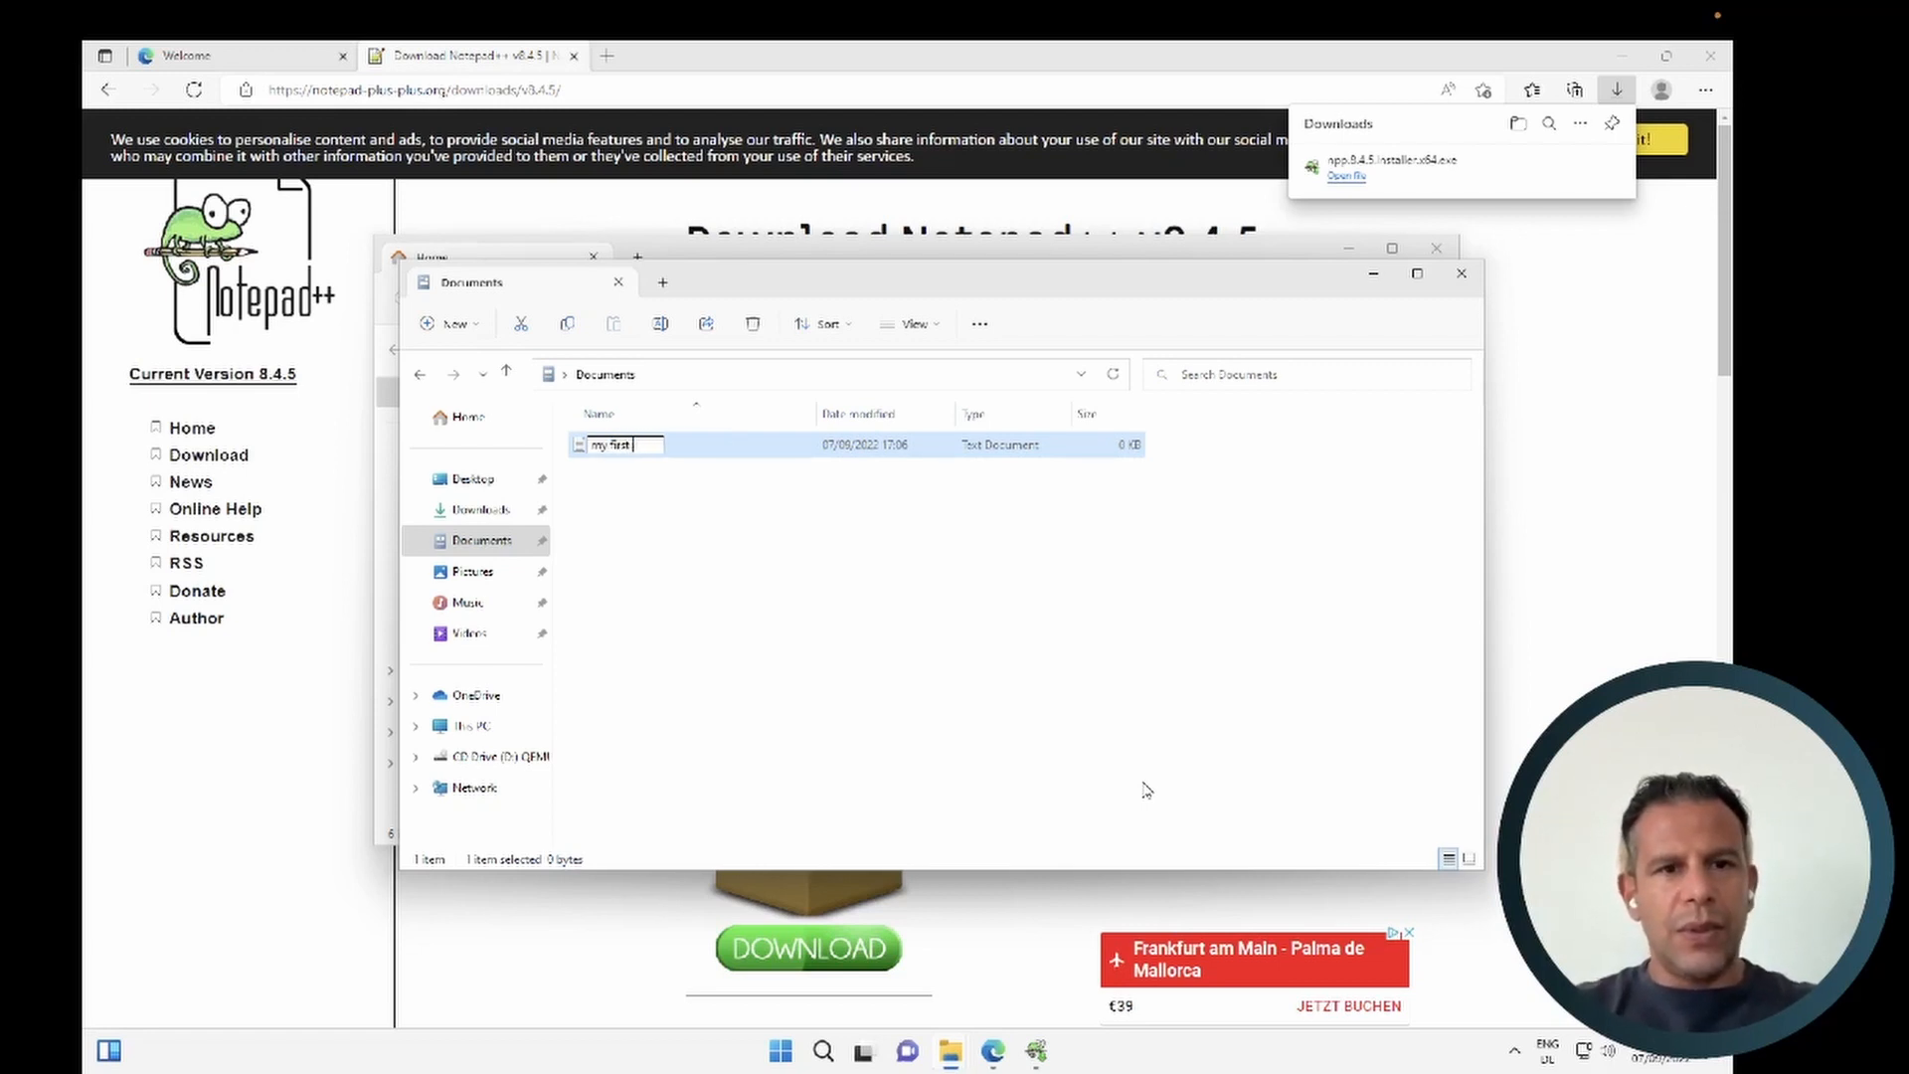
pyautogui.write('.txt')
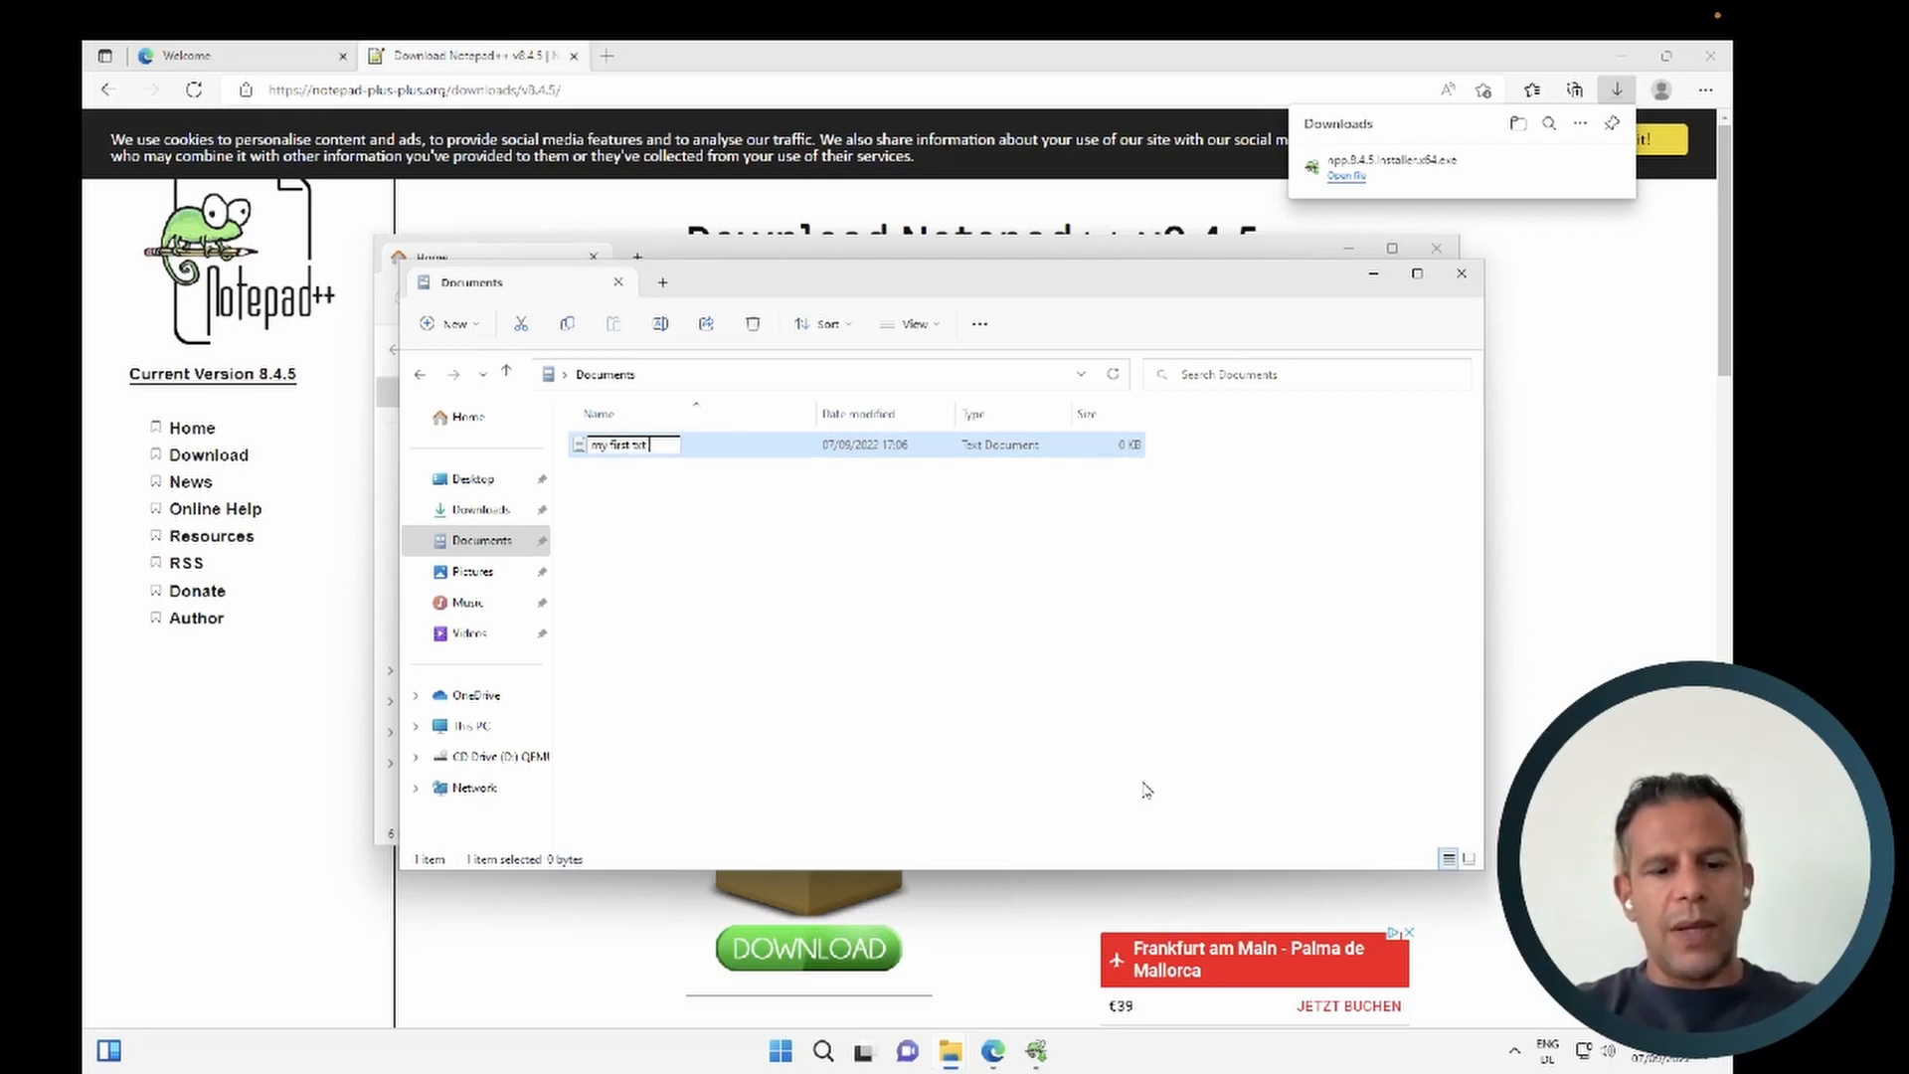
pyautogui.write(' file')
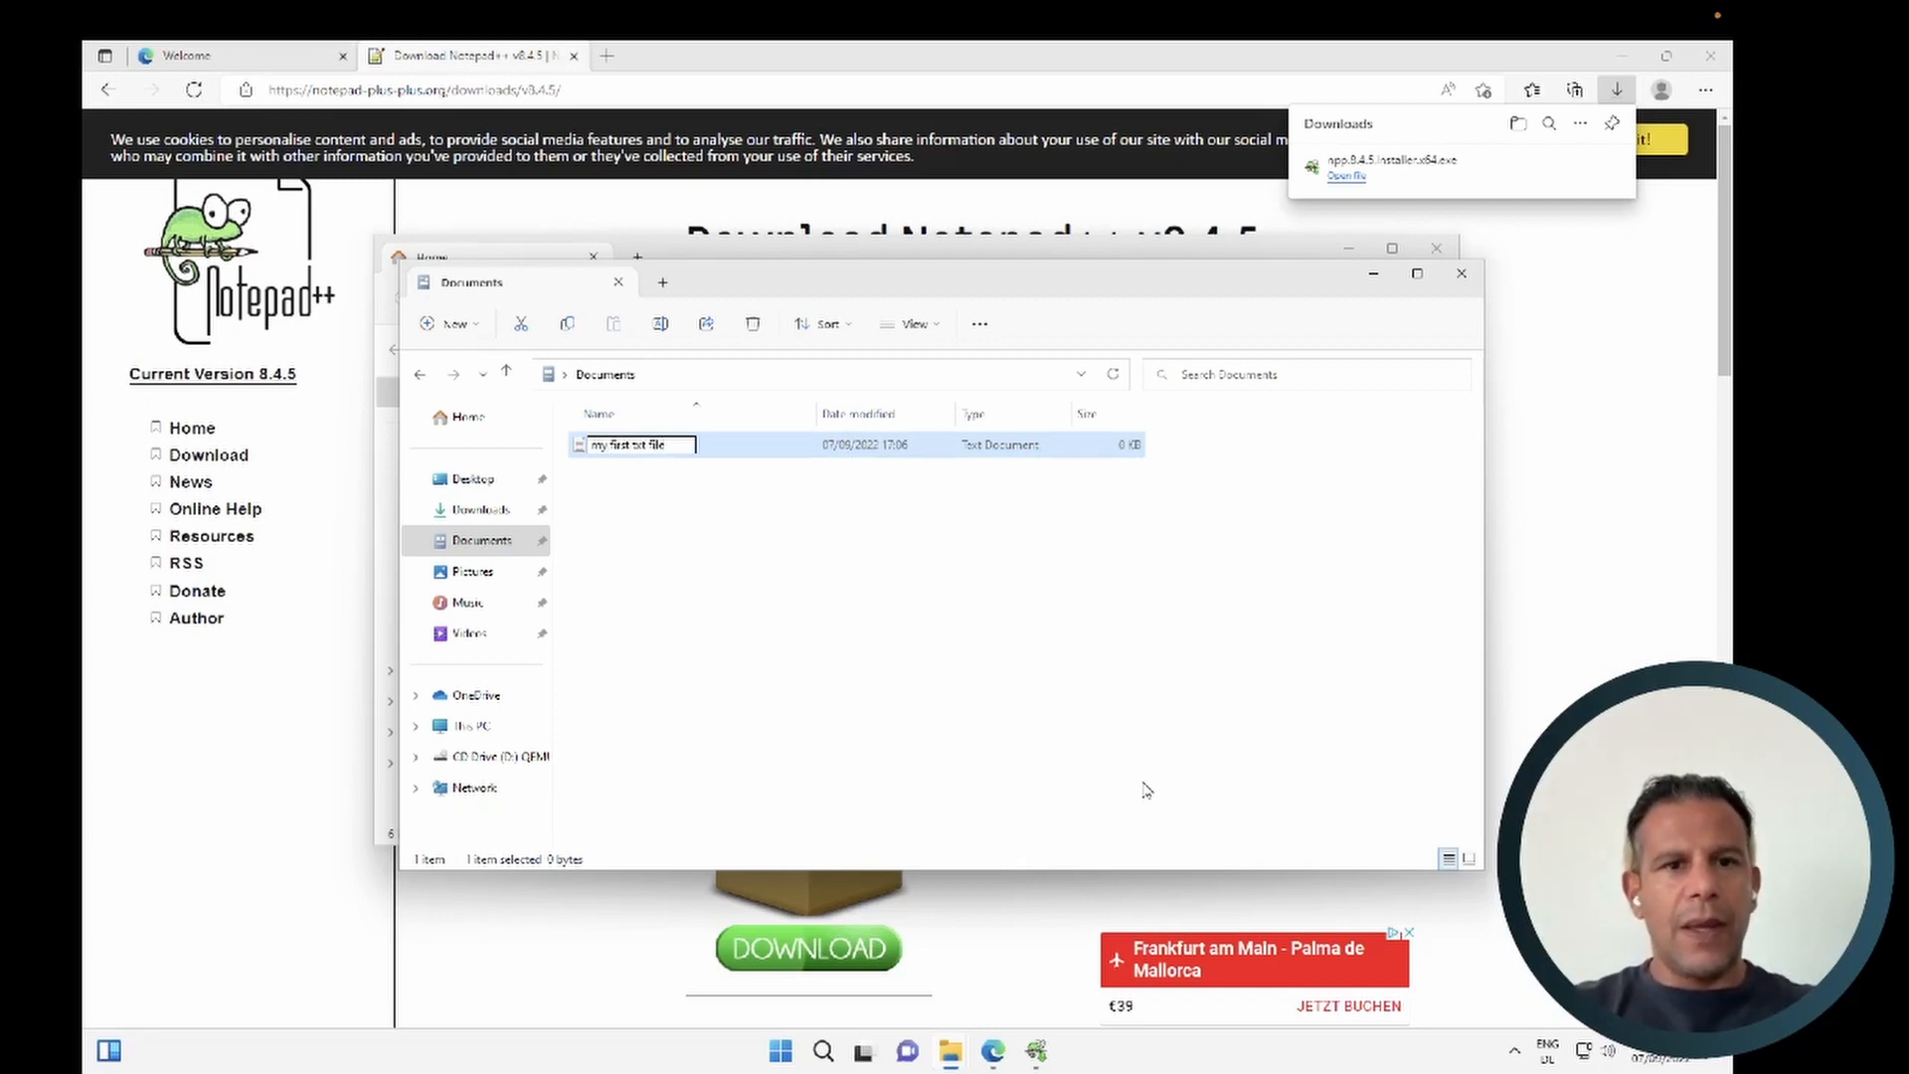
pyautogui.press('Return')
pyautogui.click(1068, 654)
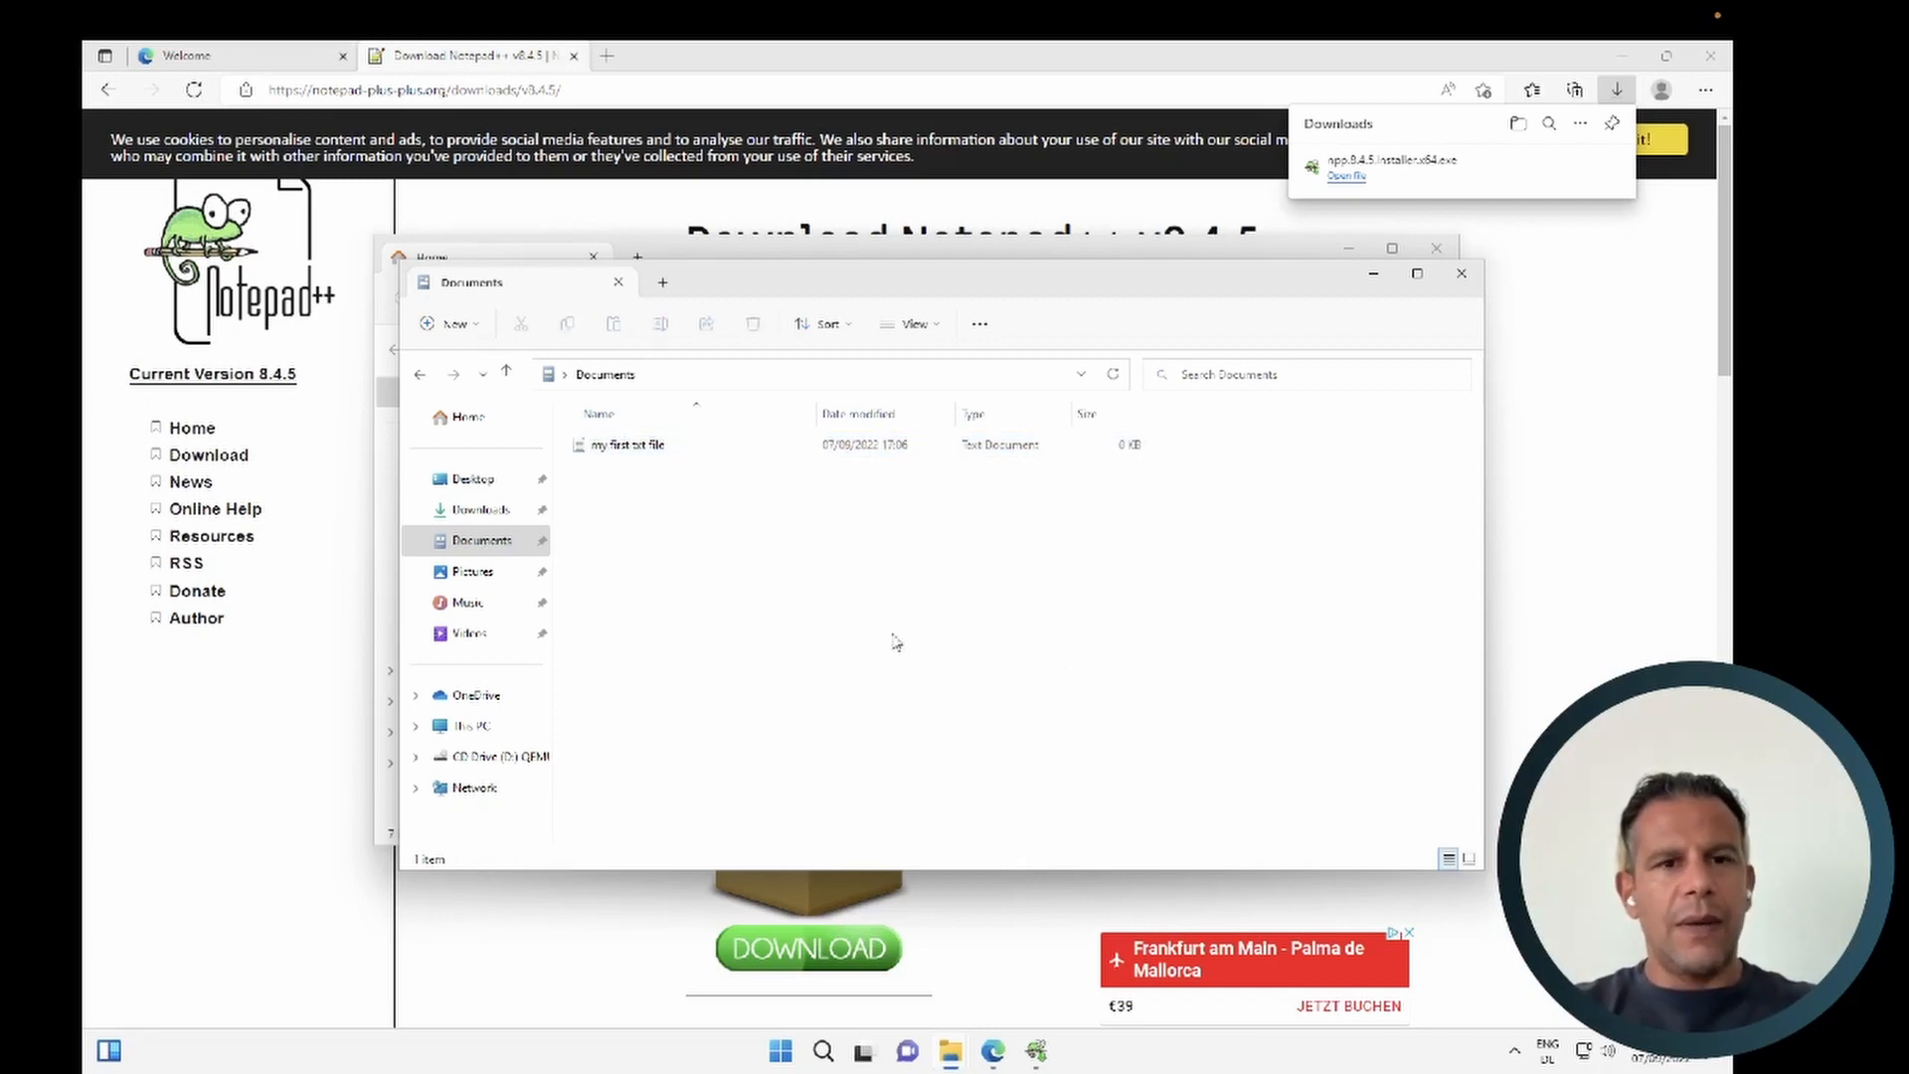
# - Write "Hello World" in "my first txt file" and save it, then reopen the file to check its text and close it
pyautogui.doubleClick(647, 448)
pyautogui.write('He')
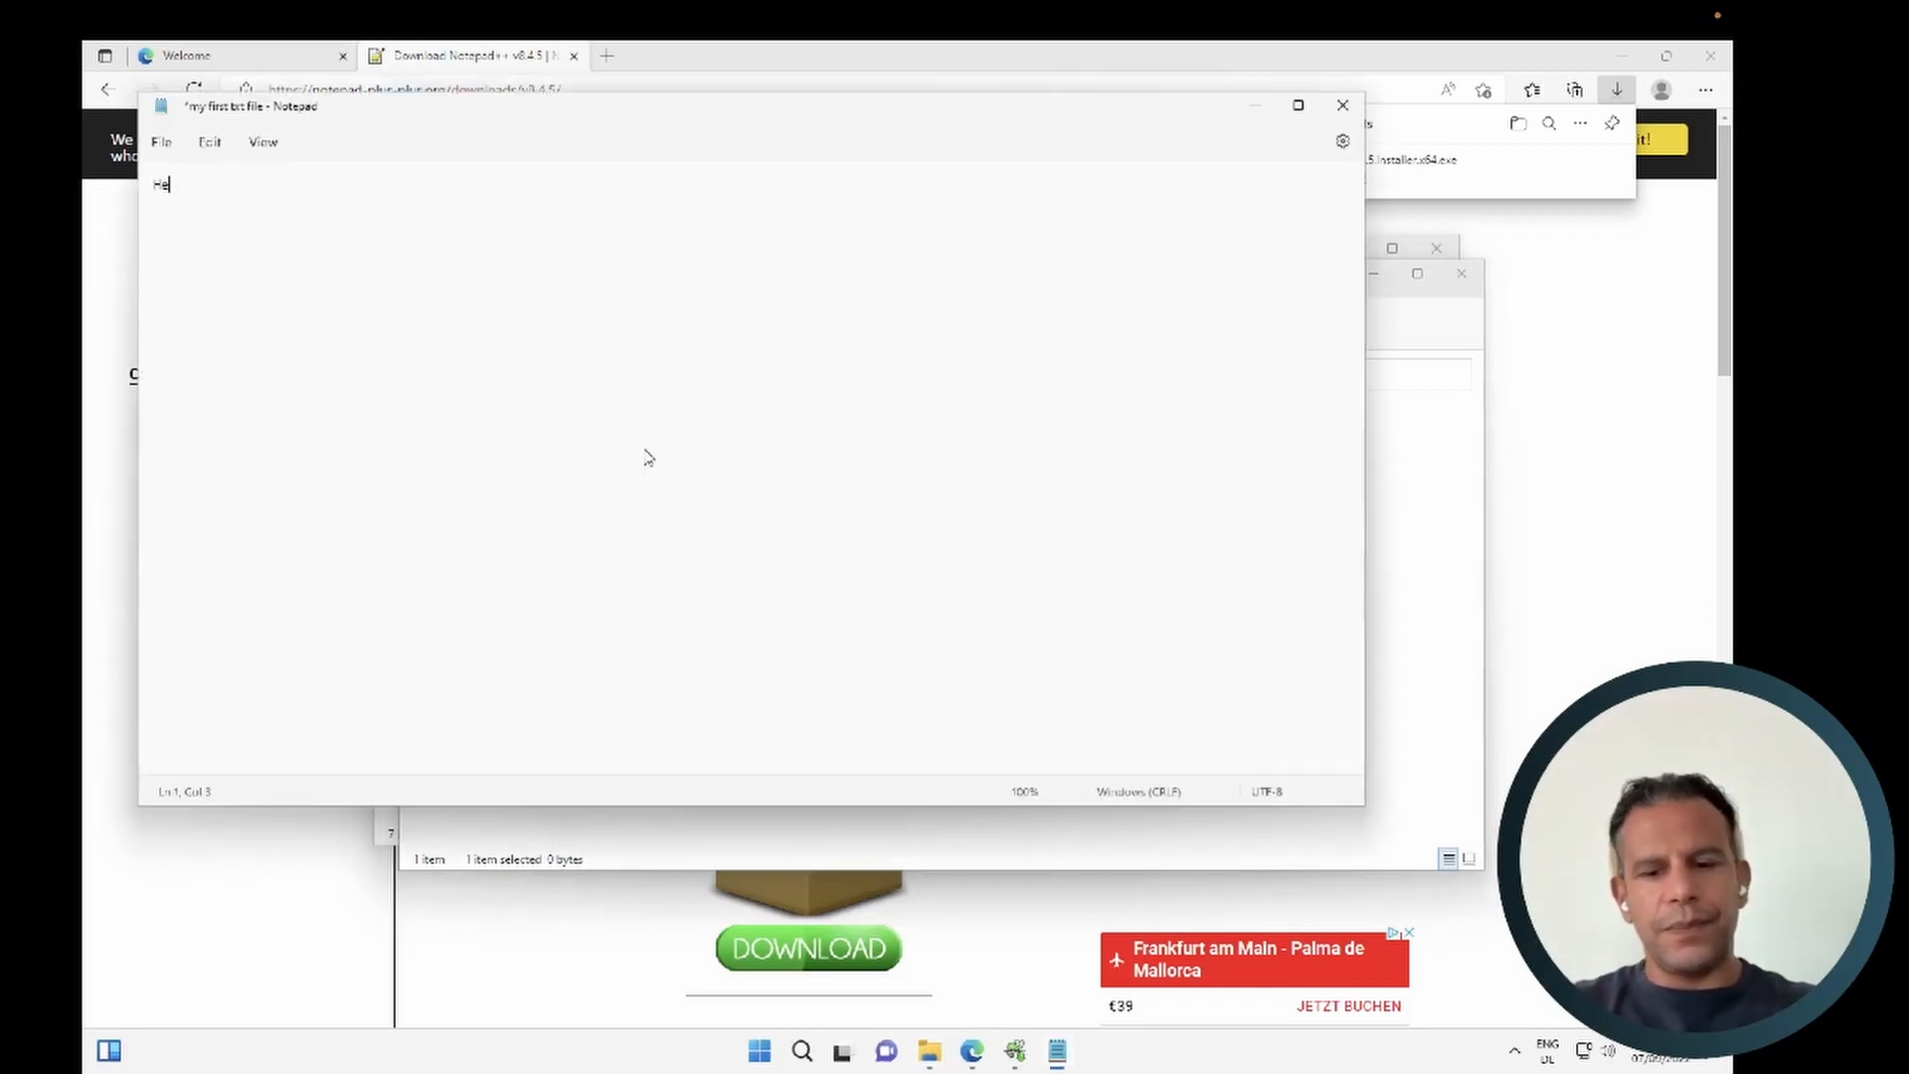
pyautogui.write('llo World')
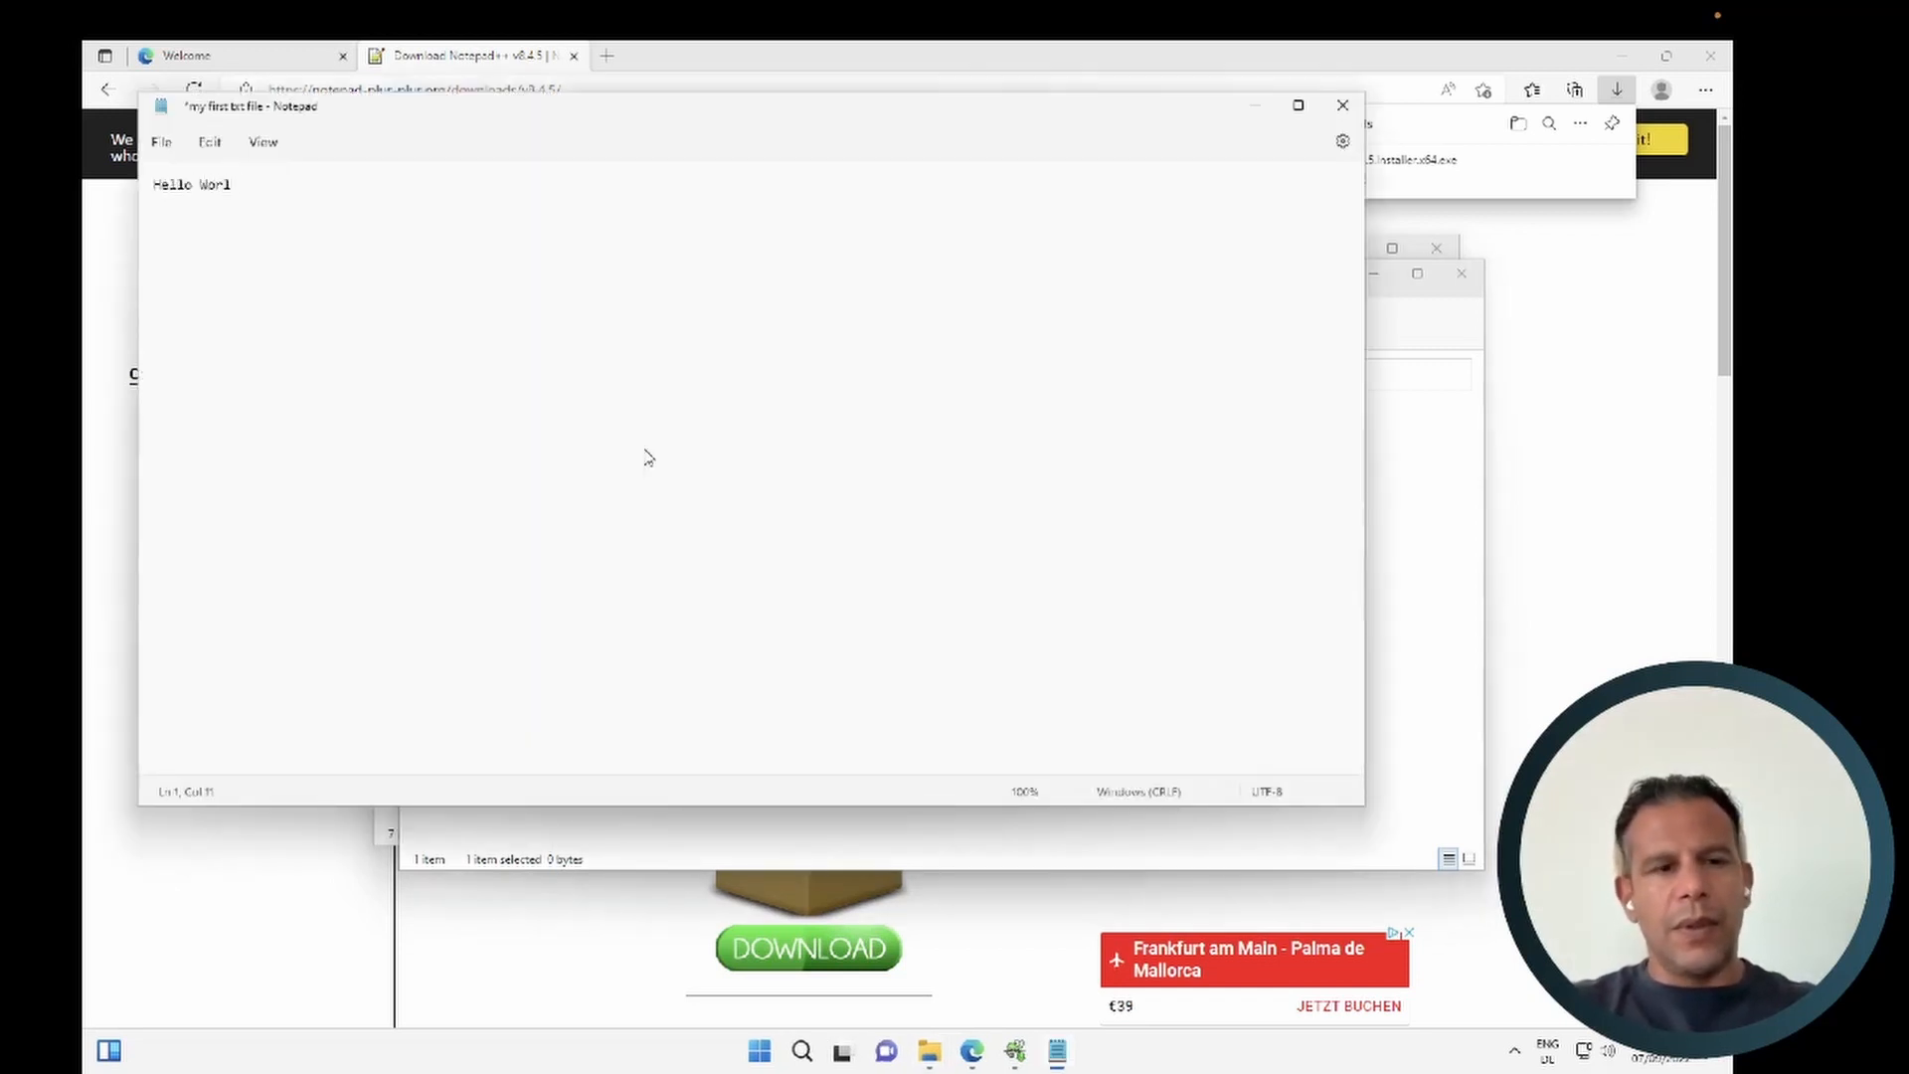
pyautogui.click(159, 145)
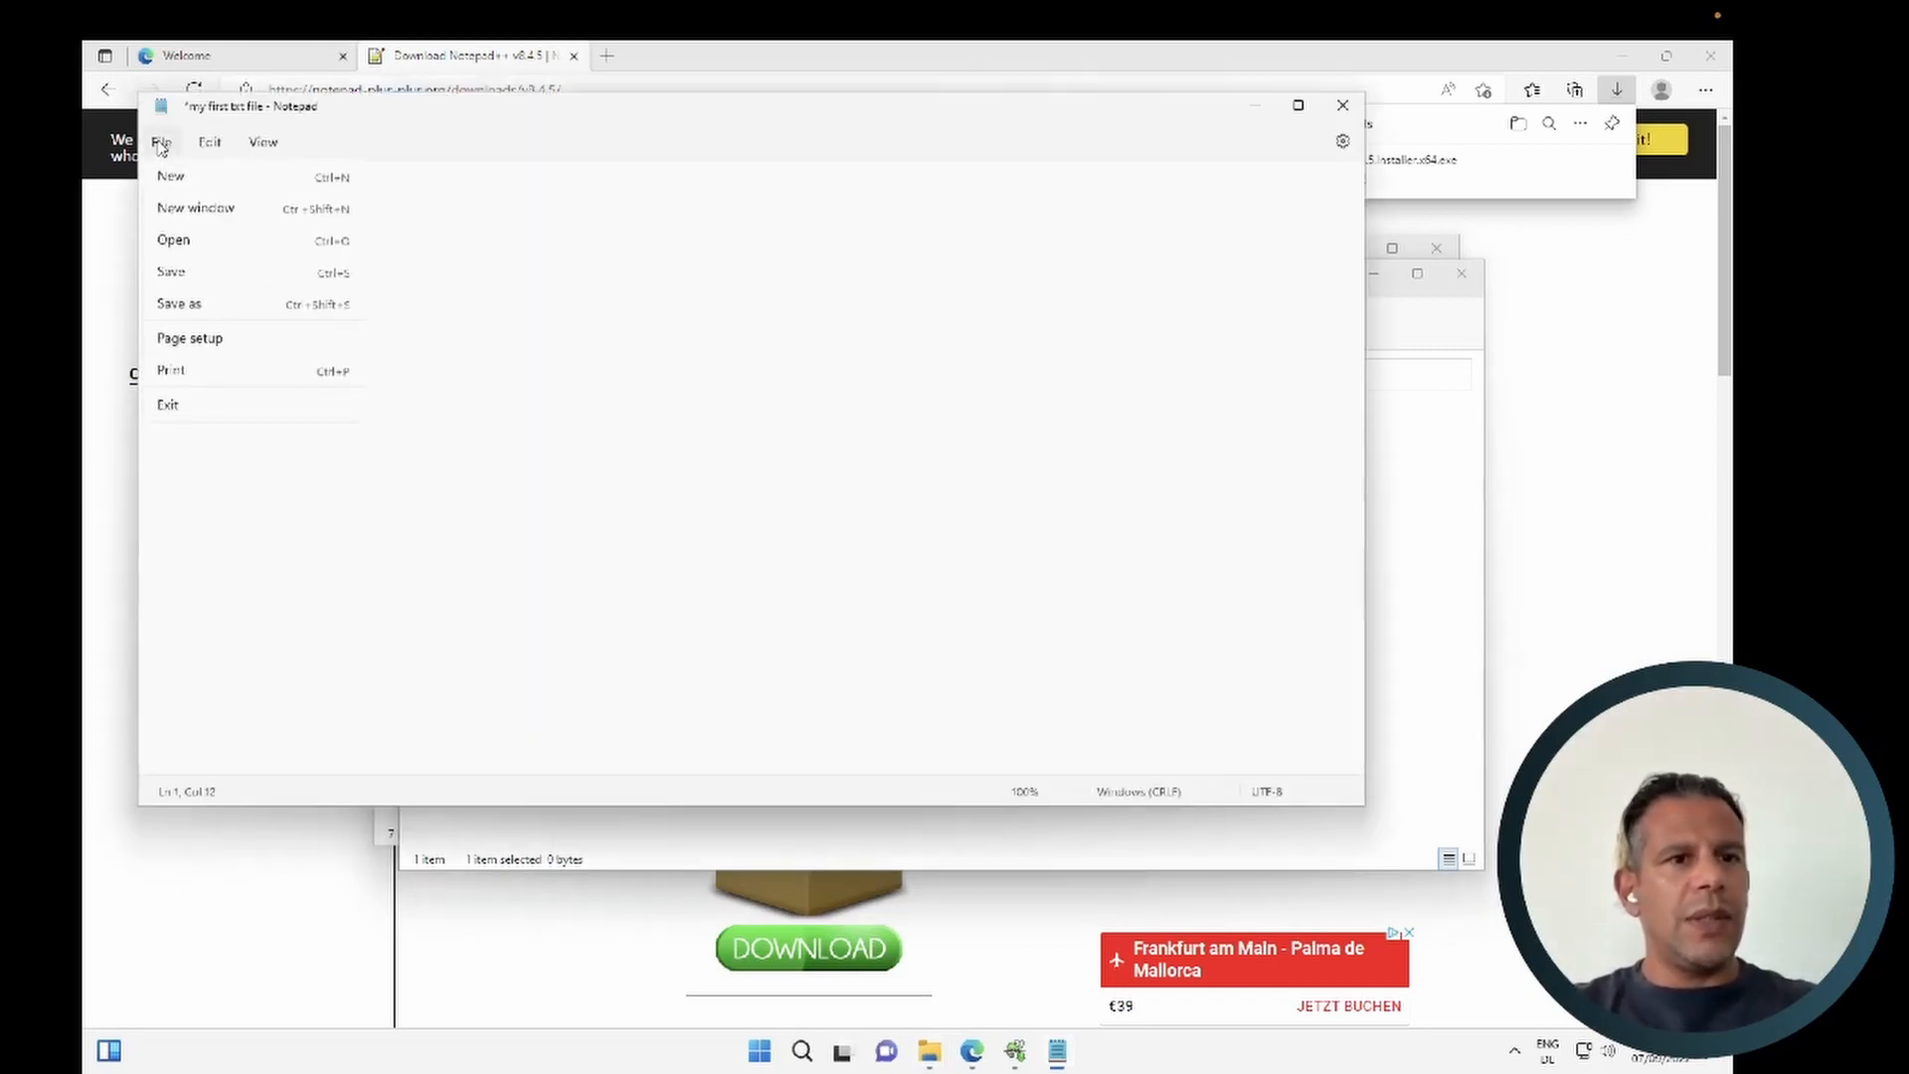
pyautogui.click(174, 274)
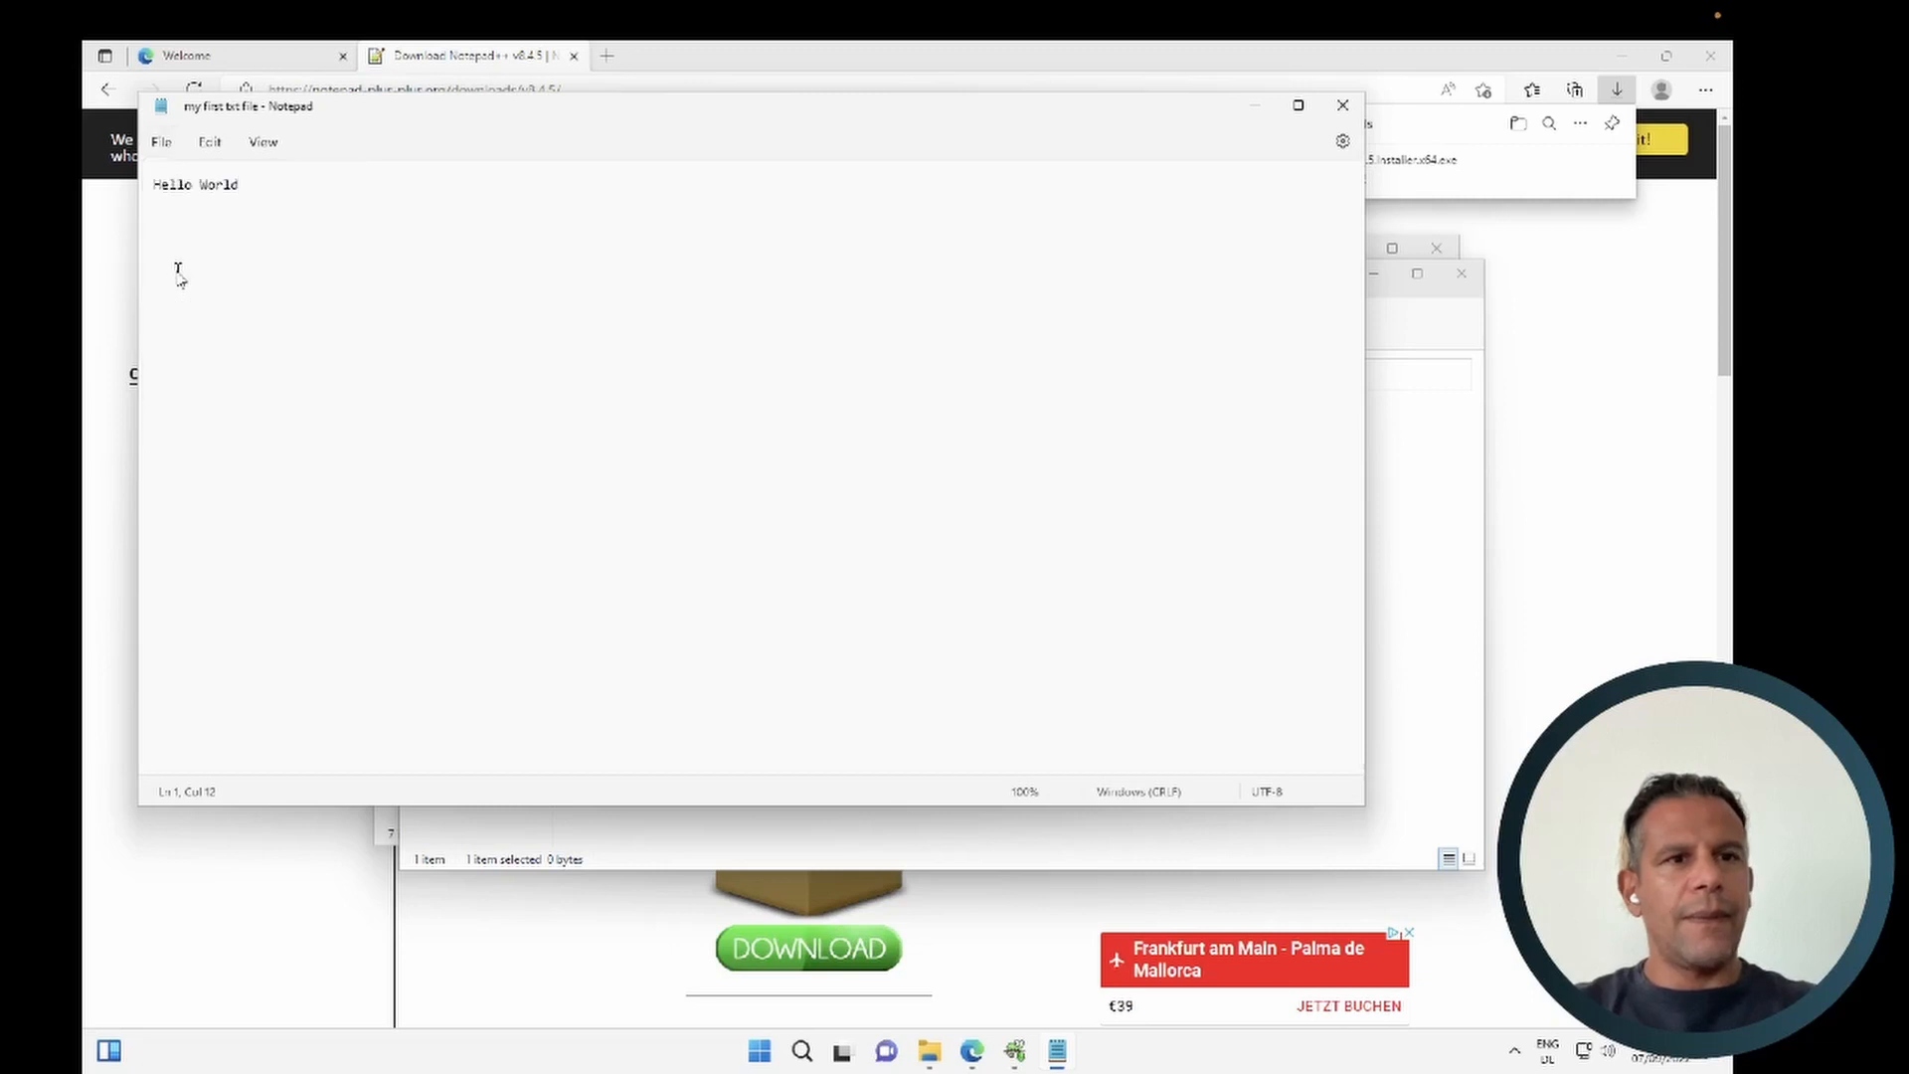
pyautogui.click(1343, 105)
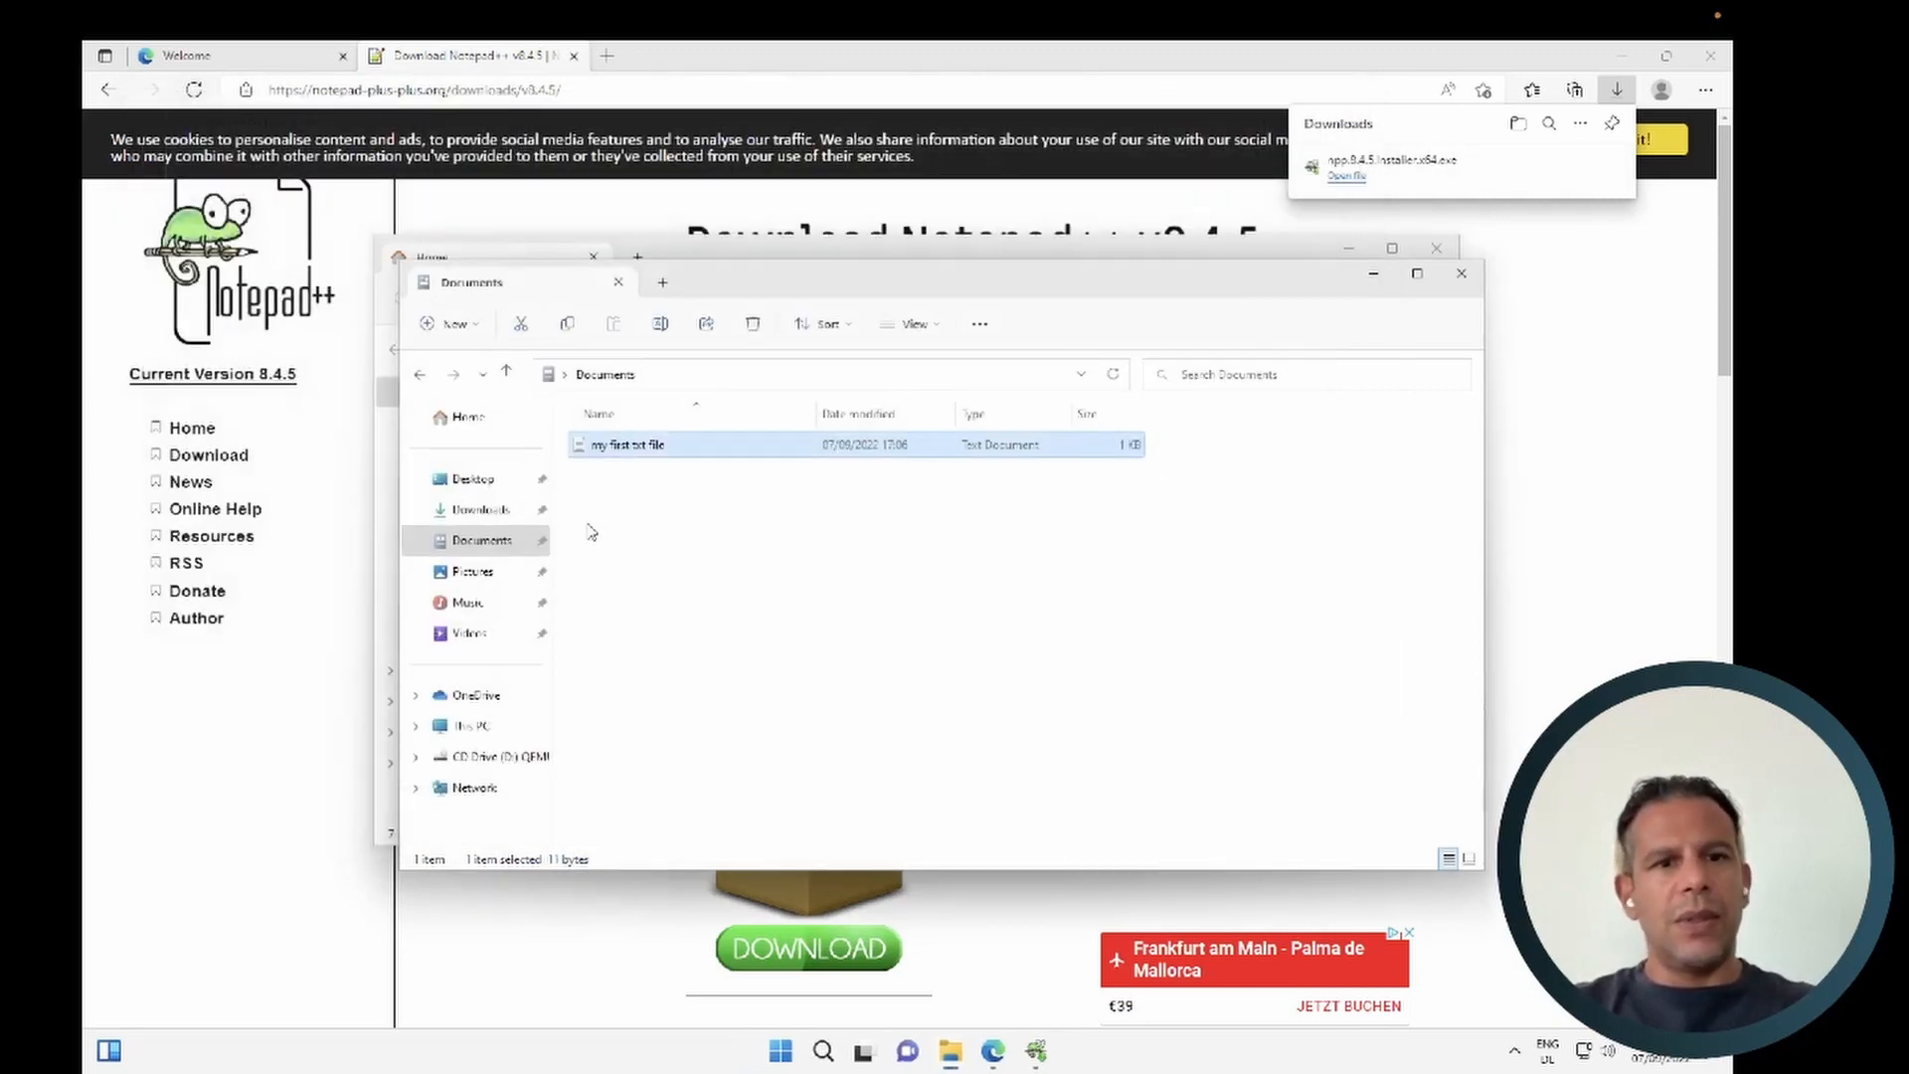
pyautogui.doubleClick(638, 449)
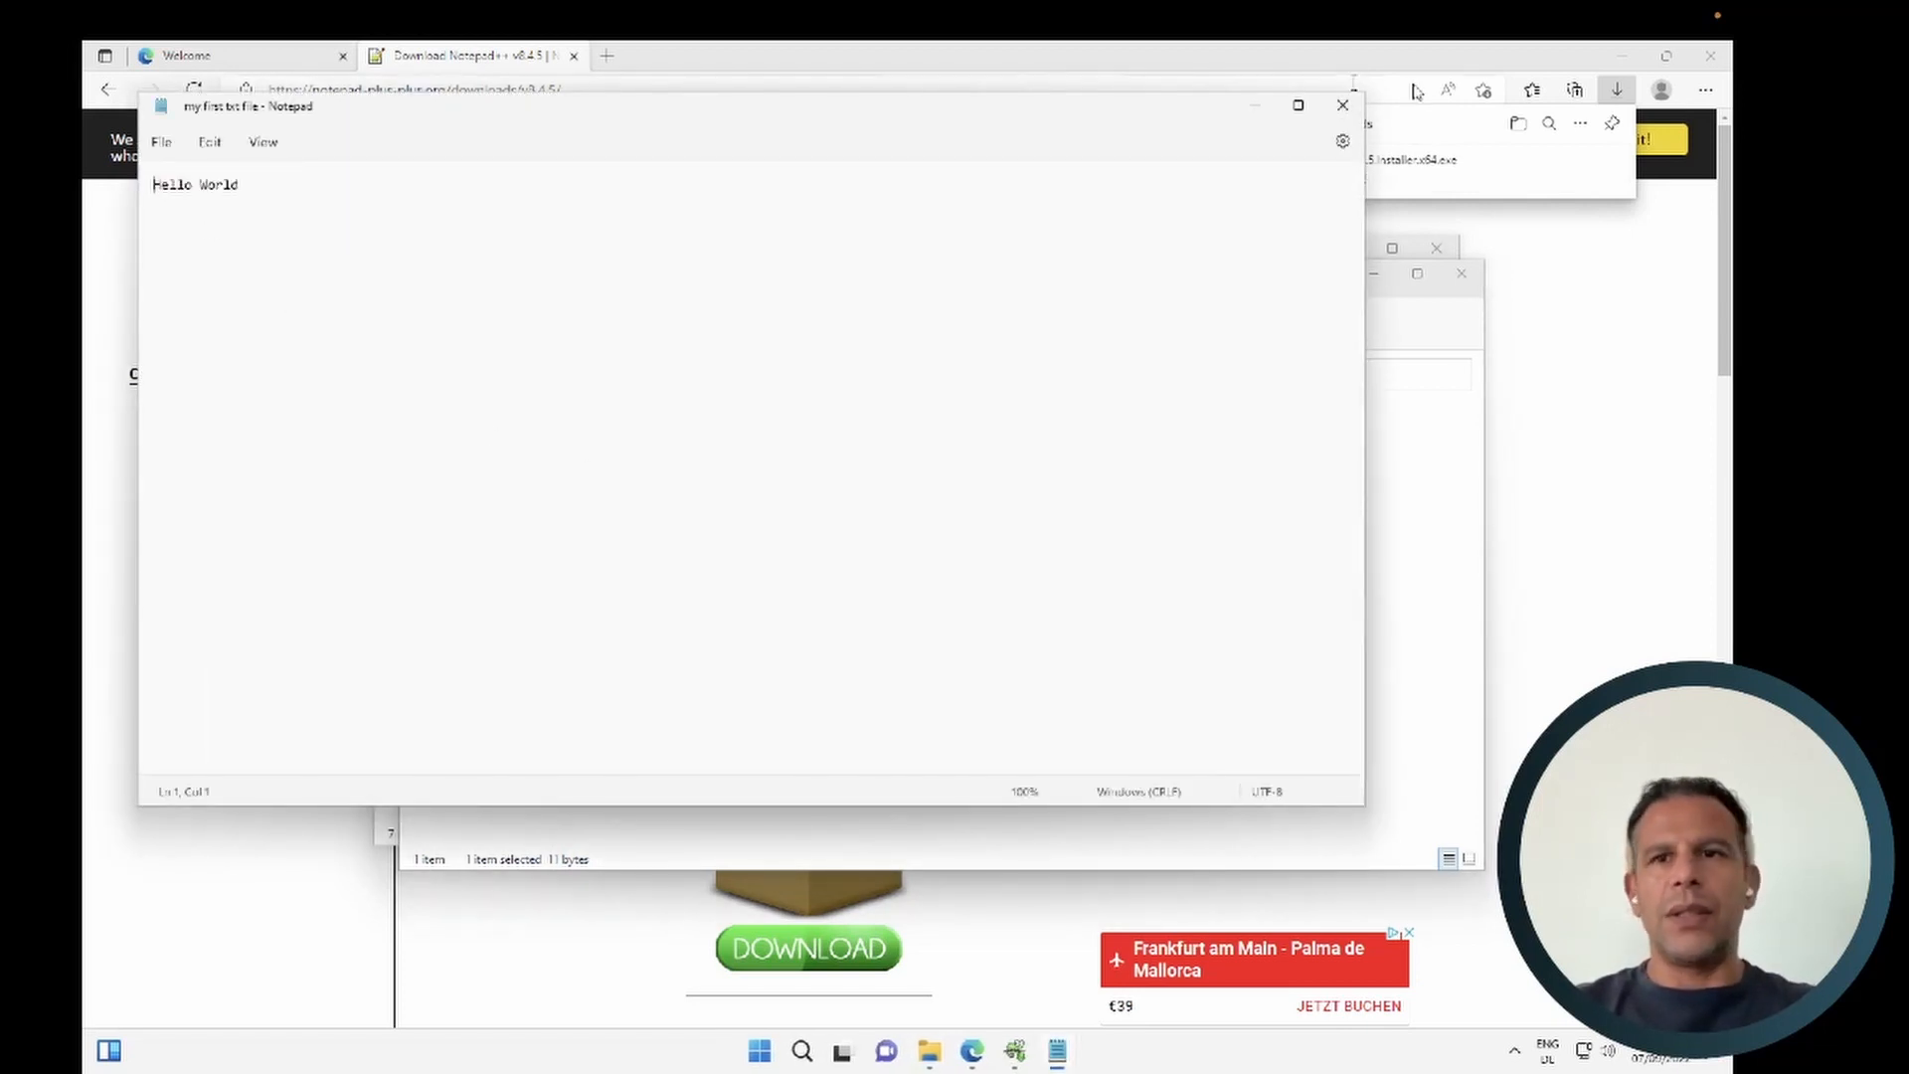
pyautogui.click(1345, 107)
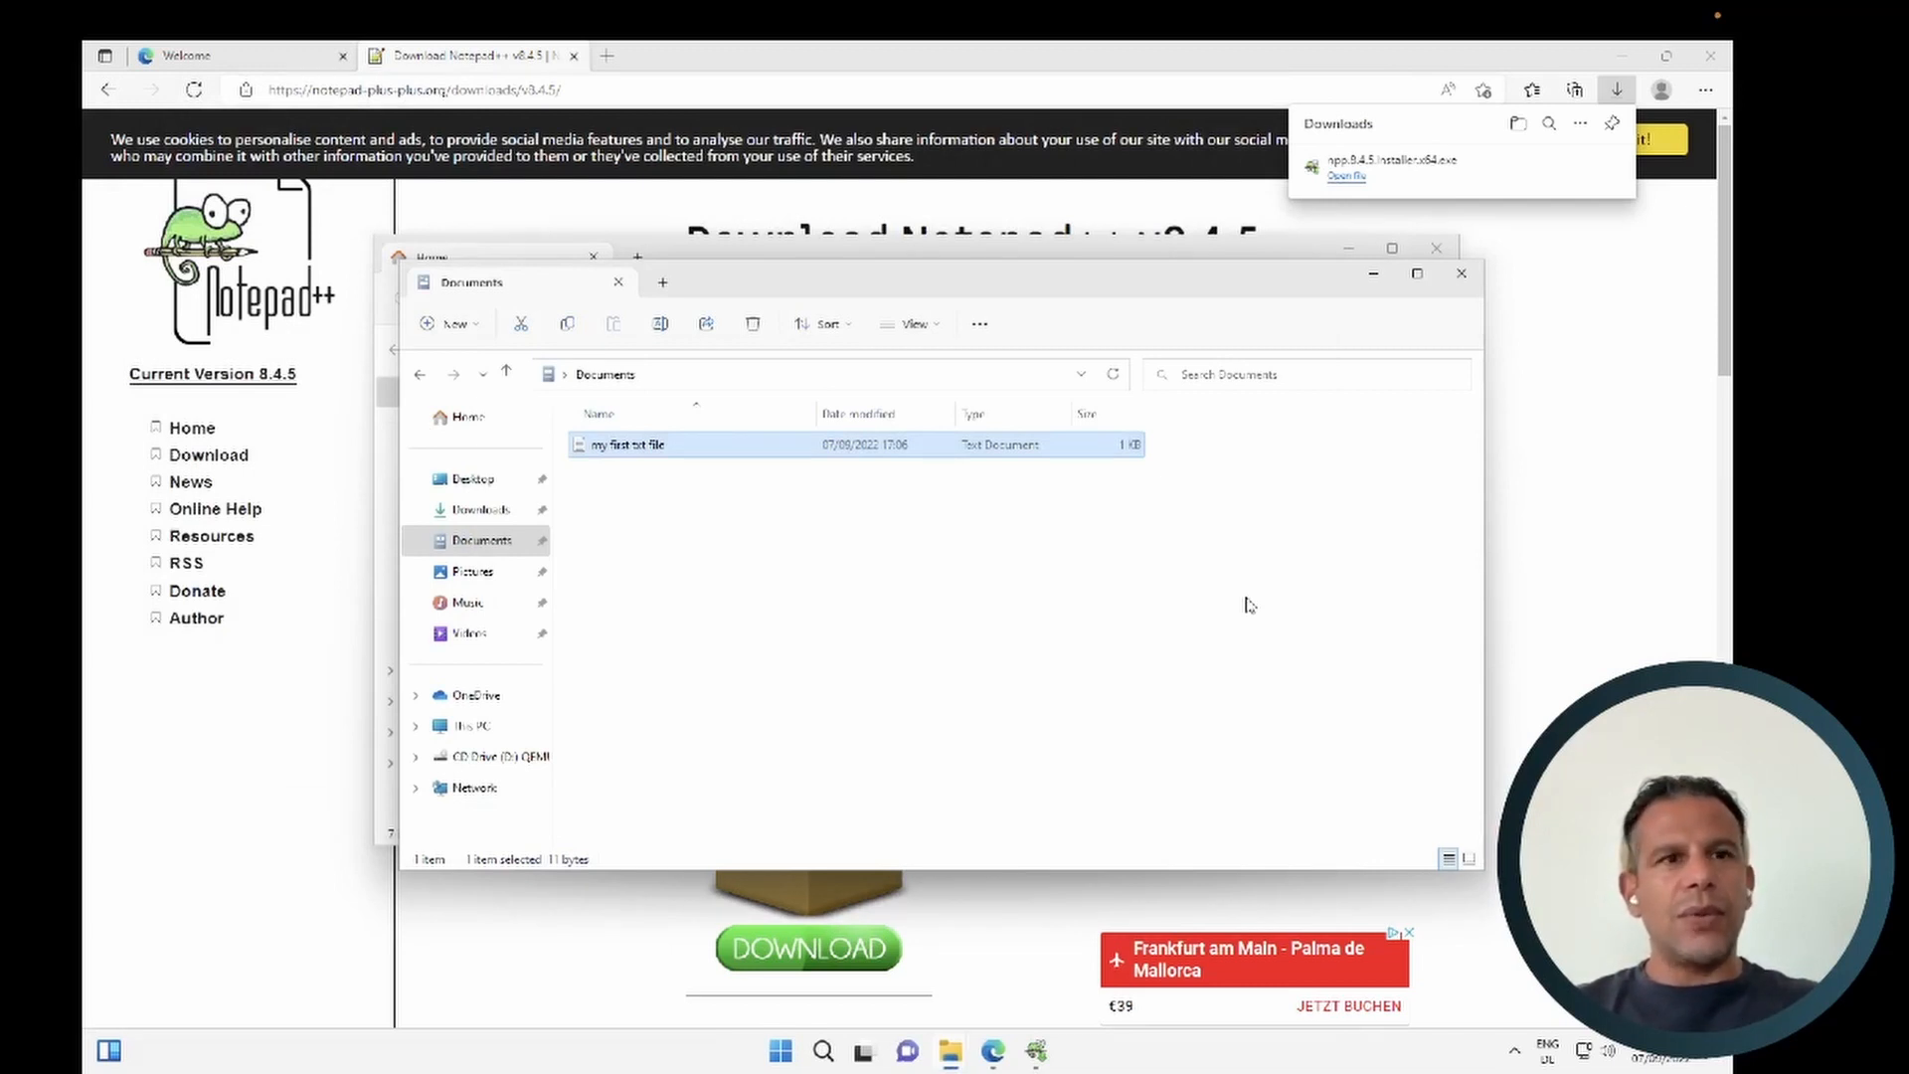
# - Switch from the full-screen Windows virtual machine to the UTM main window on the Mac desktop and minimise that window
pyautogui.moveTo(165, 7)
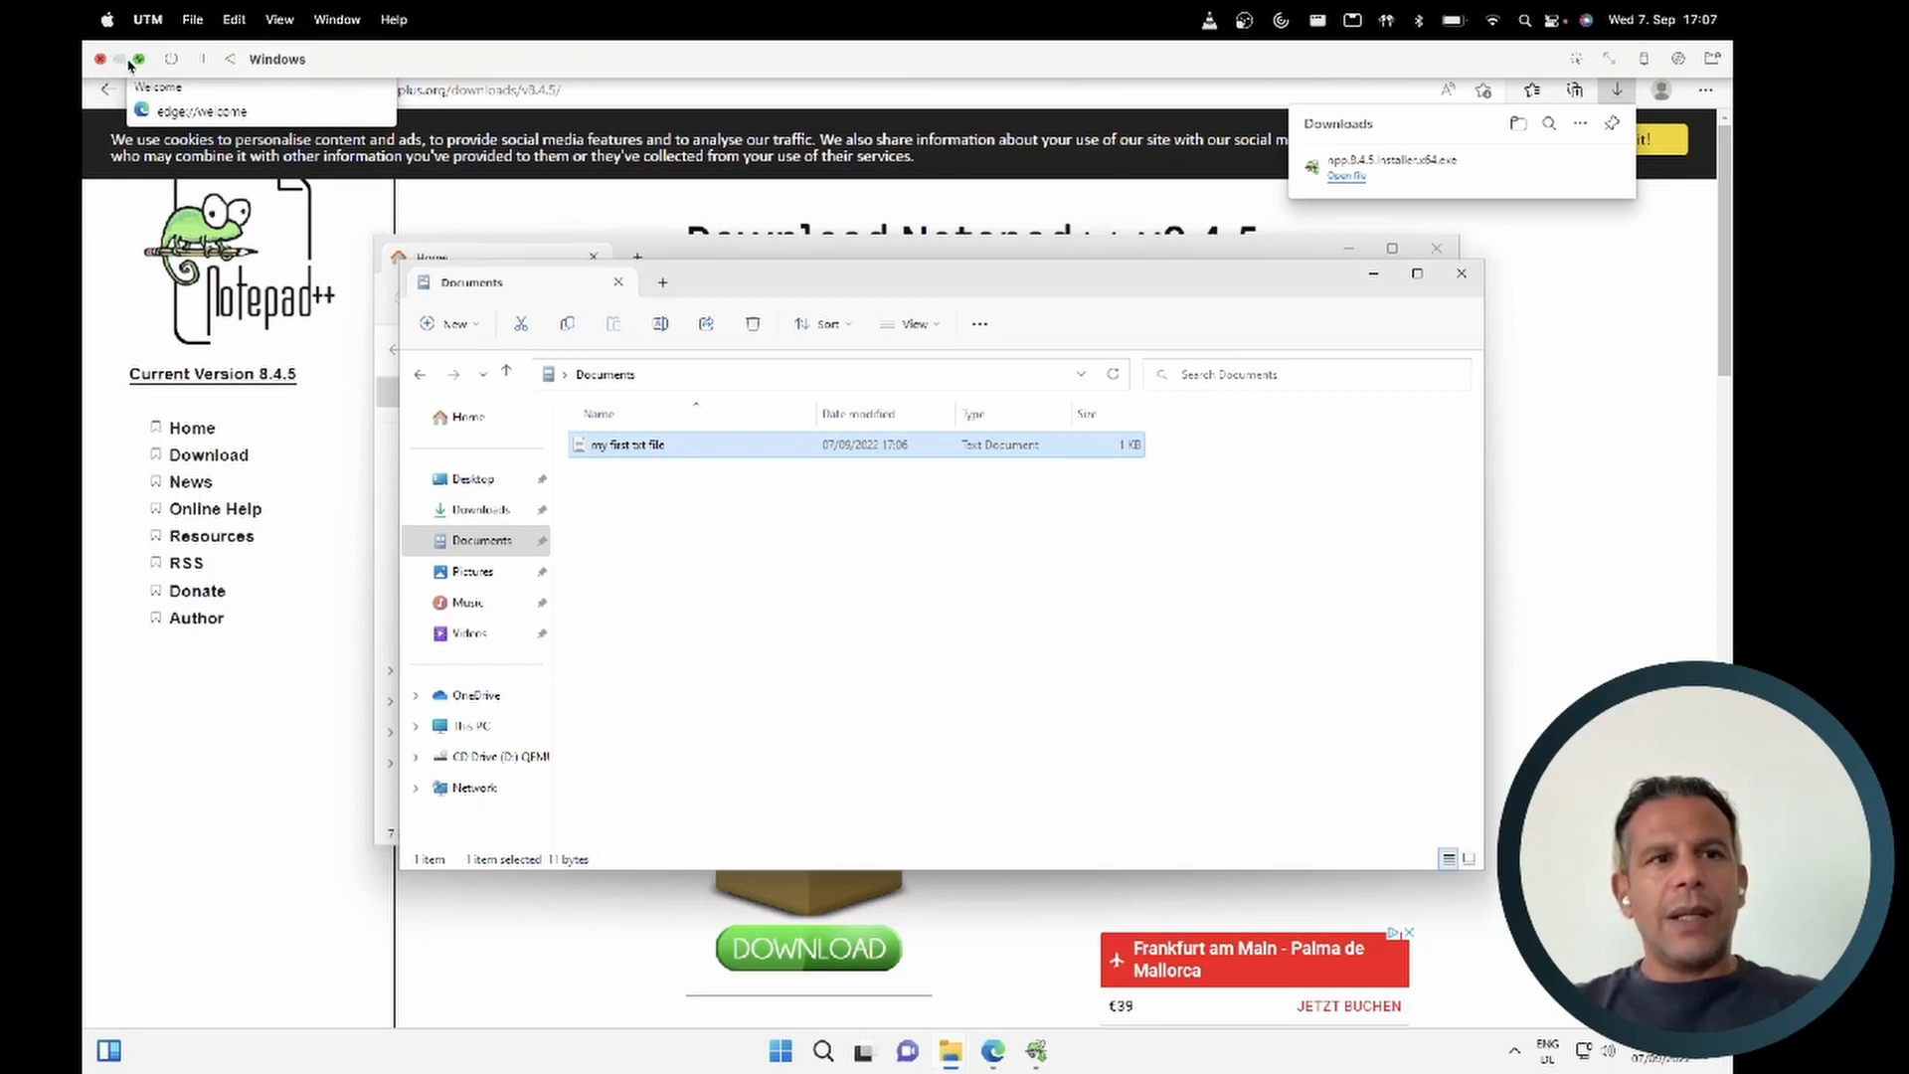
pyautogui.moveTo(1469, 1059)
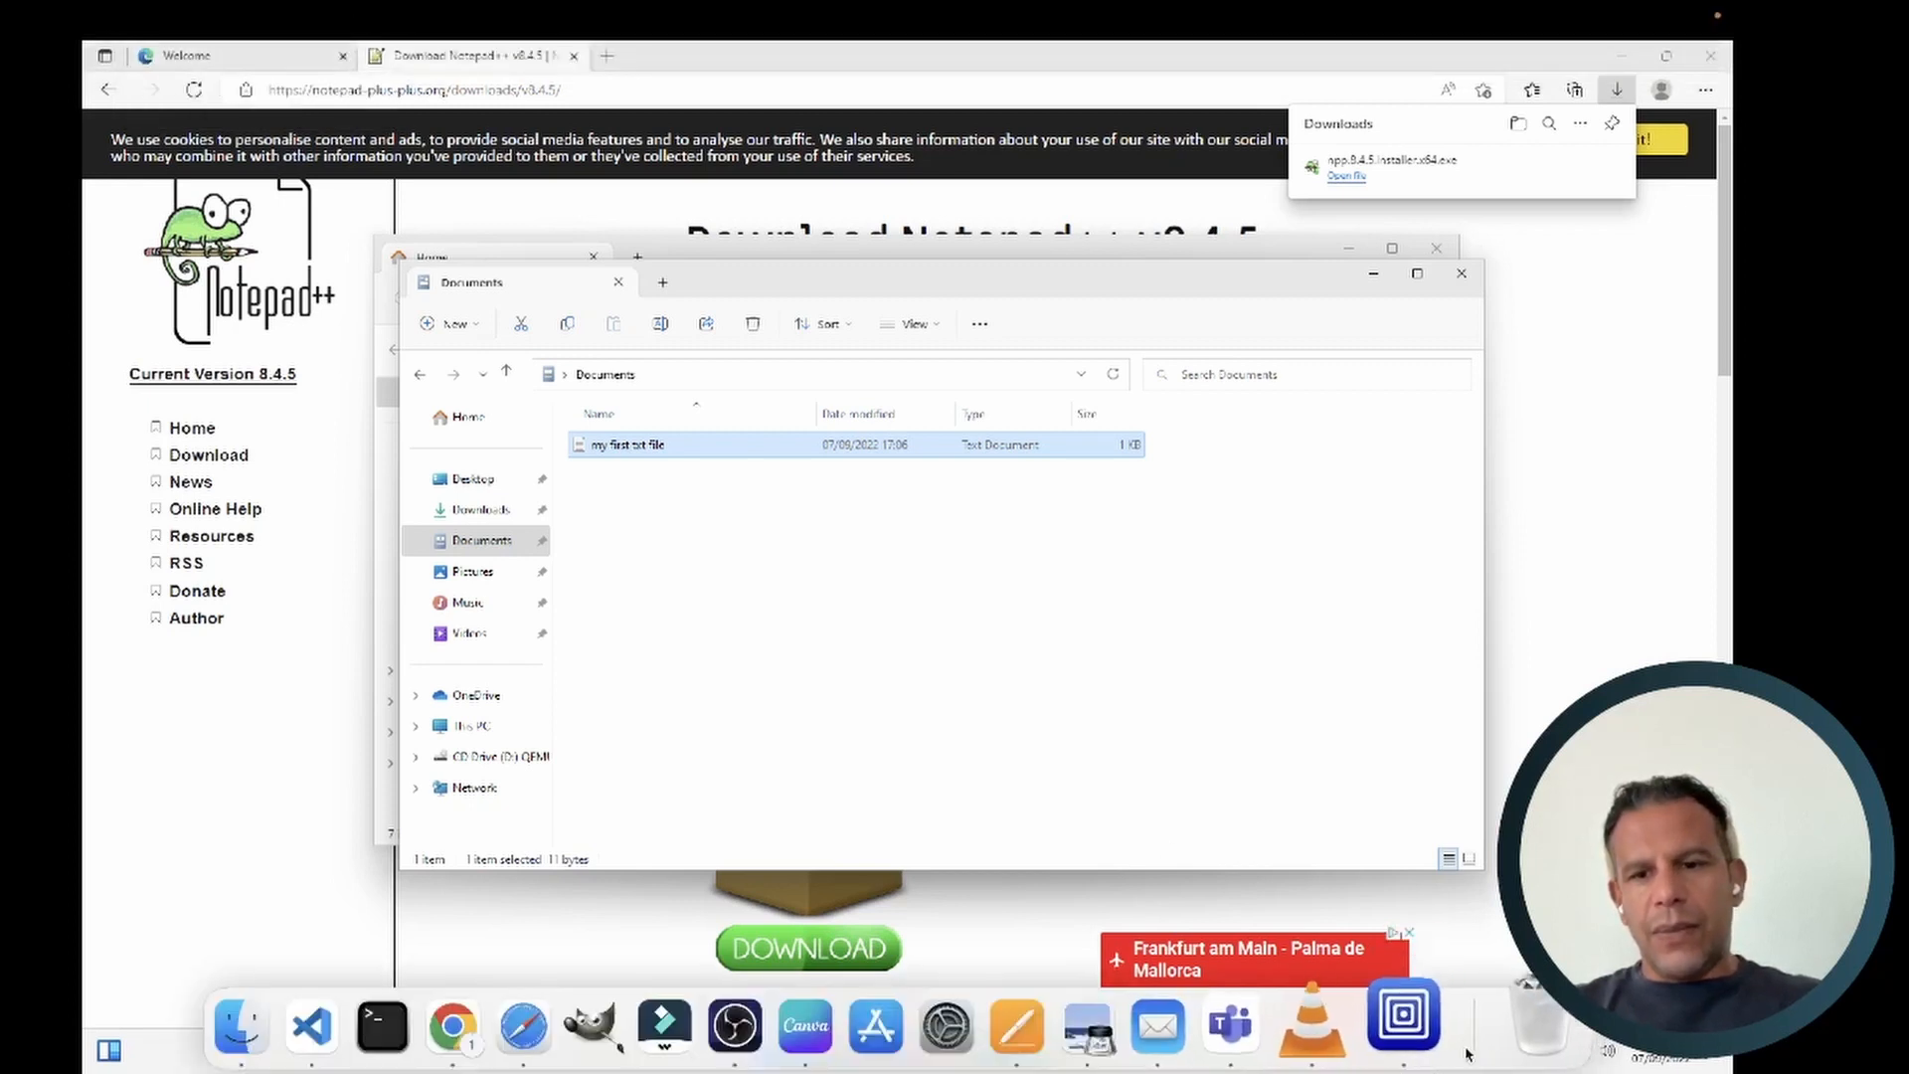
pyautogui.rightClick(1423, 1036)
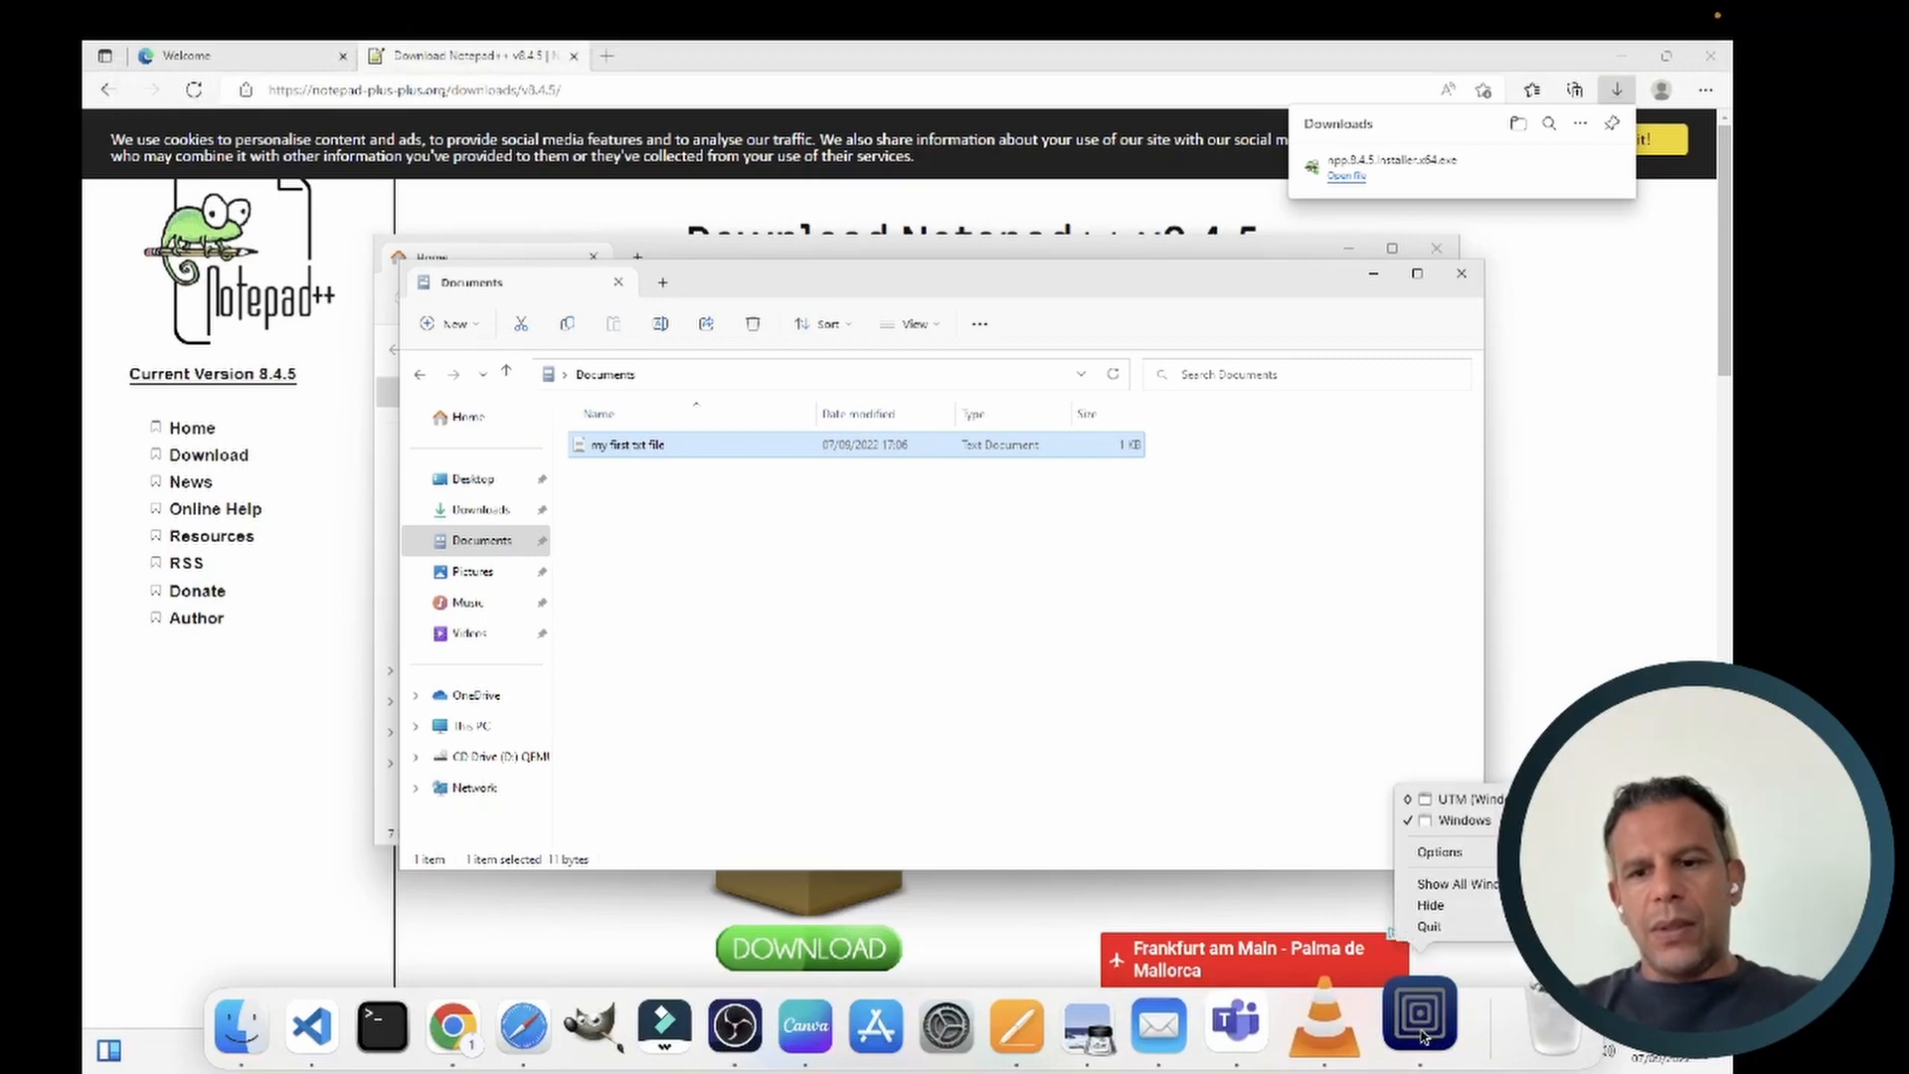
pyautogui.click(1476, 802)
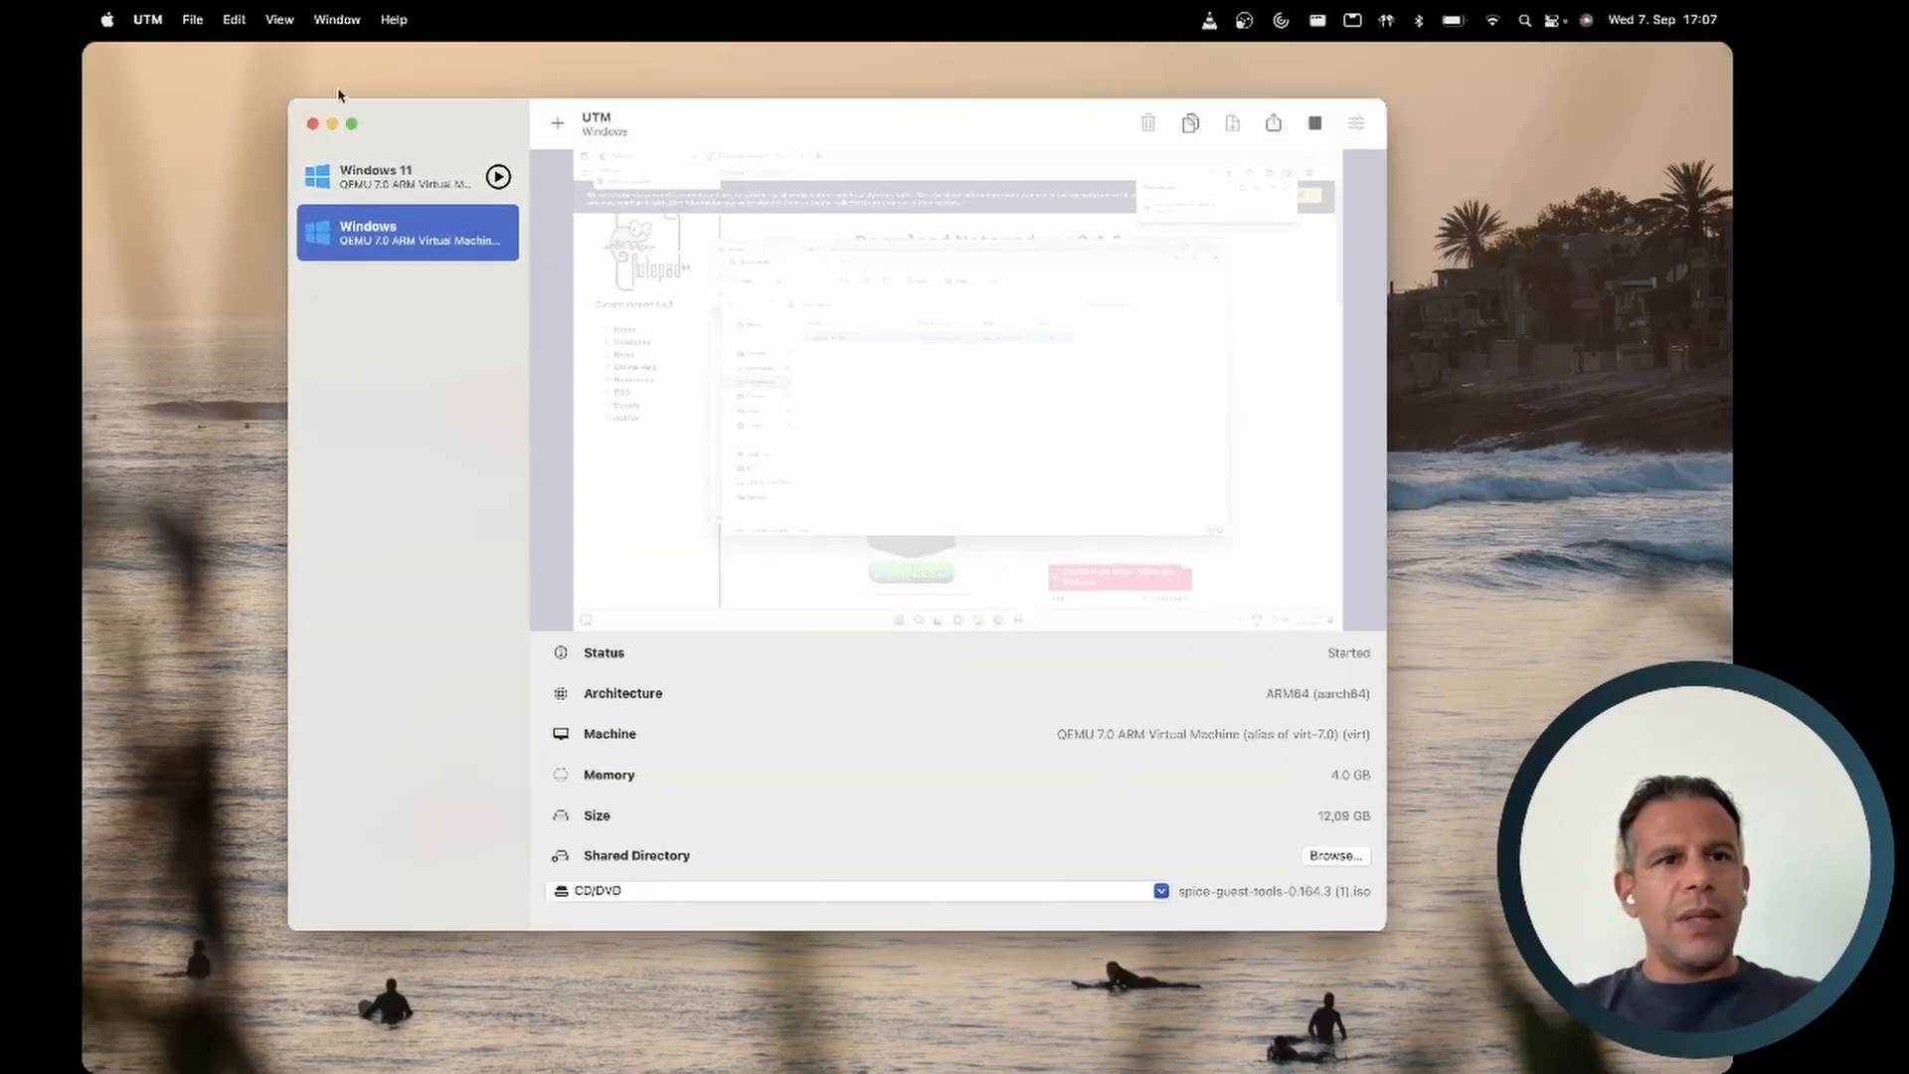
pyautogui.click(333, 125)
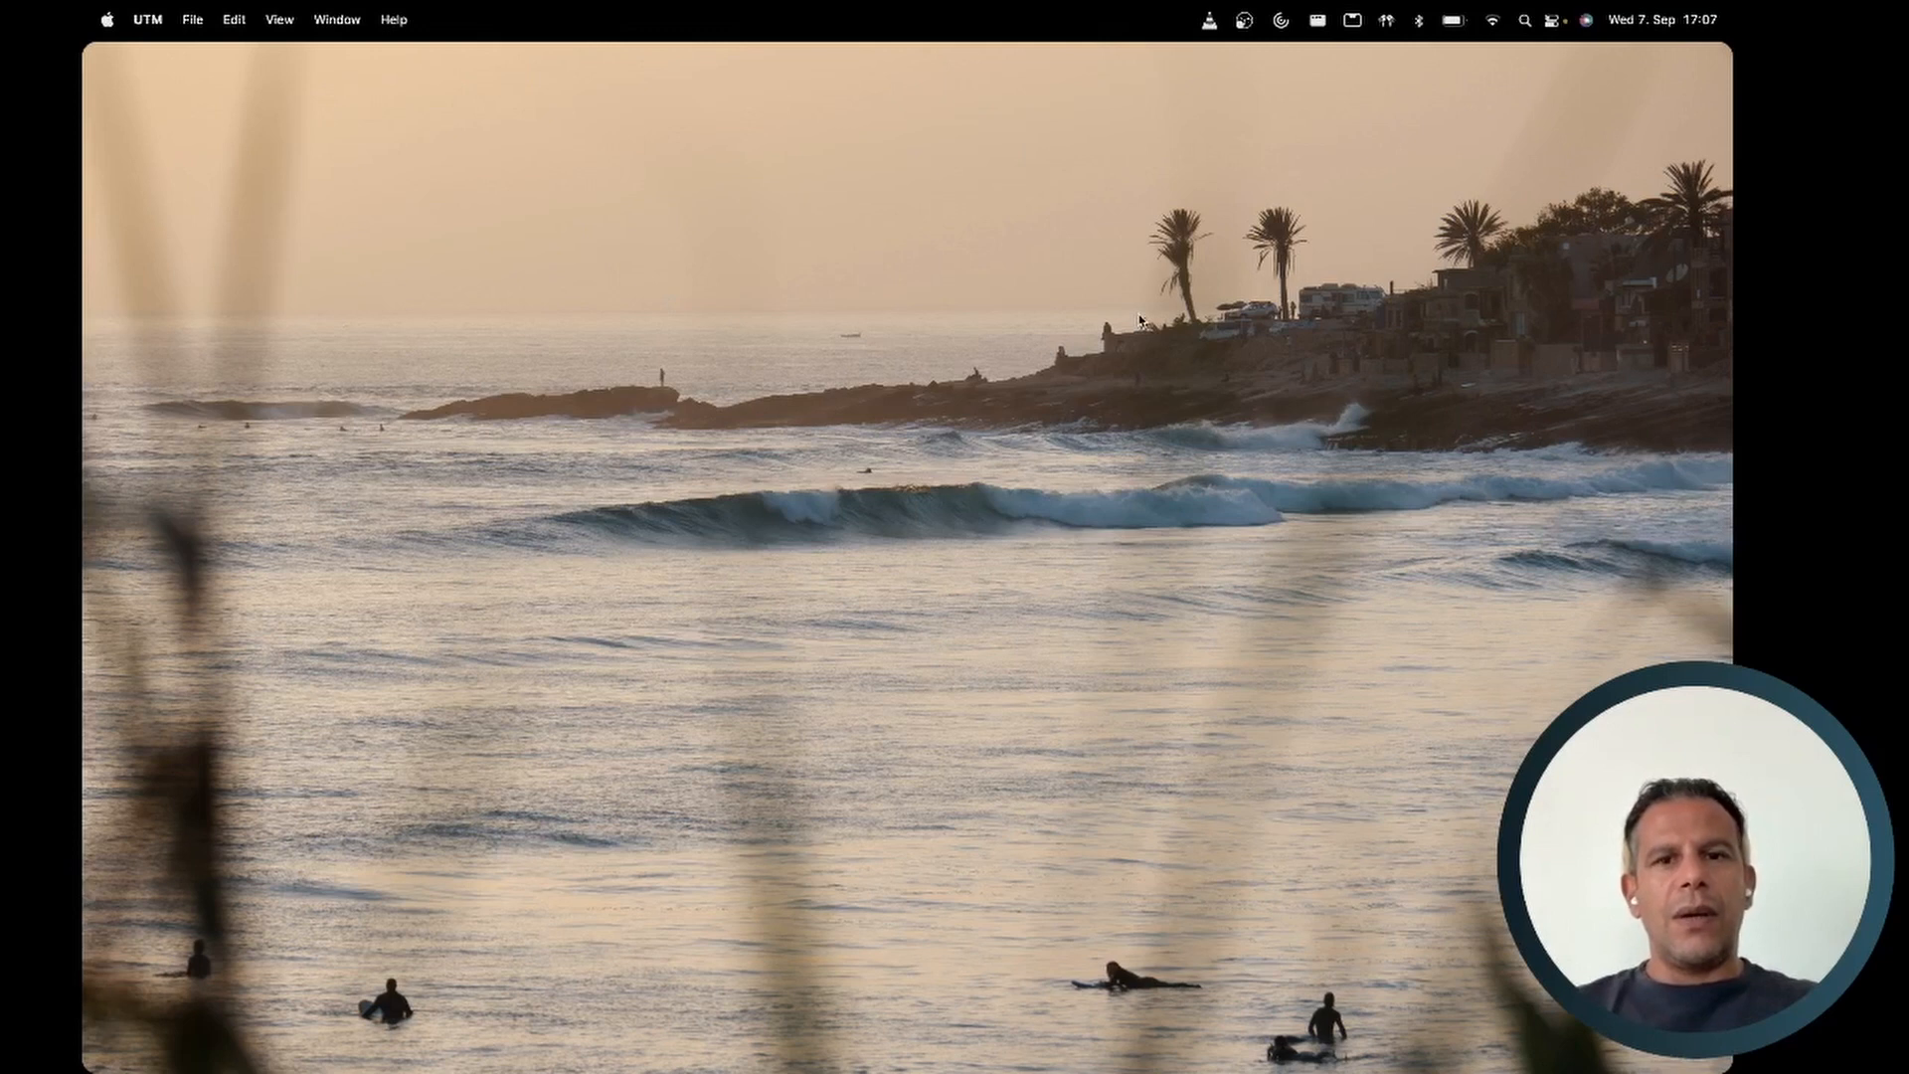
# - Switch back from the Mac desktop to UTM's full-screen window of the running Windows virtual machine
pyautogui.moveTo(1342, 1064)
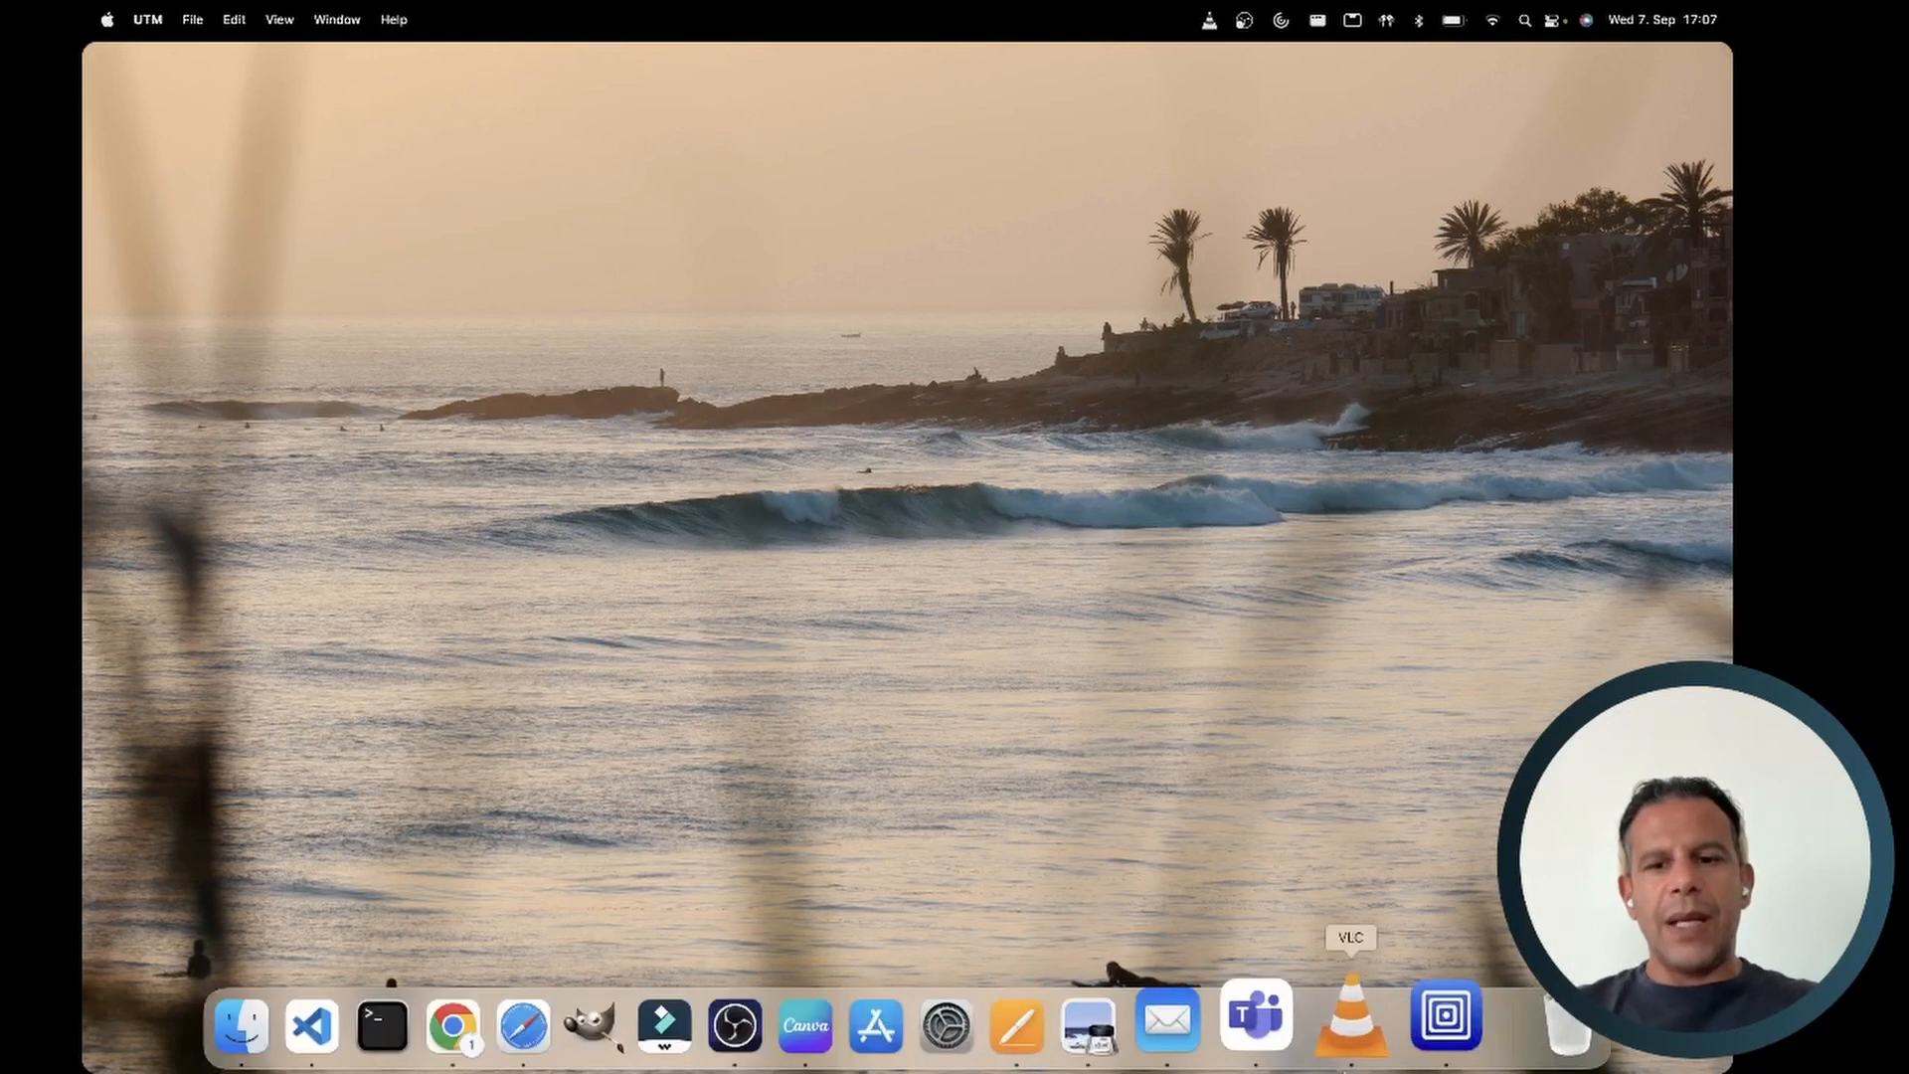
pyautogui.rightClick(1422, 1024)
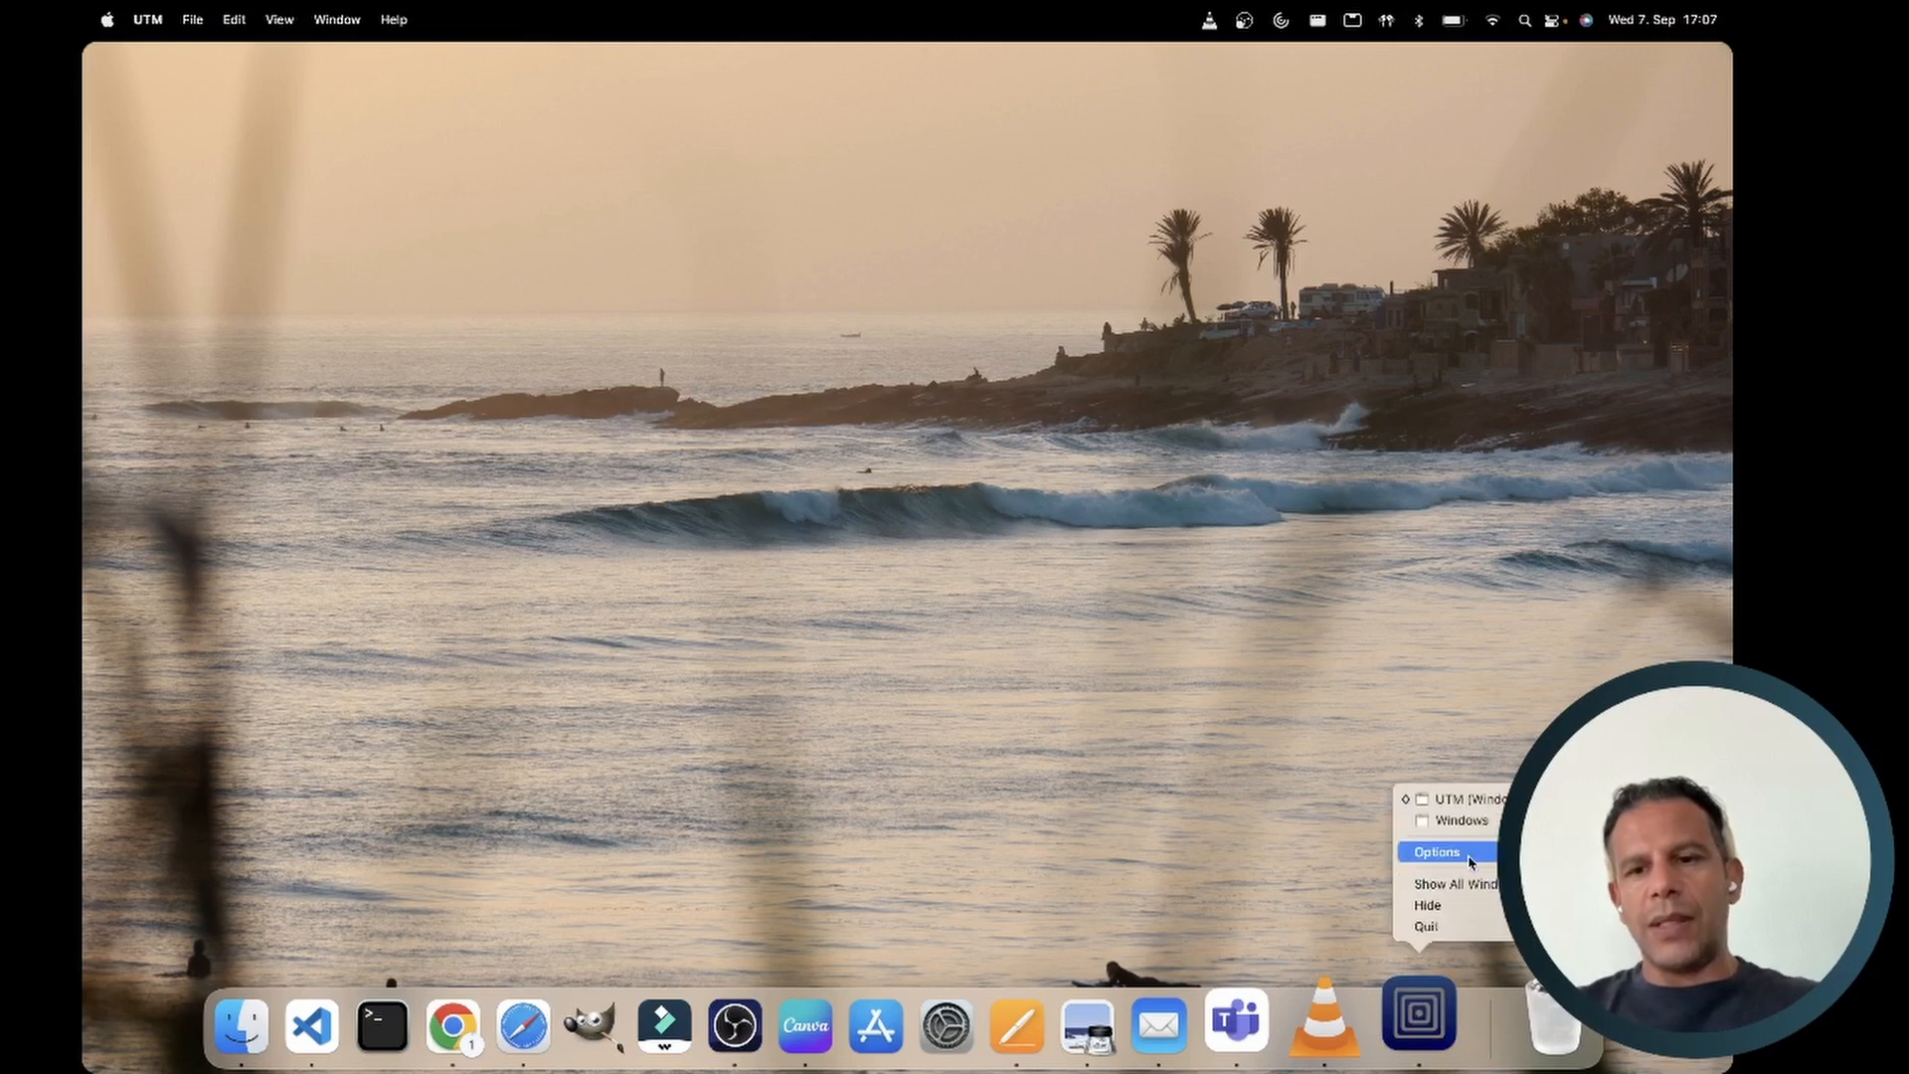
pyautogui.click(1460, 821)
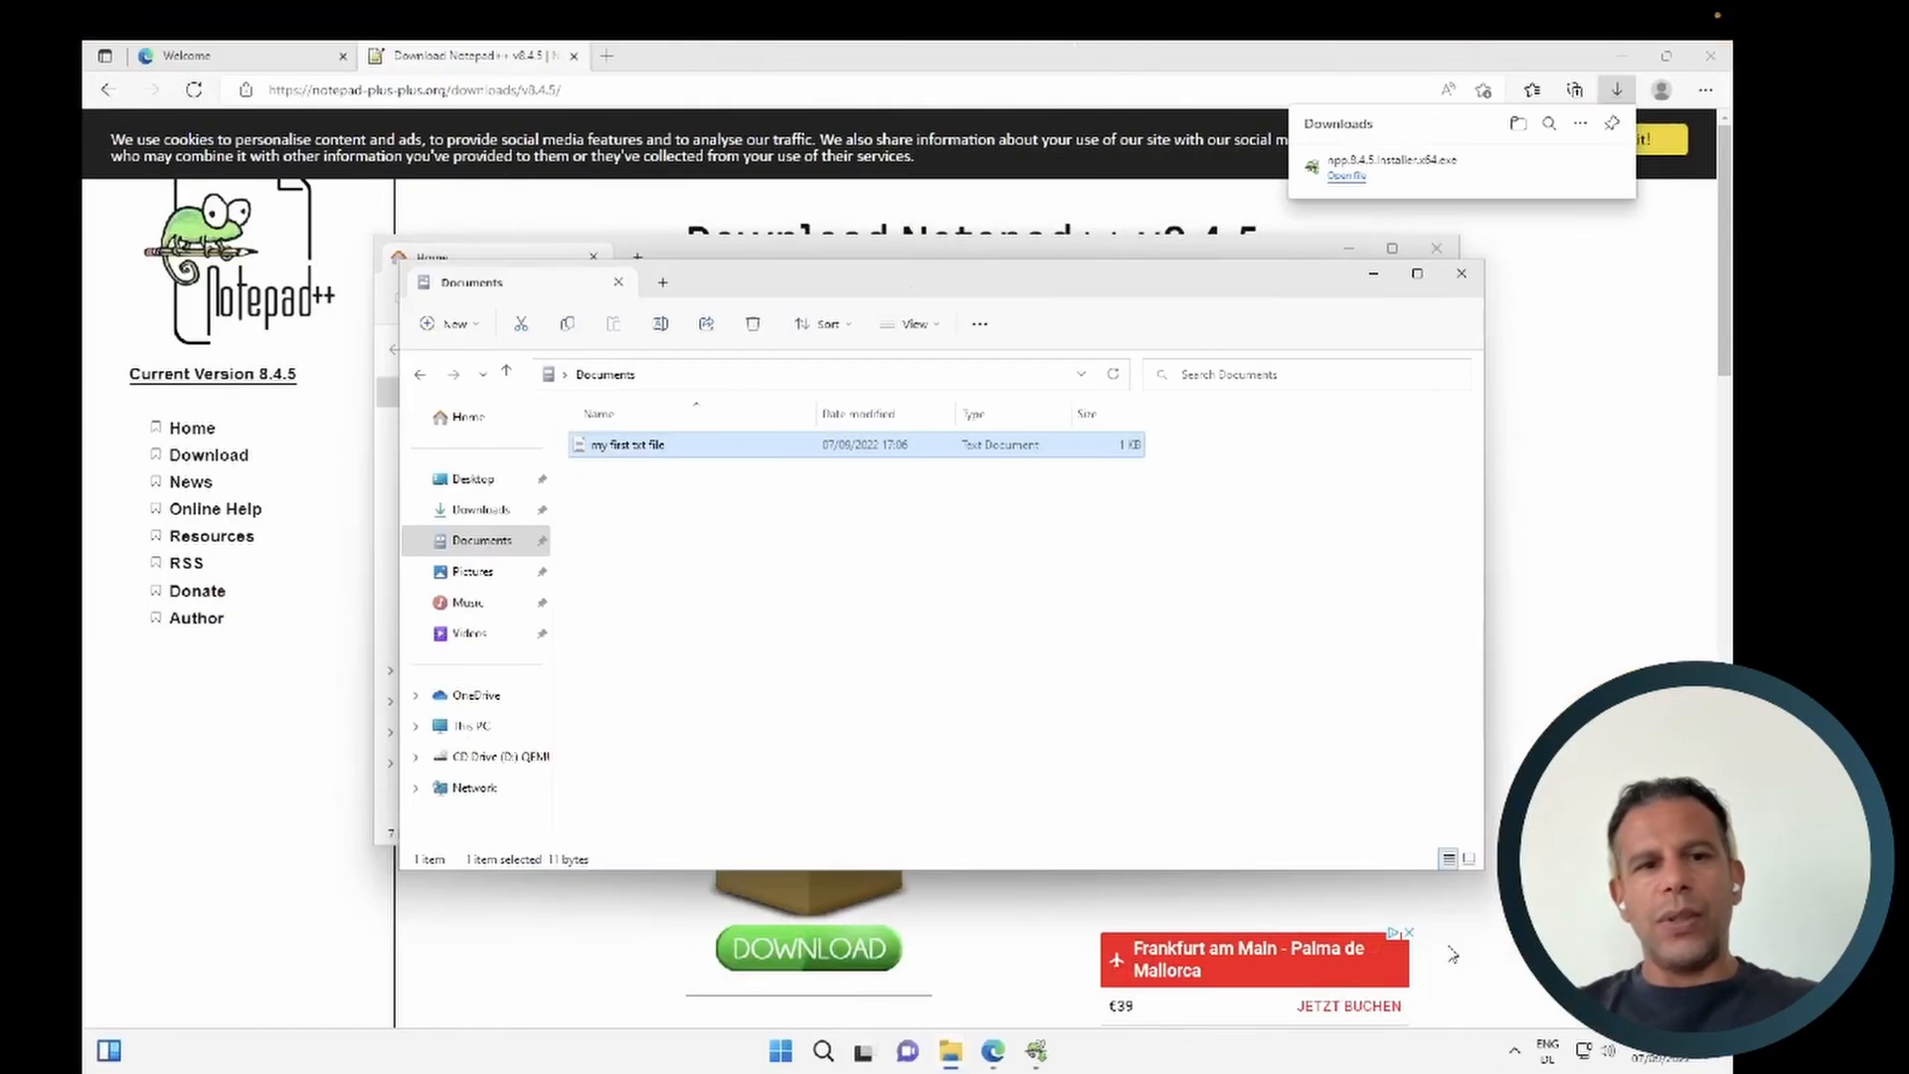